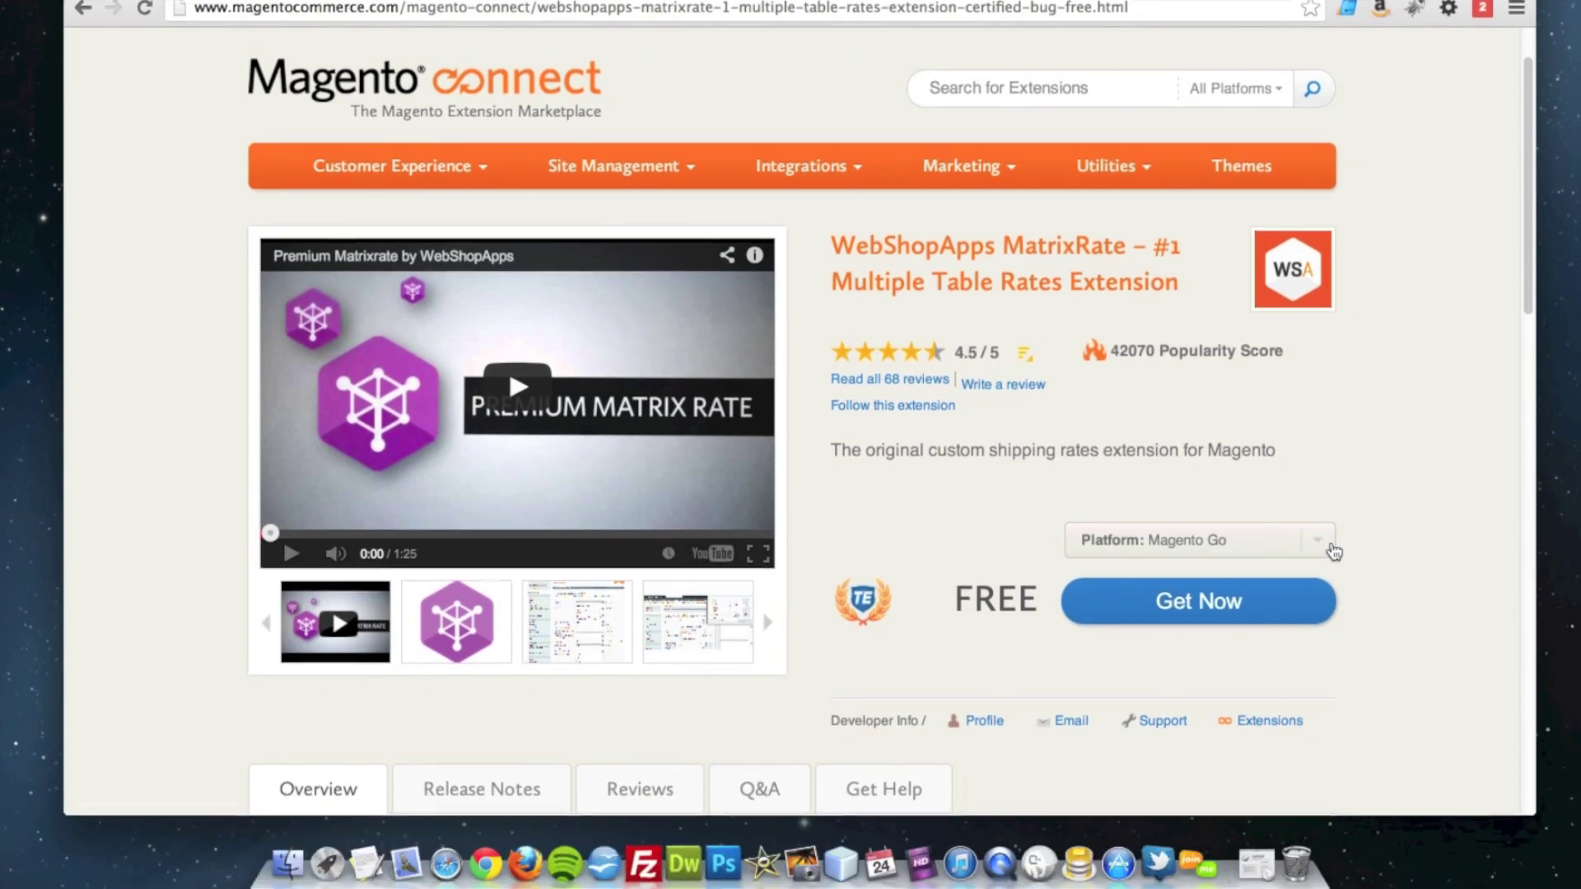
Step: Set the WebShopApps MatrixRate platform to Community and start Install Now
{"action": "left_click", "coordinate": [1333, 550]}
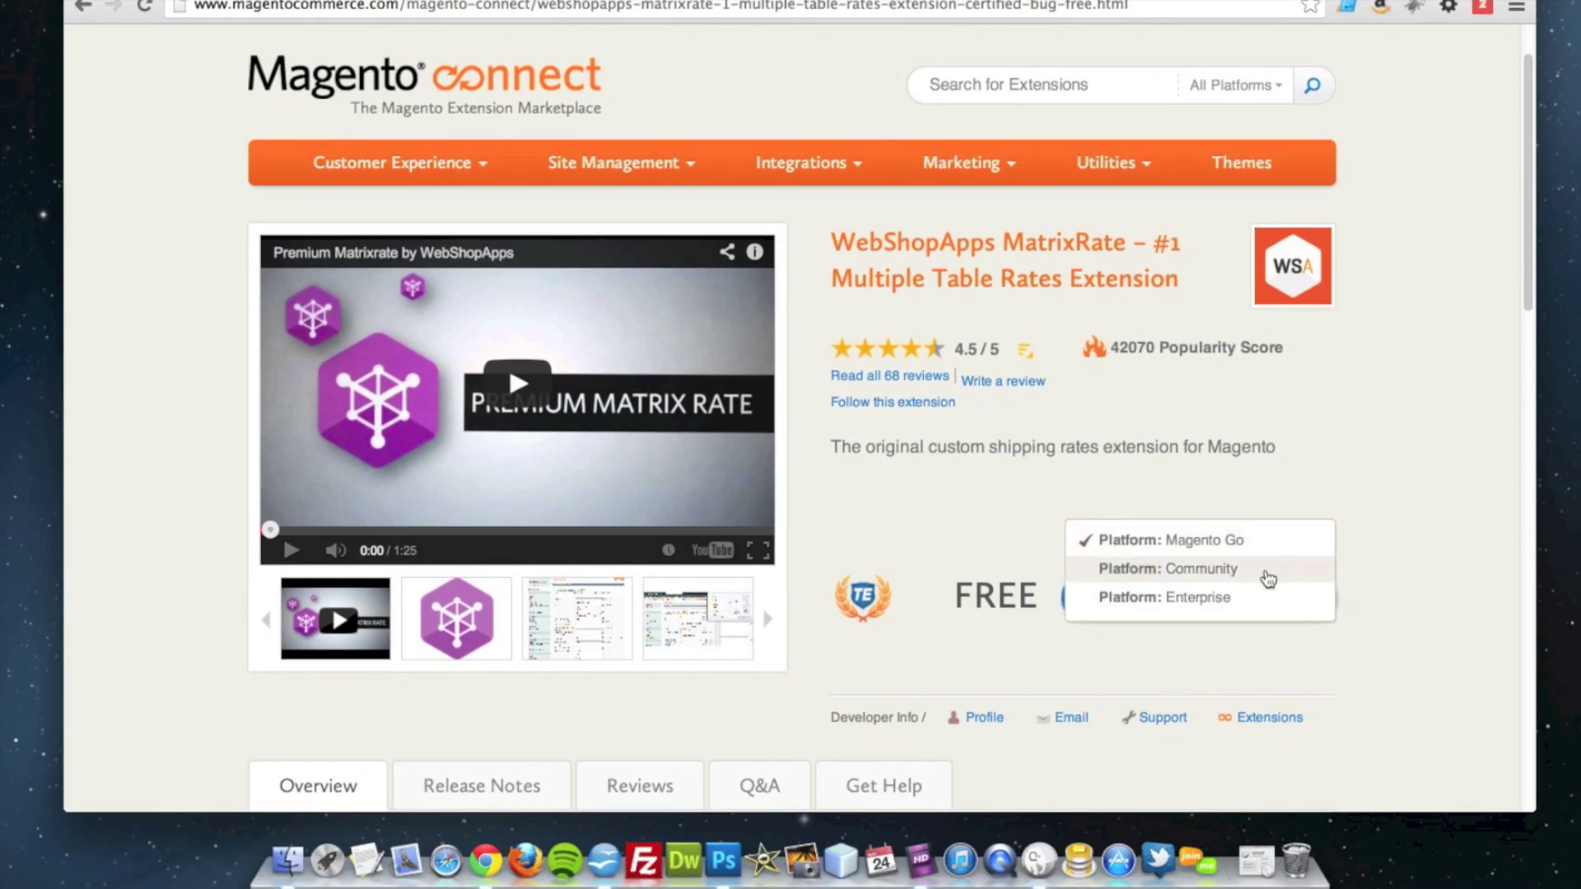
{"action": "left_click", "coordinate": [1264, 570]}
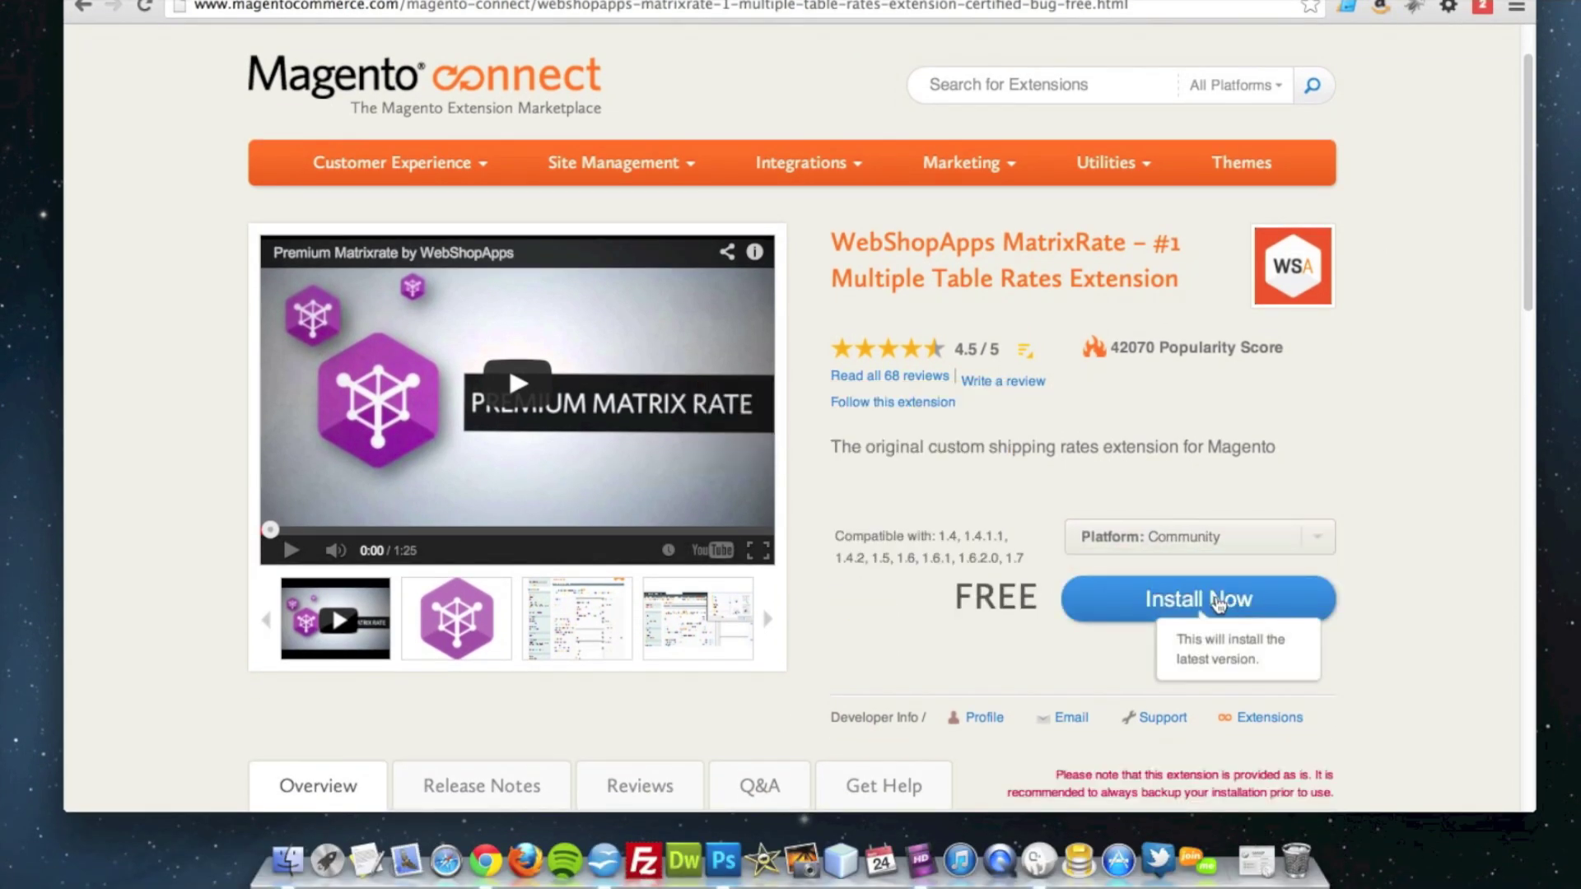
{"action": "left_click", "coordinate": [1225, 609]}
Step: Choose Magento Connect 2.0, accept the licence, generate the extension key and select its URL
{"action": "left_click", "coordinate": [1263, 603]}
{"action": "left_click", "coordinate": [1195, 636]}
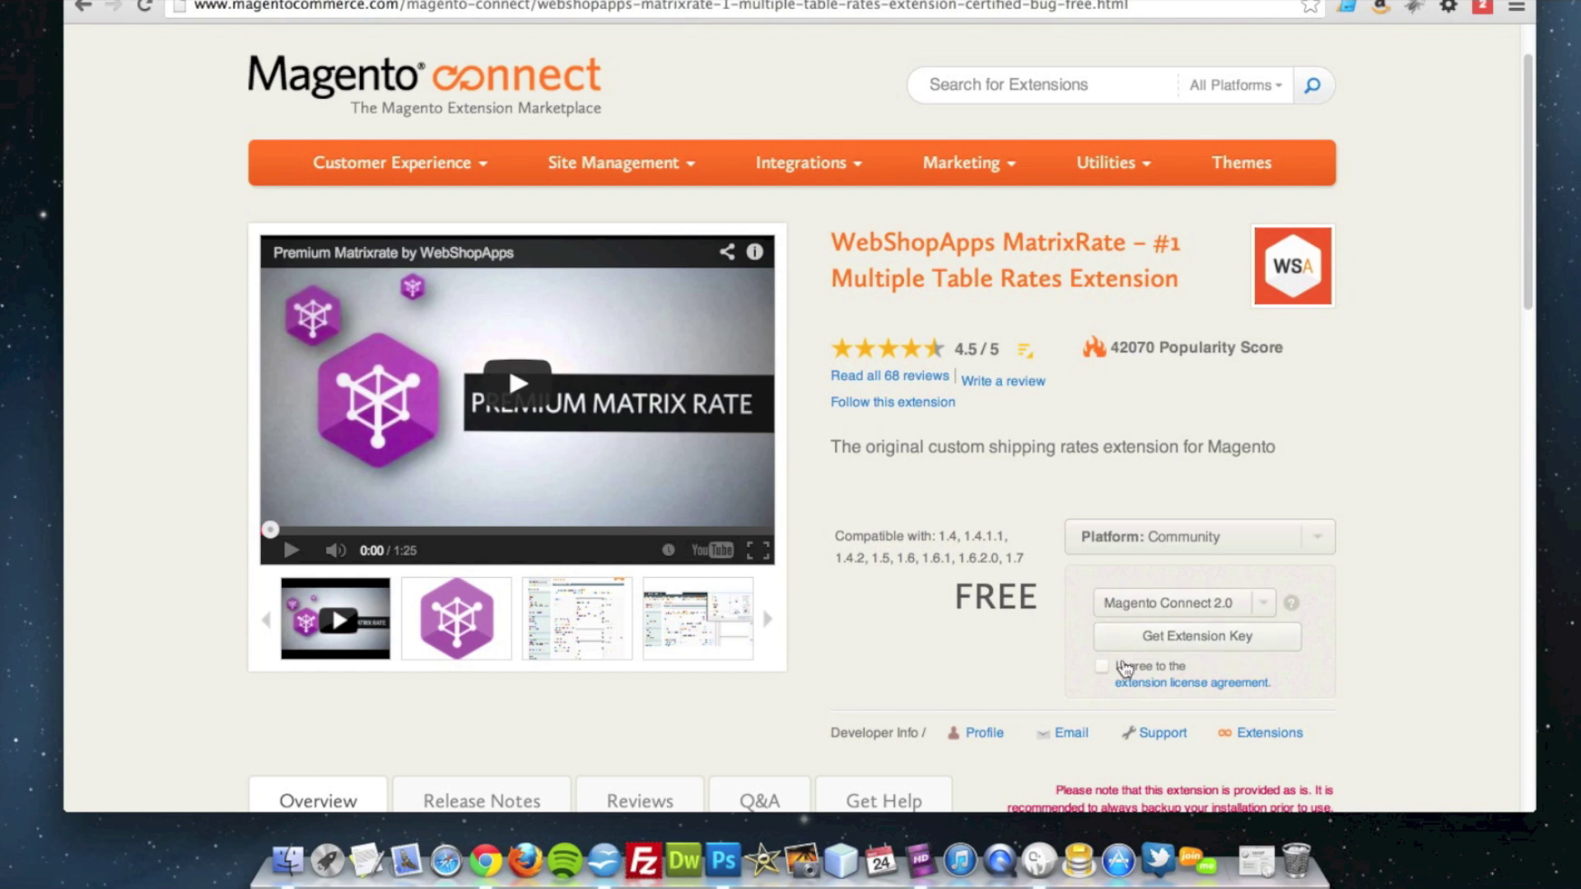
{"action": "left_click", "coordinate": [1103, 666]}
{"action": "left_click", "coordinate": [1150, 650]}
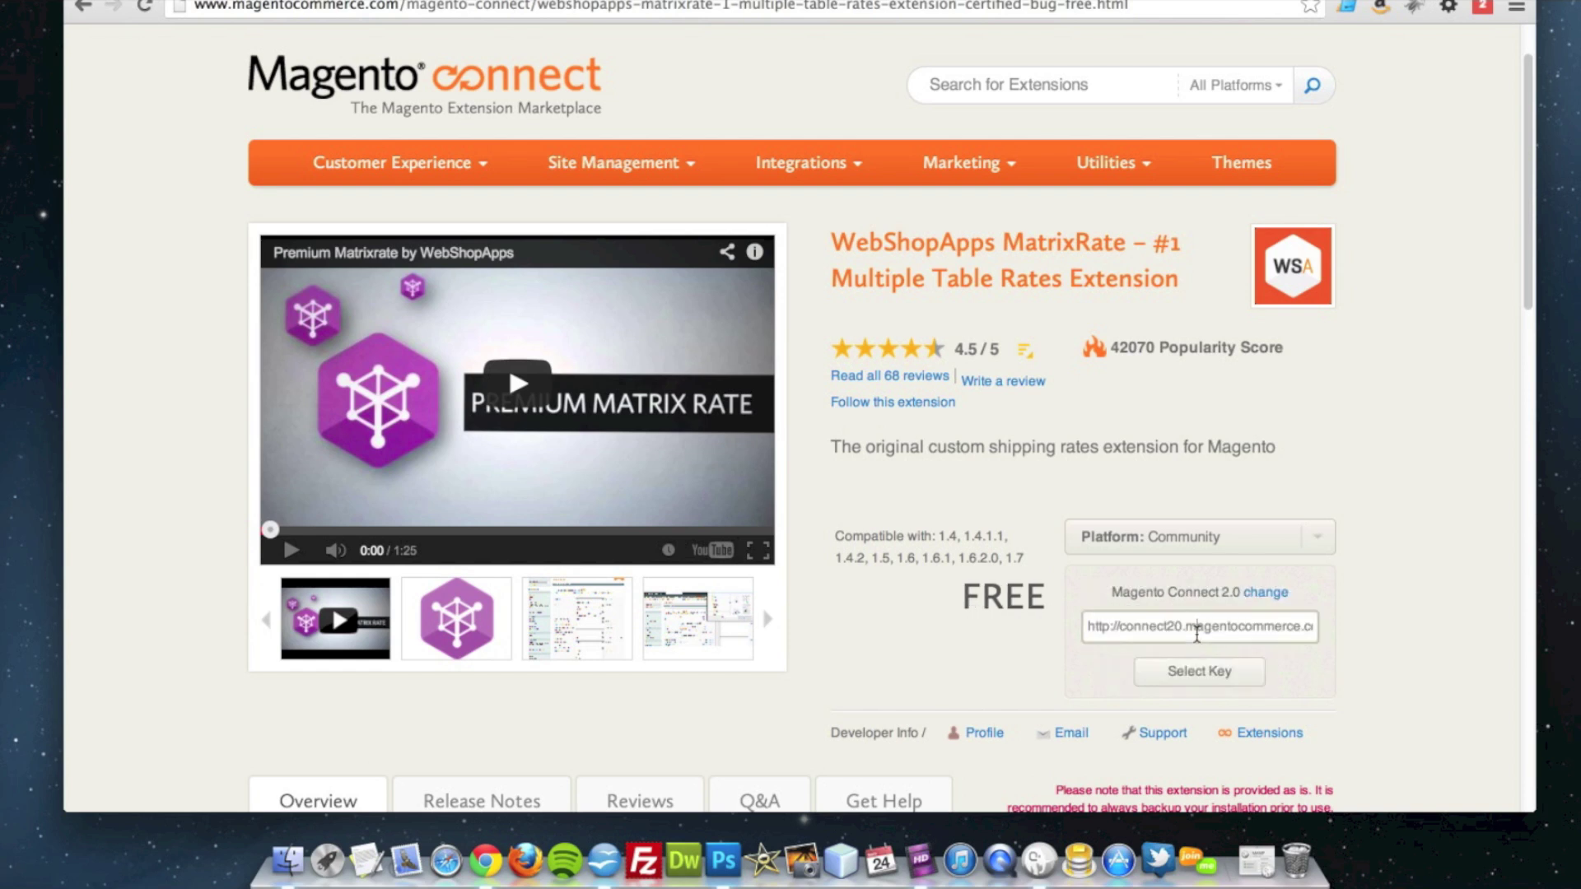
{"action": "left_click", "coordinate": [1197, 630]}
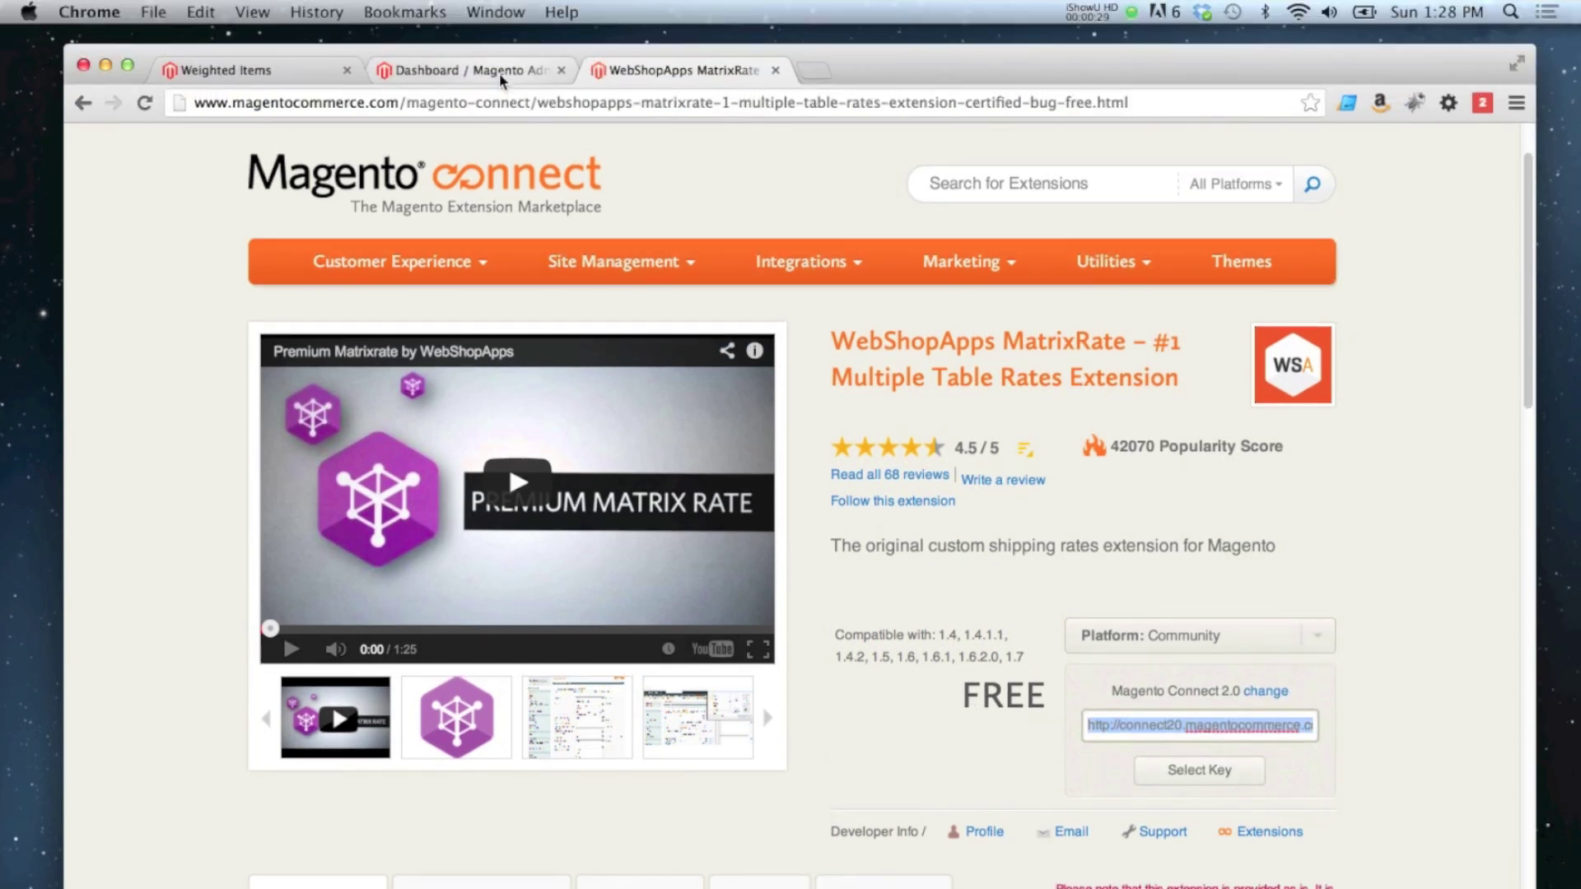
Step: Go from the store admin to System > Magento Connect > Magento Connect Manager
{"action": "left_click", "coordinate": [492, 71]}
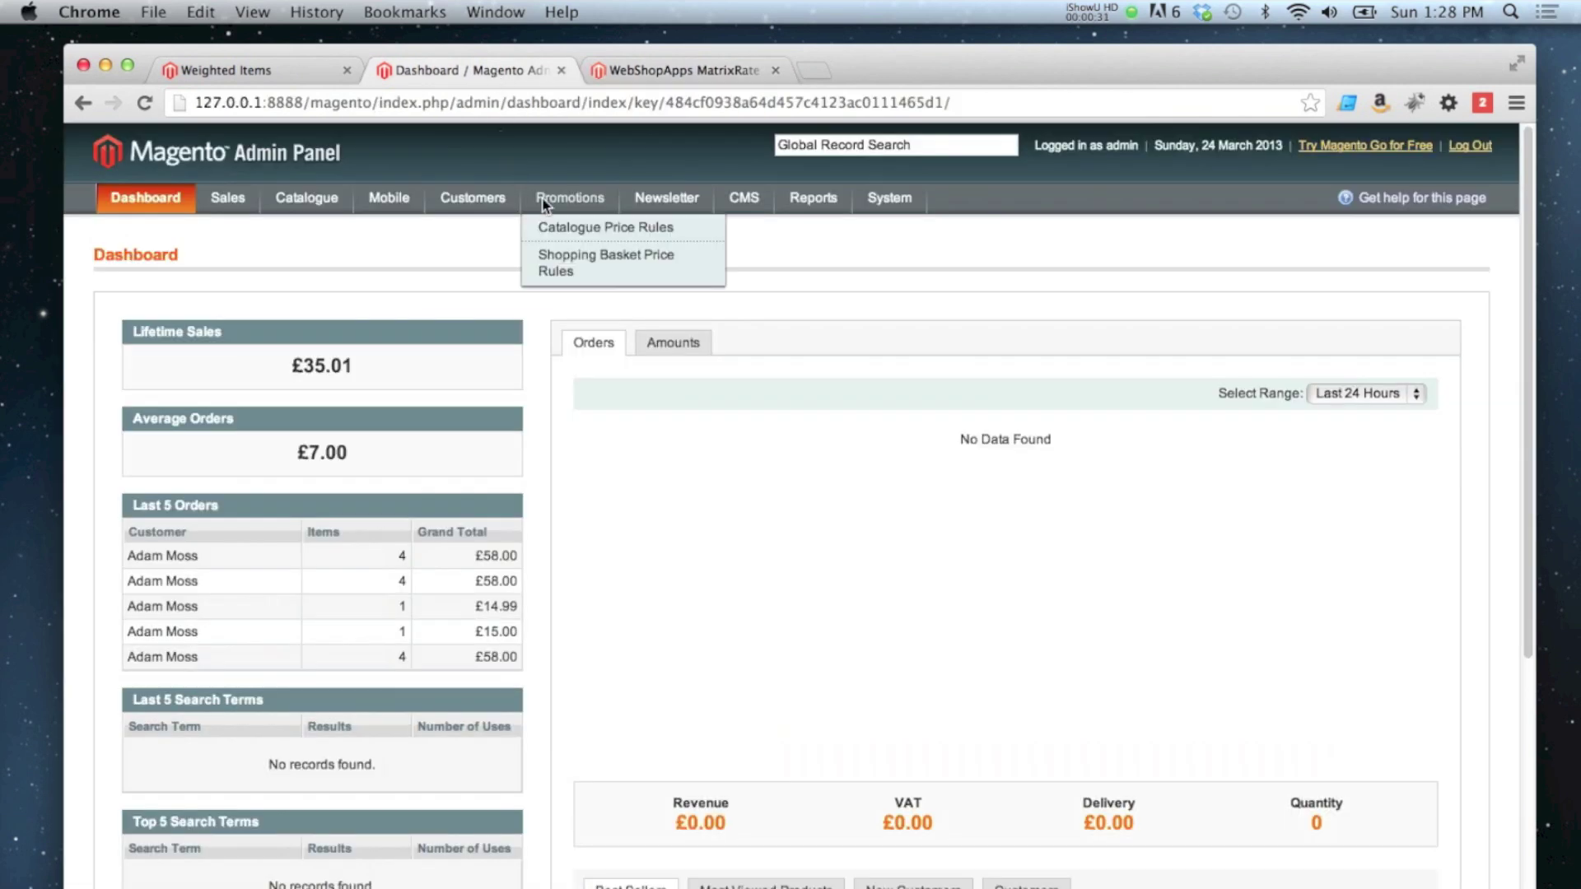
{"action": "mouse_move", "coordinate": [903, 195]}
{"action": "mouse_move", "coordinate": [942, 506]}
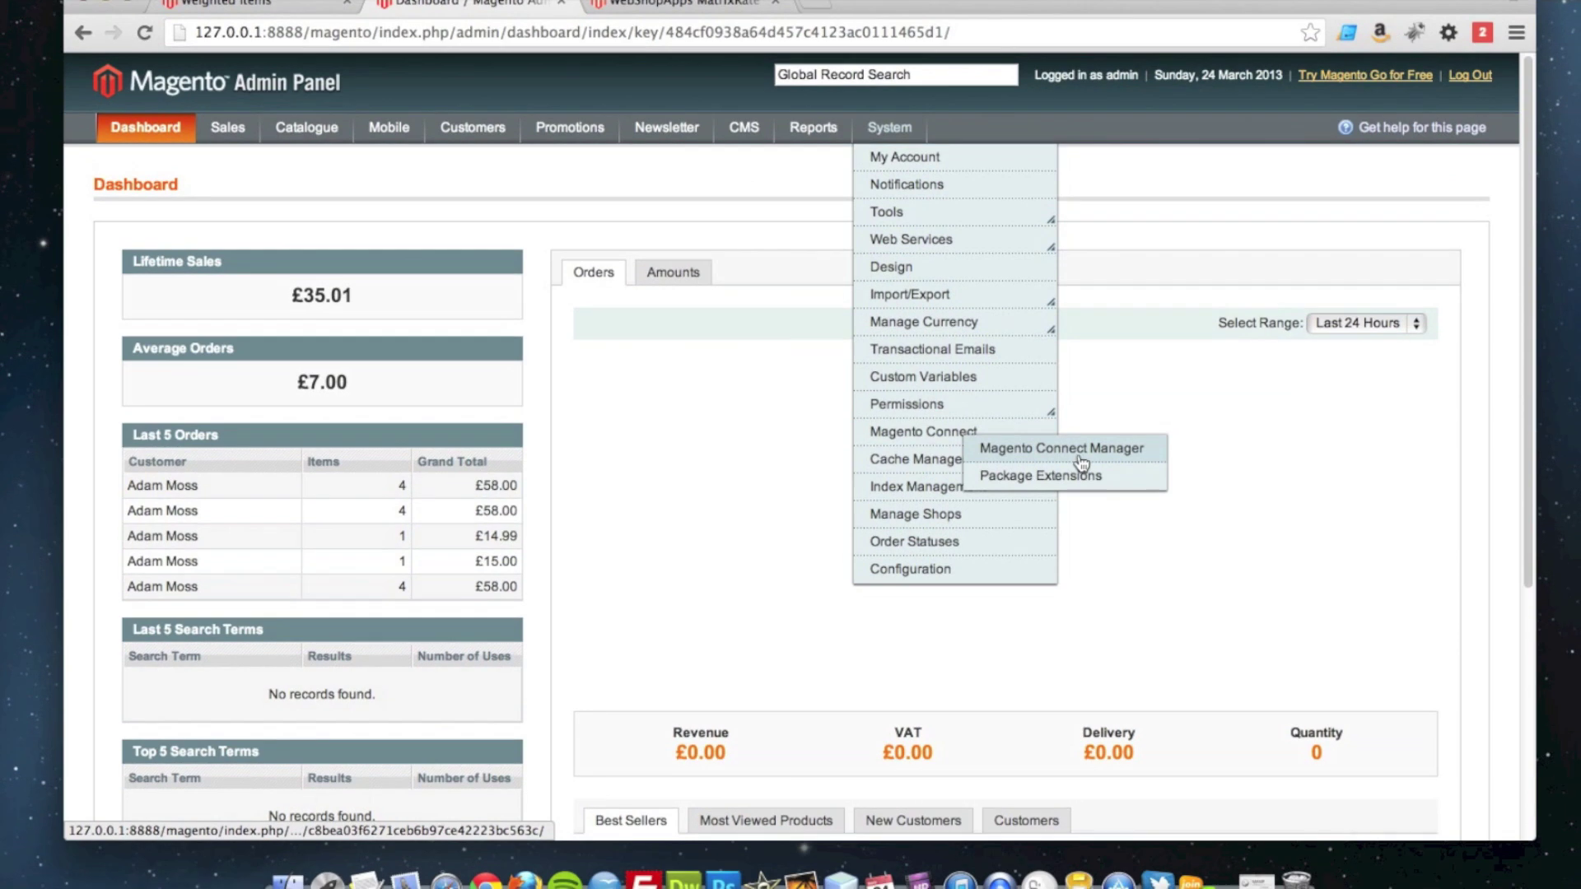
{"action": "left_click", "coordinate": [1074, 463]}
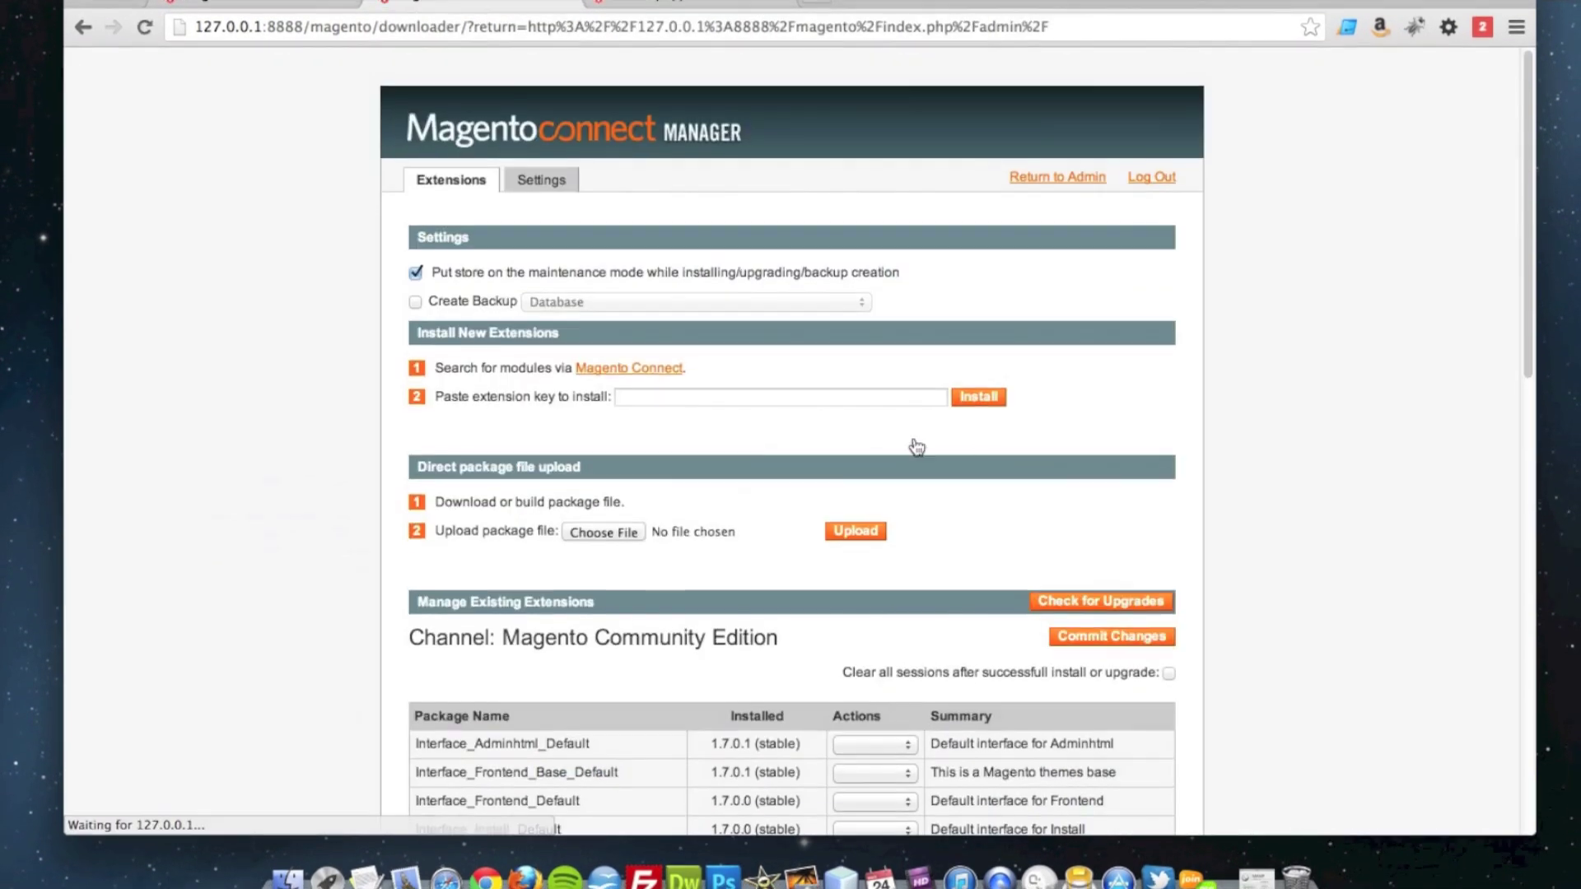
Step: Paste the extension key, install the Auctionmaid_Matrxrate 5.0.1 package and refresh the manager
{"action": "left_click", "coordinate": [676, 395]}
{"action": "type", "text": "http://connect20.magentocommerce.com/community/Auctionmaid_Matrixrate"}
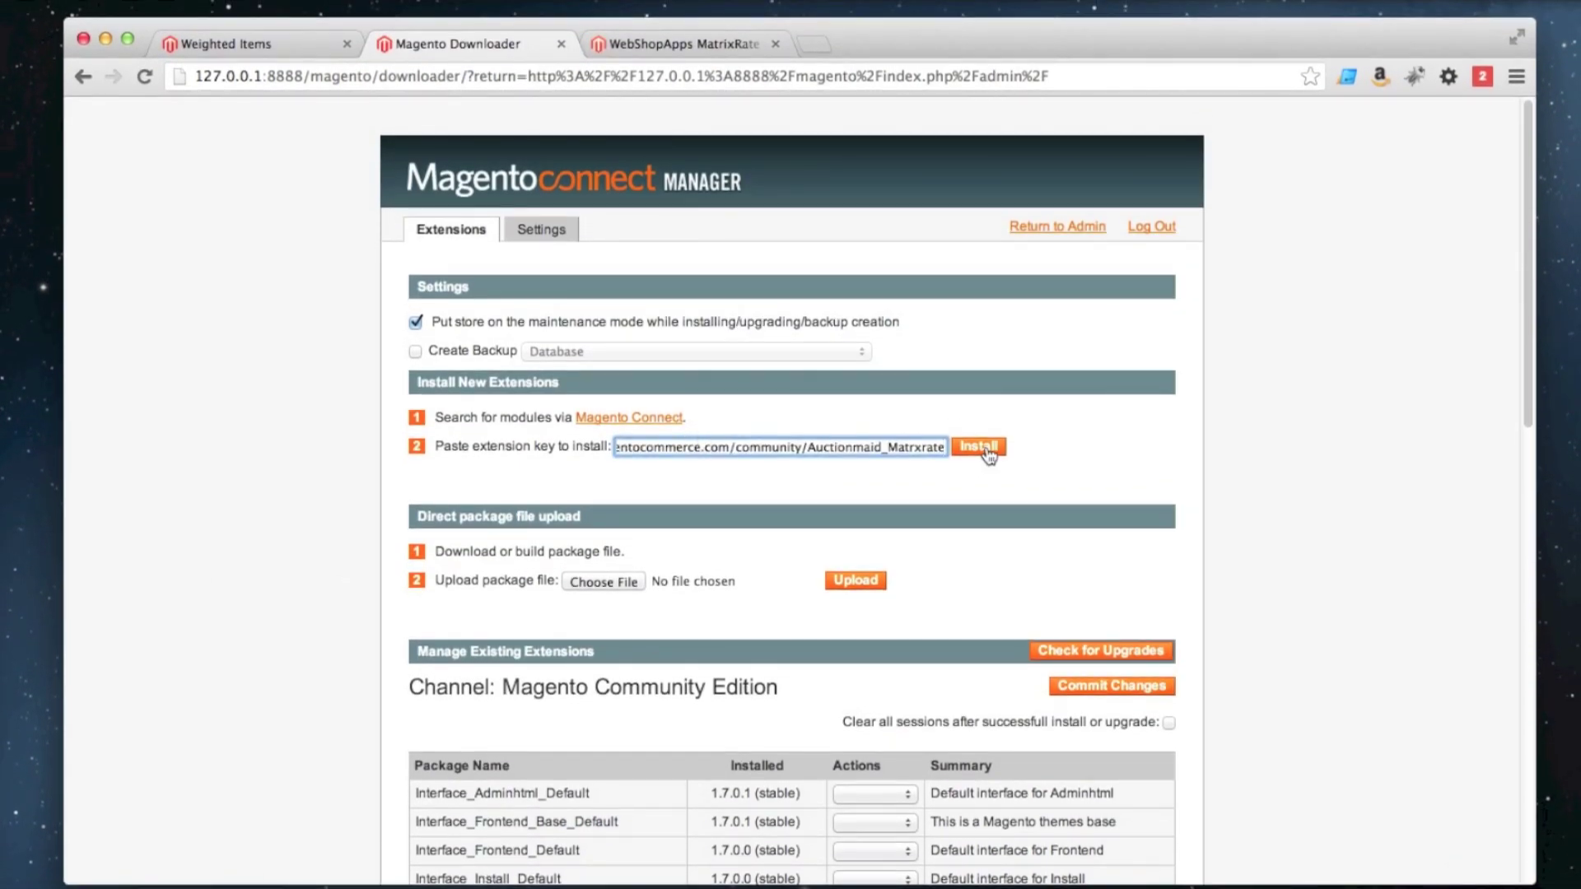
{"action": "left_click", "coordinate": [985, 438]}
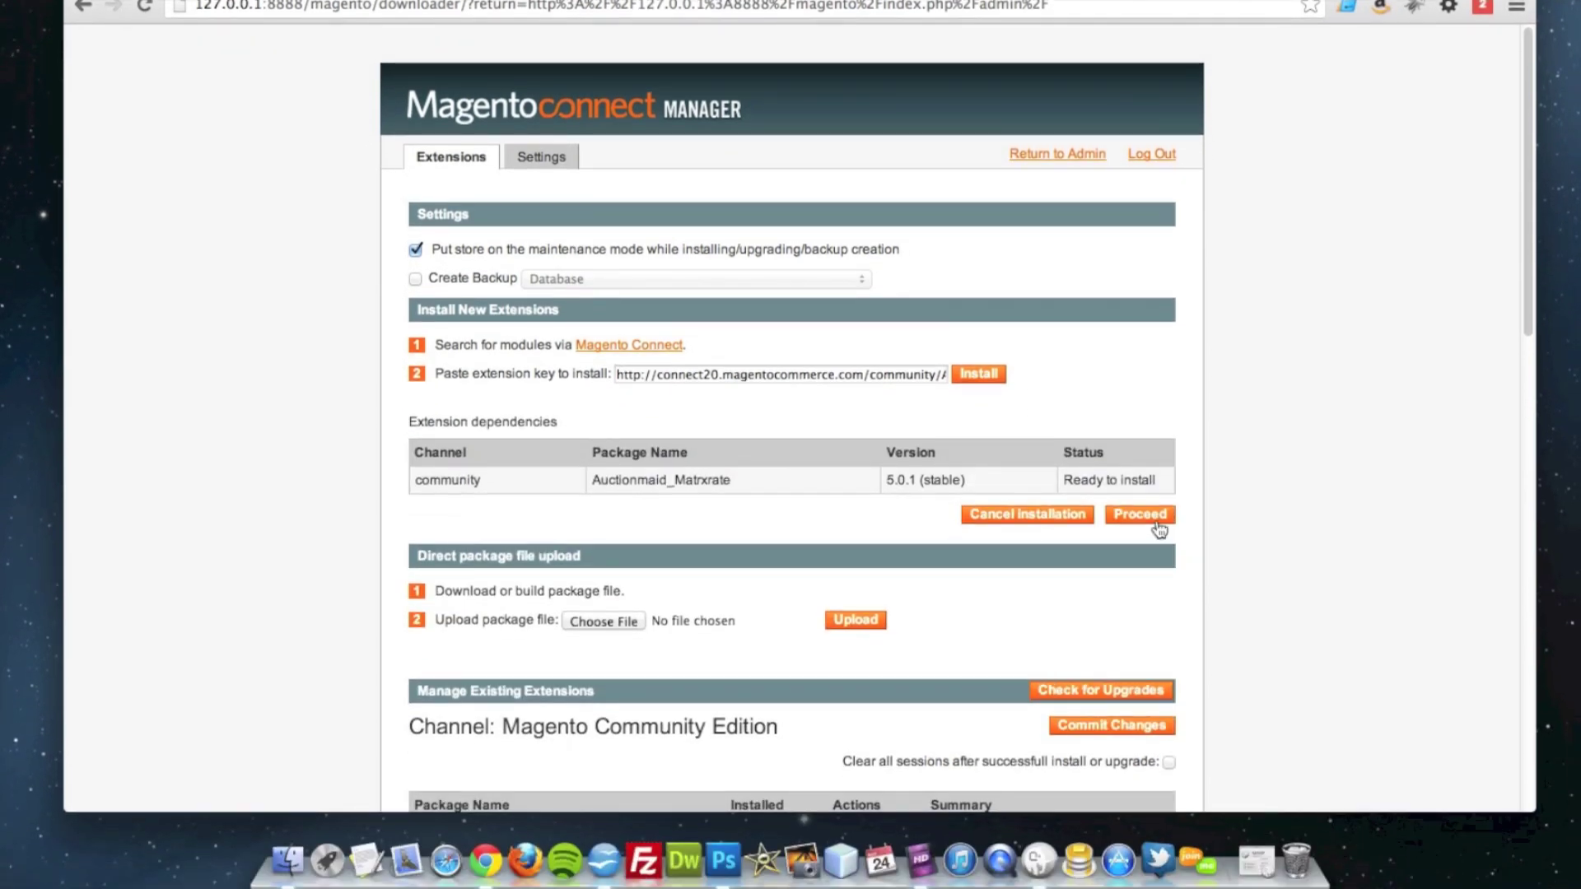
{"action": "left_click", "coordinate": [1156, 522]}
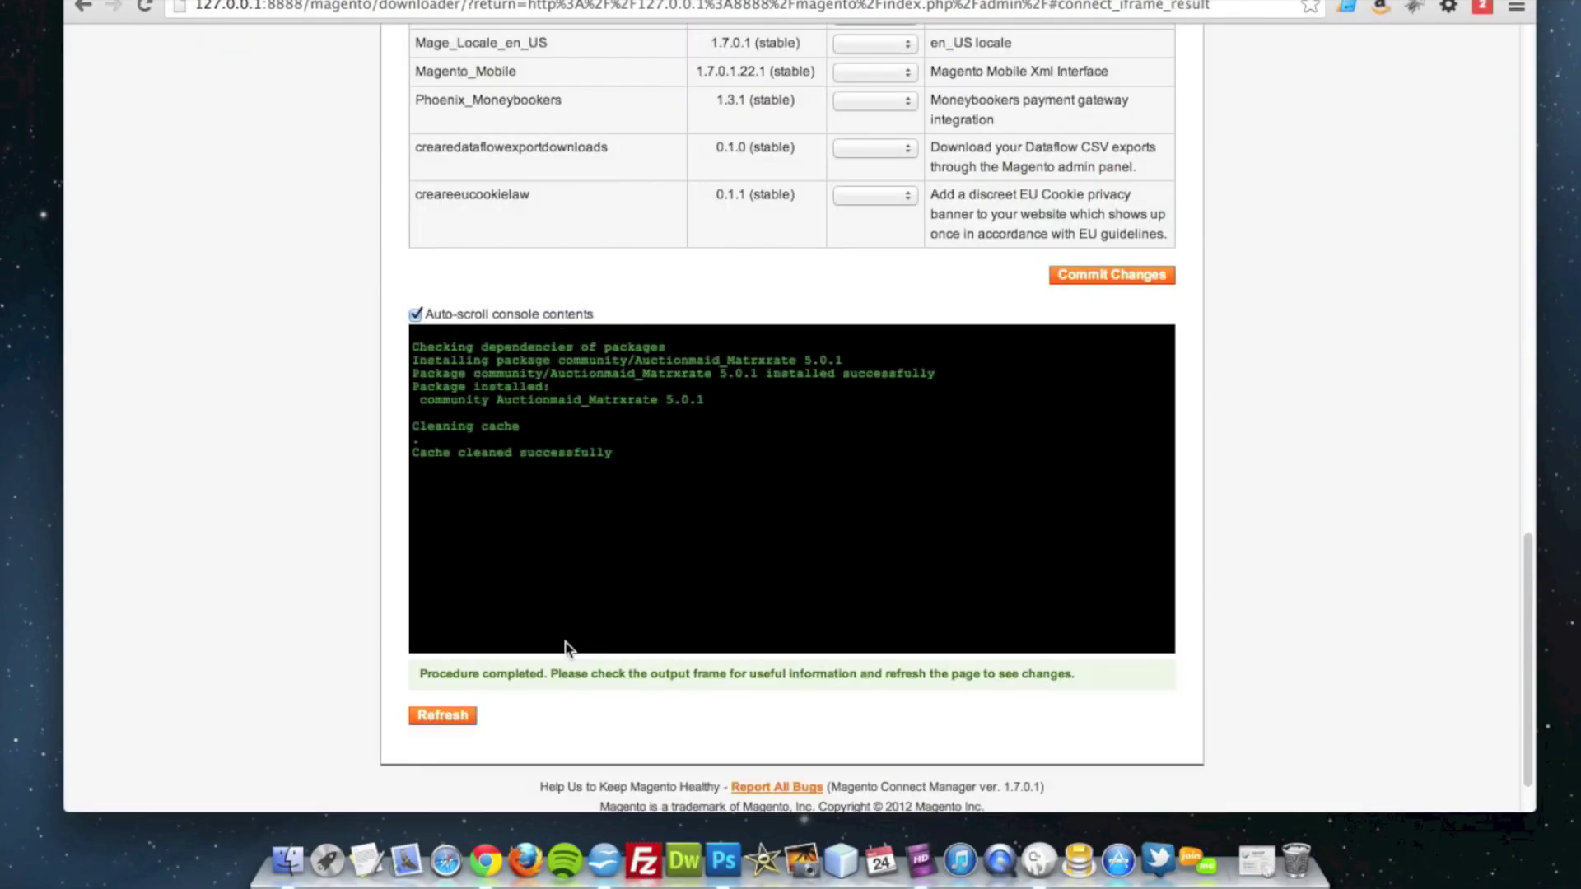
{"action": "left_click", "coordinate": [451, 725]}
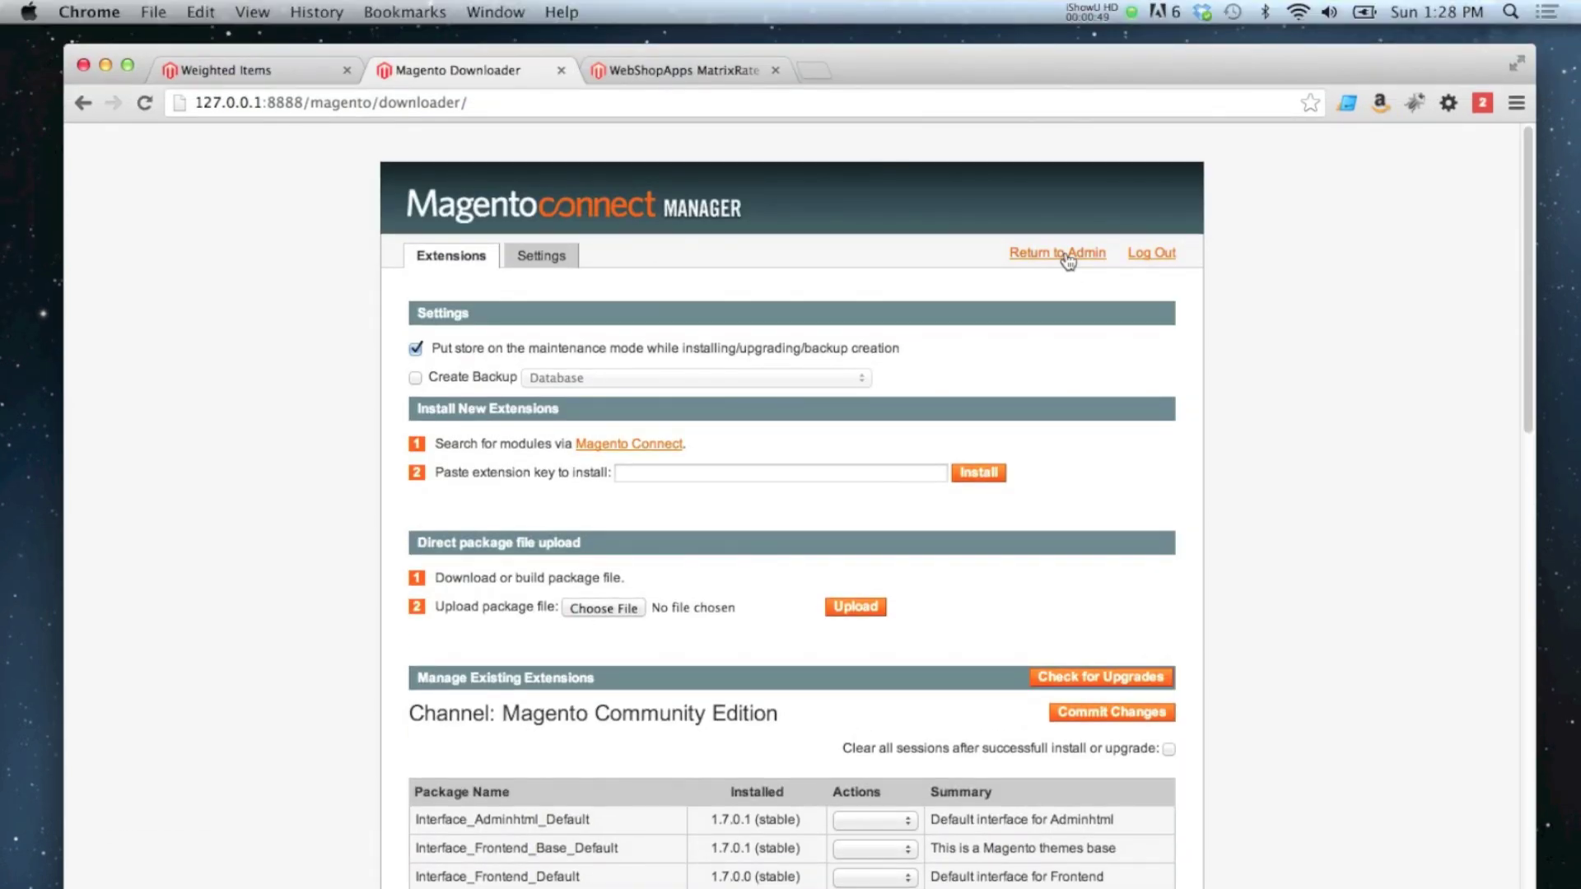
Step: Open System > Configuration > Delivery Methods in the admin panel
{"action": "left_click", "coordinate": [1068, 260]}
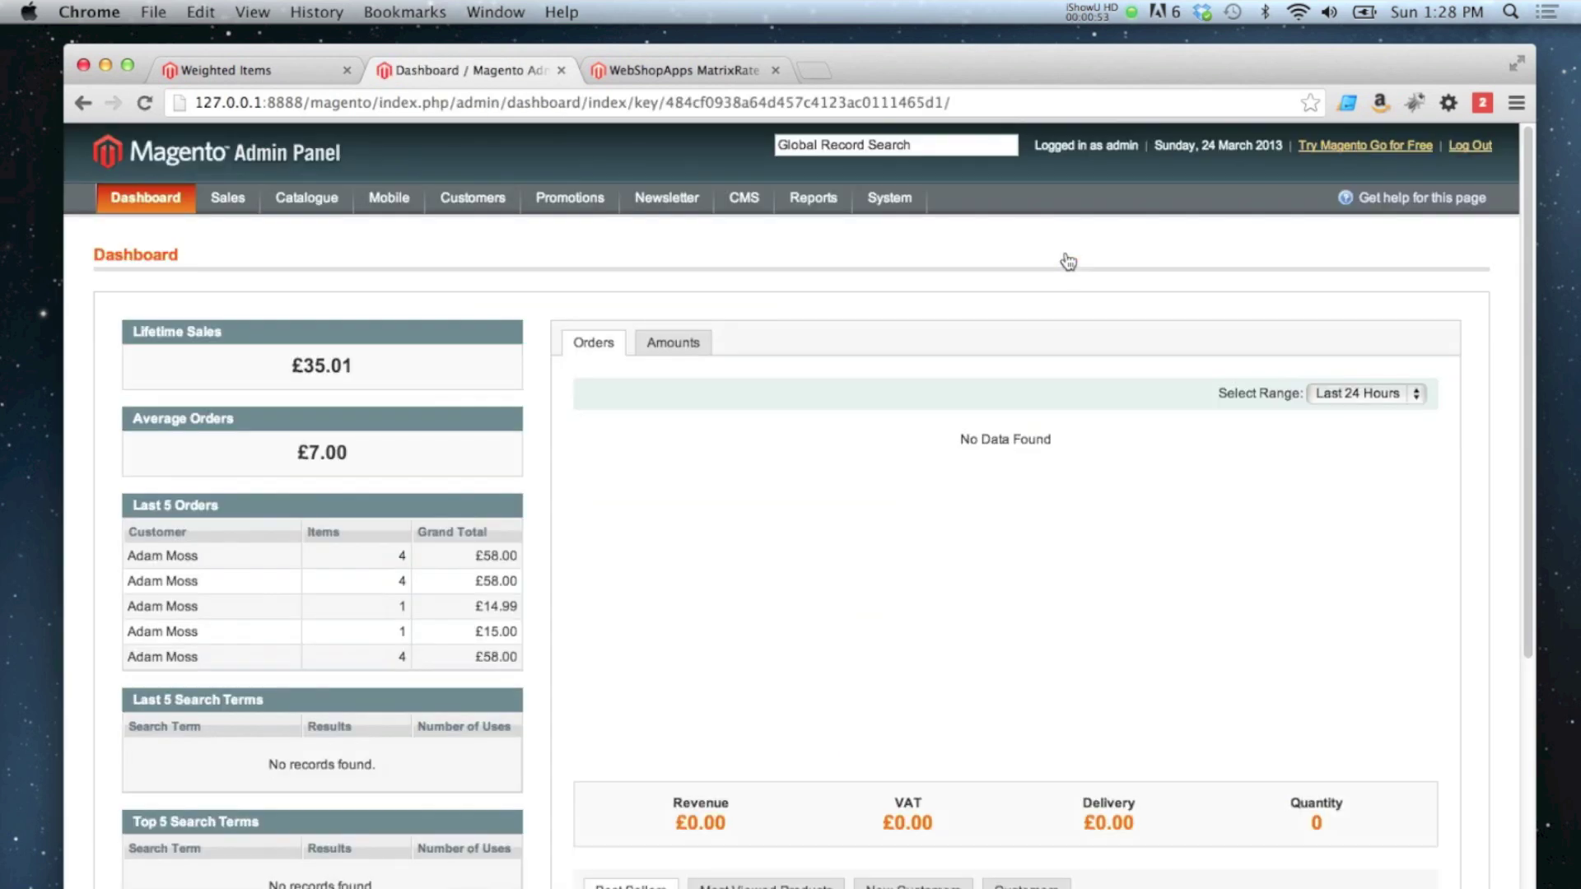
{"action": "mouse_move", "coordinate": [908, 204]}
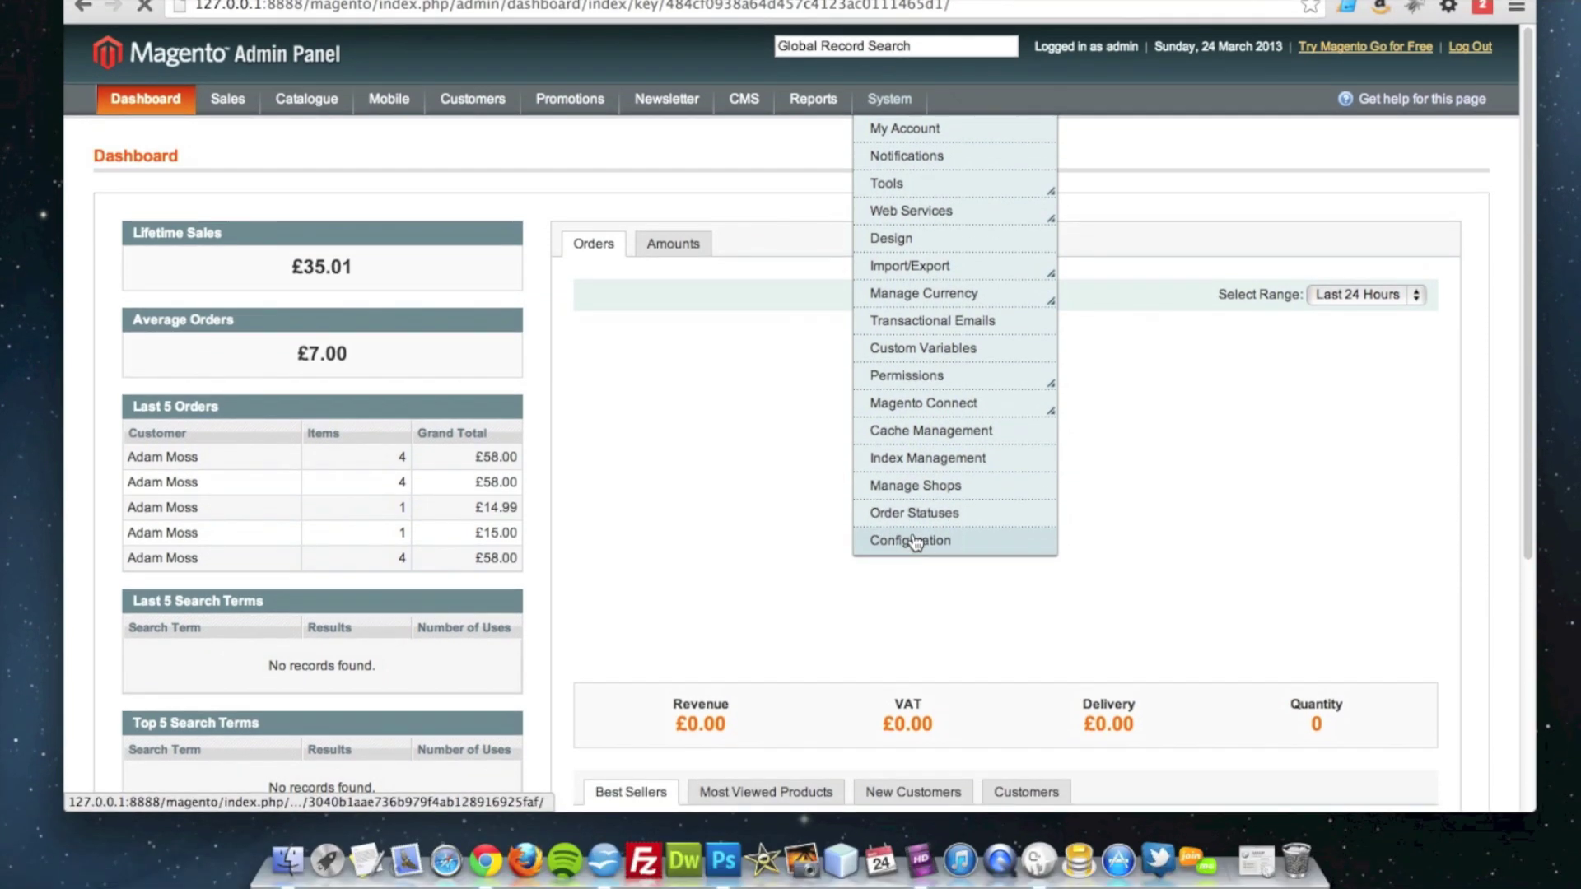
{"action": "left_click", "coordinate": [915, 641]}
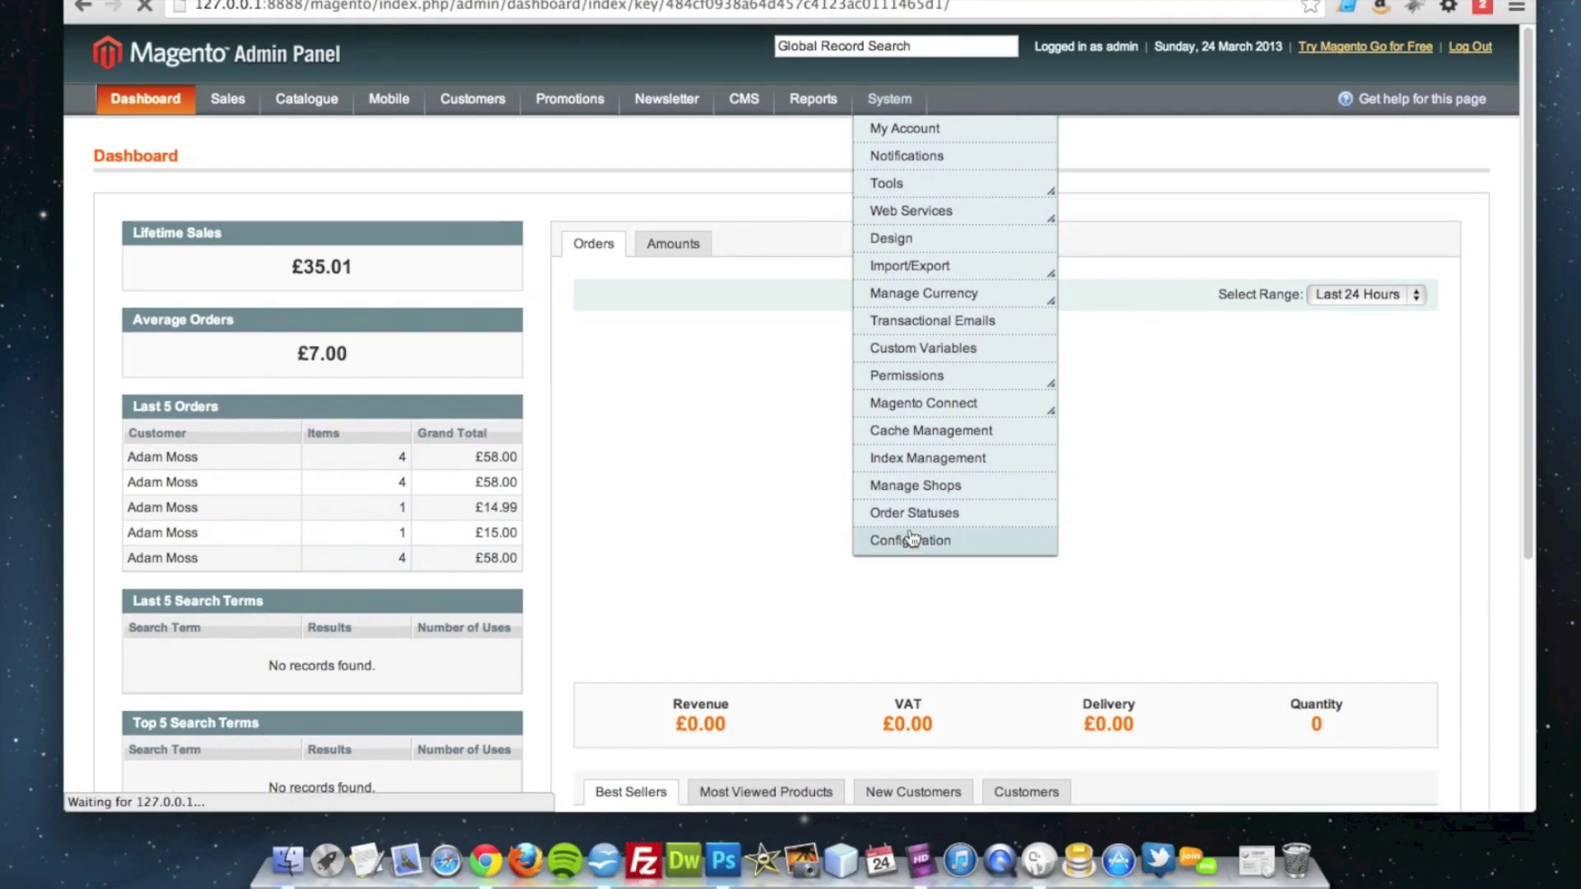
{"action": "scroll", "coordinate": [373, 458], "scroll_direction": "down", "scroll_amount": 10}
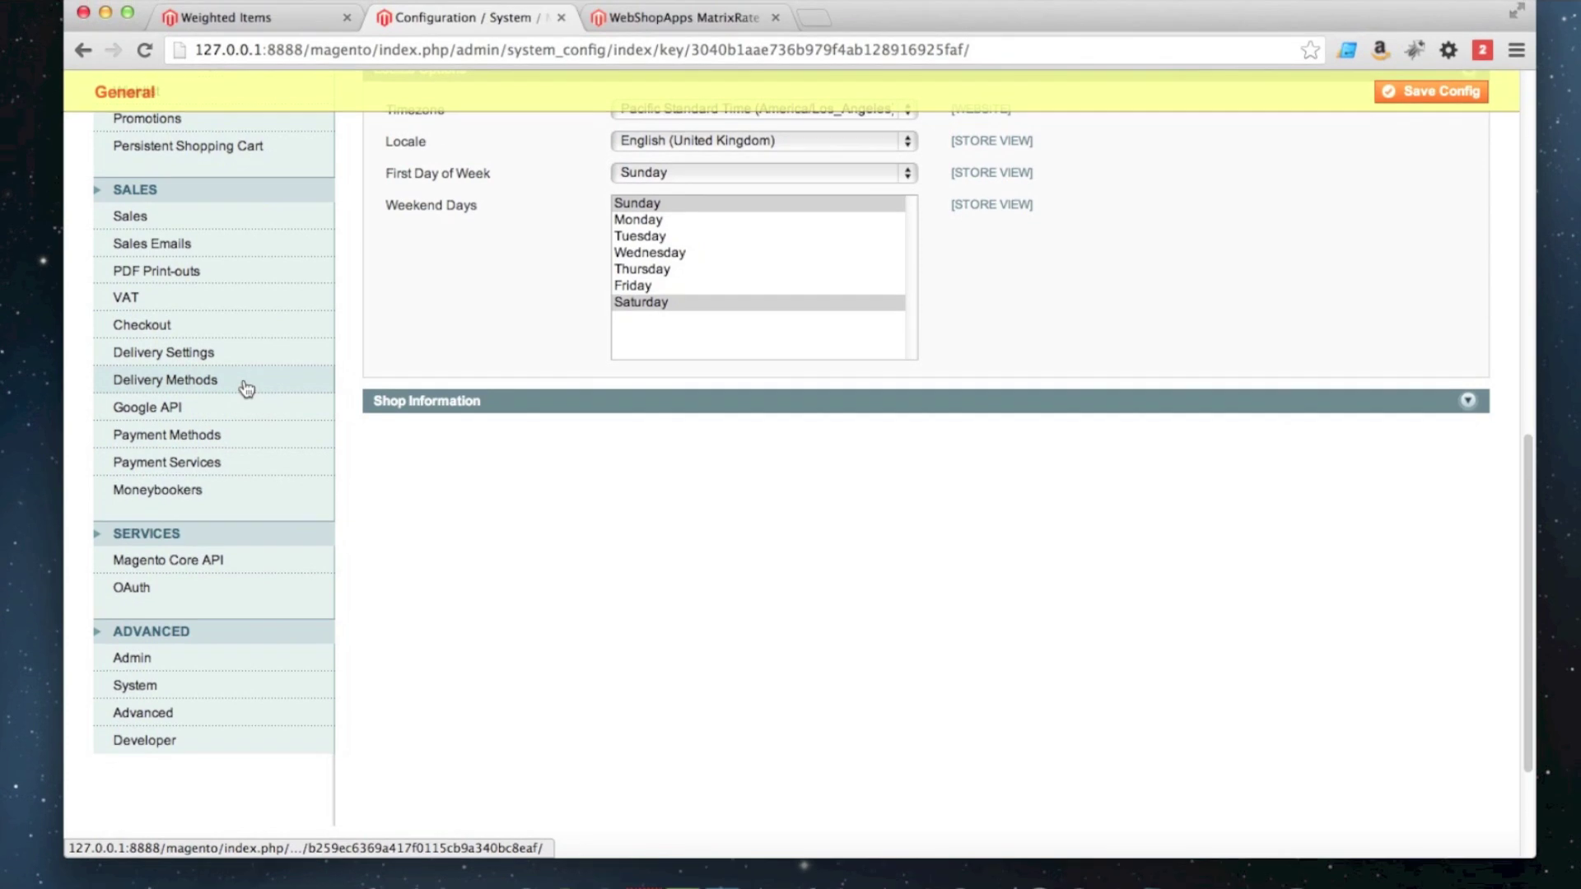
{"action": "left_click", "coordinate": [247, 387]}
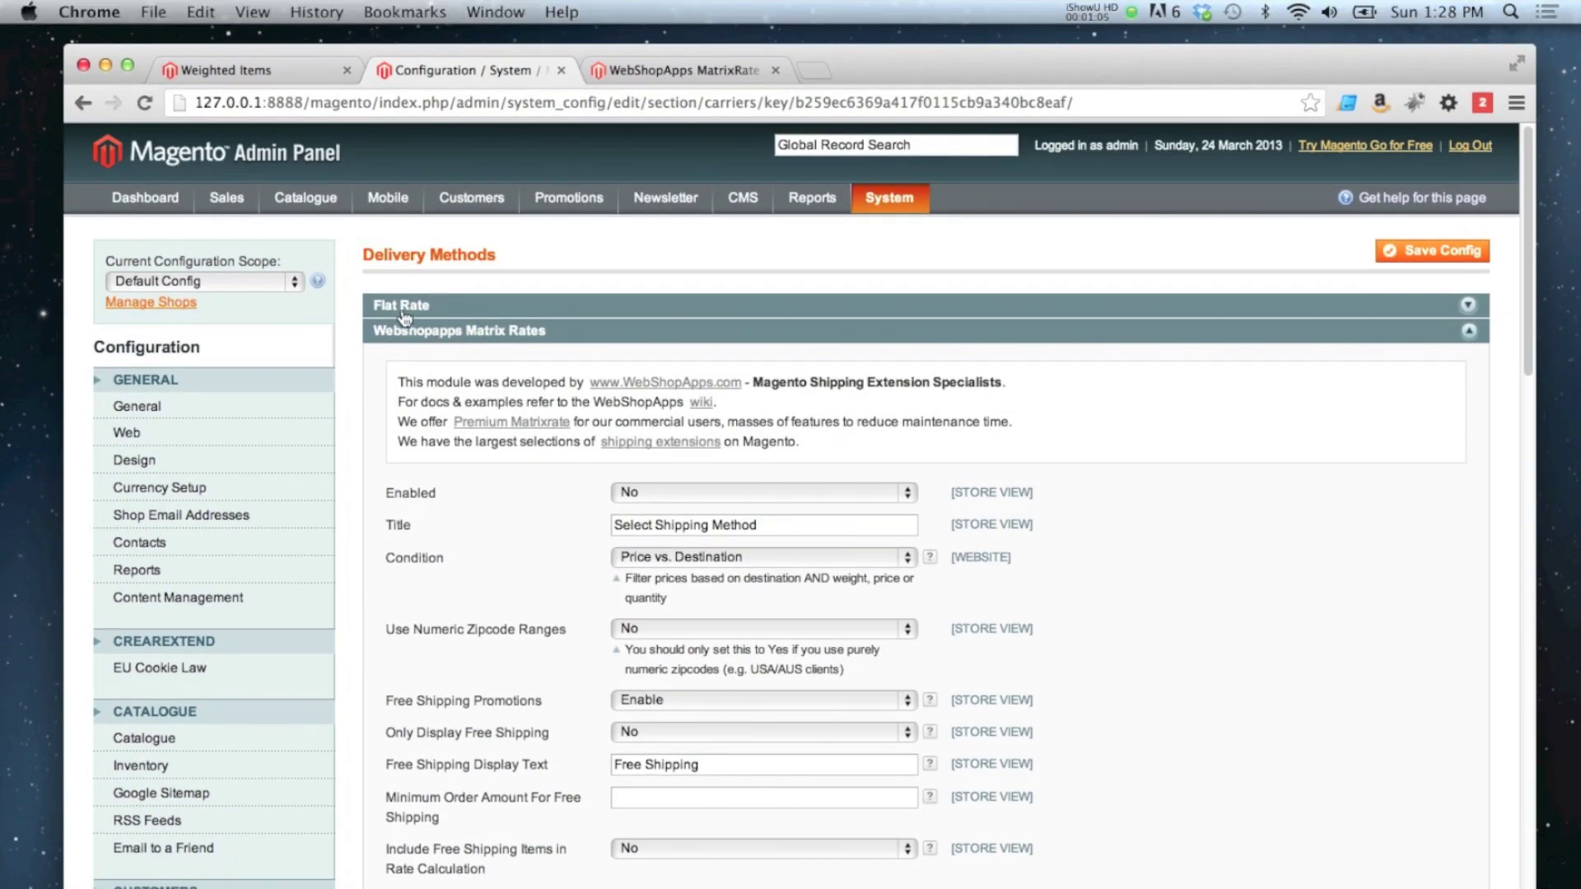
Step: Set Webshopapps Matrix Rates to Enabled: Yes with Price vs. Destination condition, and save
{"action": "left_click", "coordinate": [401, 331]}
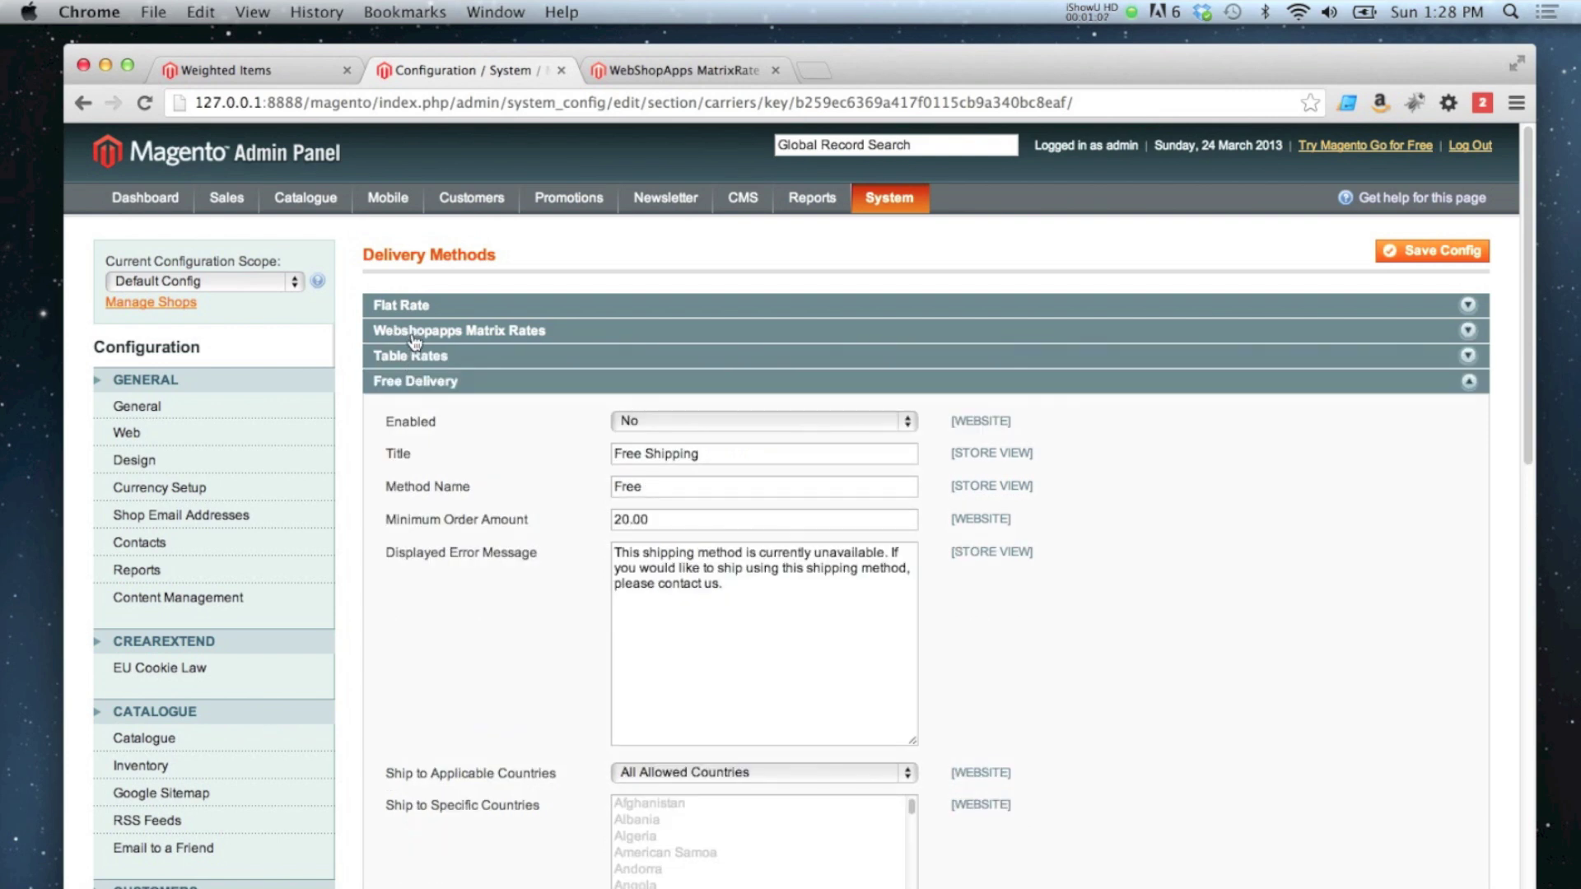
{"action": "left_click", "coordinate": [405, 381]}
{"action": "left_click", "coordinate": [405, 332]}
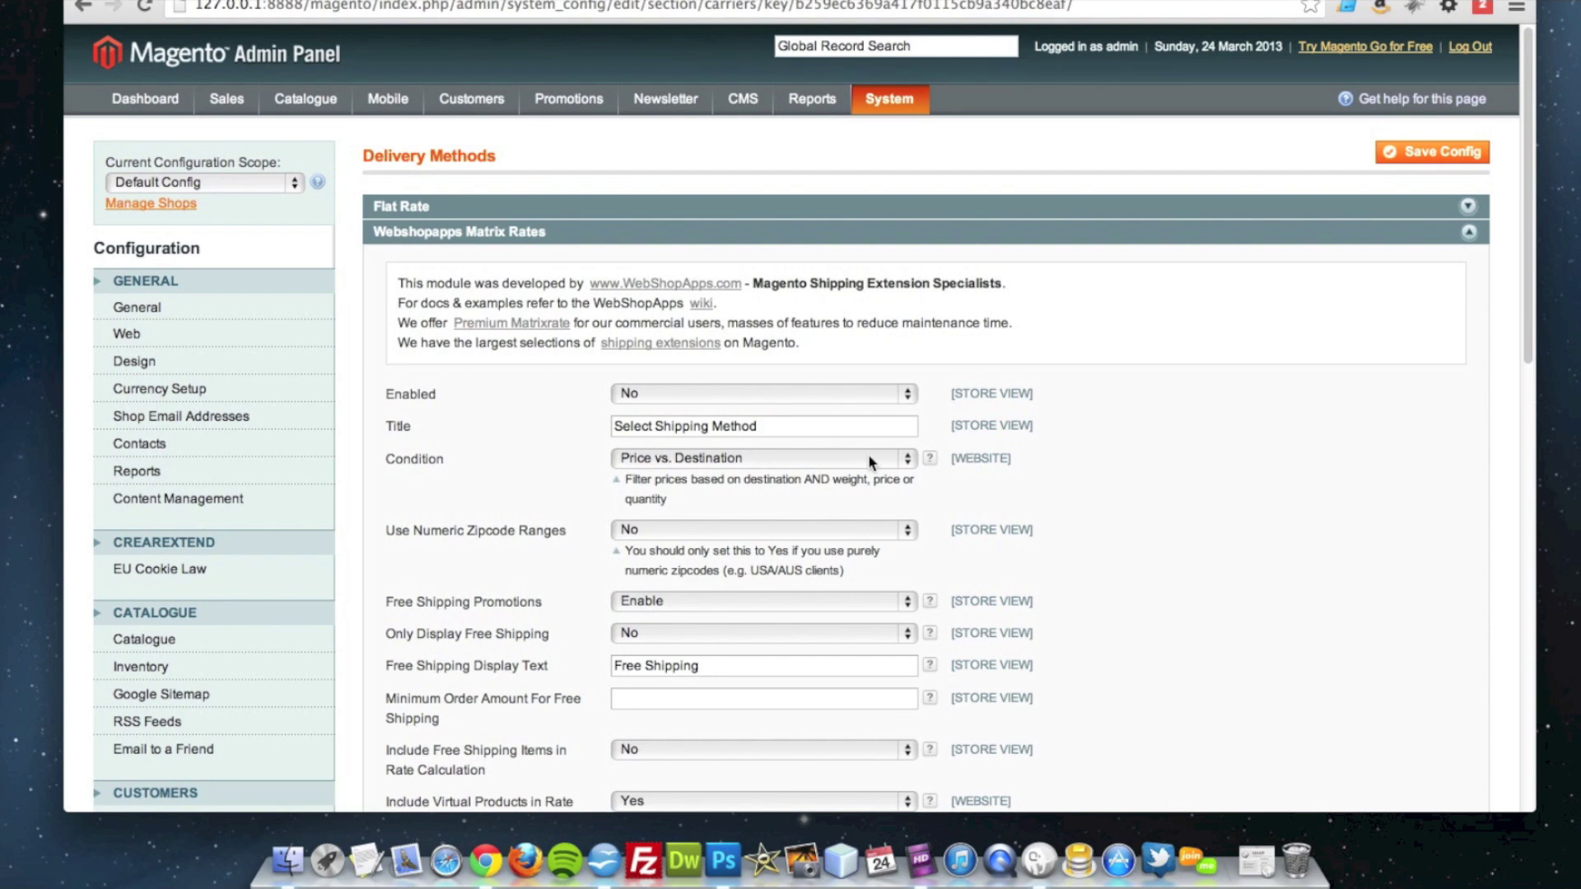
{"action": "left_click", "coordinate": [777, 459]}
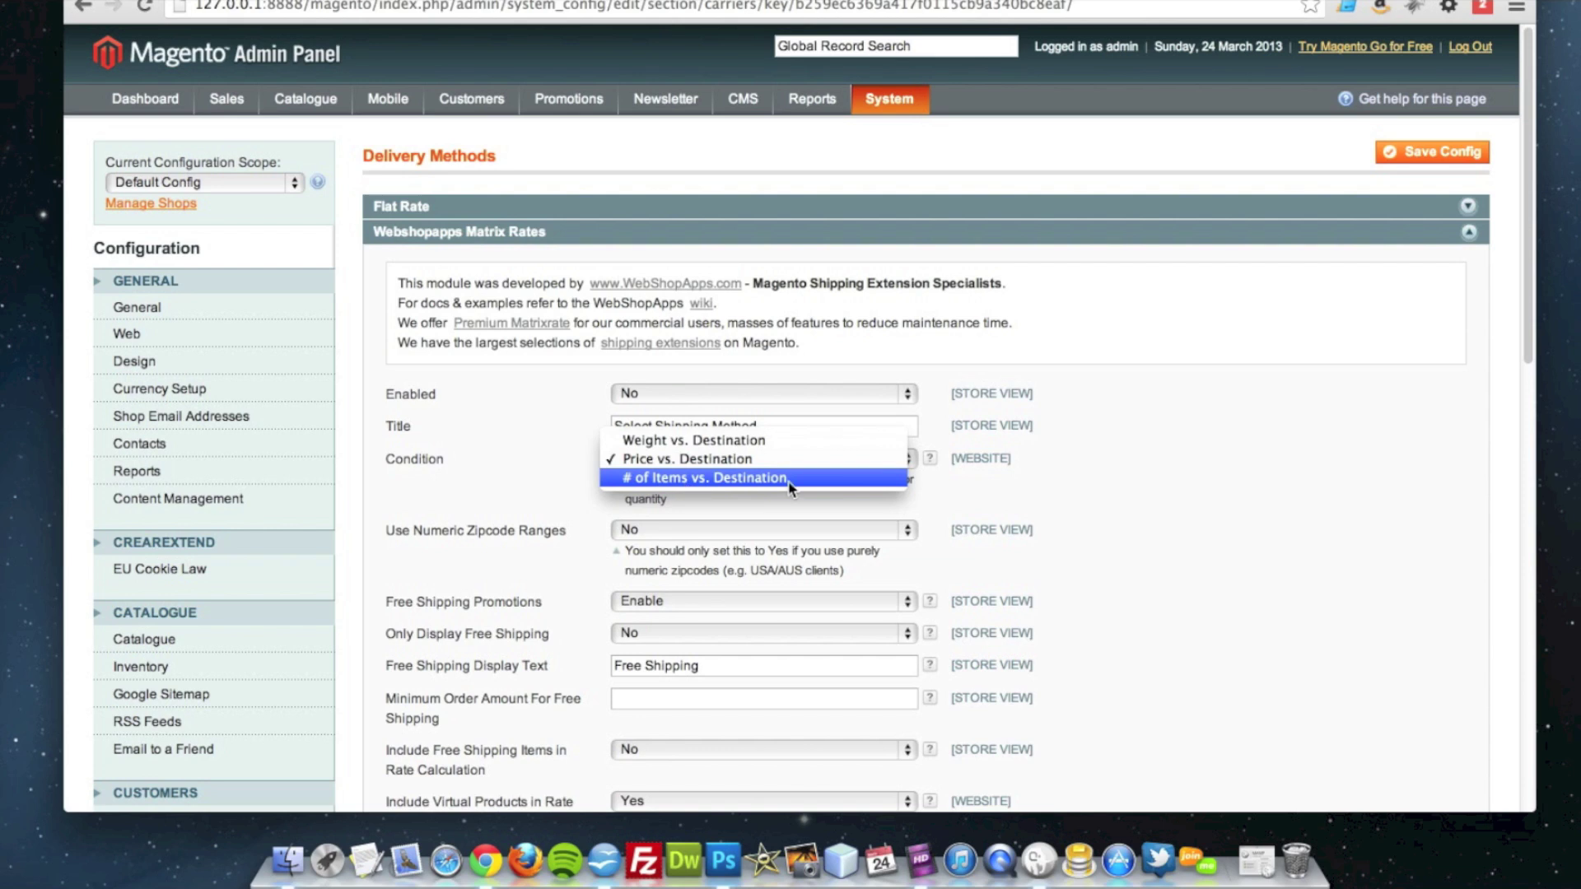
{"action": "left_click", "coordinate": [1025, 481]}
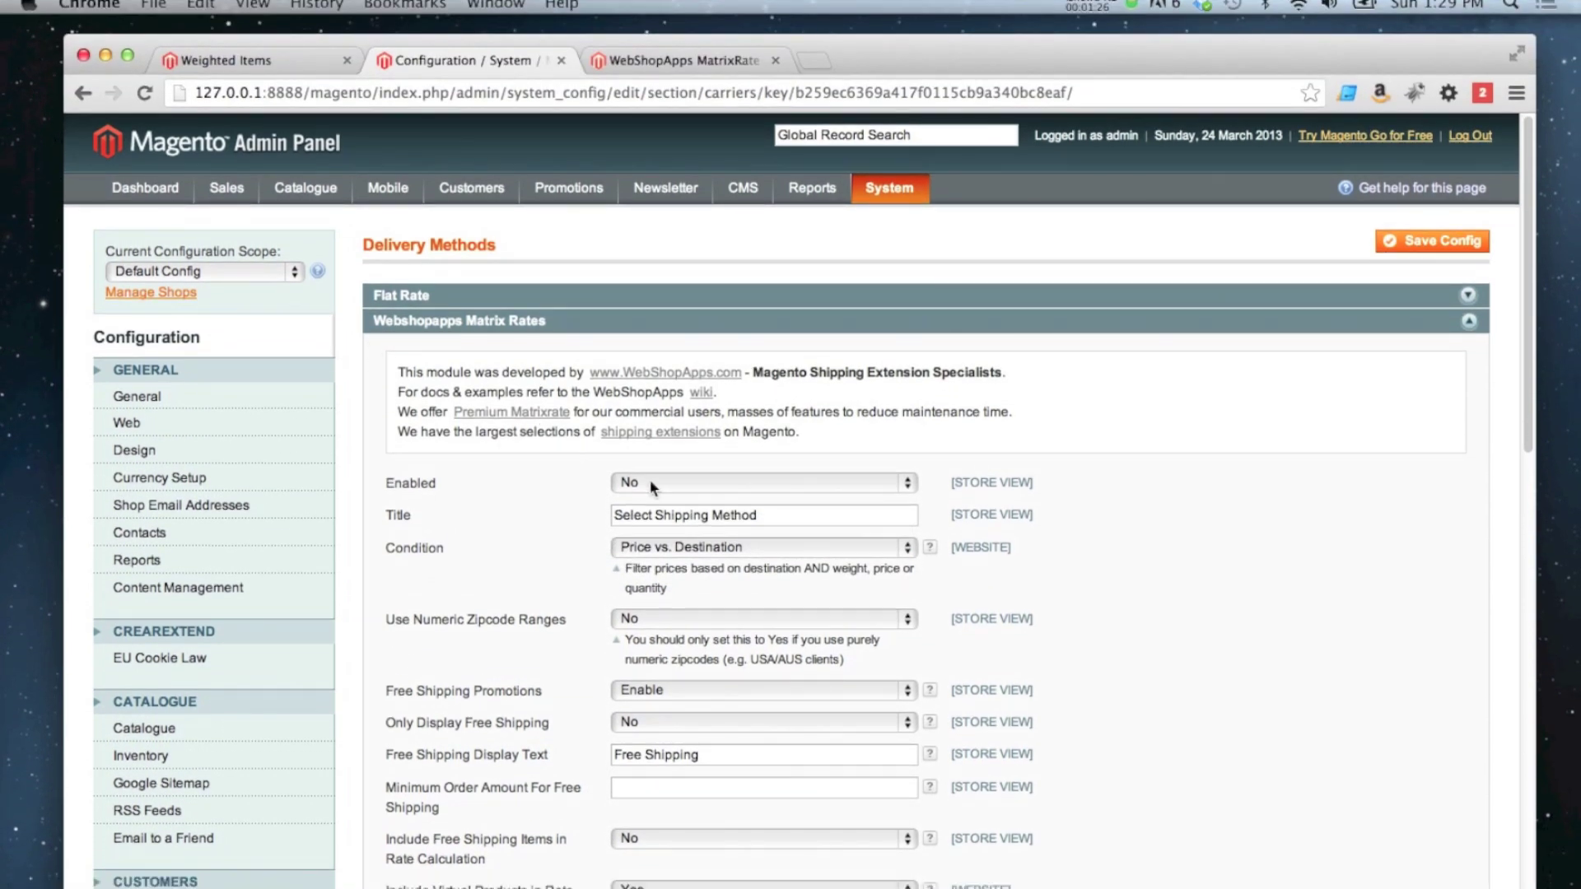
{"action": "left_click", "coordinate": [652, 492]}
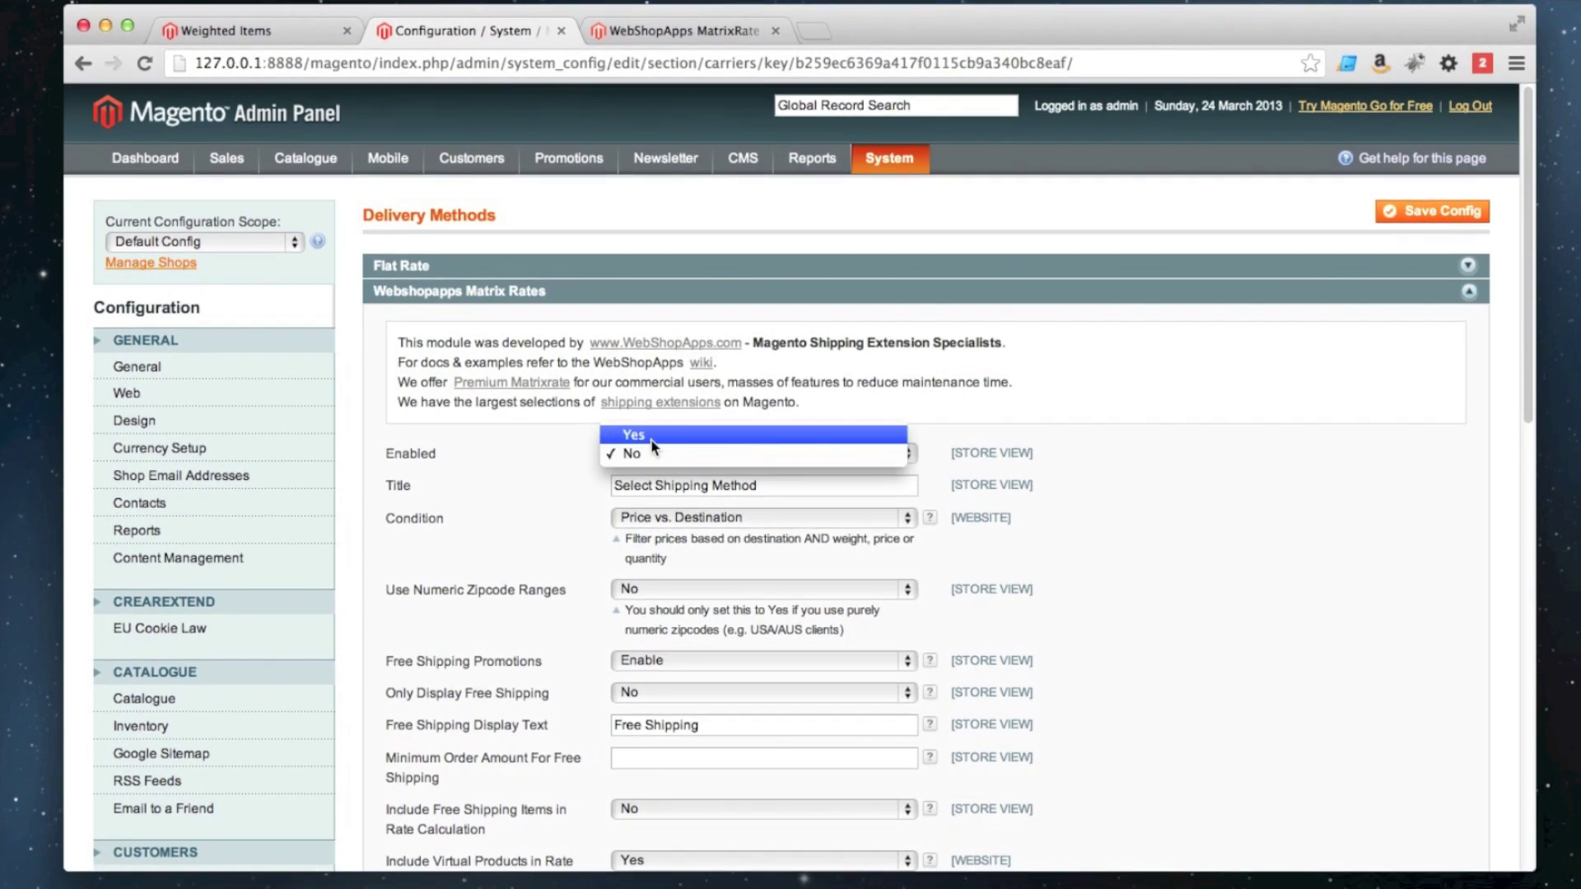
{"action": "left_click", "coordinate": [633, 443]}
{"action": "left_click", "coordinate": [1420, 257]}
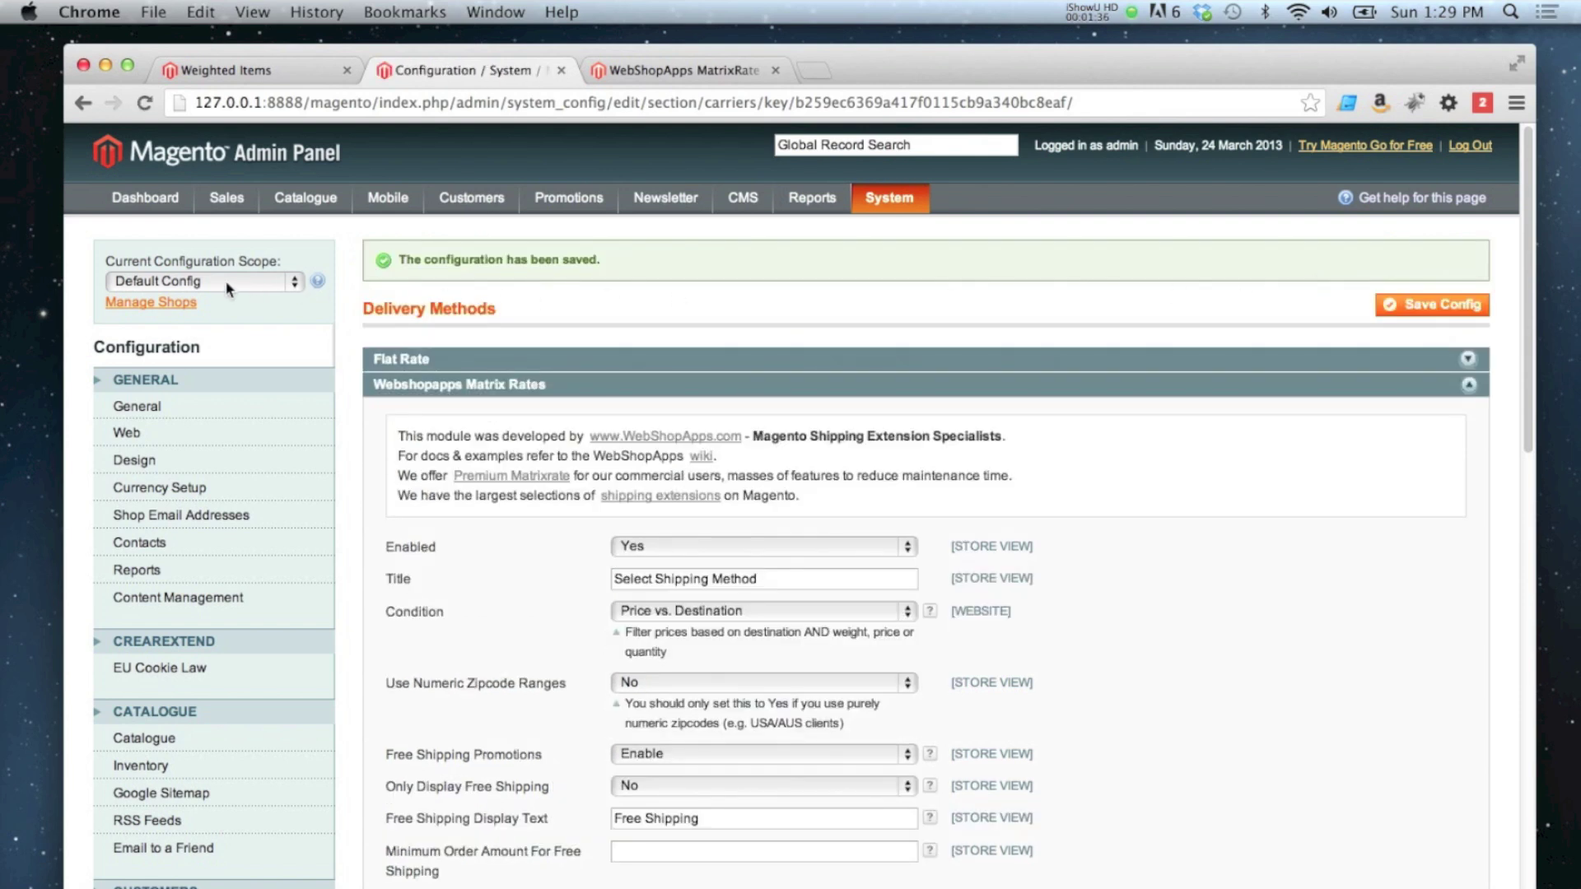
Step: At website scope, override the default and set Matrix Rates condition to Weight vs. Destination, then save
{"action": "left_click", "coordinate": [217, 280]}
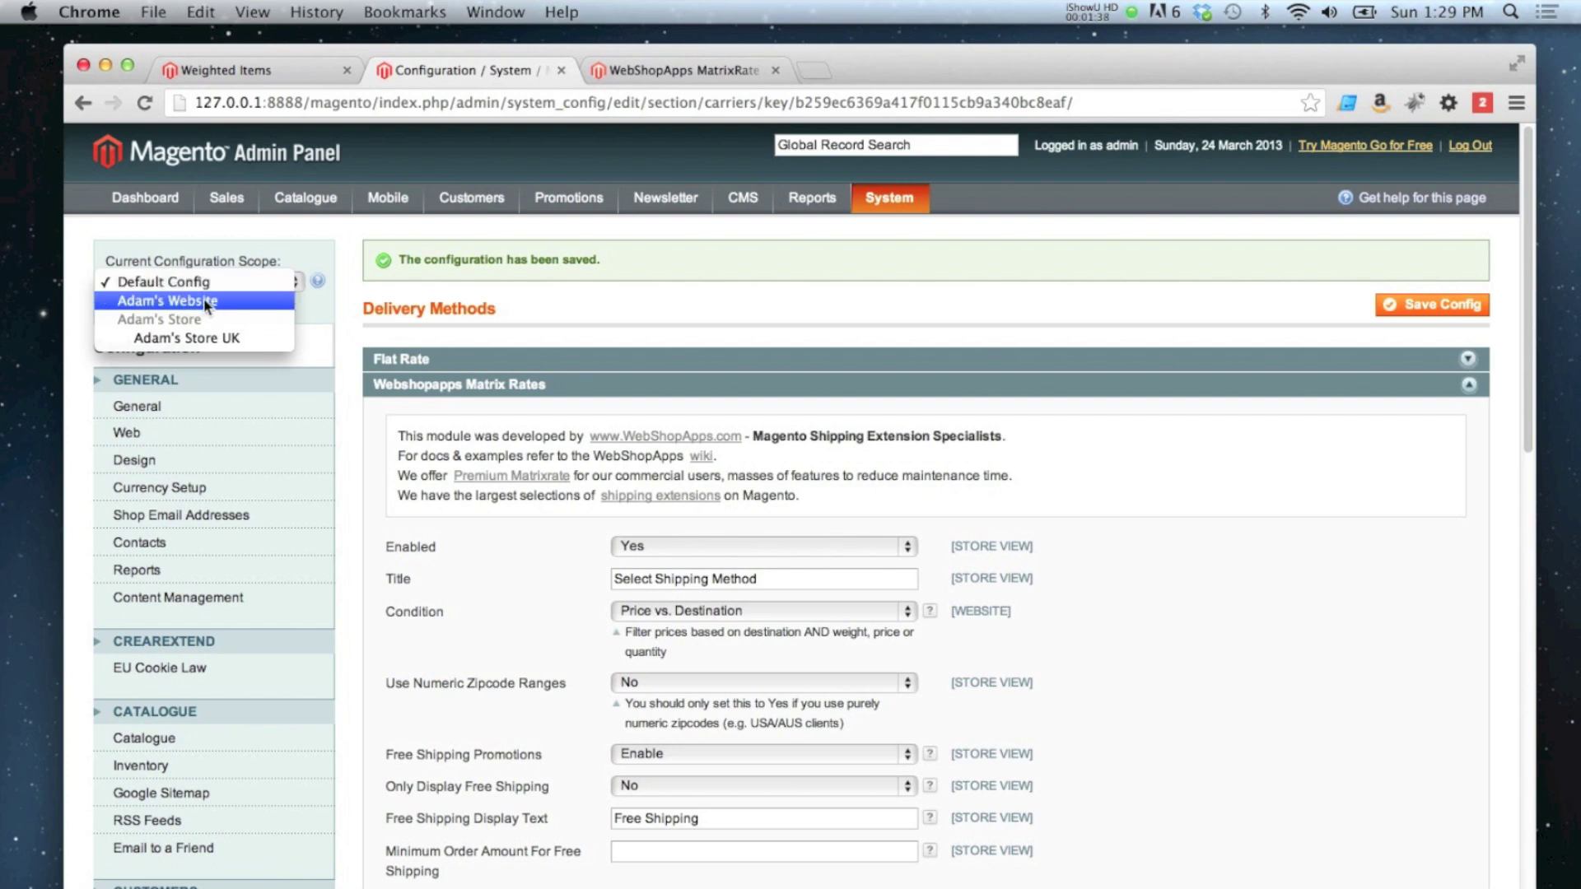
{"action": "left_click", "coordinate": [198, 301]}
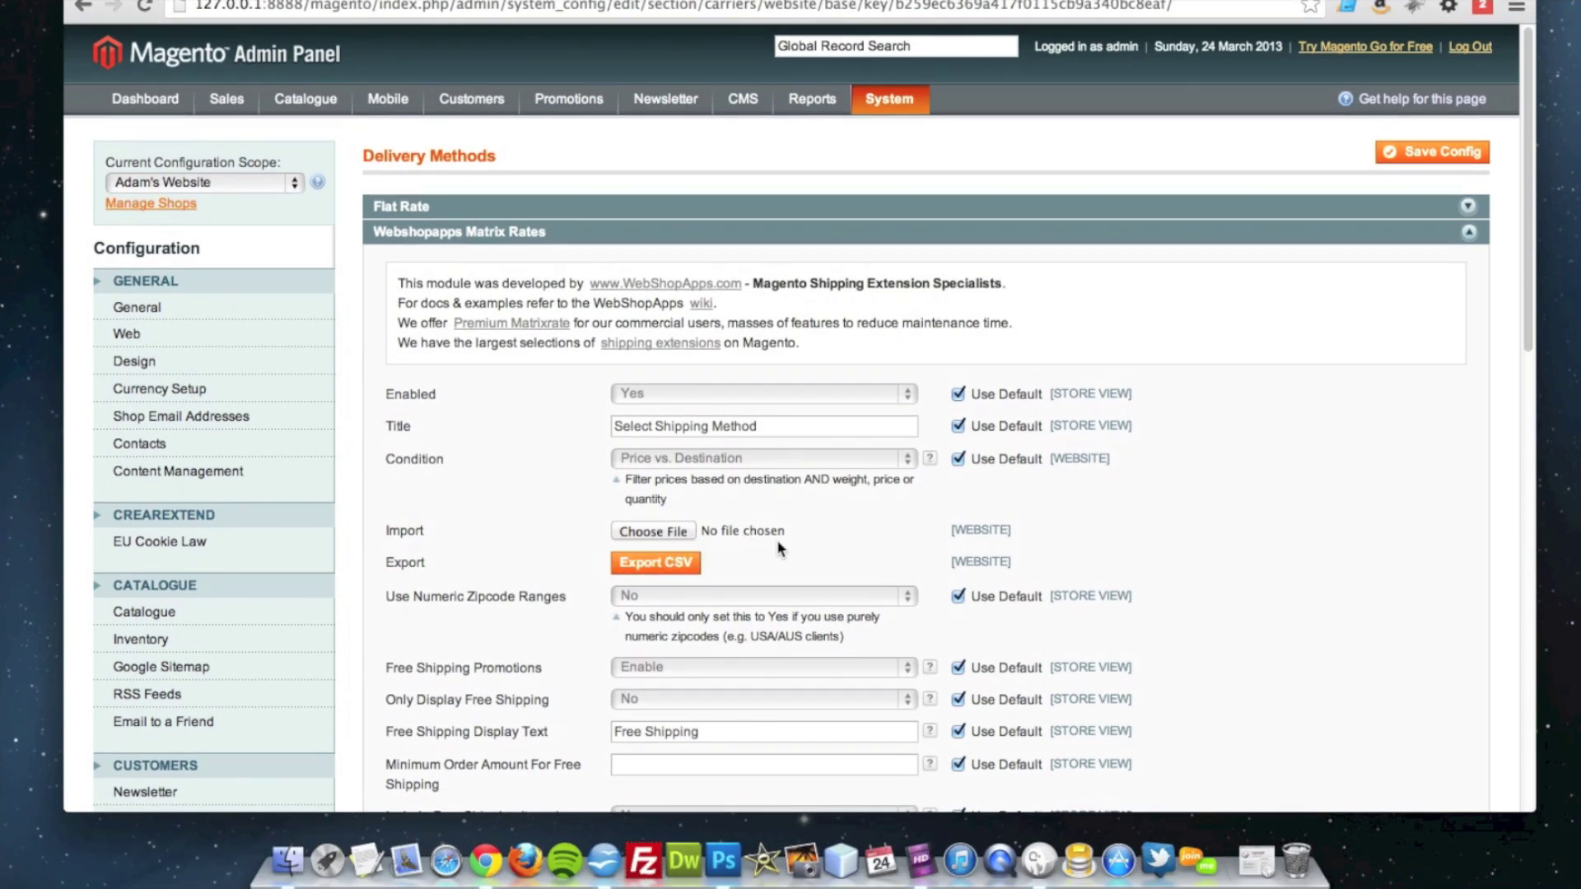
{"action": "left_click", "coordinate": [959, 460]}
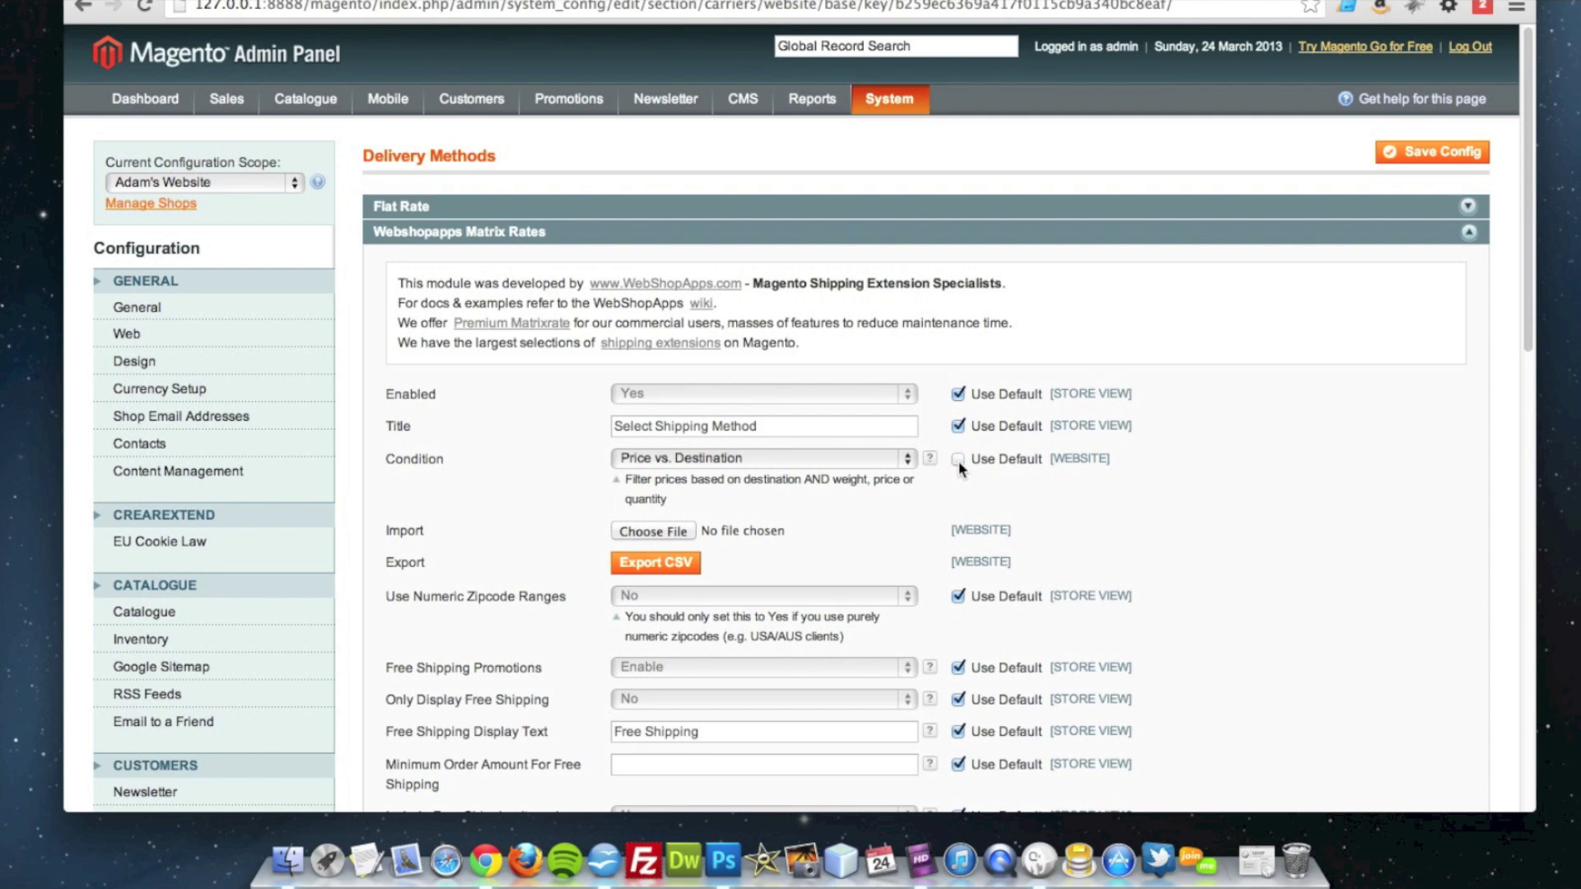
{"action": "left_click", "coordinate": [863, 460]}
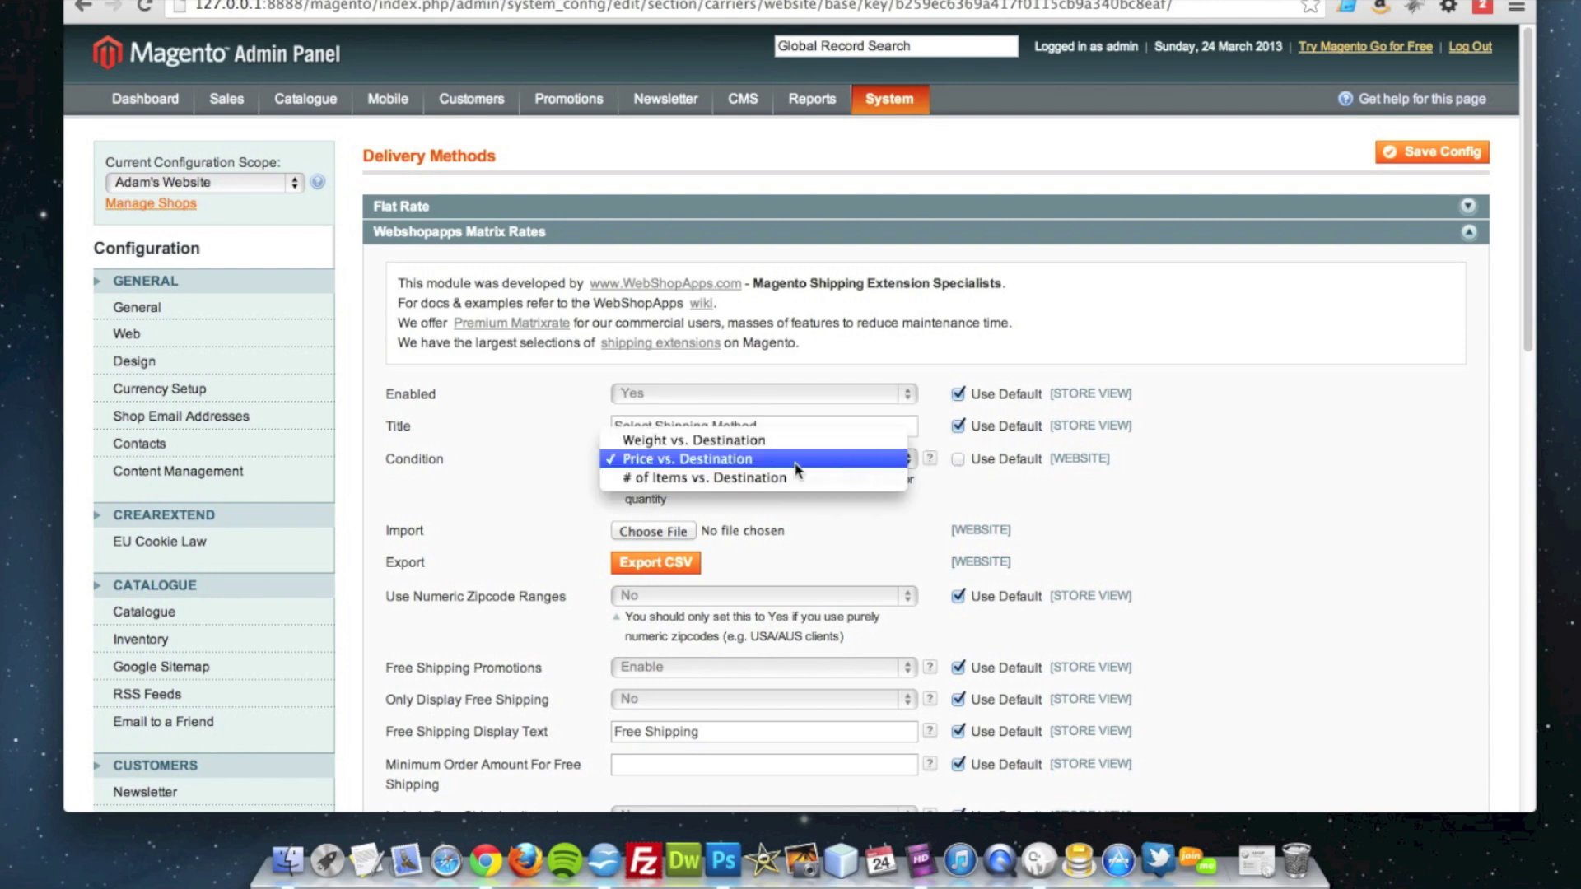
{"action": "left_click", "coordinate": [715, 441]}
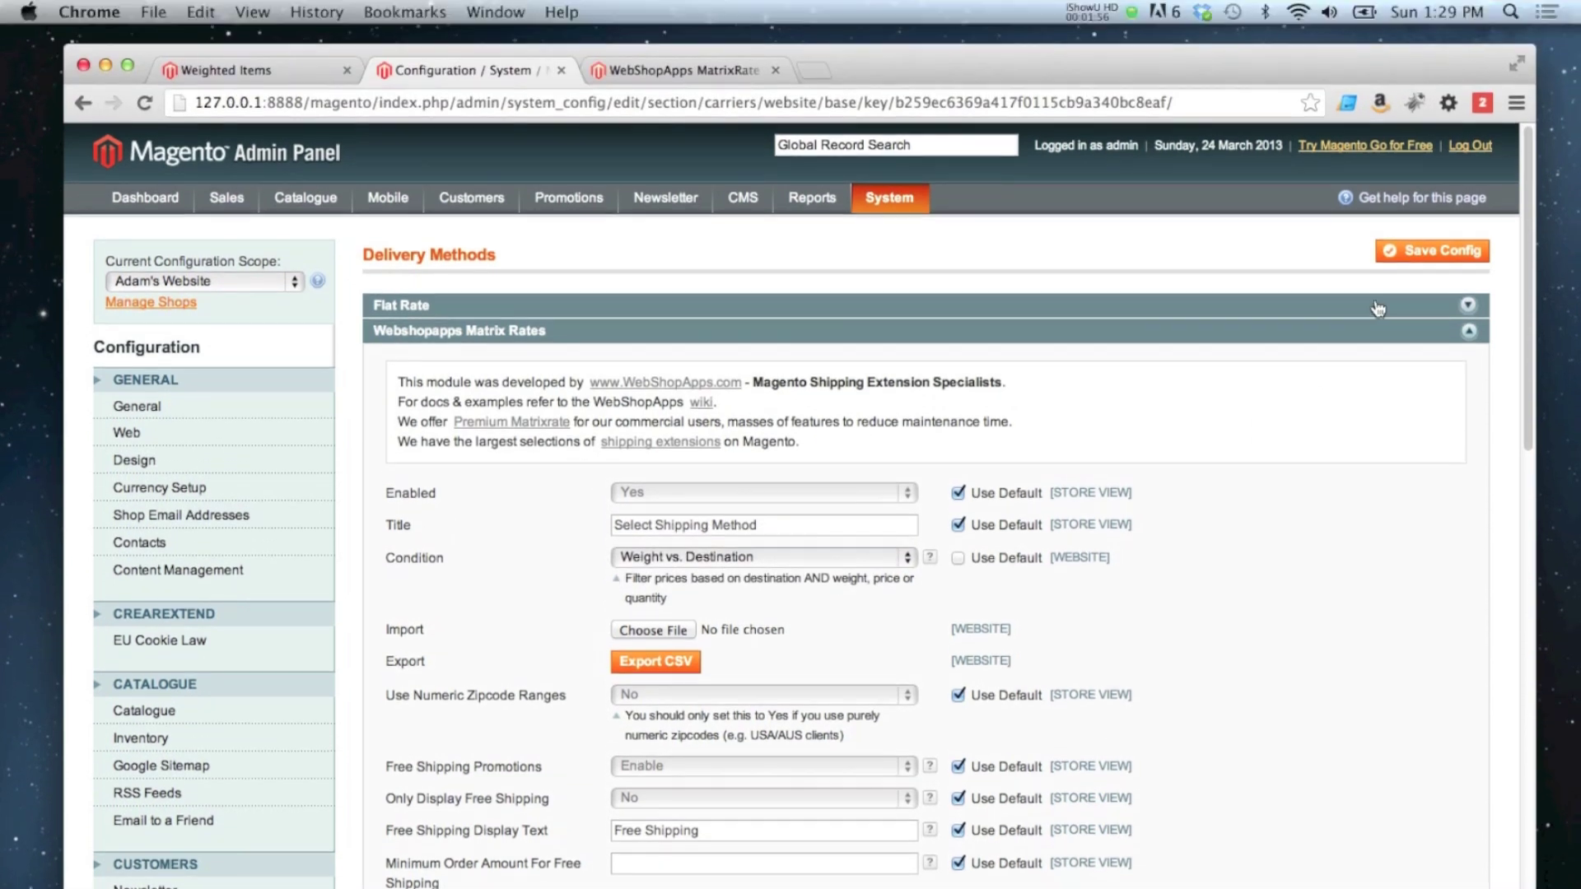
{"action": "left_click", "coordinate": [1429, 262]}
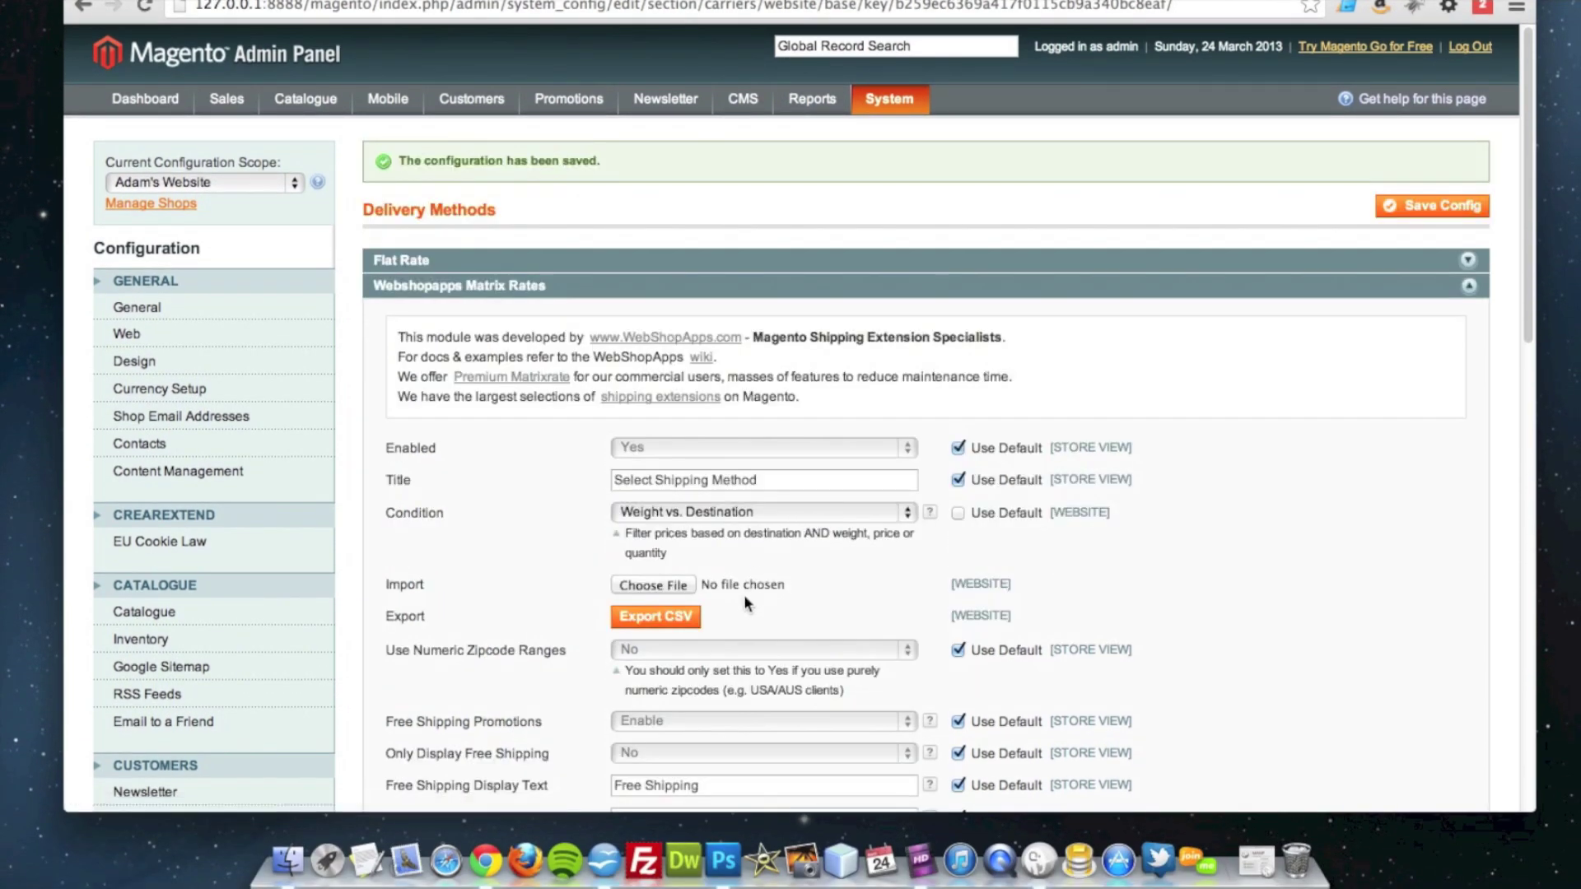
Step: Export the current matrix rates as matrixrates.csv and open it in Calc
{"action": "left_click", "coordinate": [650, 620]}
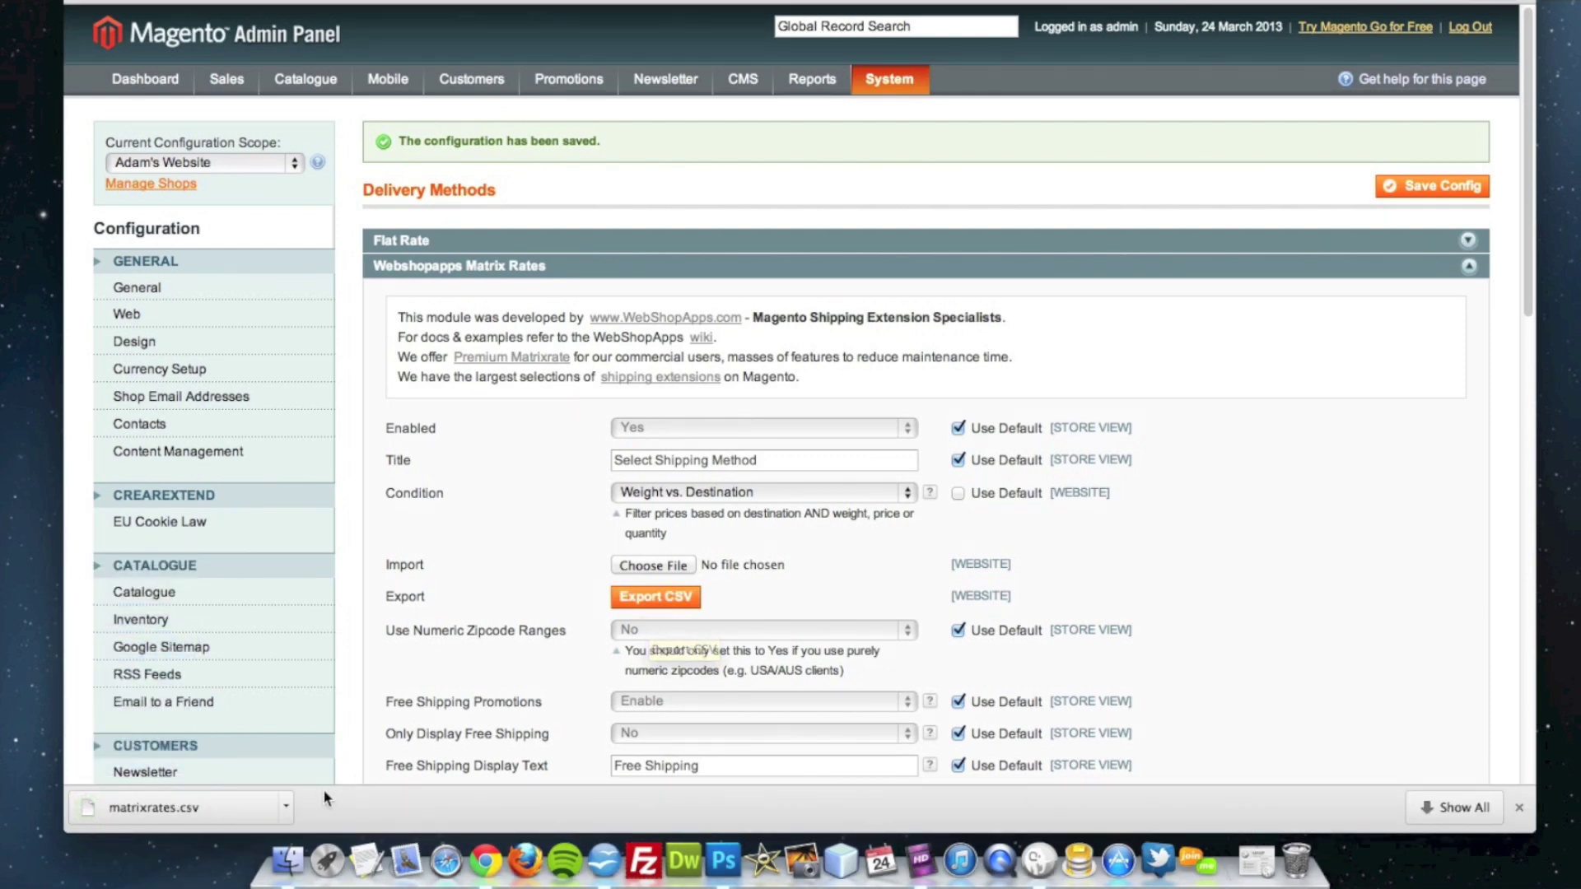
{"action": "left_click", "coordinate": [224, 813]}
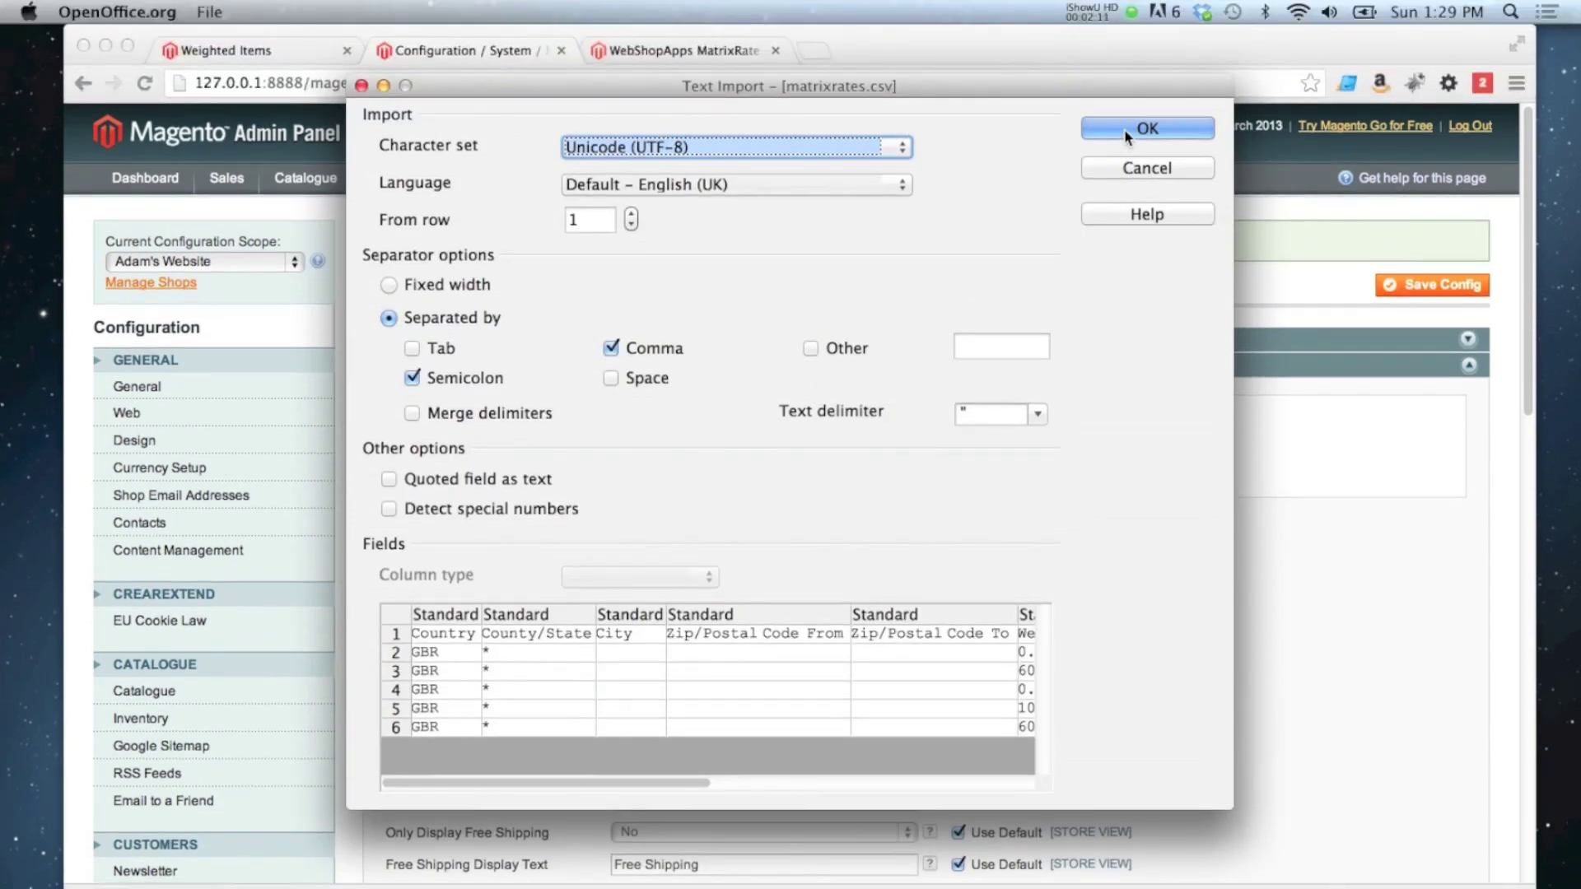
{"action": "left_click", "coordinate": [1124, 129]}
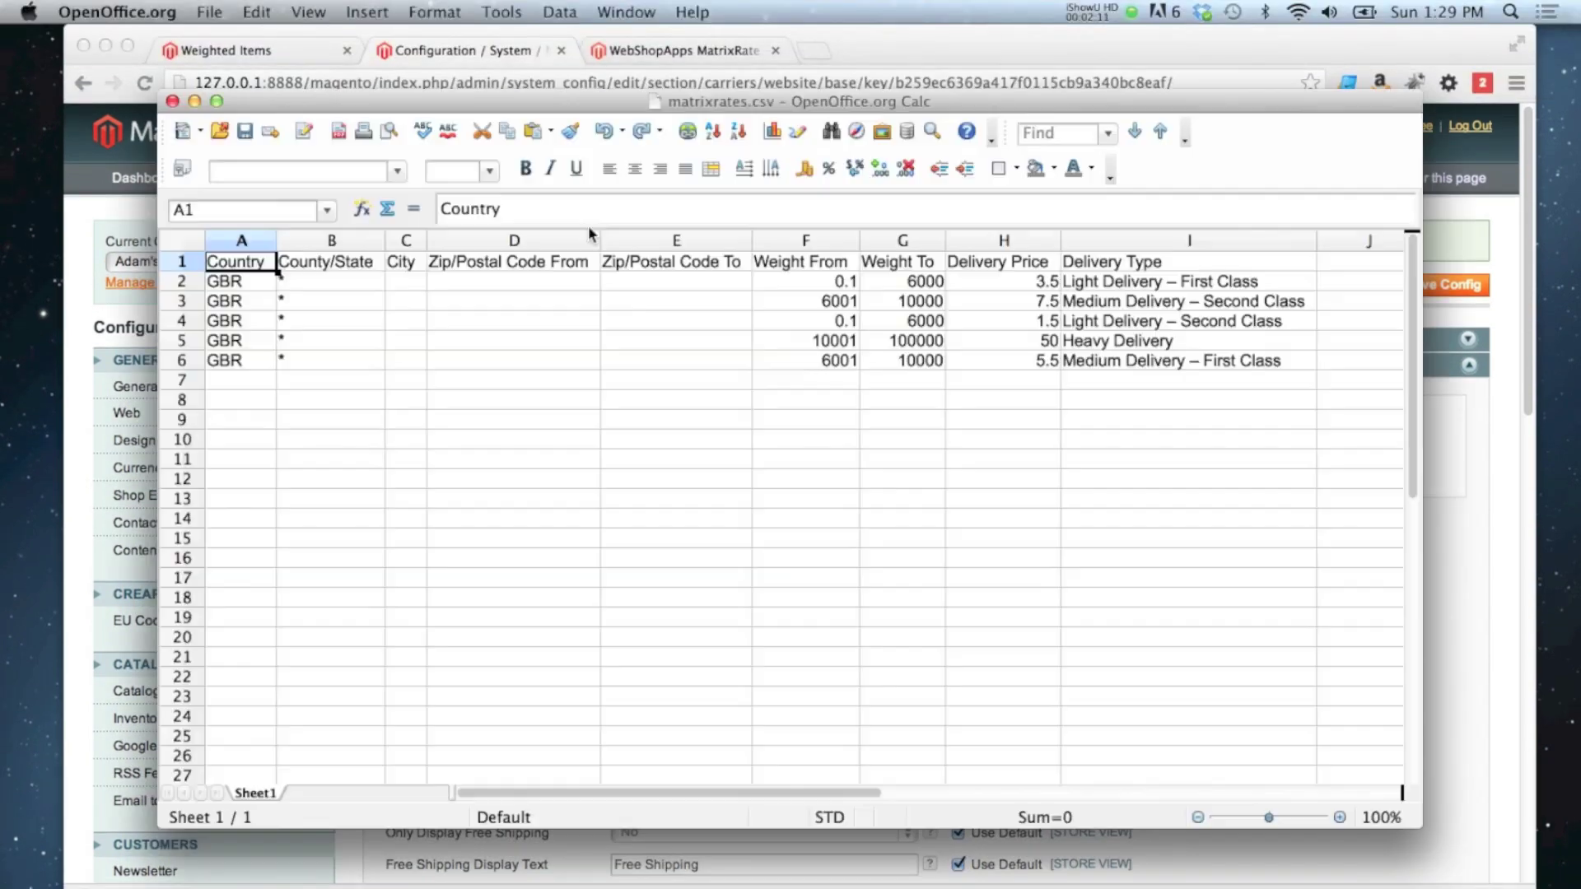
Step: Clear the sample data in rows 2–6, leaving the header row, and enlarge the window
{"action": "left_click", "coordinate": [179, 284]}
{"action": "left_click", "coordinate": [198, 367], "text": "shift"}
{"action": "key", "text": "Delete"}
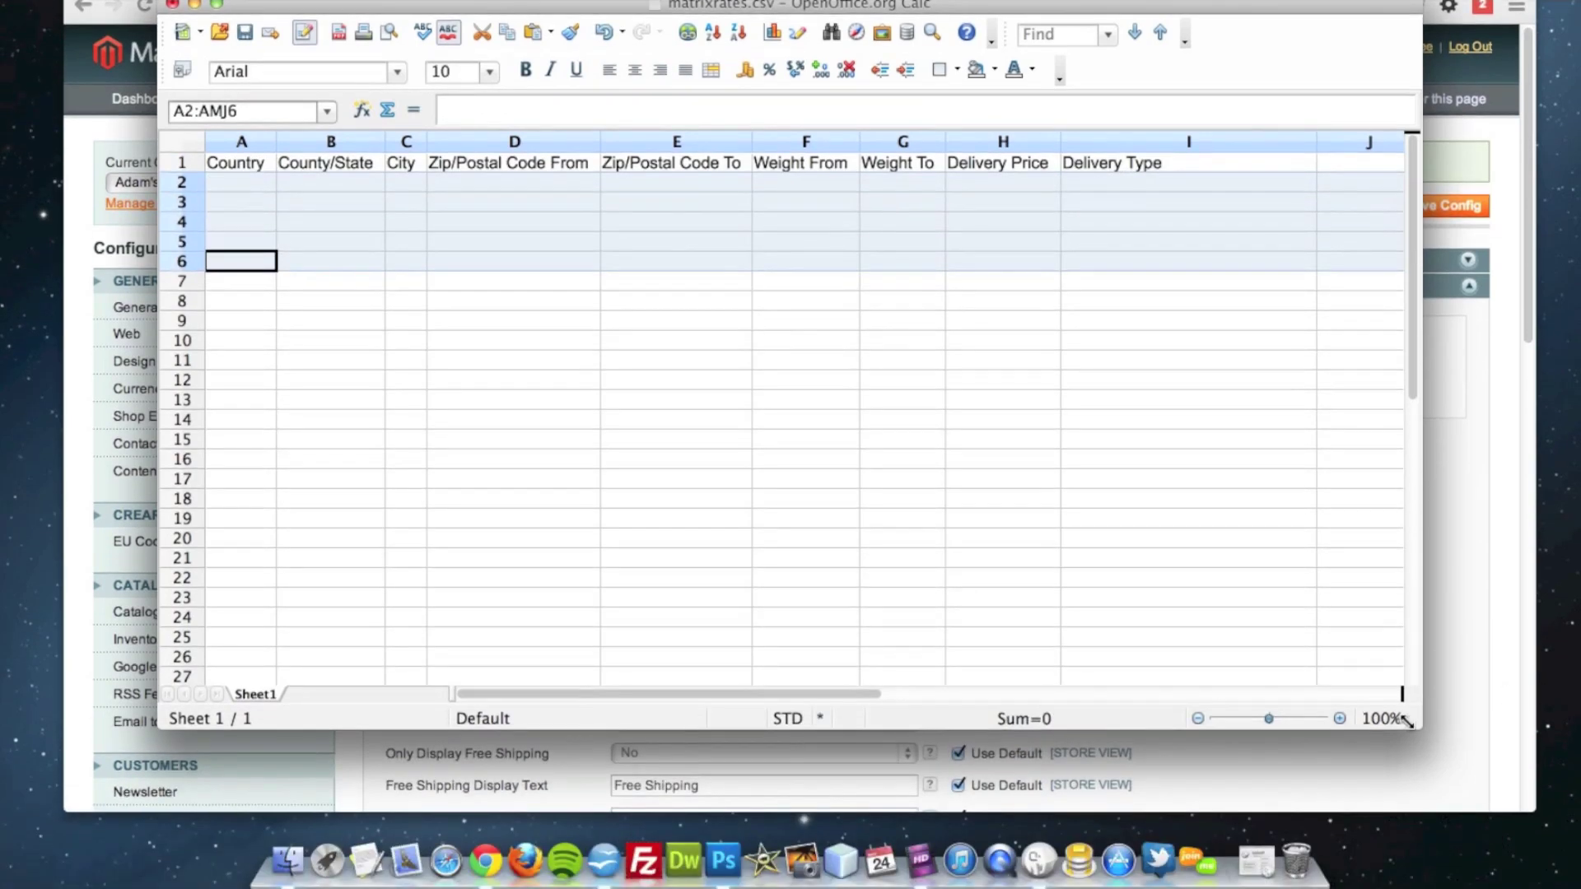
{"action": "left_click_drag", "start_coordinate": [1419, 825], "coordinate": [1441, 835]}
{"action": "left_click", "coordinate": [598, 424]}
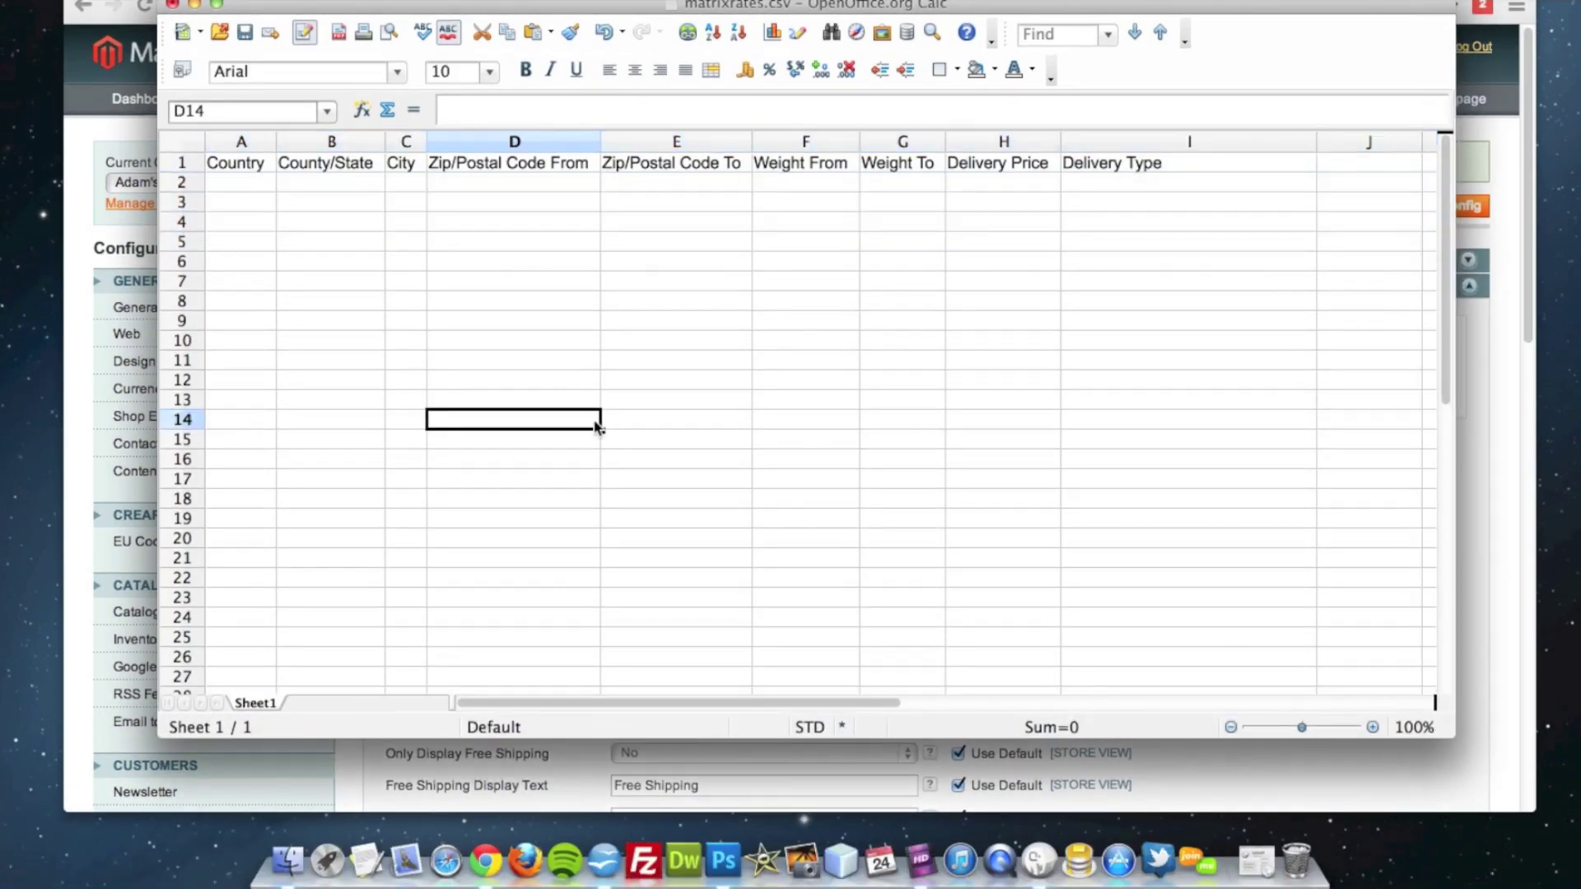
{"action": "left_click", "coordinate": [236, 184]}
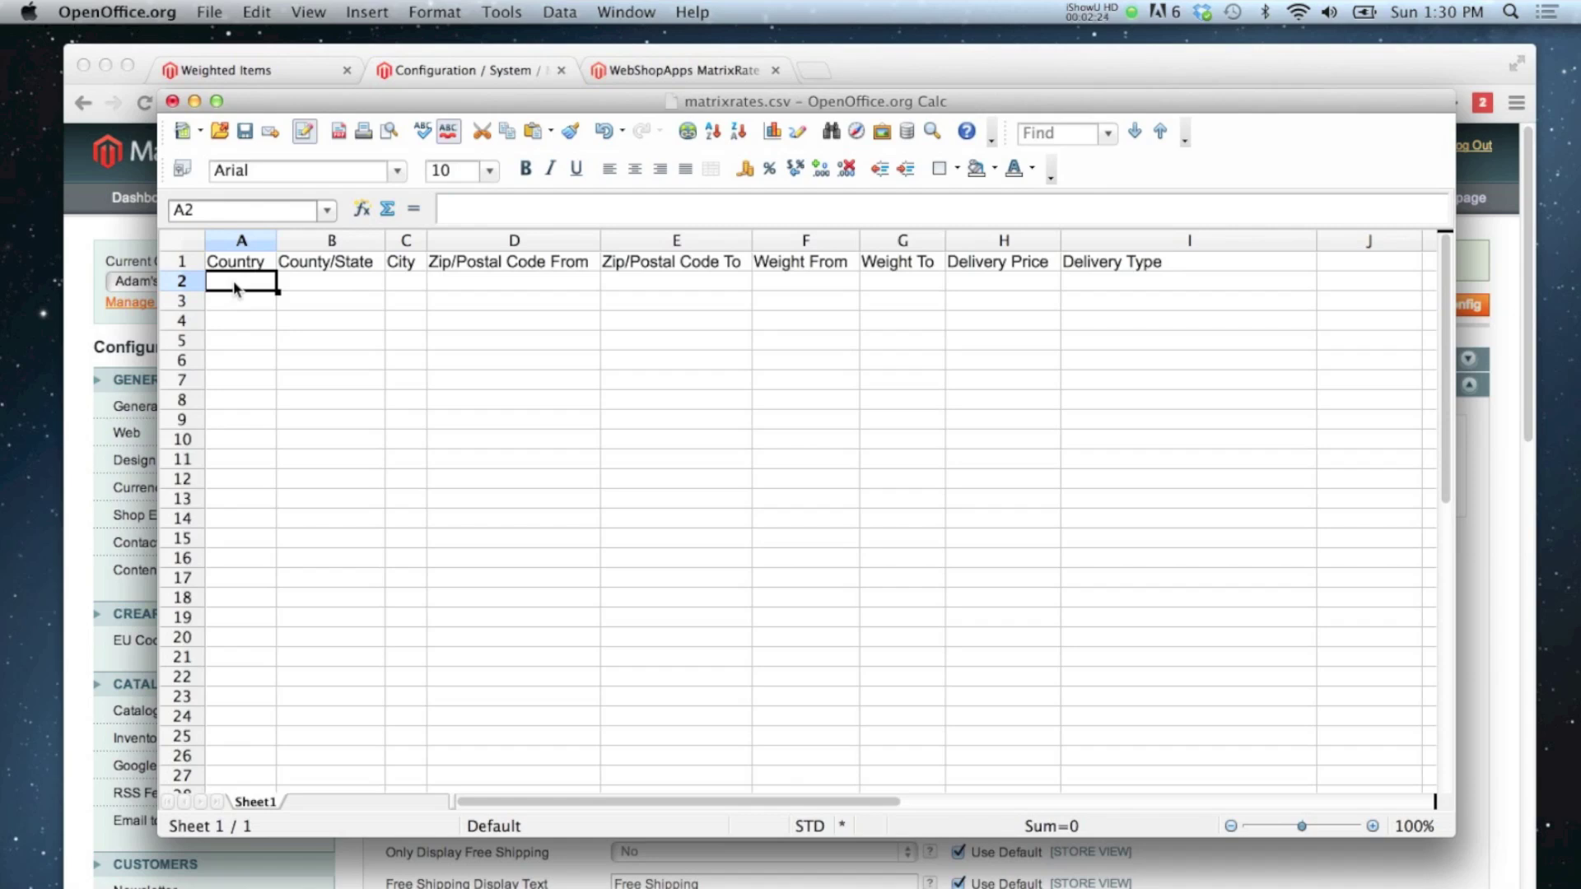
Step: Enter country GB in cells A2 through A6
{"action": "type", "text": "GB"}
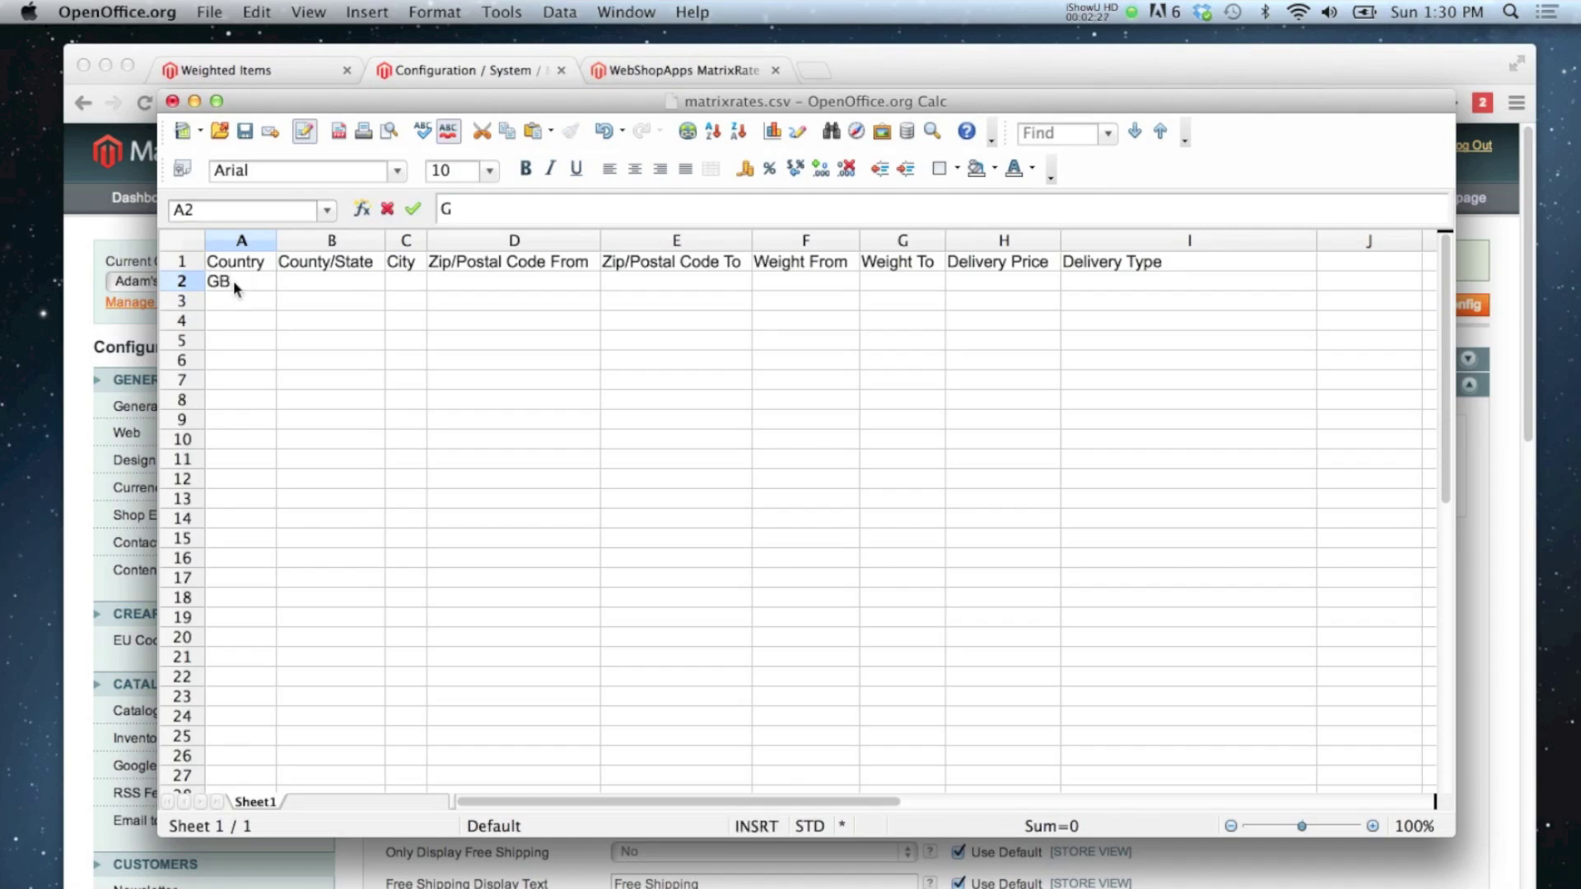
{"action": "key", "text": "Return"}
{"action": "type", "text": "GB"}
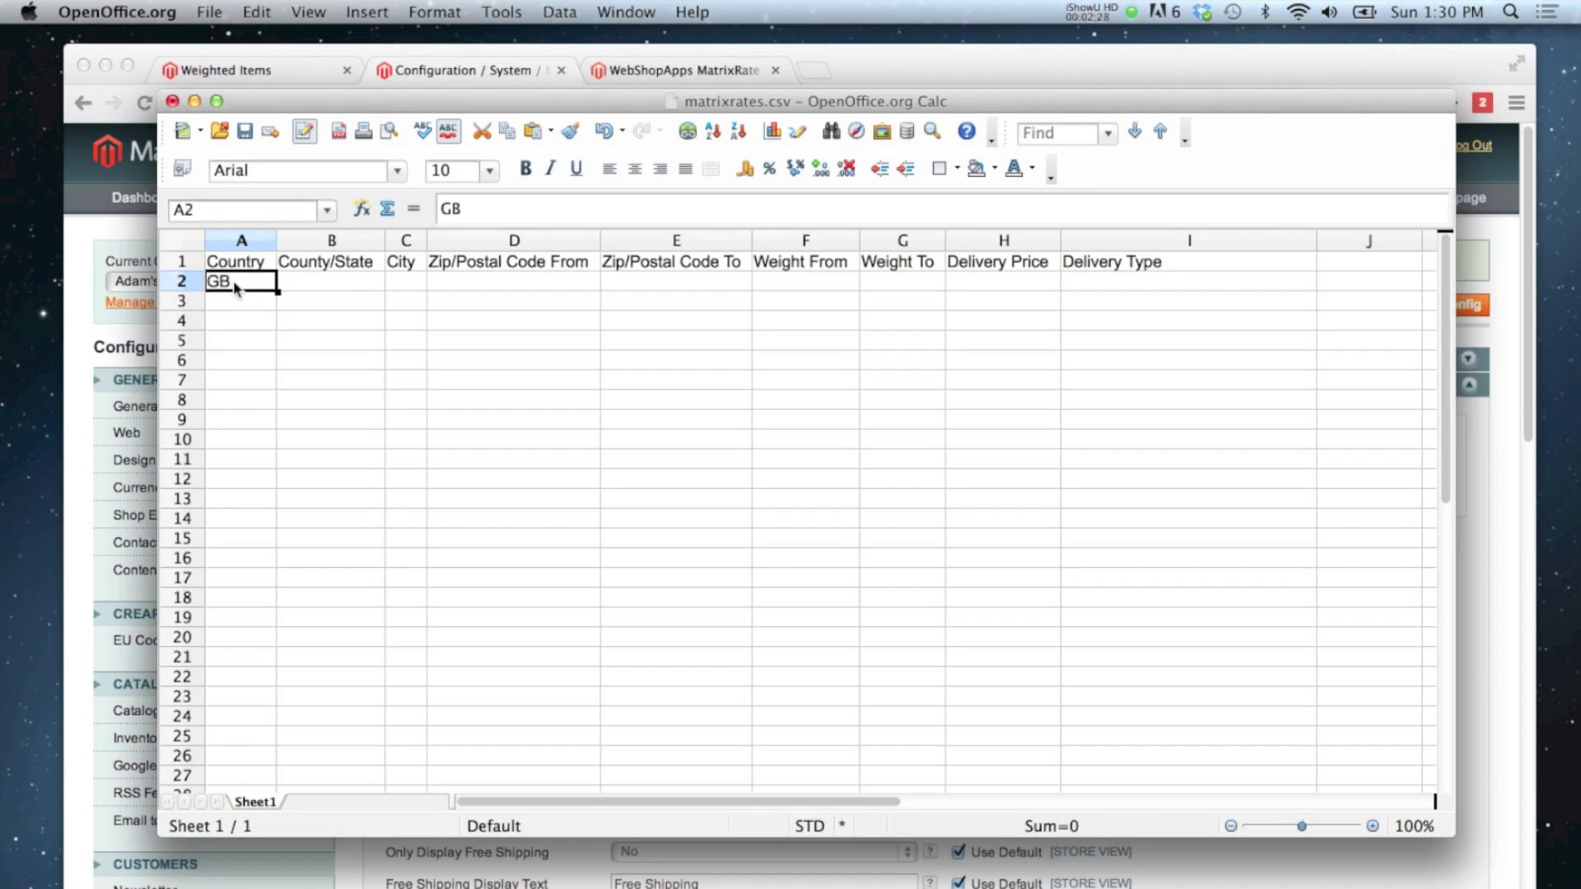
{"action": "key", "text": "Return"}
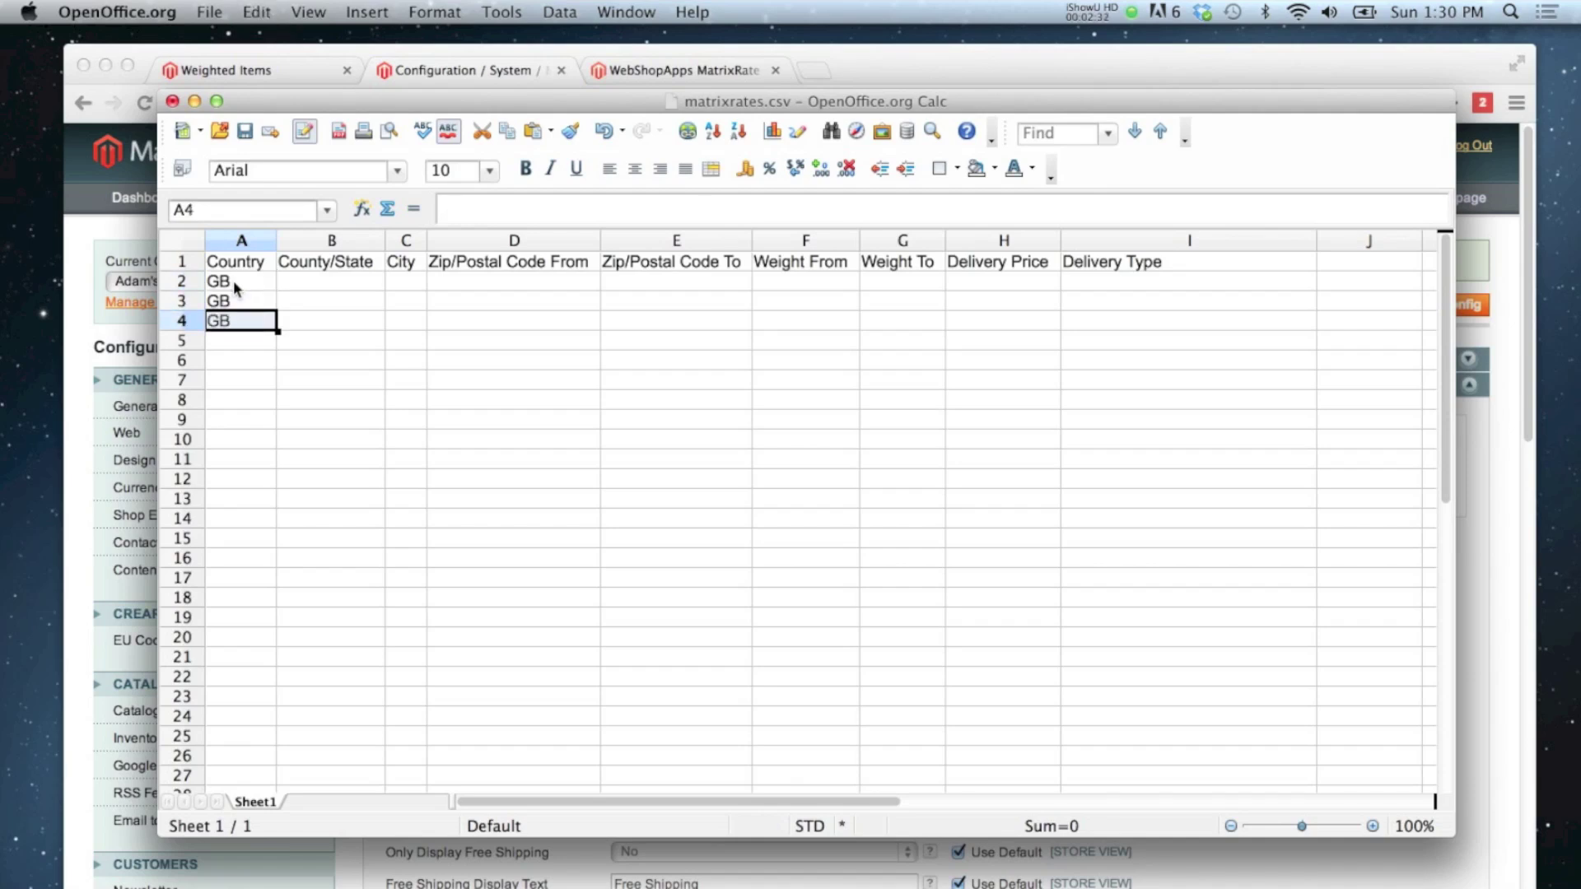
{"action": "key", "text": "Return"}
{"action": "type", "text": "GB"}
{"action": "key", "text": "Return"}
{"action": "type", "text": "GB"}
Step: Fill B2:E6 with * wildcards for county/state, city and postcodes, then type 0.01 in F2
{"action": "key", "text": "Tab"}
{"action": "key", "text": "Up"}
{"action": "key", "text": "Up"}
{"action": "key", "text": "Up"}
{"action": "key", "text": "Up"}
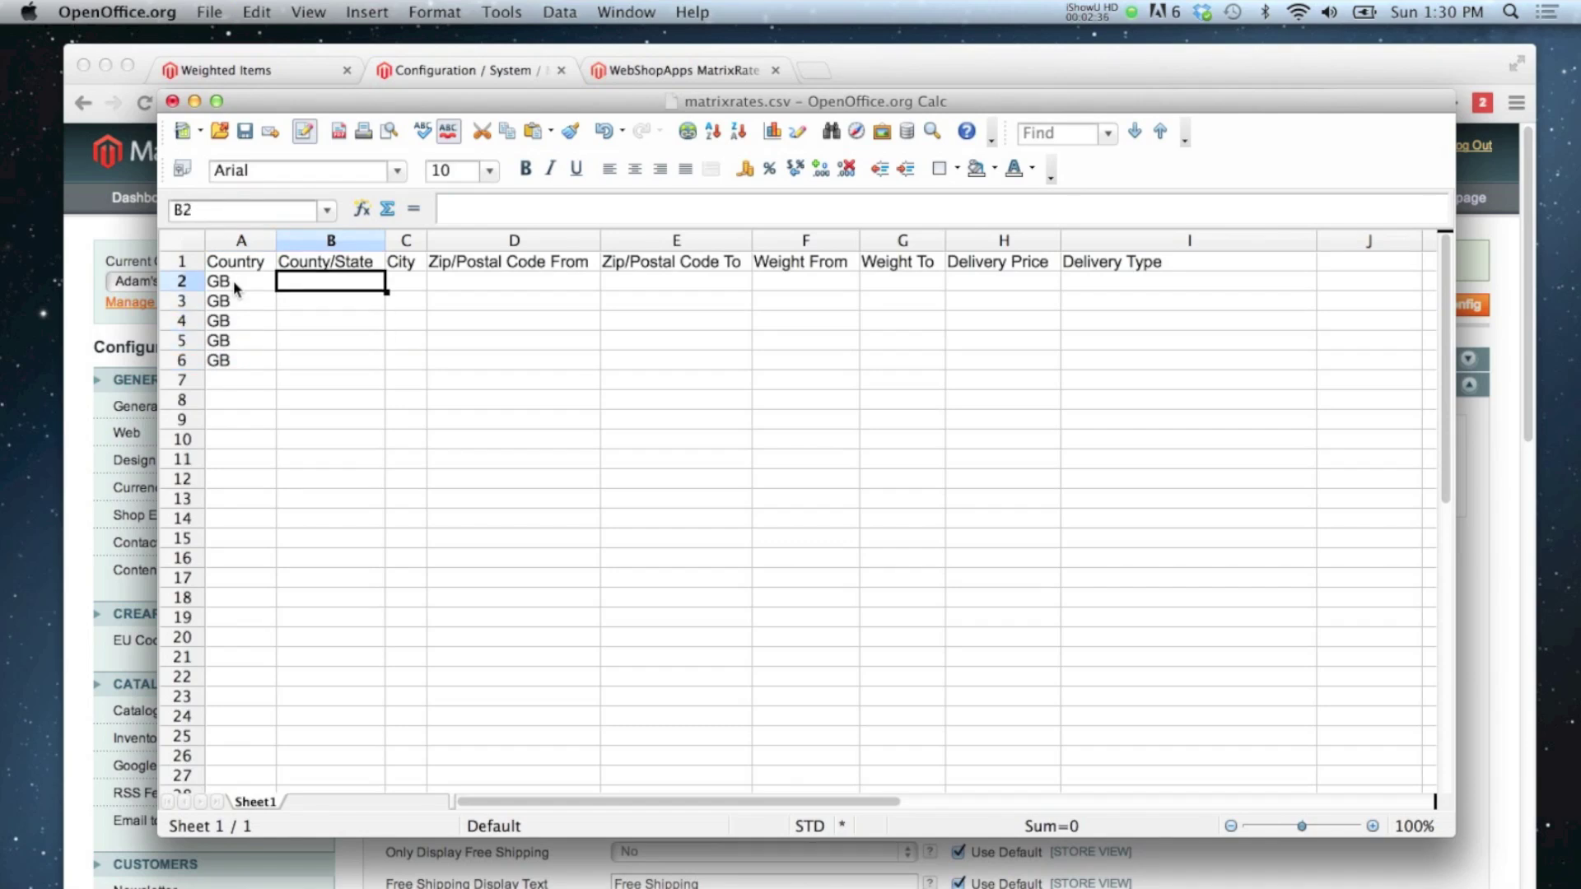
{"action": "type", "text": "*"}
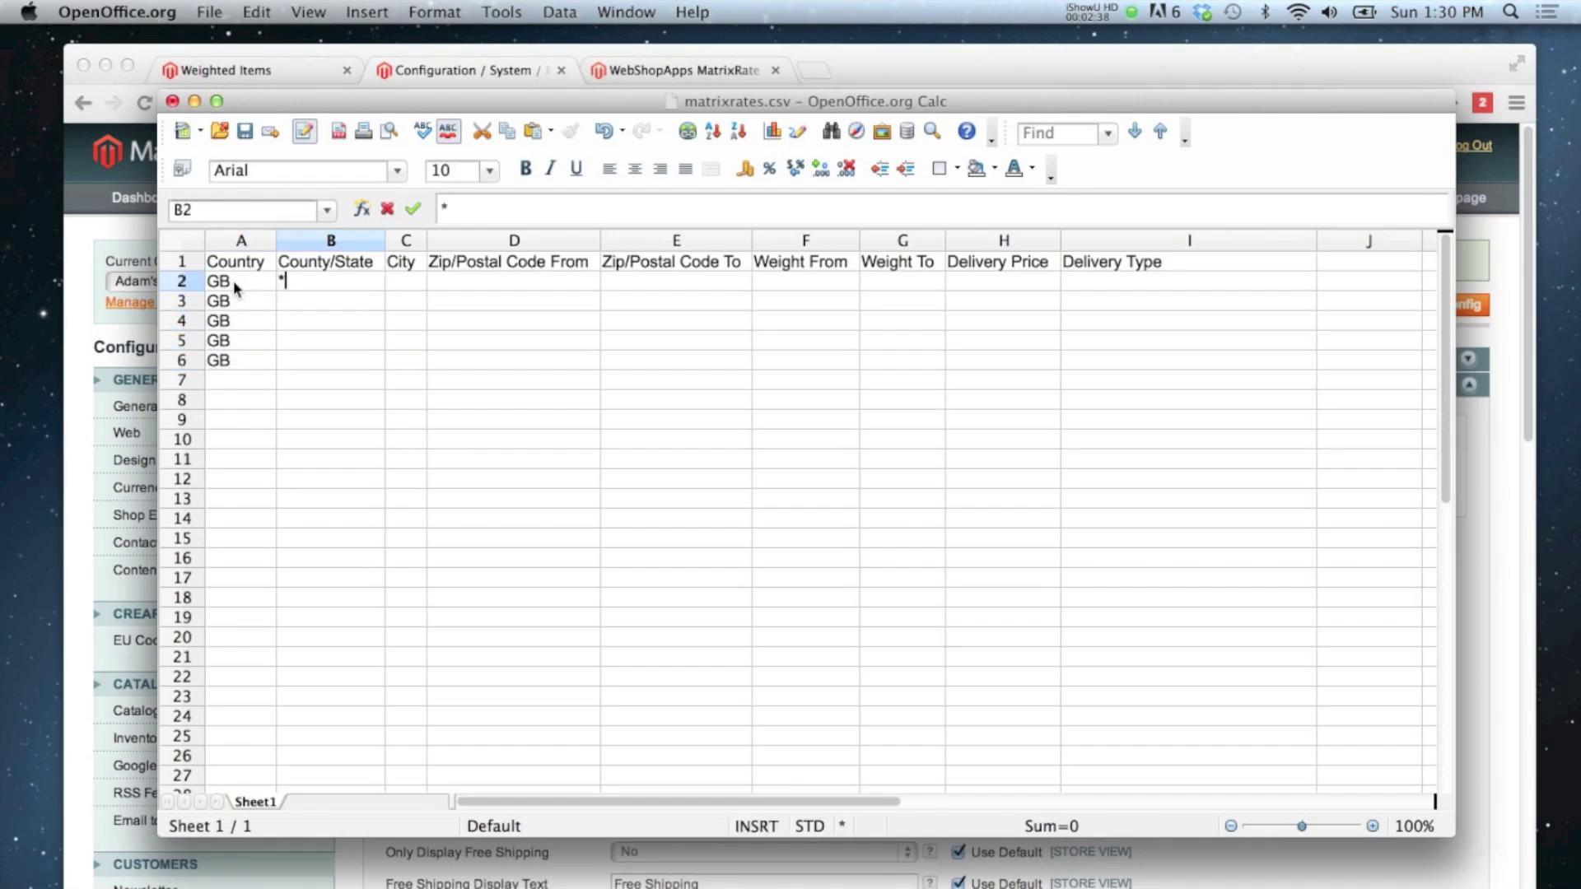
{"action": "left_click", "coordinate": [234, 280], "text": "shift"}
{"action": "left_click", "coordinate": [325, 315]}
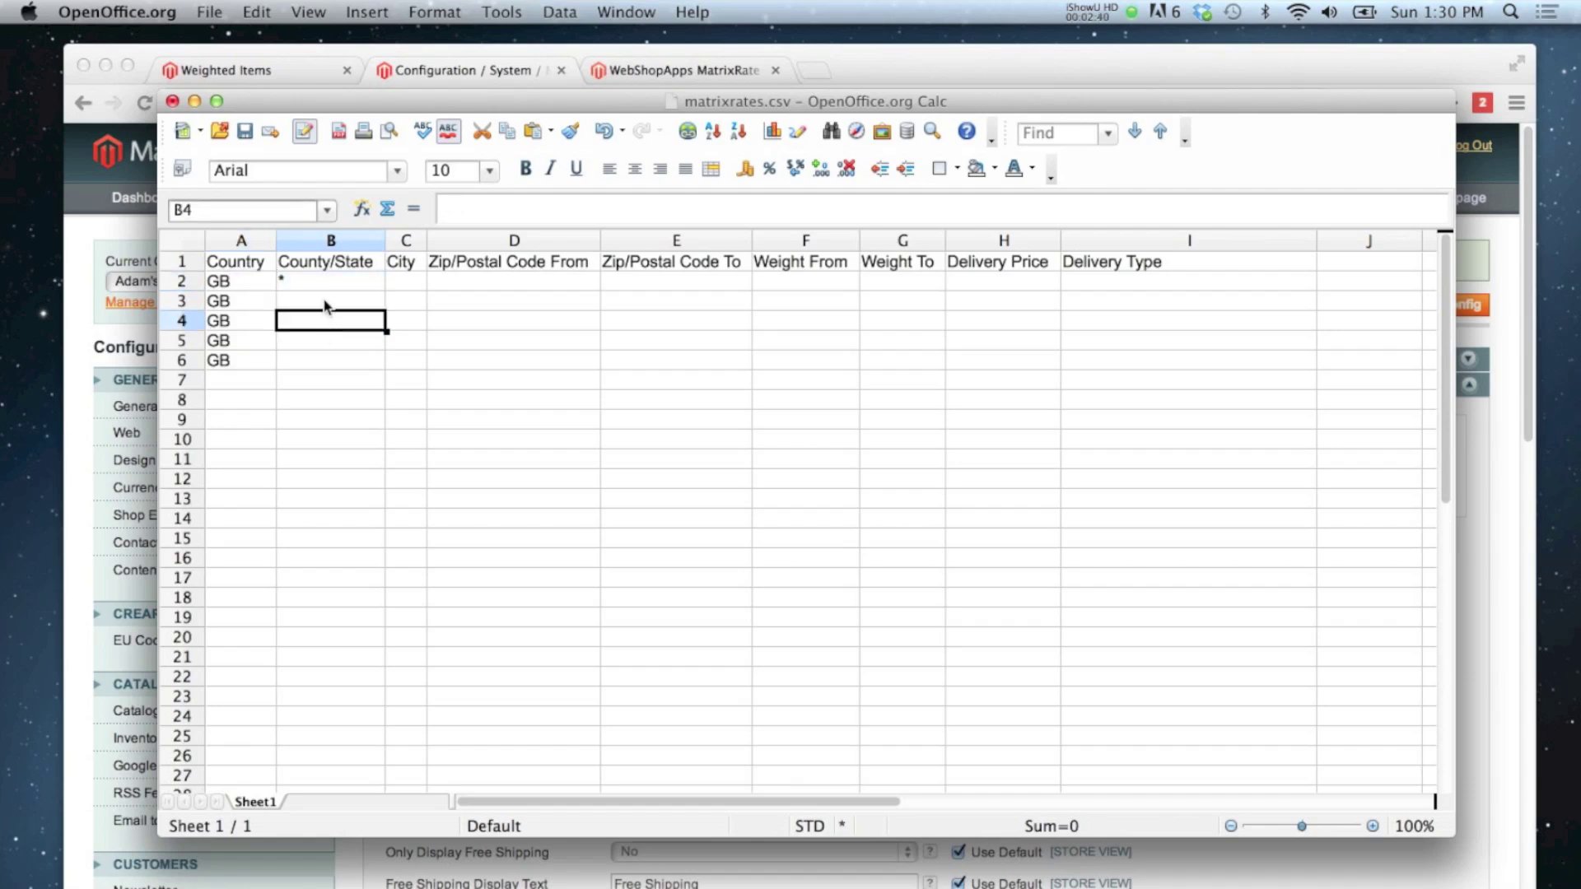
{"action": "left_click", "coordinate": [325, 290]}
{"action": "left_click", "coordinate": [406, 280]}
{"action": "type", "text": "*"}
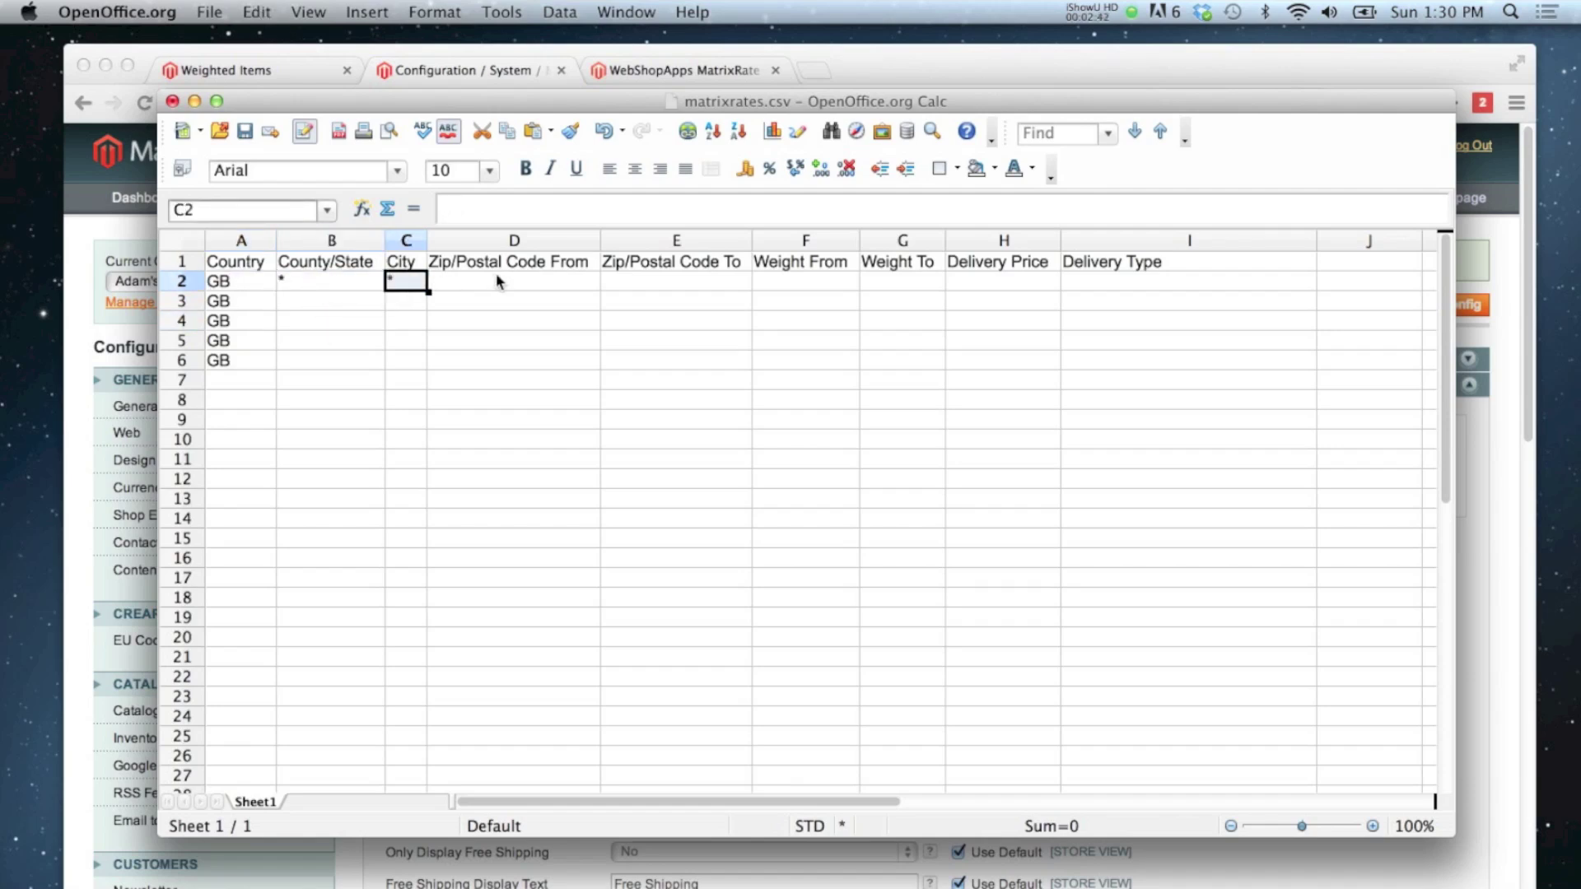
{"action": "left_click", "coordinate": [502, 281]}
{"action": "type", "text": "*"}
{"action": "left_click", "coordinate": [669, 280]}
{"action": "type", "text": "*"}
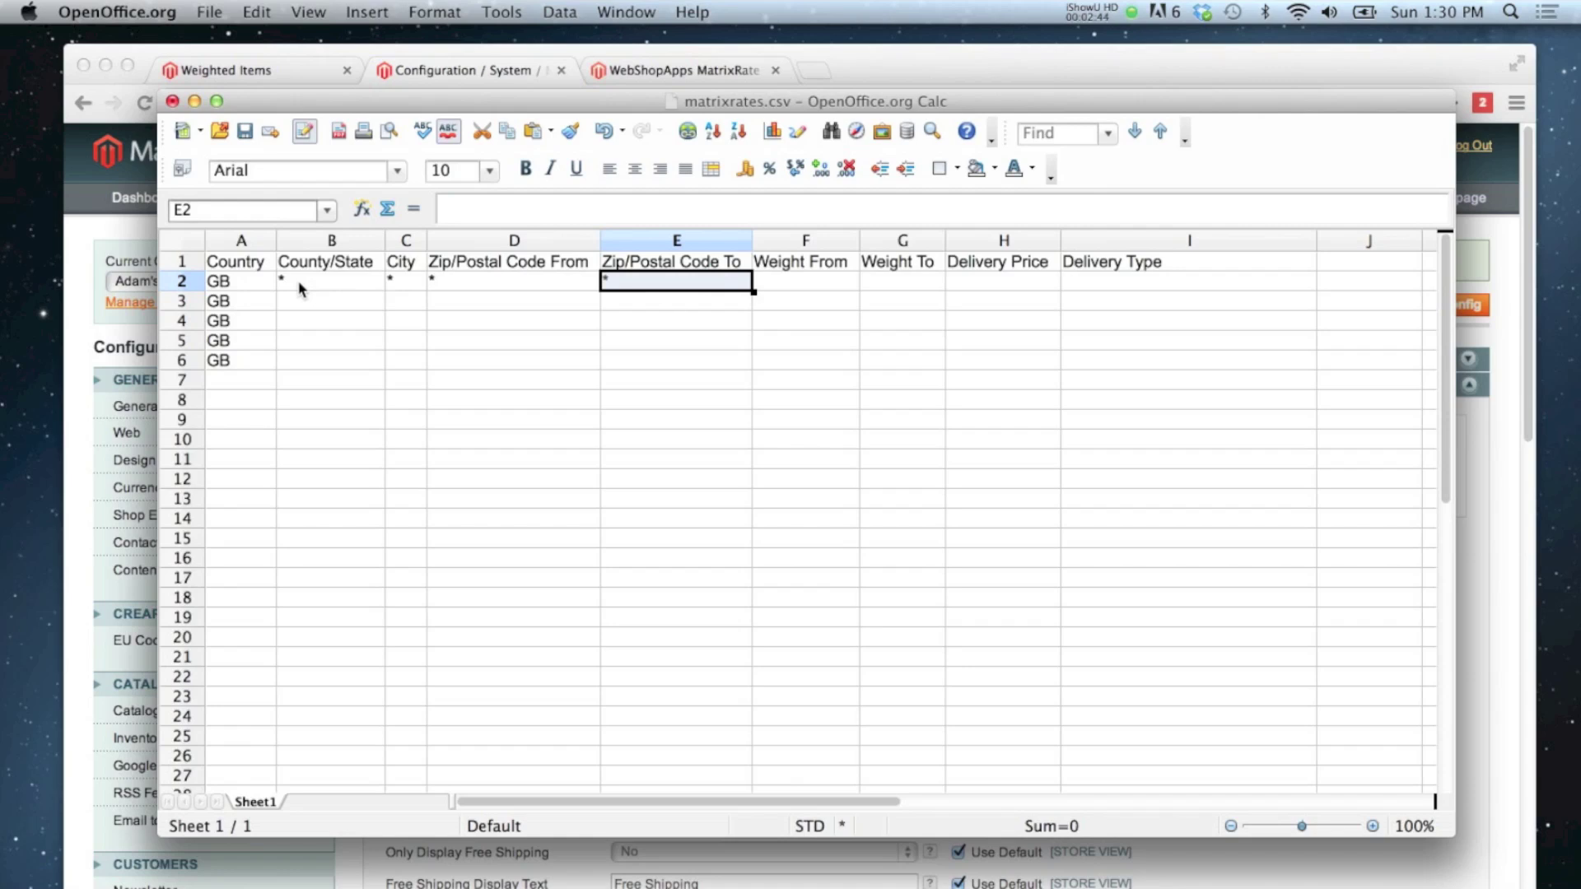
{"action": "left_click_drag", "start_coordinate": [307, 284], "coordinate": [759, 370]}
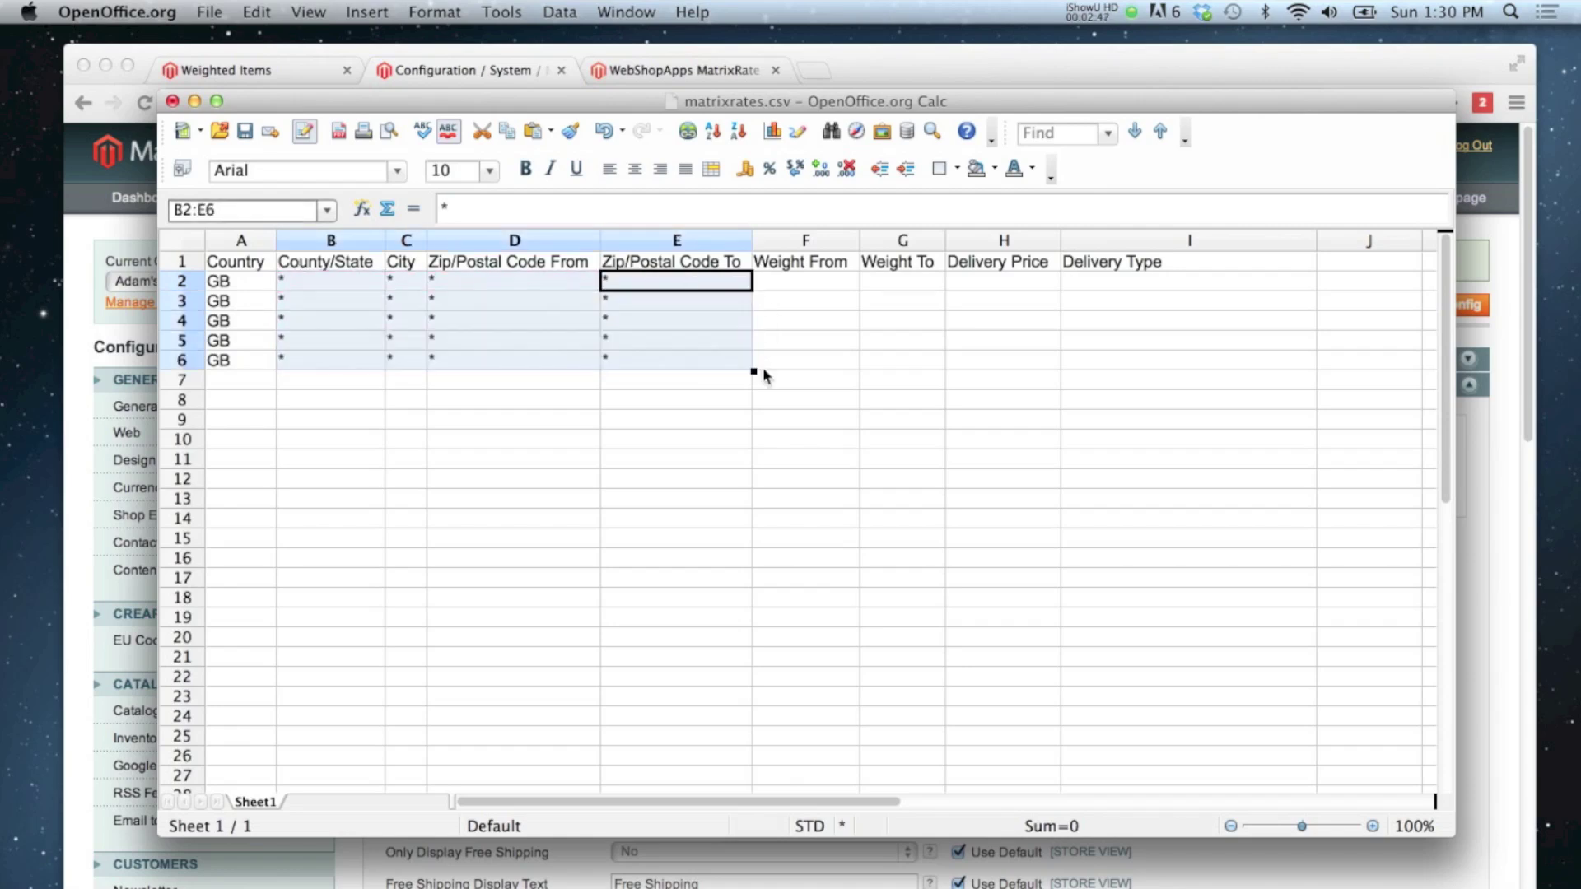
{"action": "left_click", "coordinate": [639, 384]}
{"action": "left_click", "coordinate": [776, 286]}
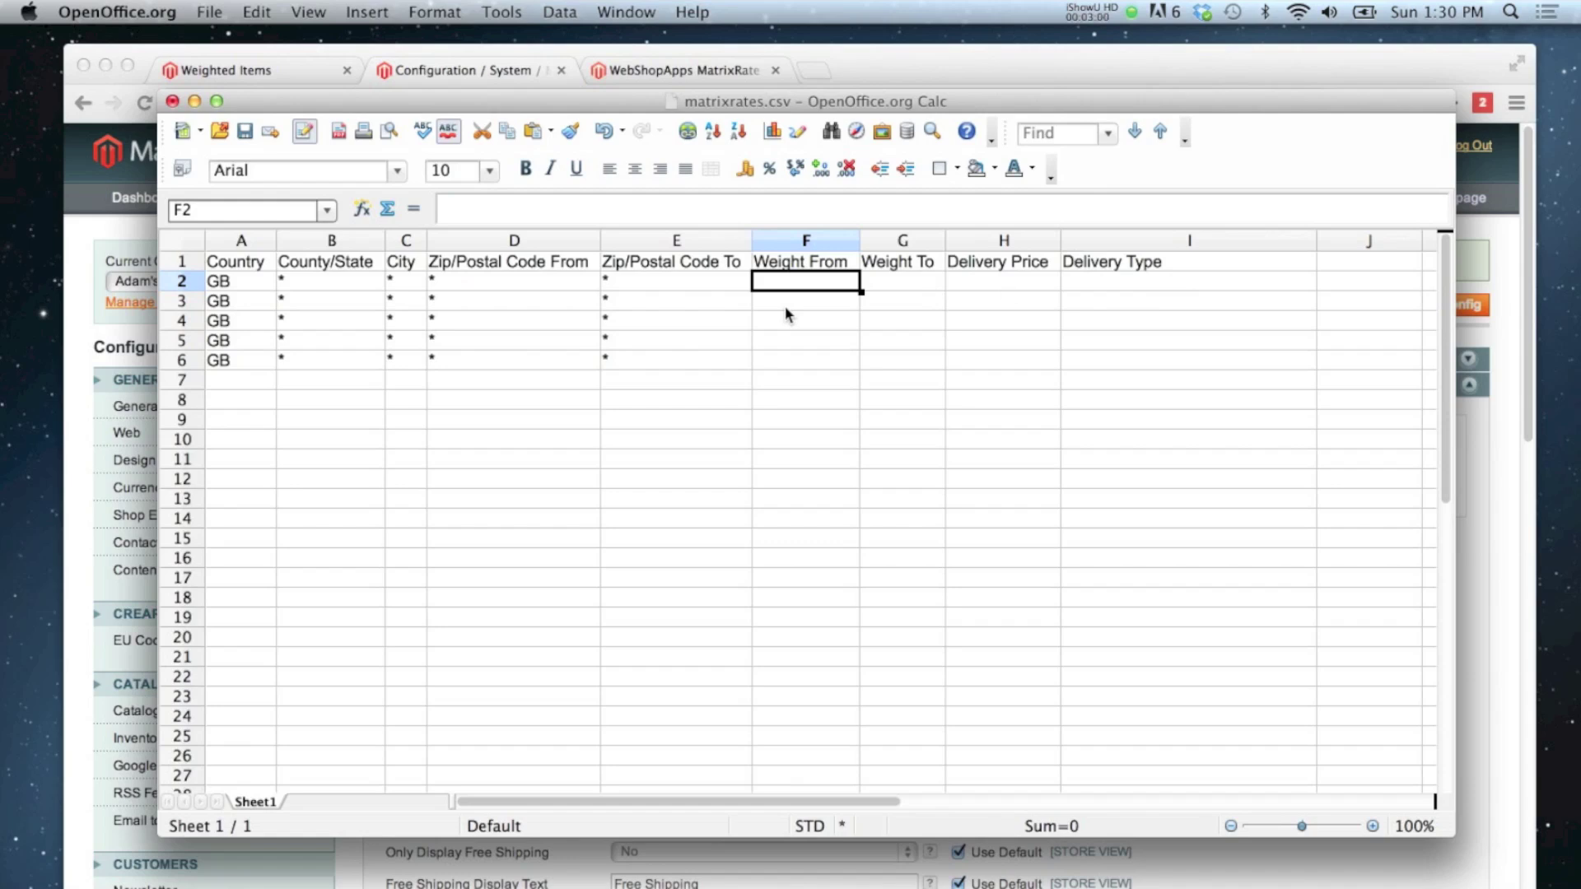
{"action": "type", "text": "0.01"}
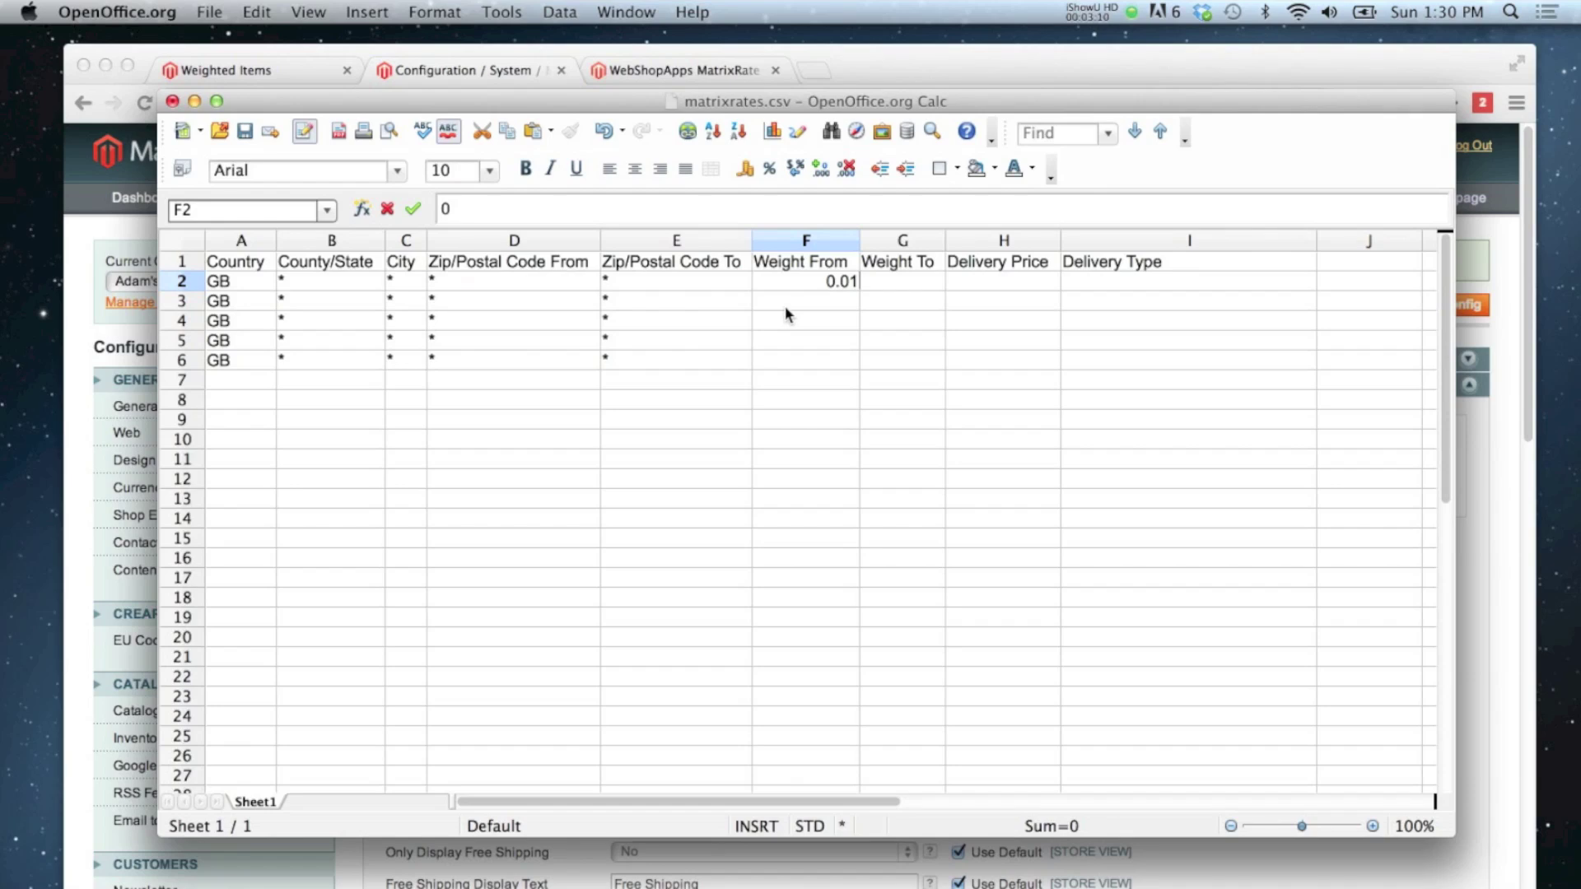
Step: Complete row 2 as weight 0.1–5000, price 3, delivery type 'Light - 1st Class'
{"action": "key", "text": "BackSpace"}
{"action": "key", "text": "BackSpace"}
{"action": "type", "text": "1"}
{"action": "key", "text": "Tab"}
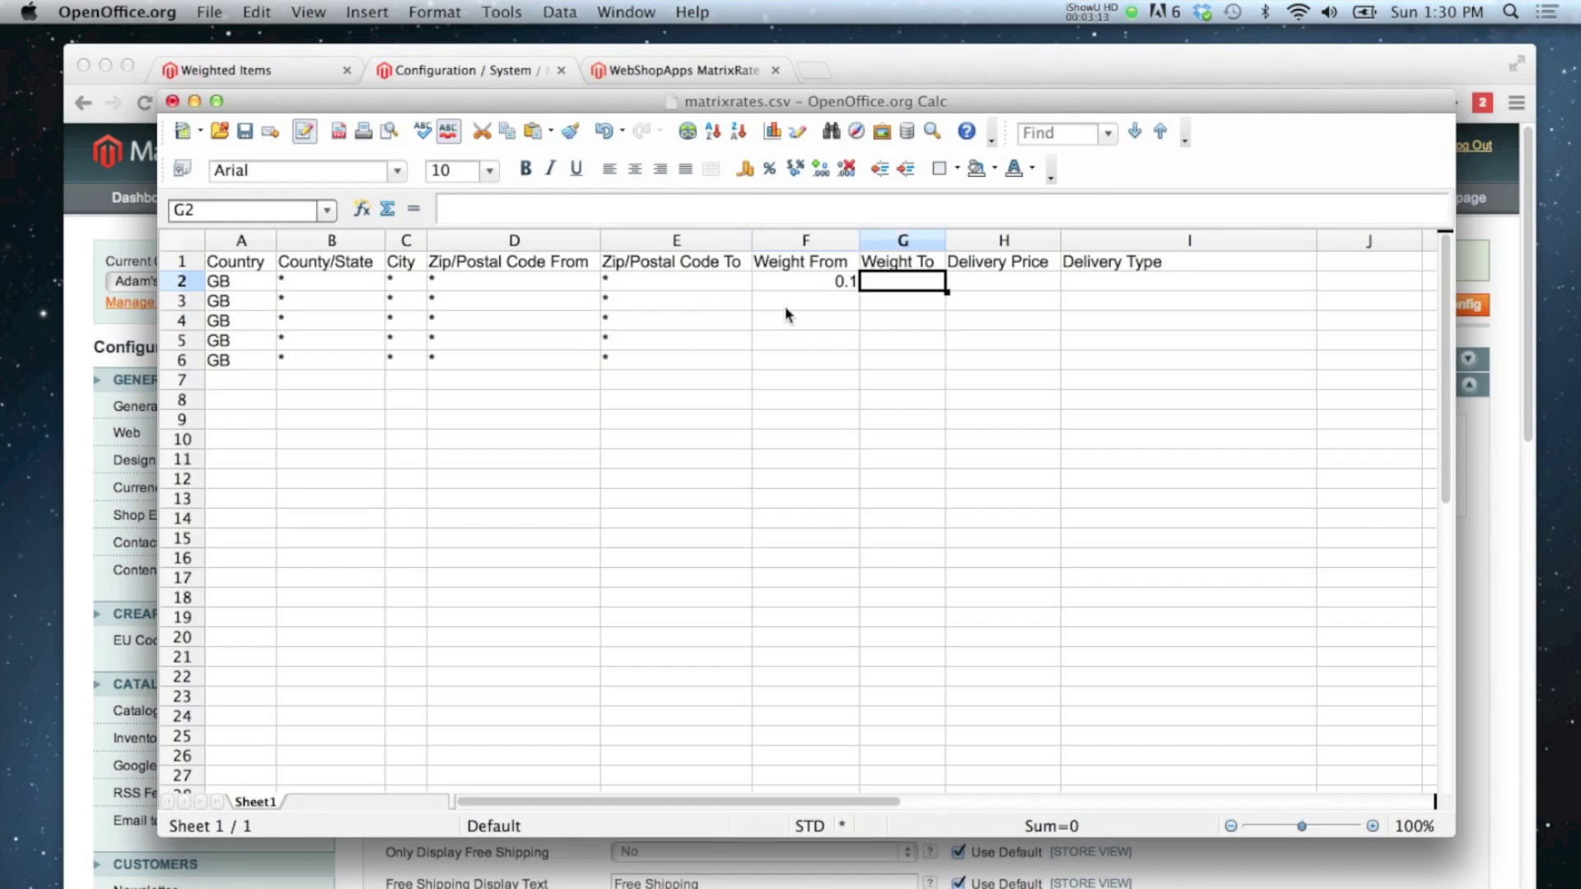
{"action": "type", "text": "500"}
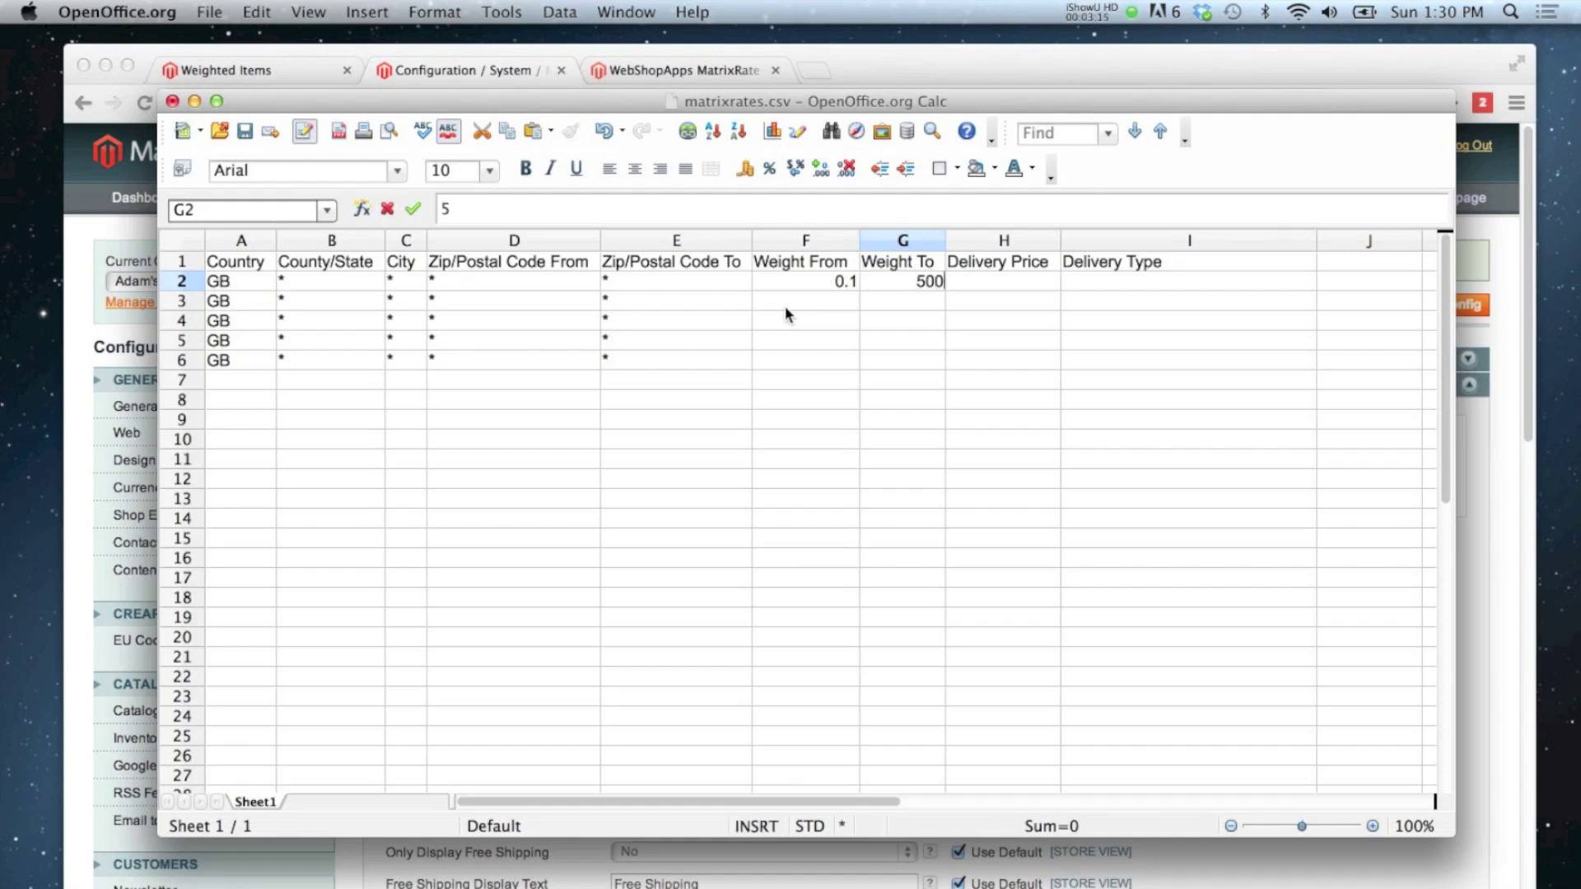
{"action": "type", "text": "0"}
{"action": "key", "text": "Tab"}
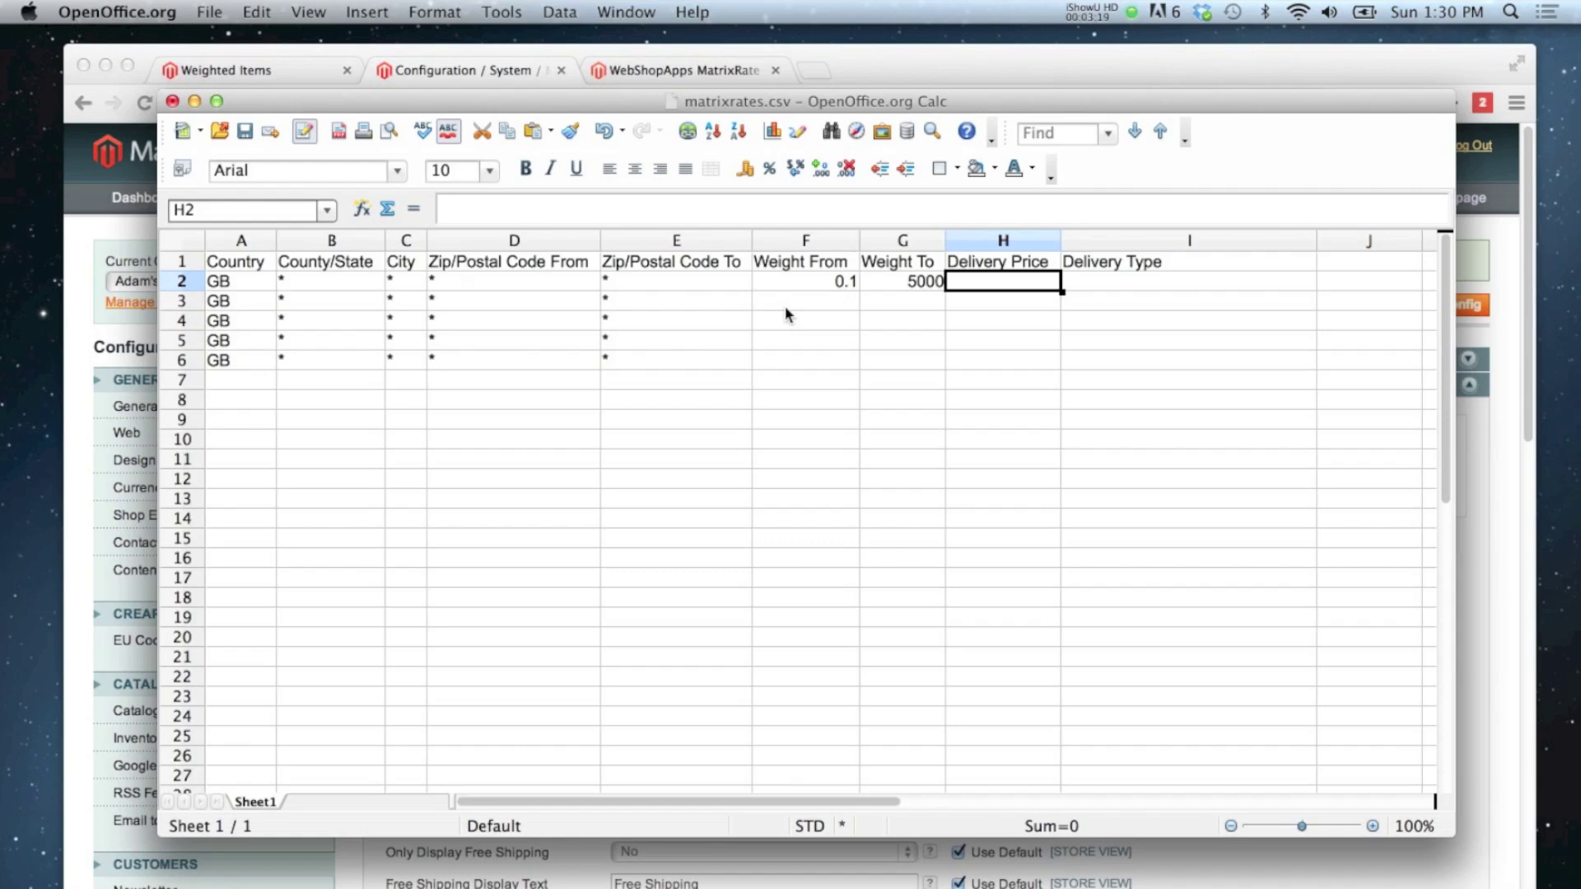
{"action": "type", "text": "3"}
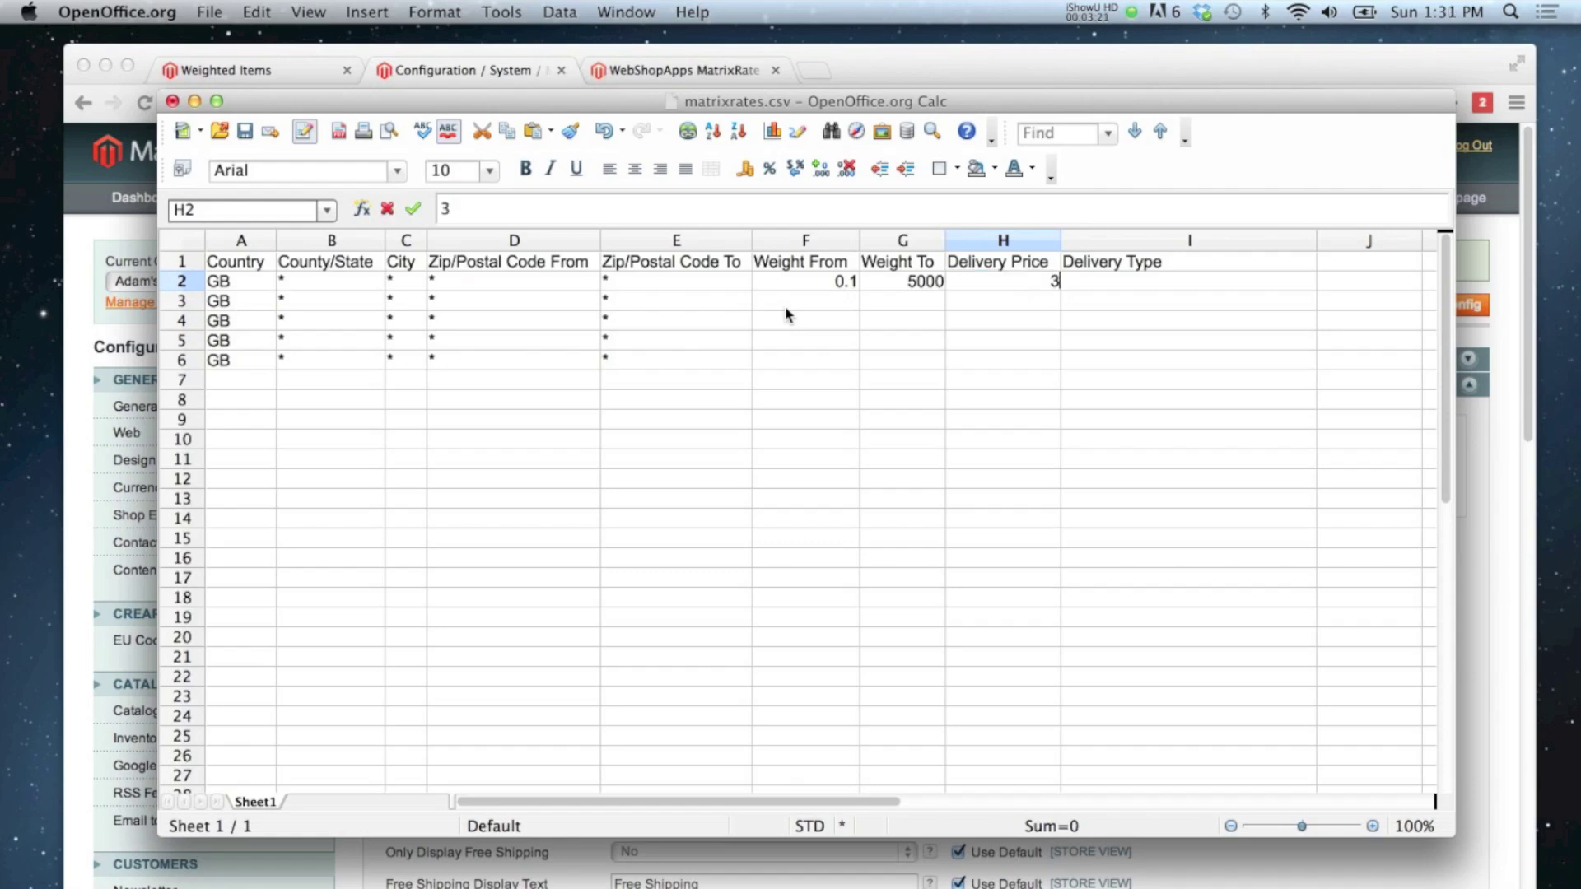
{"action": "key", "text": "Tab"}
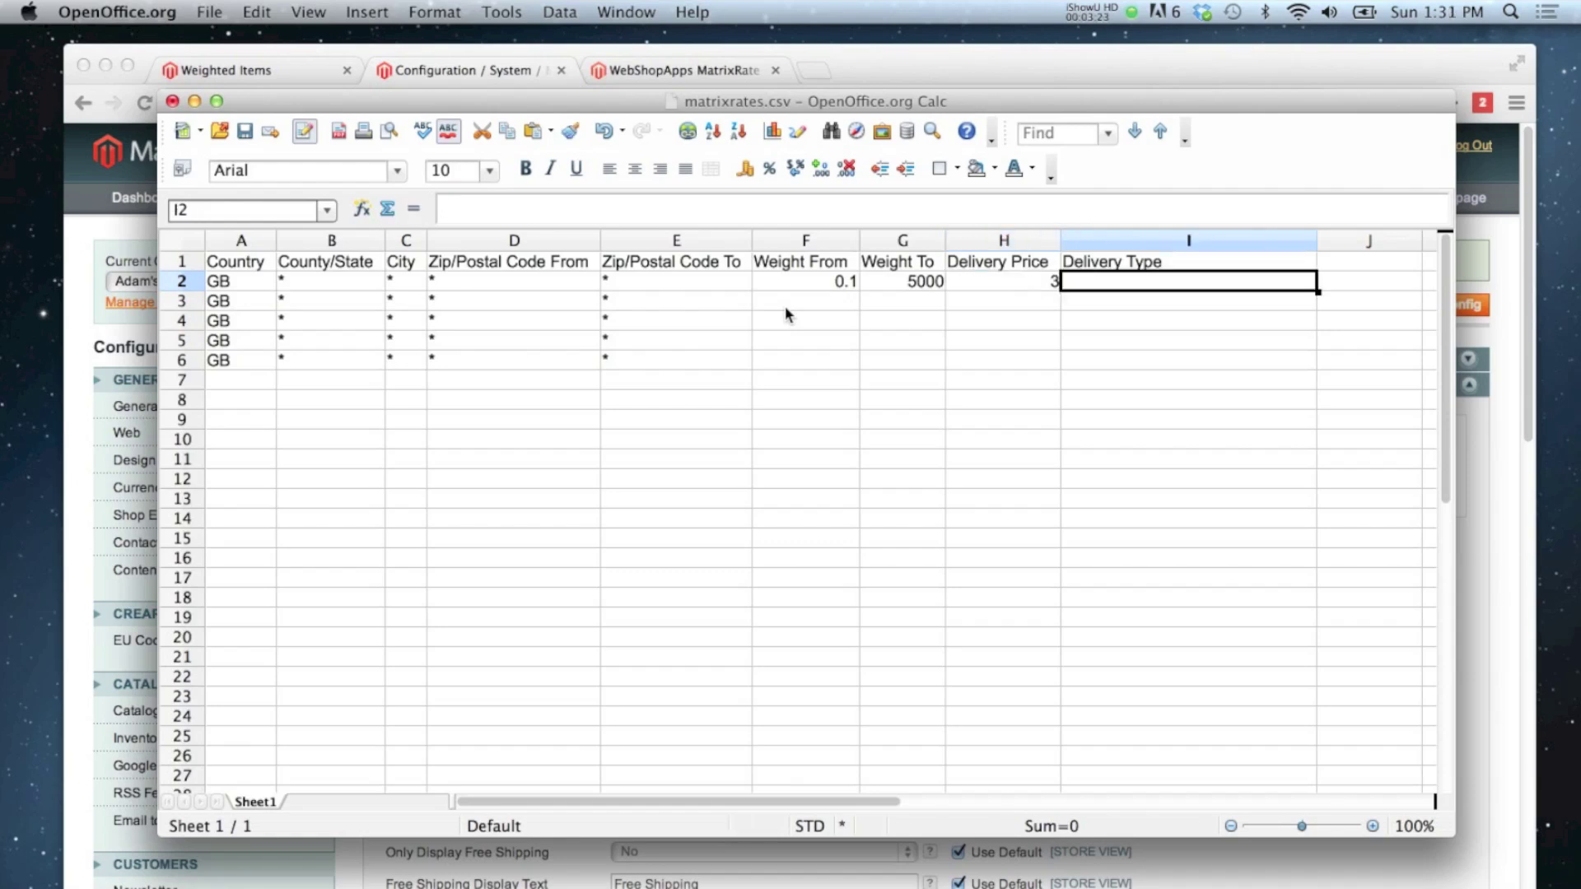
{"action": "type", "text": "Light"}
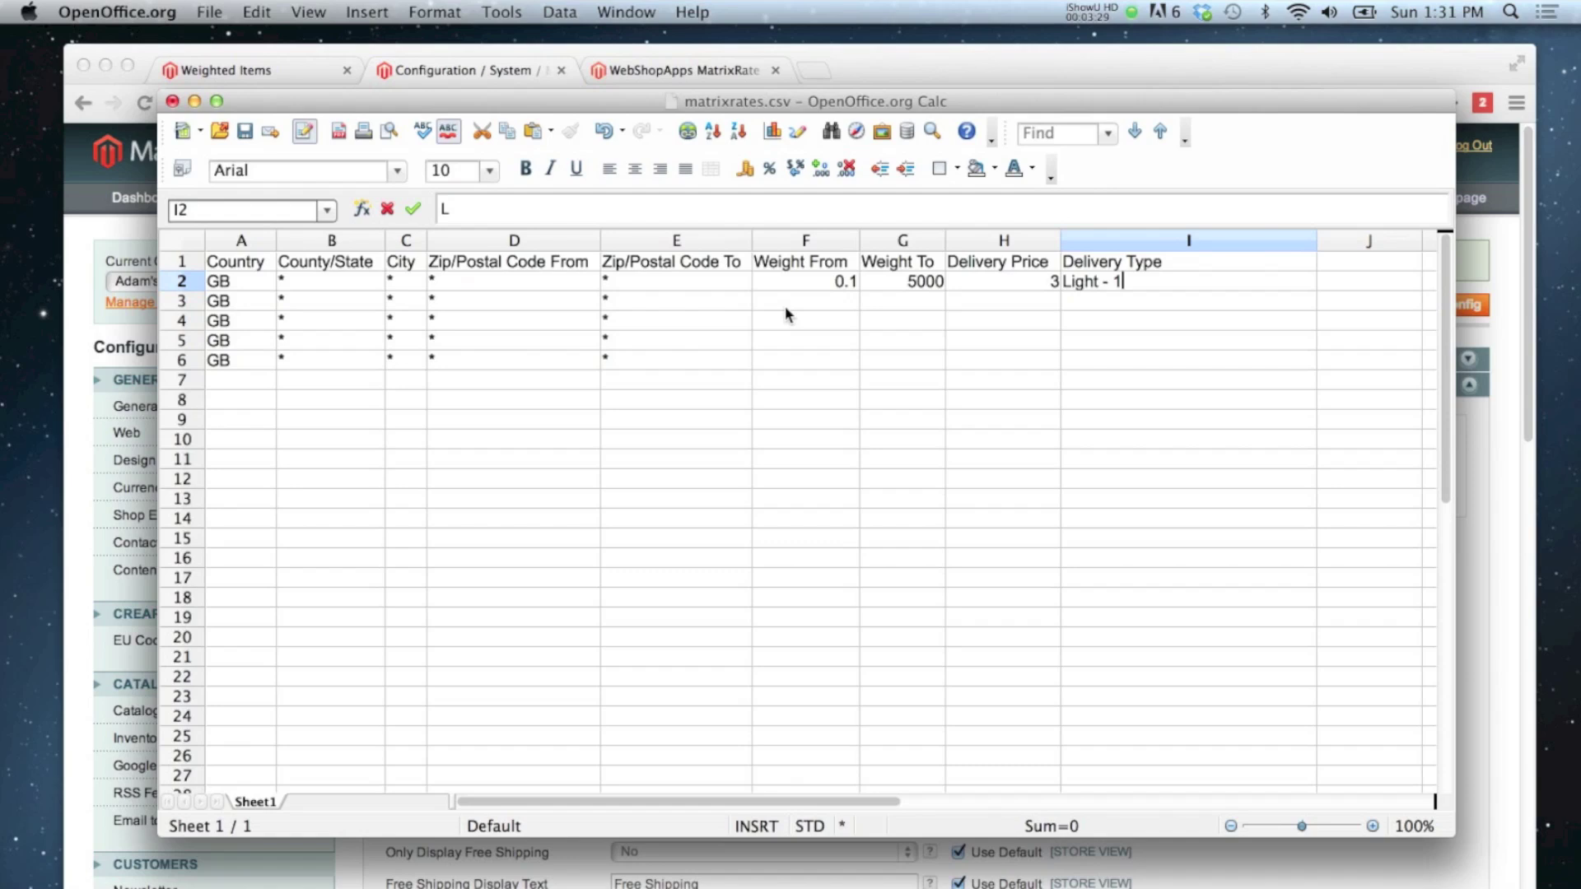
{"action": "type", "text": "- 1st Class"}
{"action": "key", "text": "Return"}
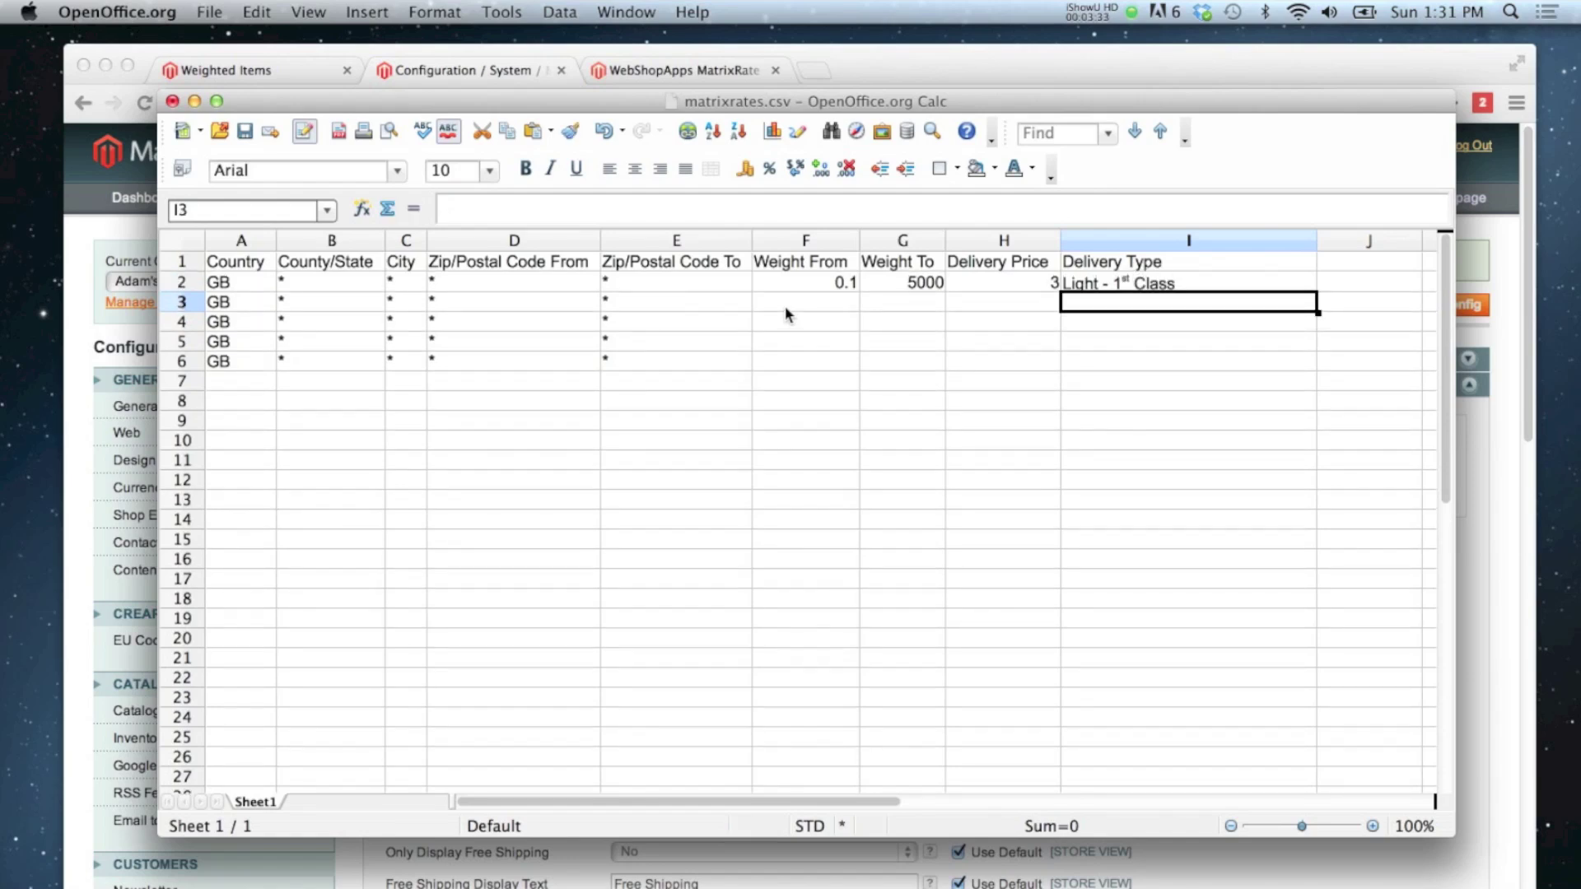
{"action": "key", "text": "Up"}
Step: Fill row 3 with weight 0.1–5000, price 1.5, delivery type 'Light - 2nd Class'
{"action": "key", "text": "Down"}
{"action": "key", "text": "Left"}
{"action": "key", "text": "Left"}
{"action": "key", "text": "Left"}
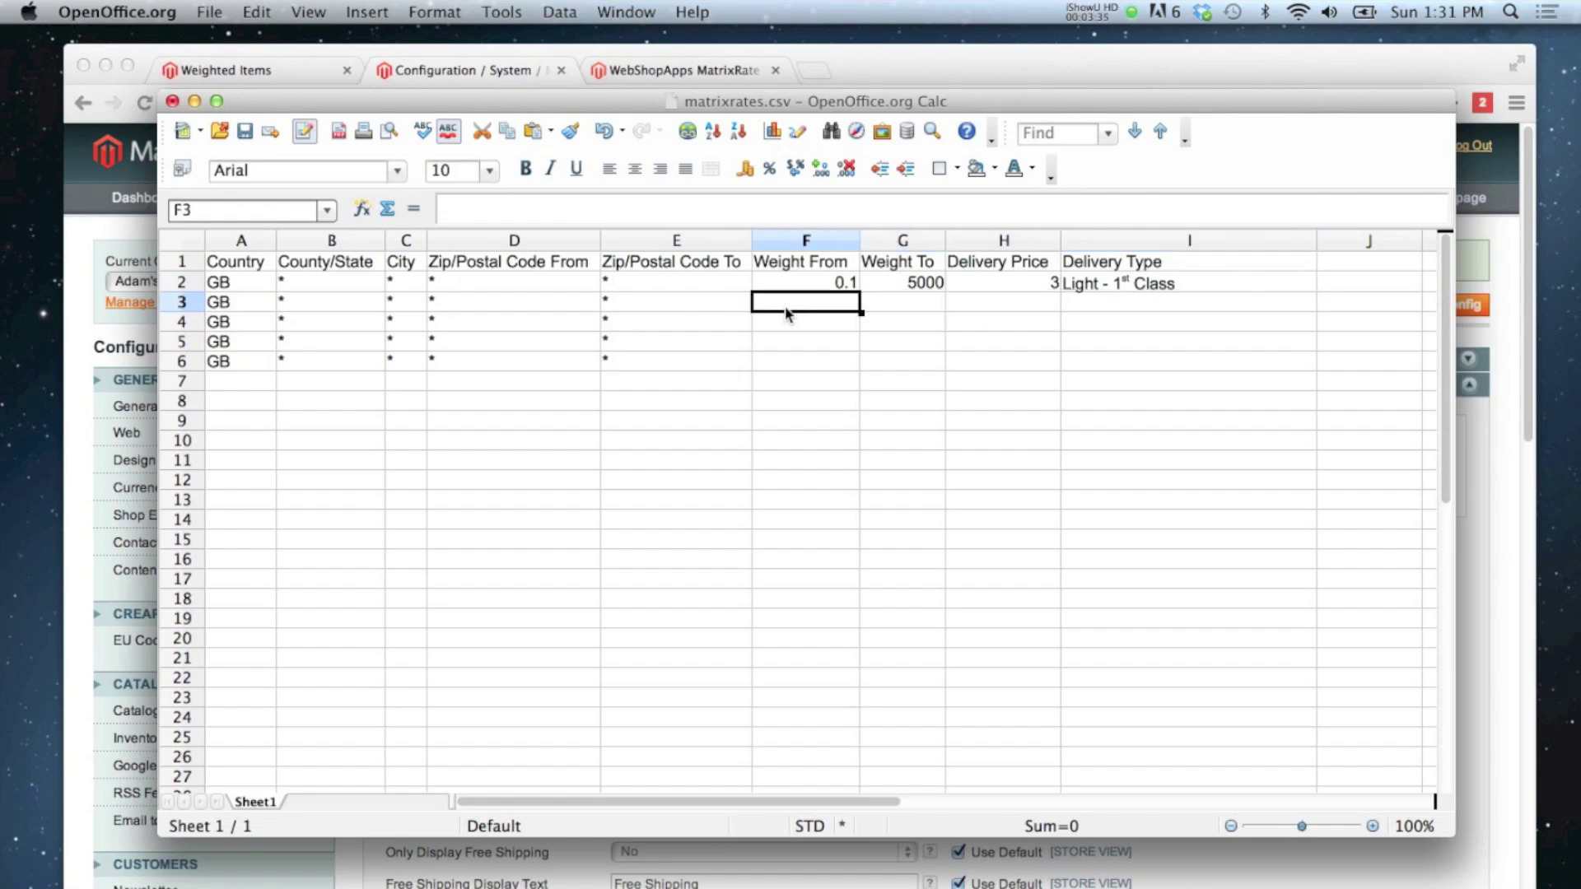
{"action": "type", "text": "0.1"}
{"action": "key", "text": "Tab"}
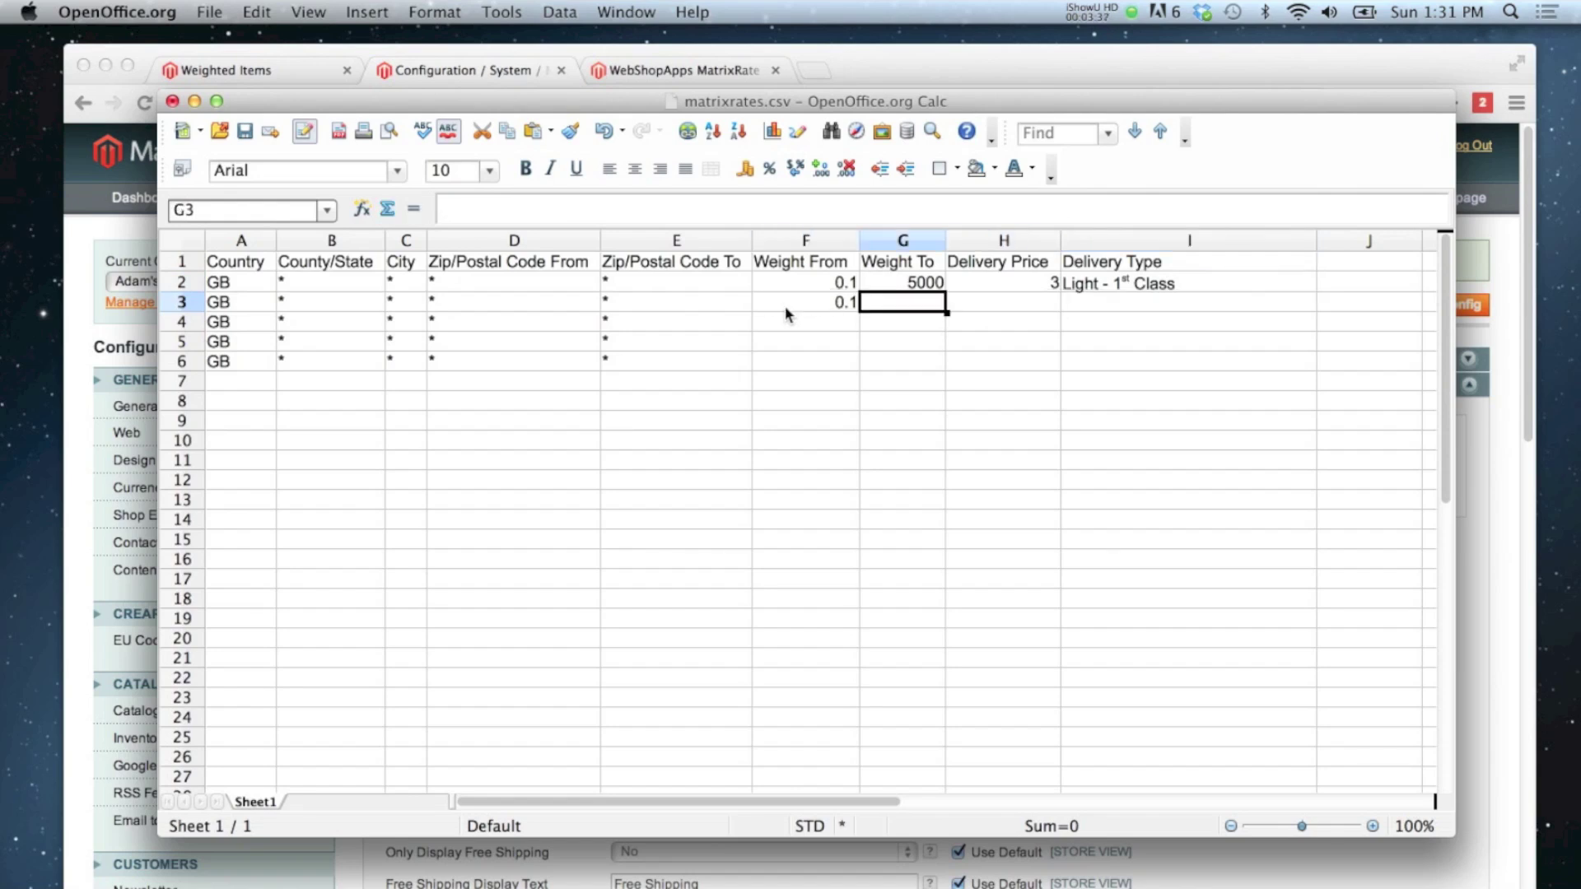
{"action": "type", "text": "5000"}
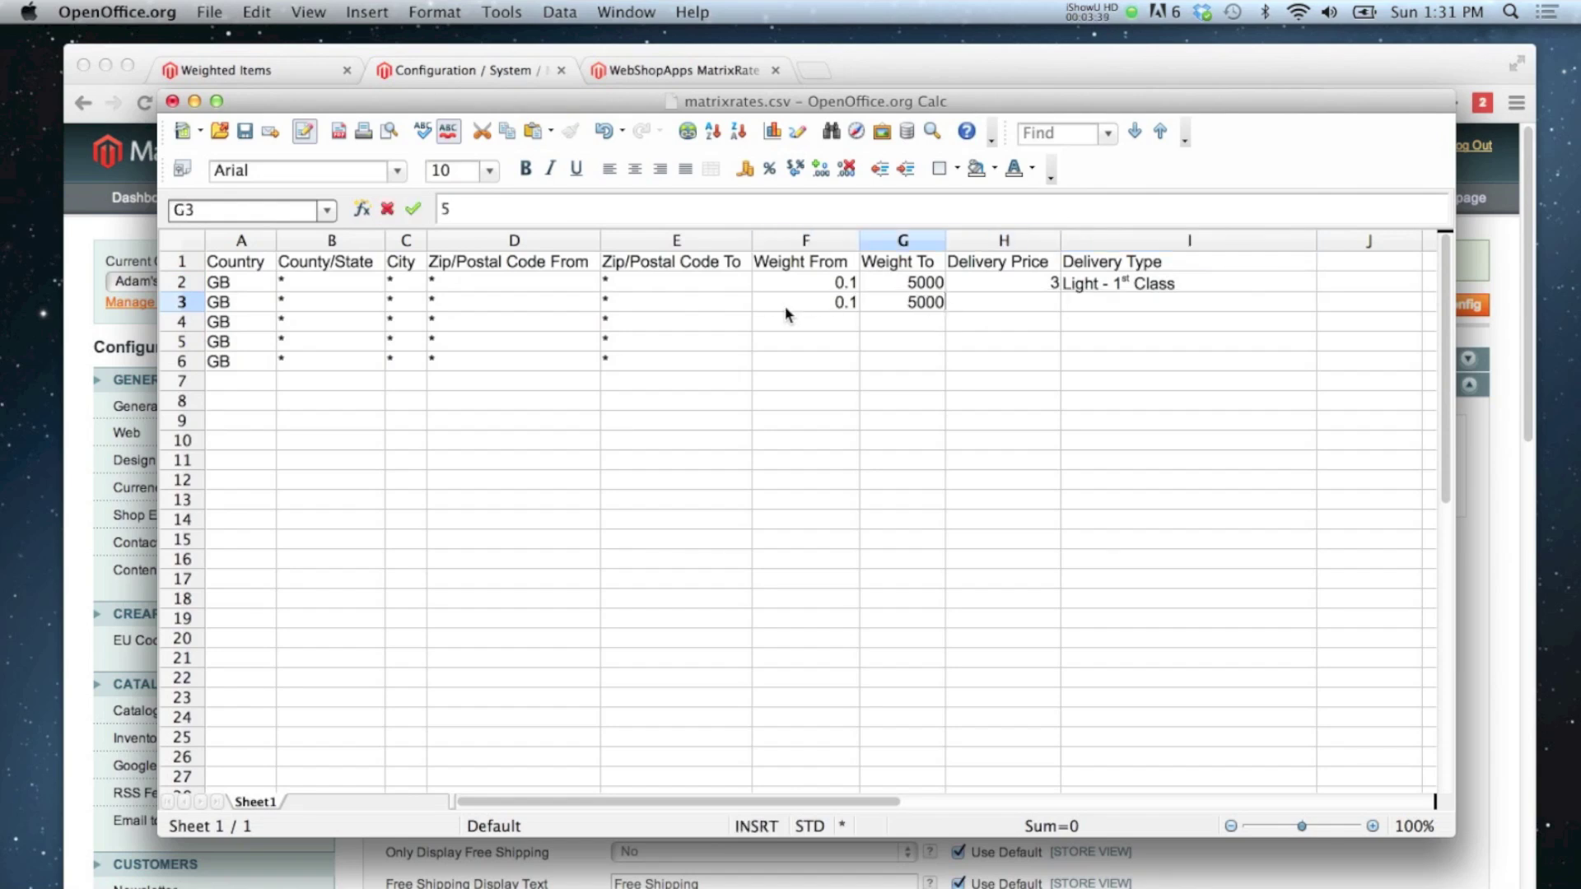
{"action": "key", "text": "Return"}
{"action": "key", "text": "Up"}
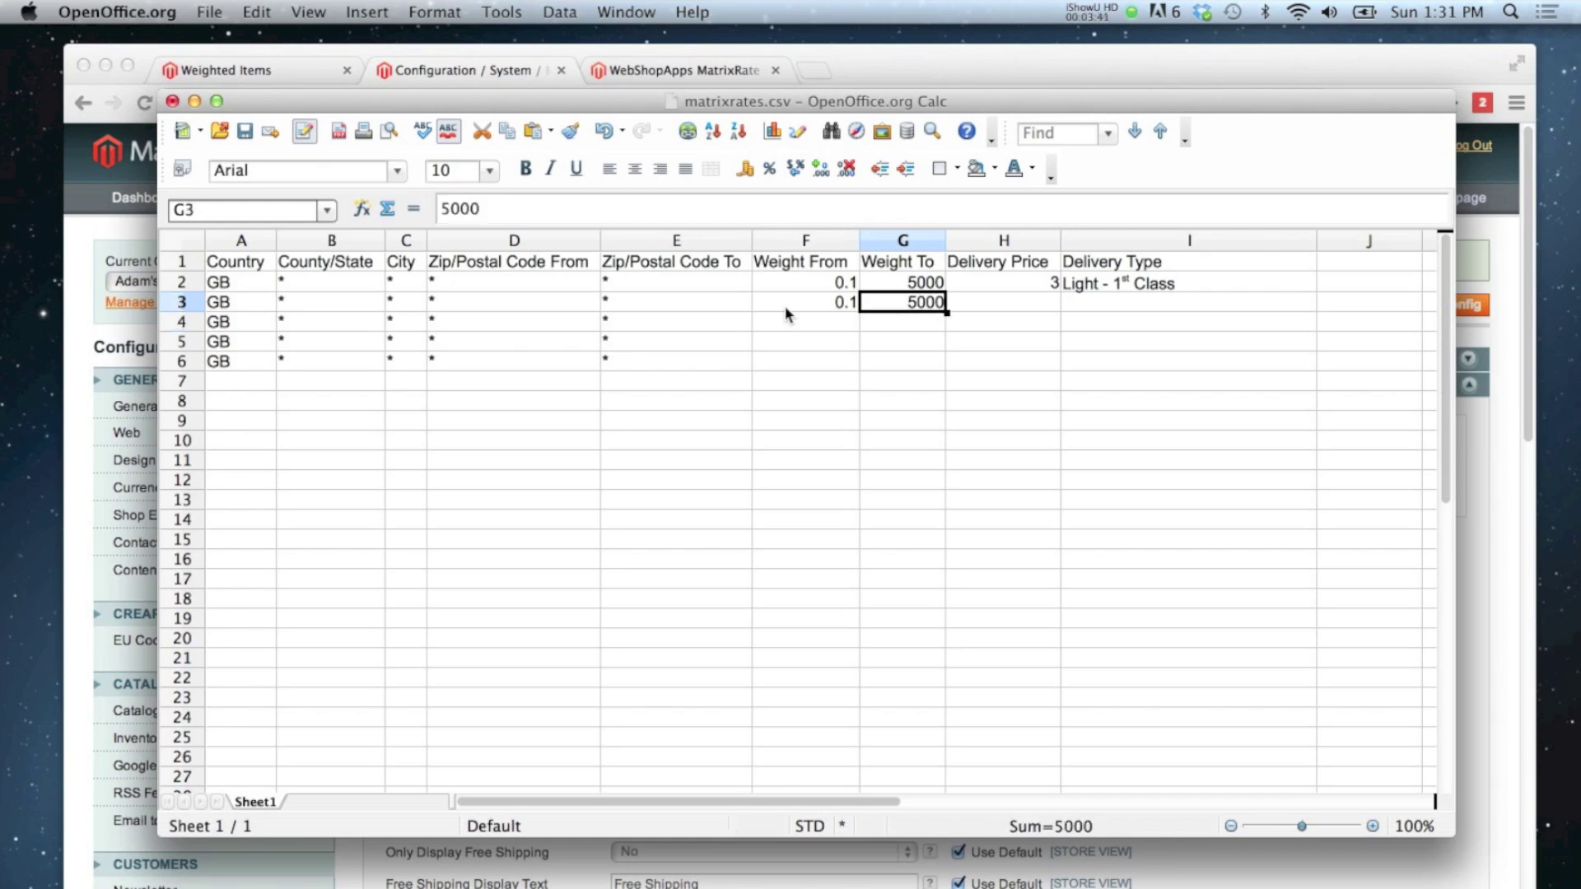
{"action": "key", "text": "Tab"}
{"action": "type", "text": "1.5"}
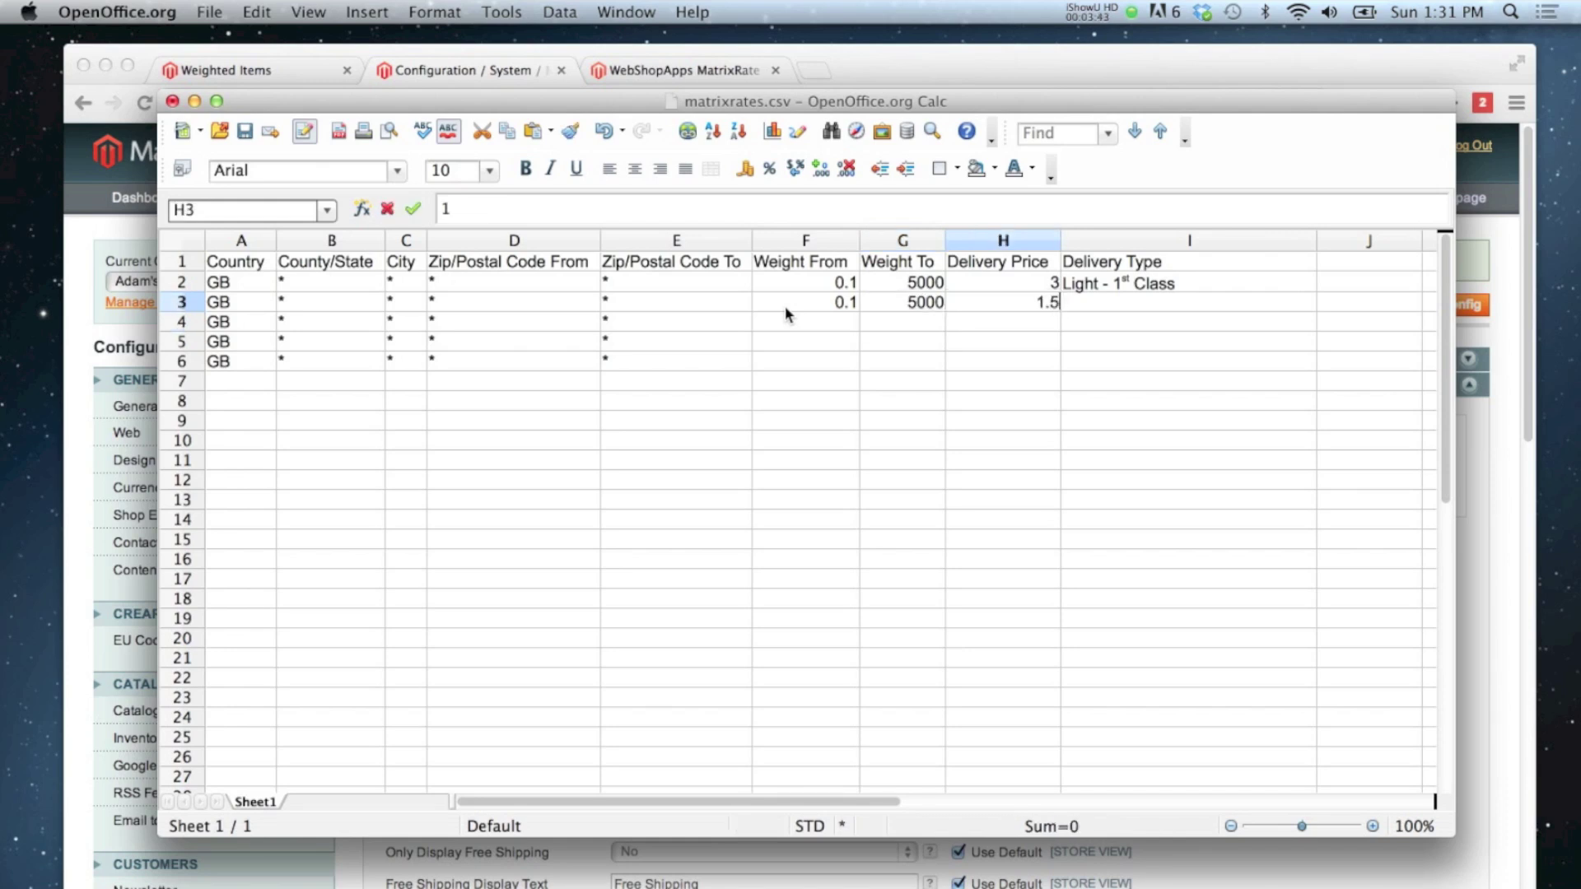
{"action": "key", "text": "Tab"}
{"action": "type", "text": "Light"}
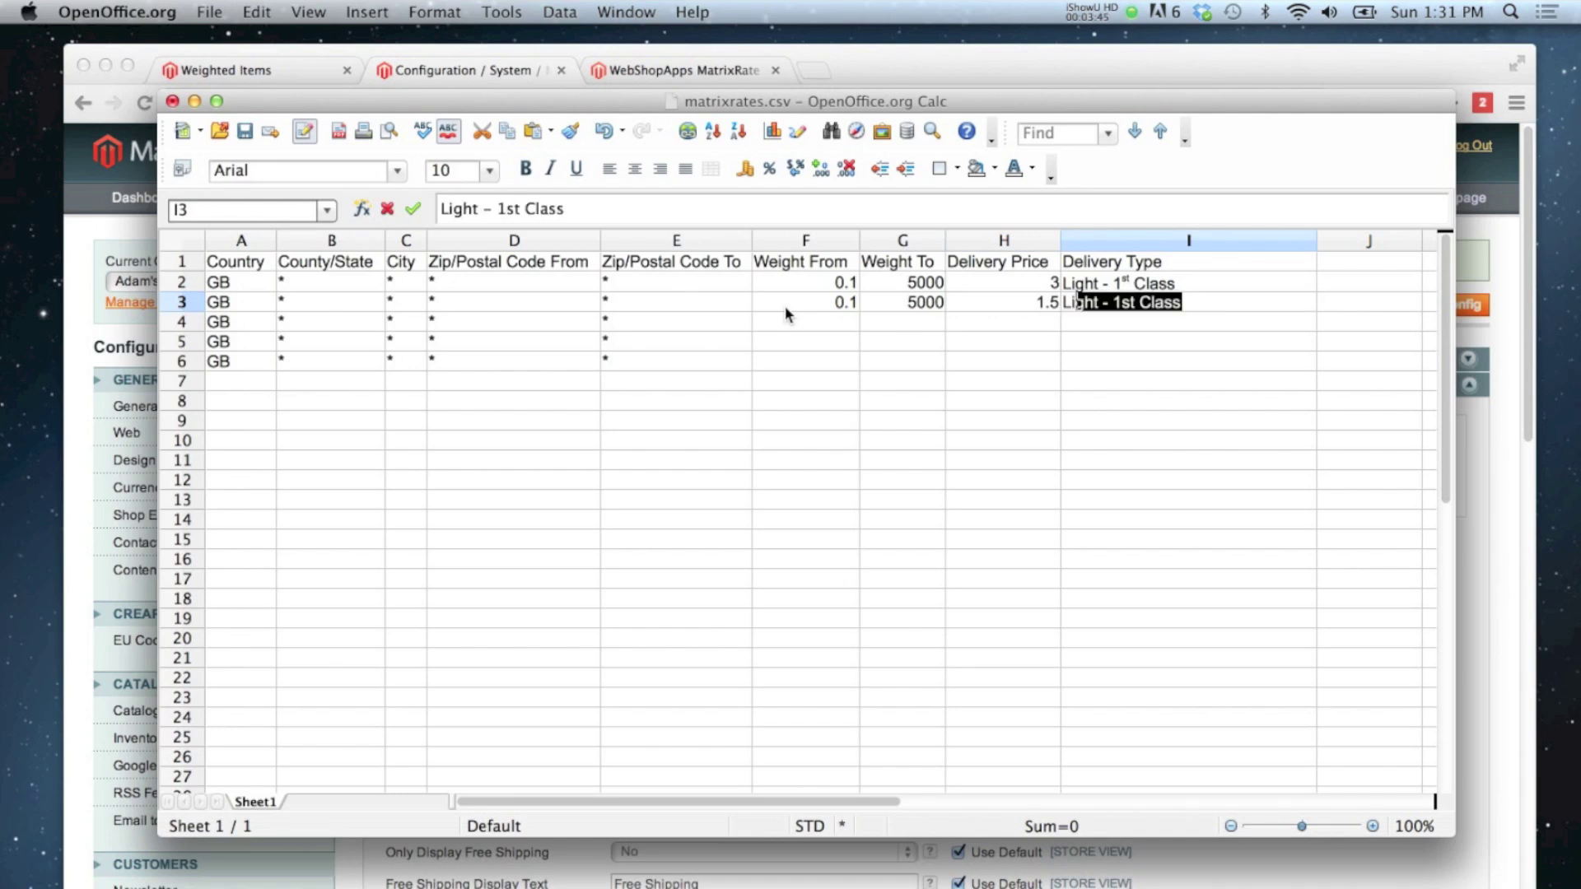
{"action": "type", "text": " - 2"}
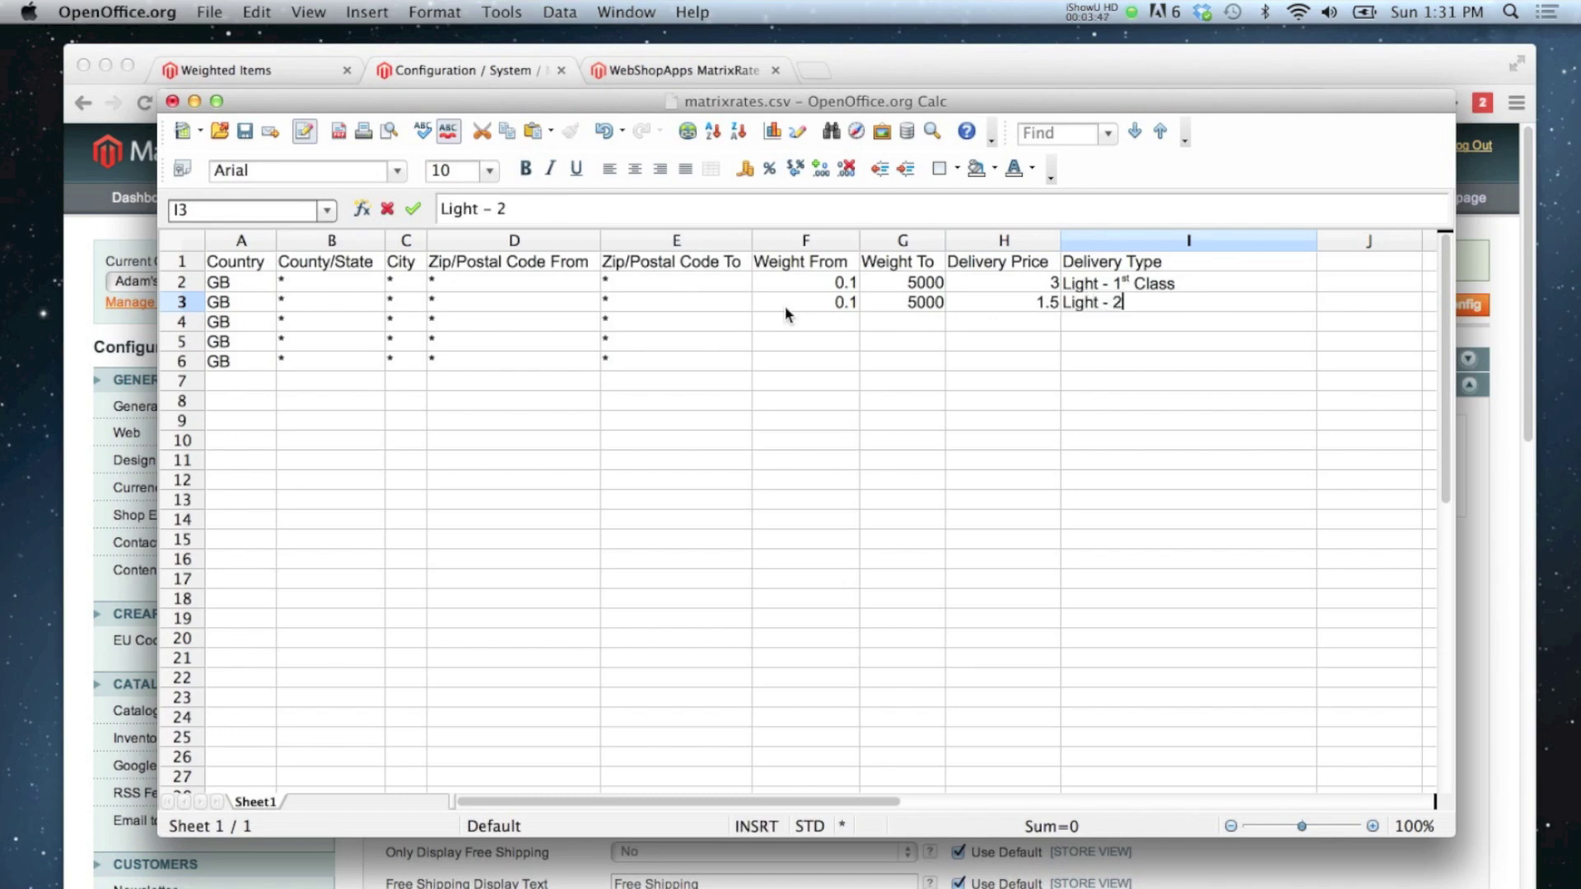
{"action": "type", "text": "nd Class"}
{"action": "key", "text": "Return"}
{"action": "key", "text": "Left"}
{"action": "key", "text": "Left"}
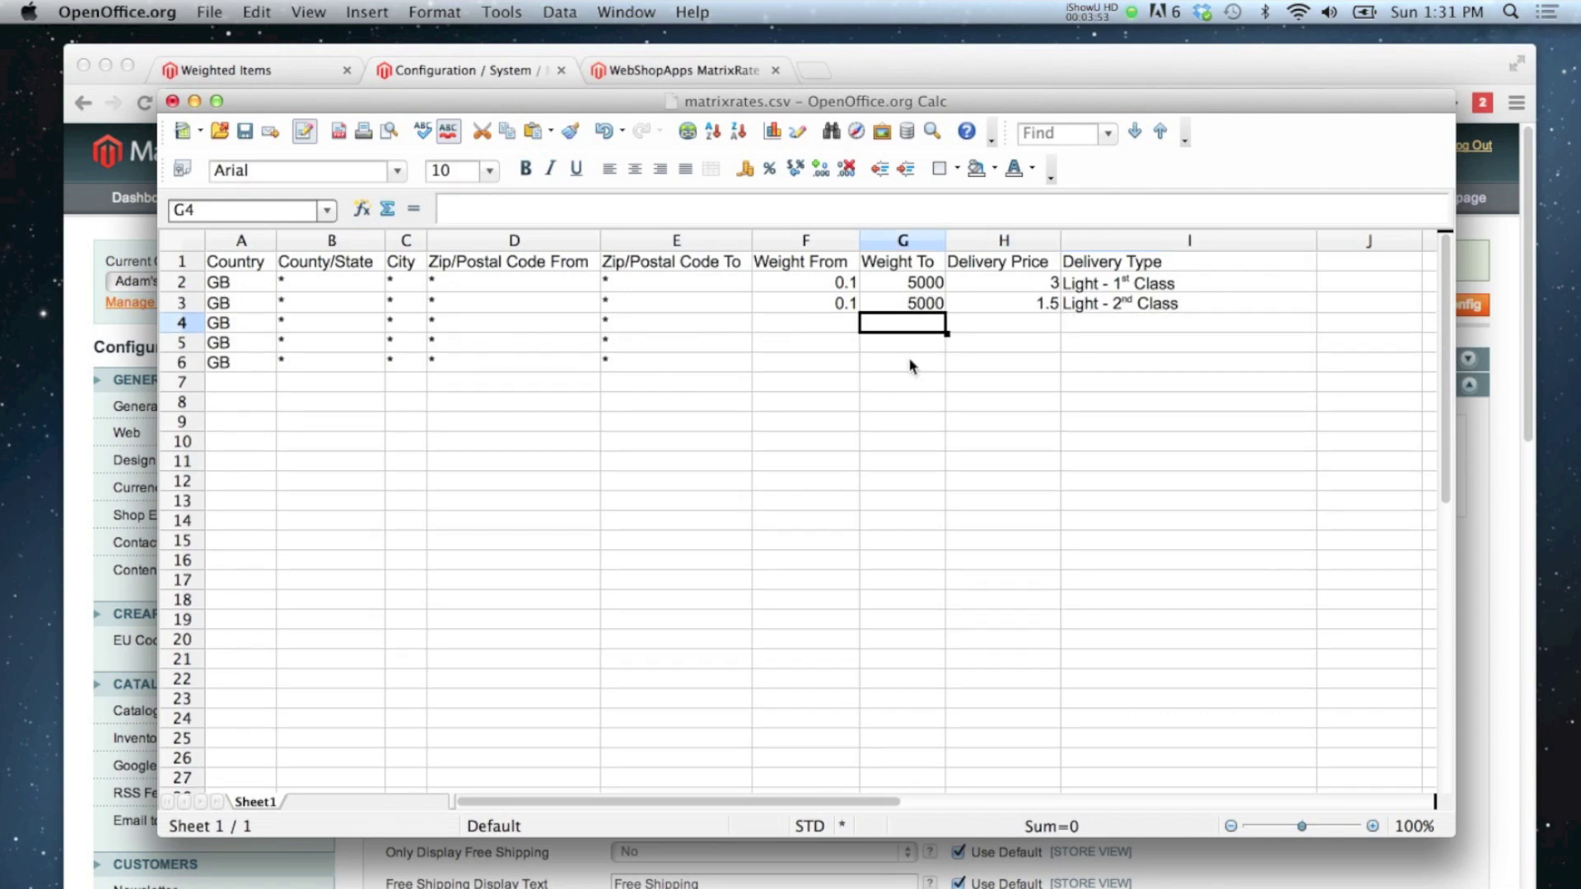
Step: Replace '1st' with 'First' in I2 and '2nd' with 'Second' in I3
{"action": "double_click", "coordinate": [1129, 282]}
{"action": "double_click", "coordinate": [1118, 282]}
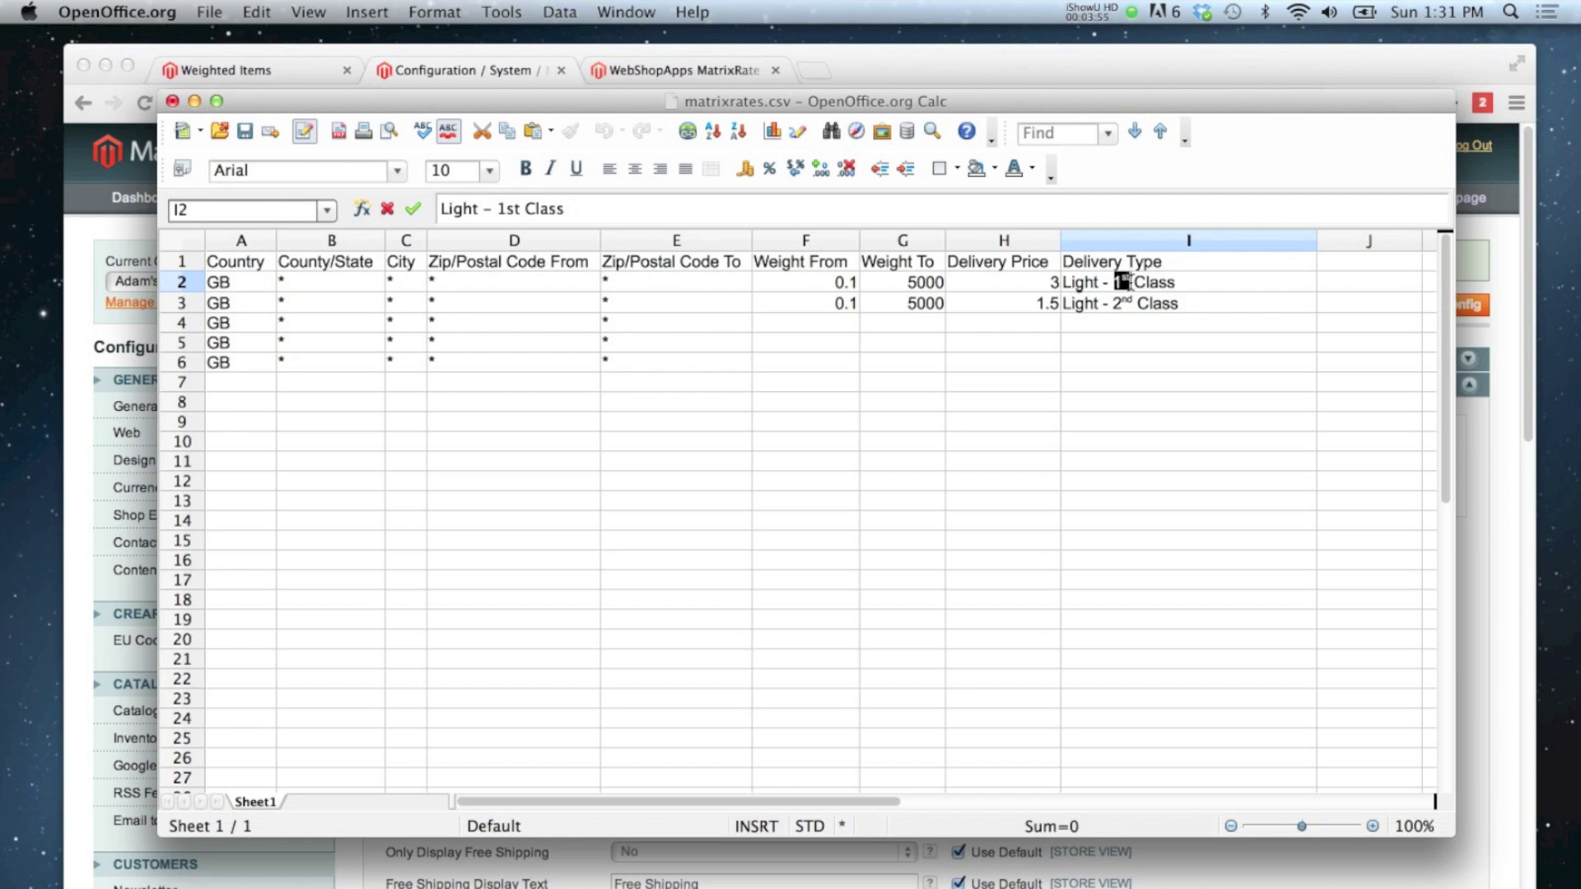
{"action": "type", "text": "First"}
{"action": "key", "text": "Return"}
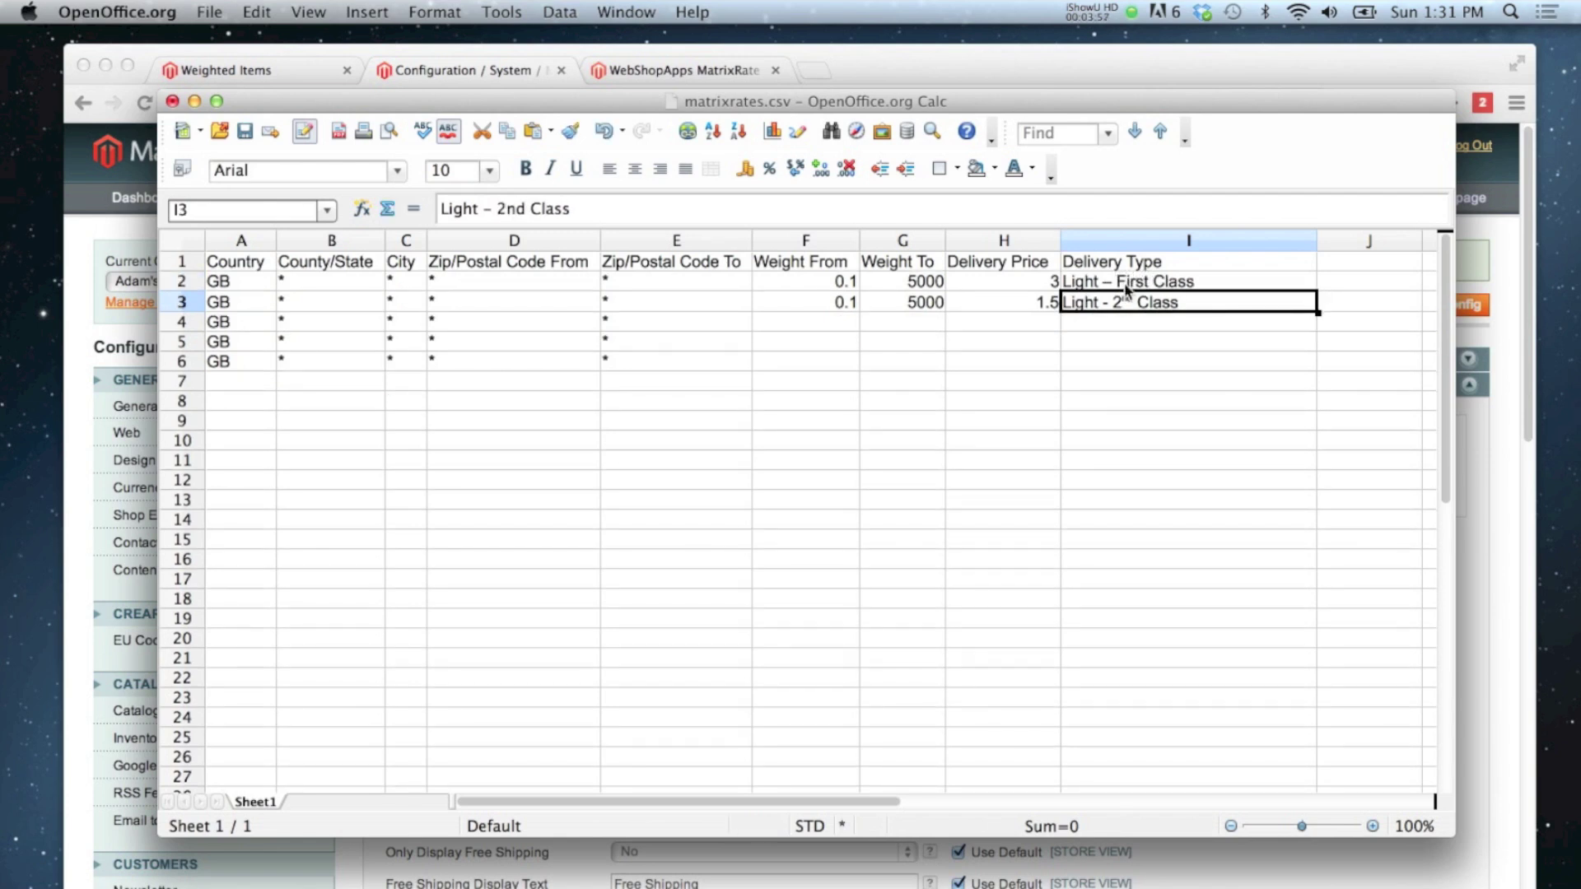
{"action": "double_click", "coordinate": [1122, 301]}
{"action": "mouse_move", "coordinate": [1114, 301]}
{"action": "left_mouse_down"}
{"action": "mouse_move", "coordinate": [1149, 300]}
{"action": "mouse_move", "coordinate": [1133, 301]}
{"action": "left_mouse_up"}
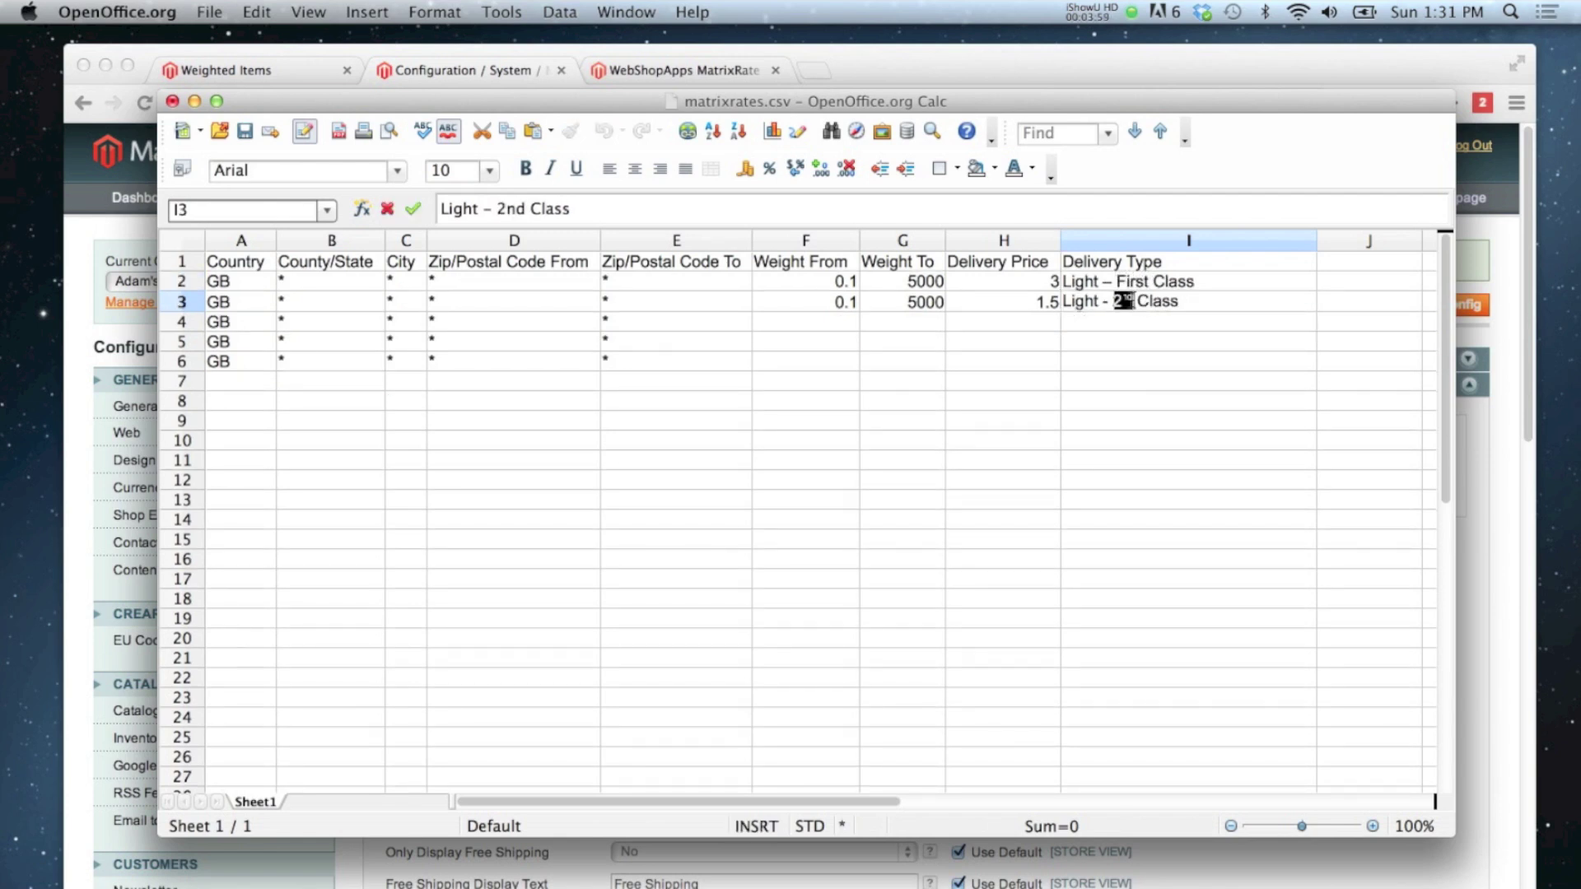
{"action": "type", "text": "Second"}
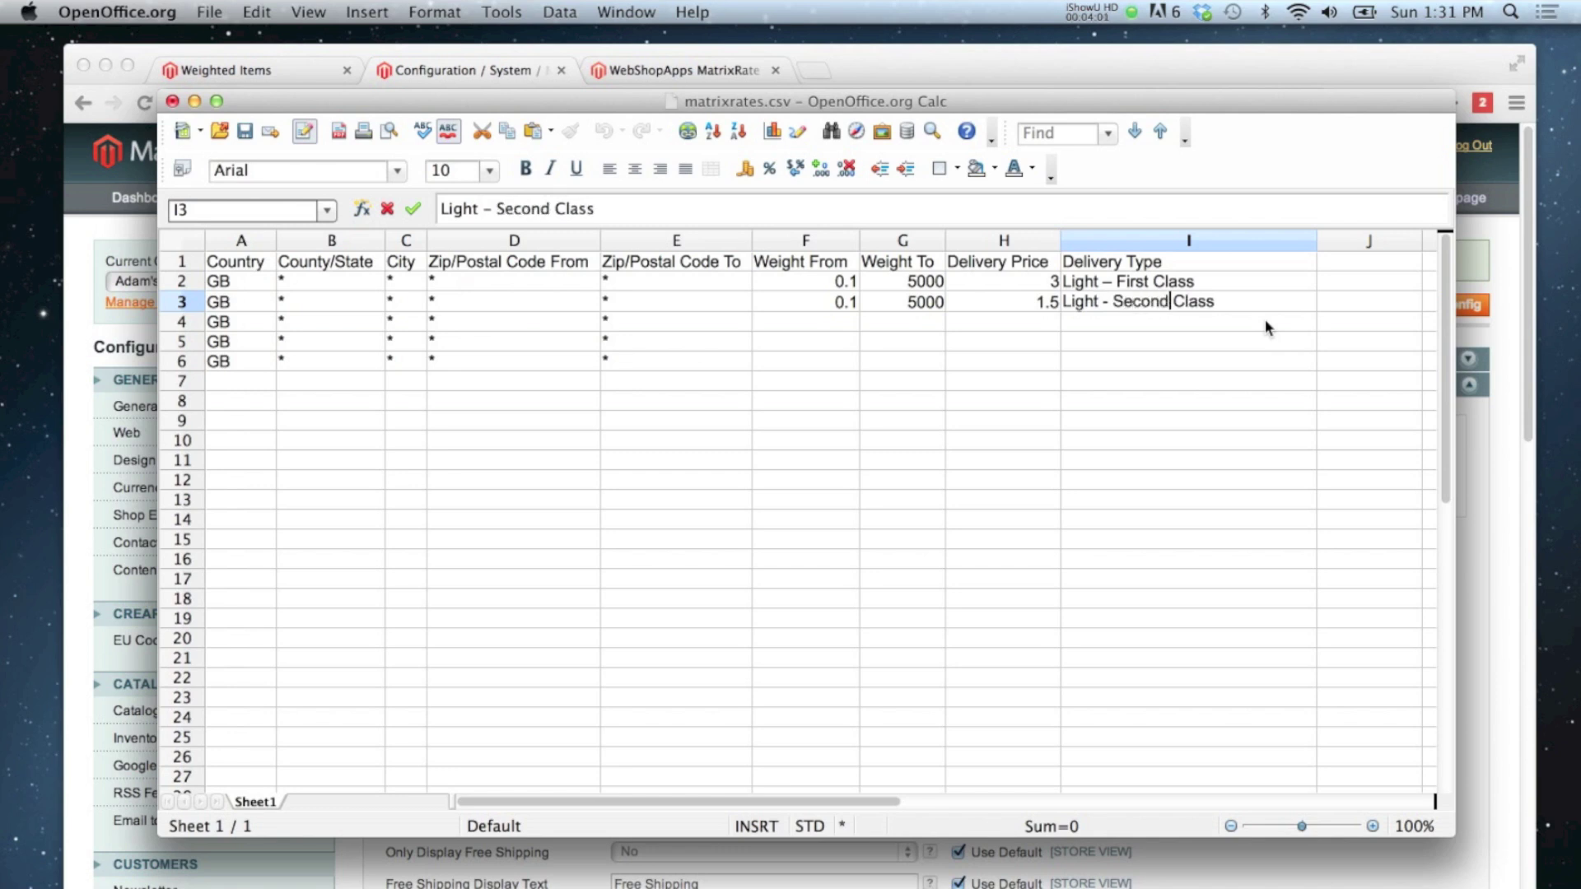
{"action": "key", "text": "Return"}
{"action": "left_click", "coordinate": [844, 322]}
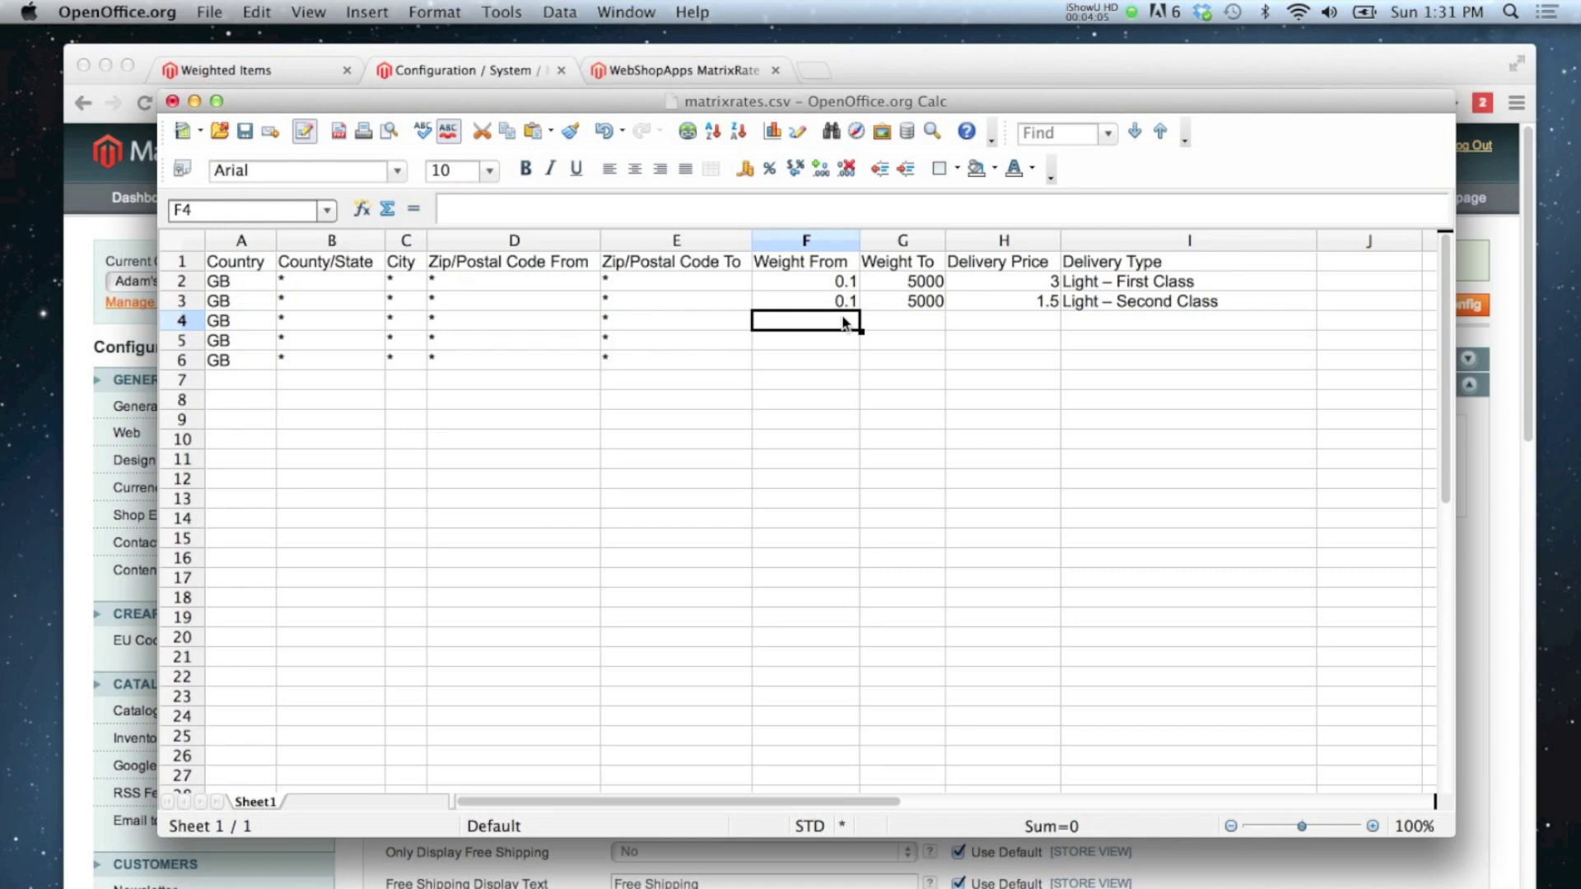
Step: Enter weight bands in F4:G5: 500.1–10000 for row 4 and 5001–10000 for row 5
{"action": "type", "text": "500.1"}
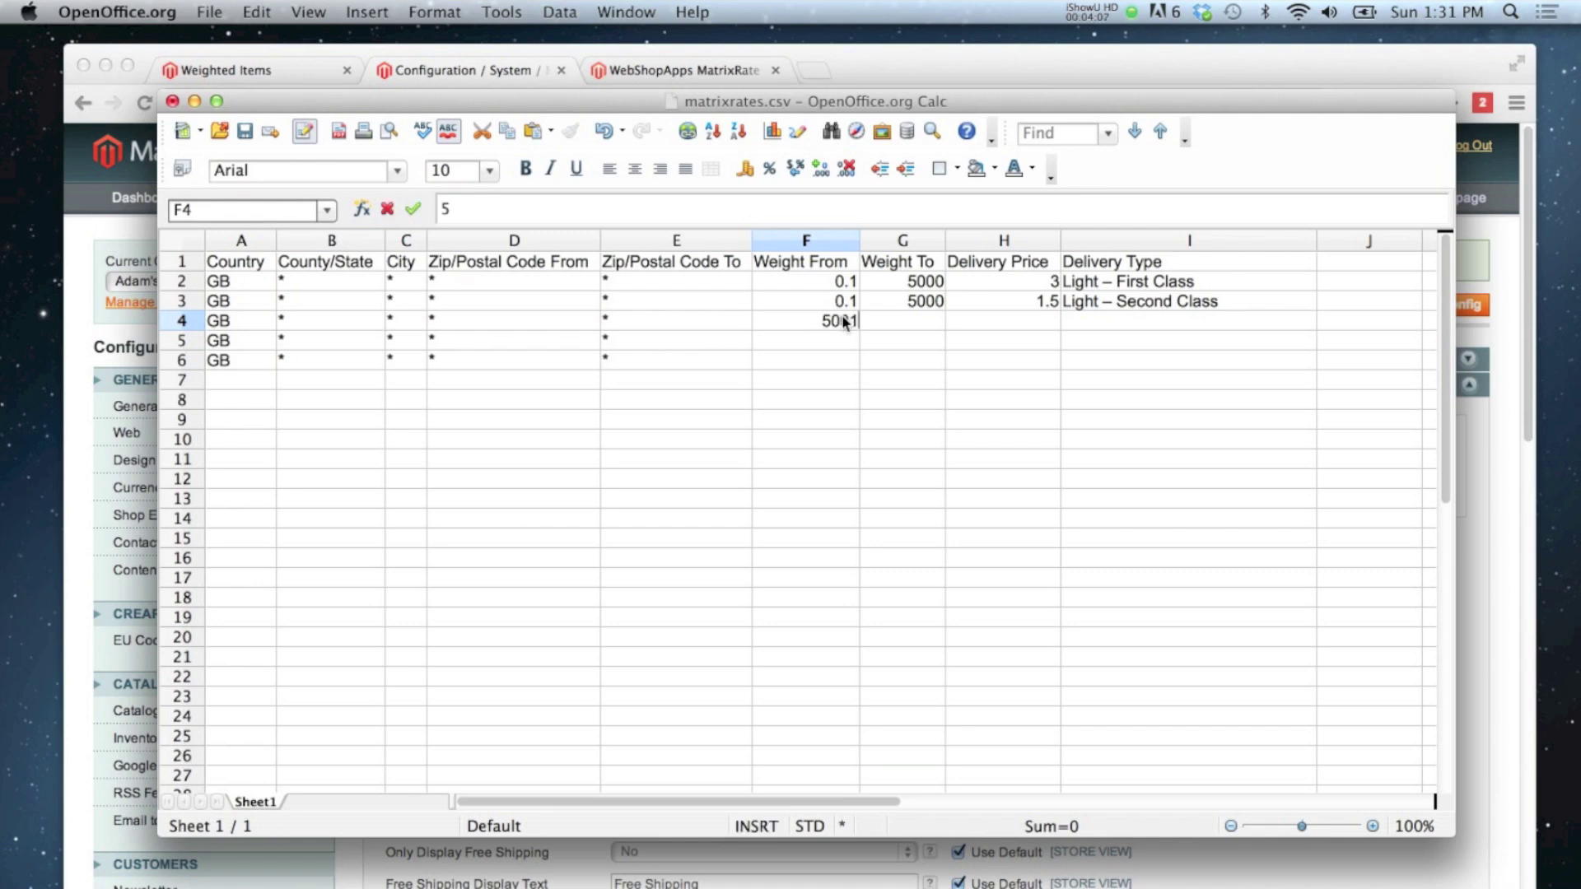
{"action": "key", "text": "Tab"}
{"action": "type", "text": "10000"}
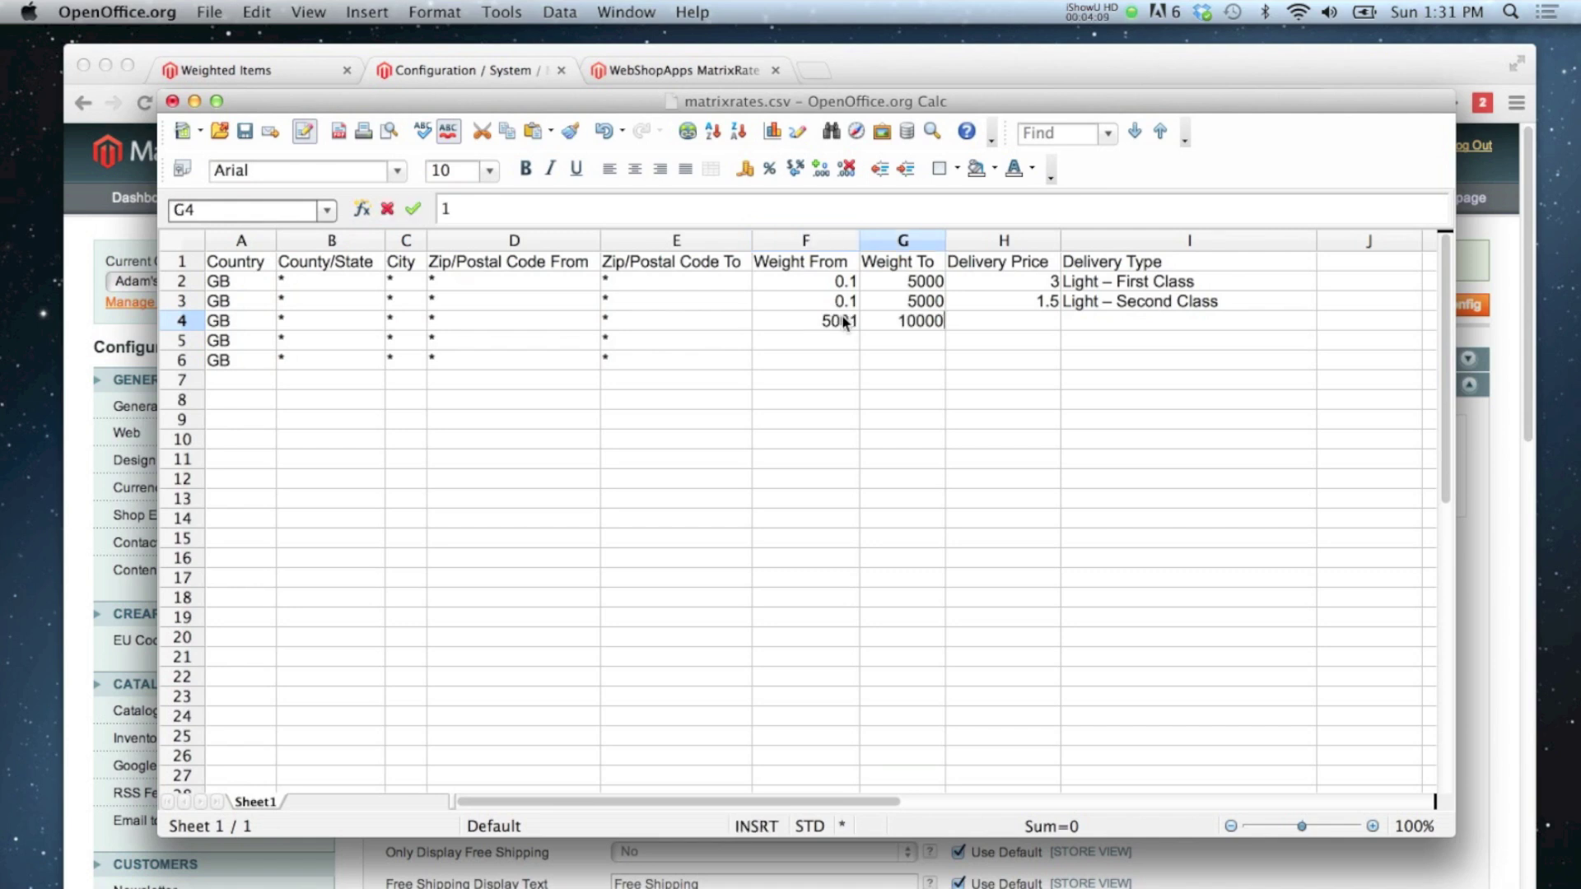
{"action": "key", "text": "Return"}
{"action": "type", "text": "5001"}
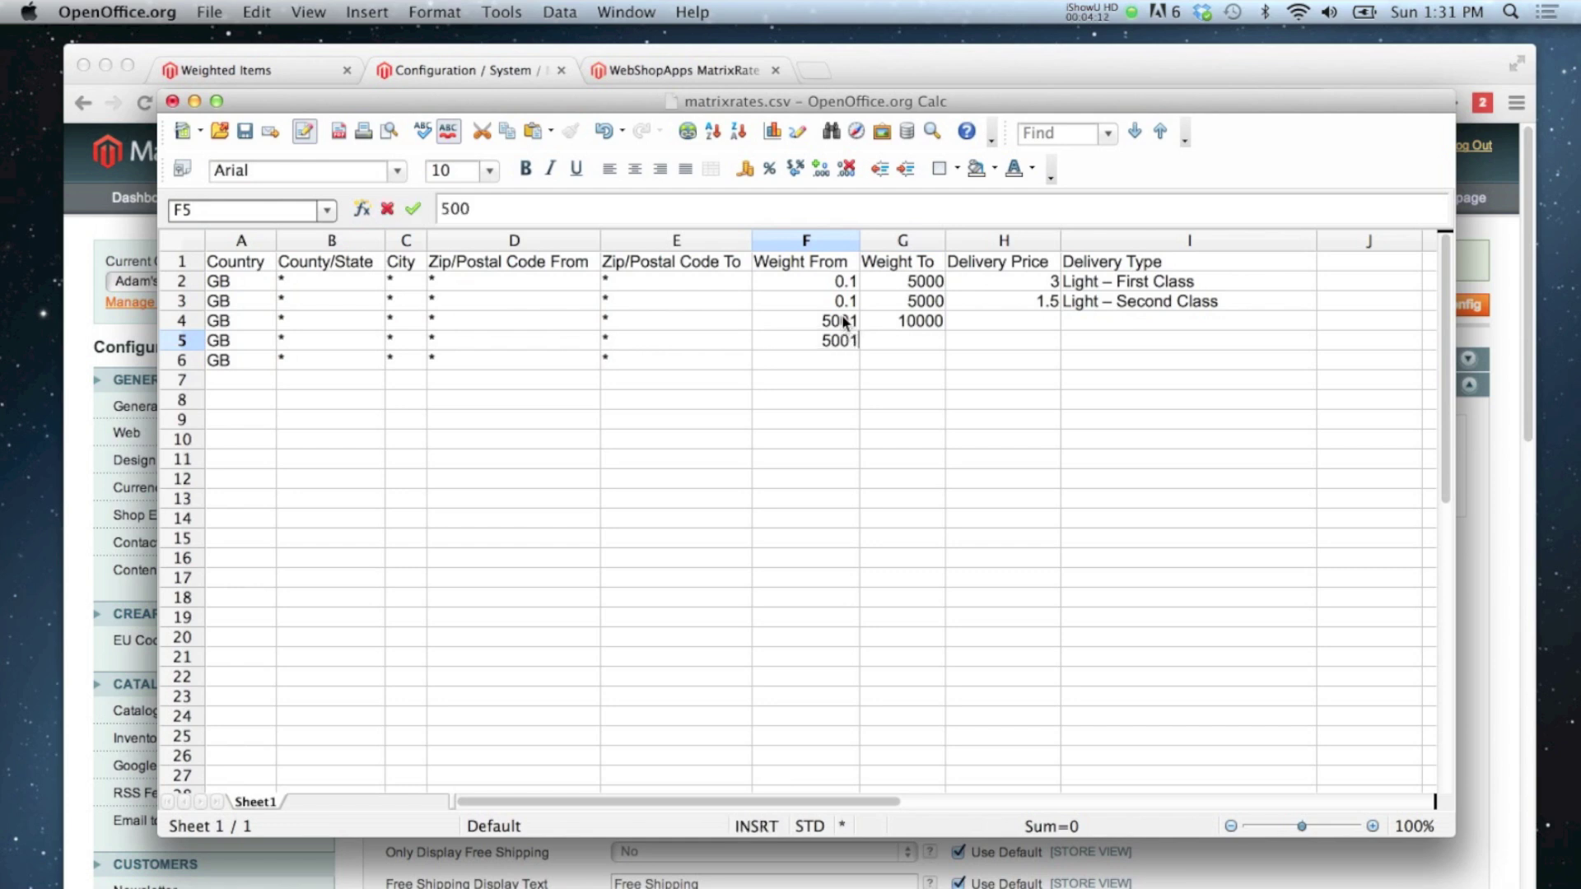
{"action": "key", "text": "Tab"}
{"action": "type", "text": "10000"}
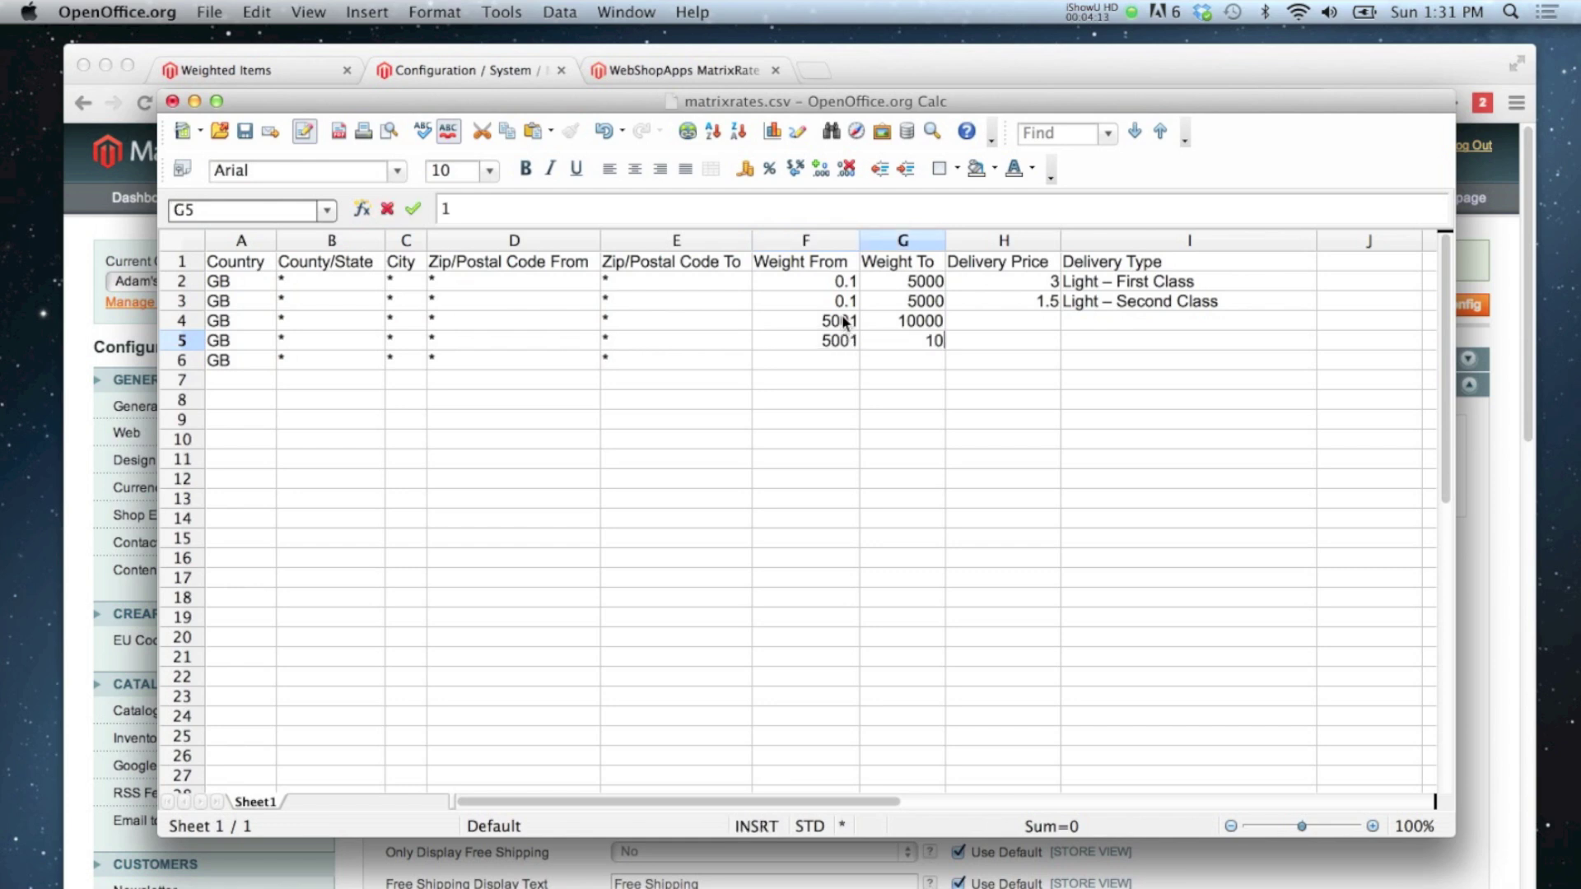
{"action": "left_click", "coordinate": [1009, 382]}
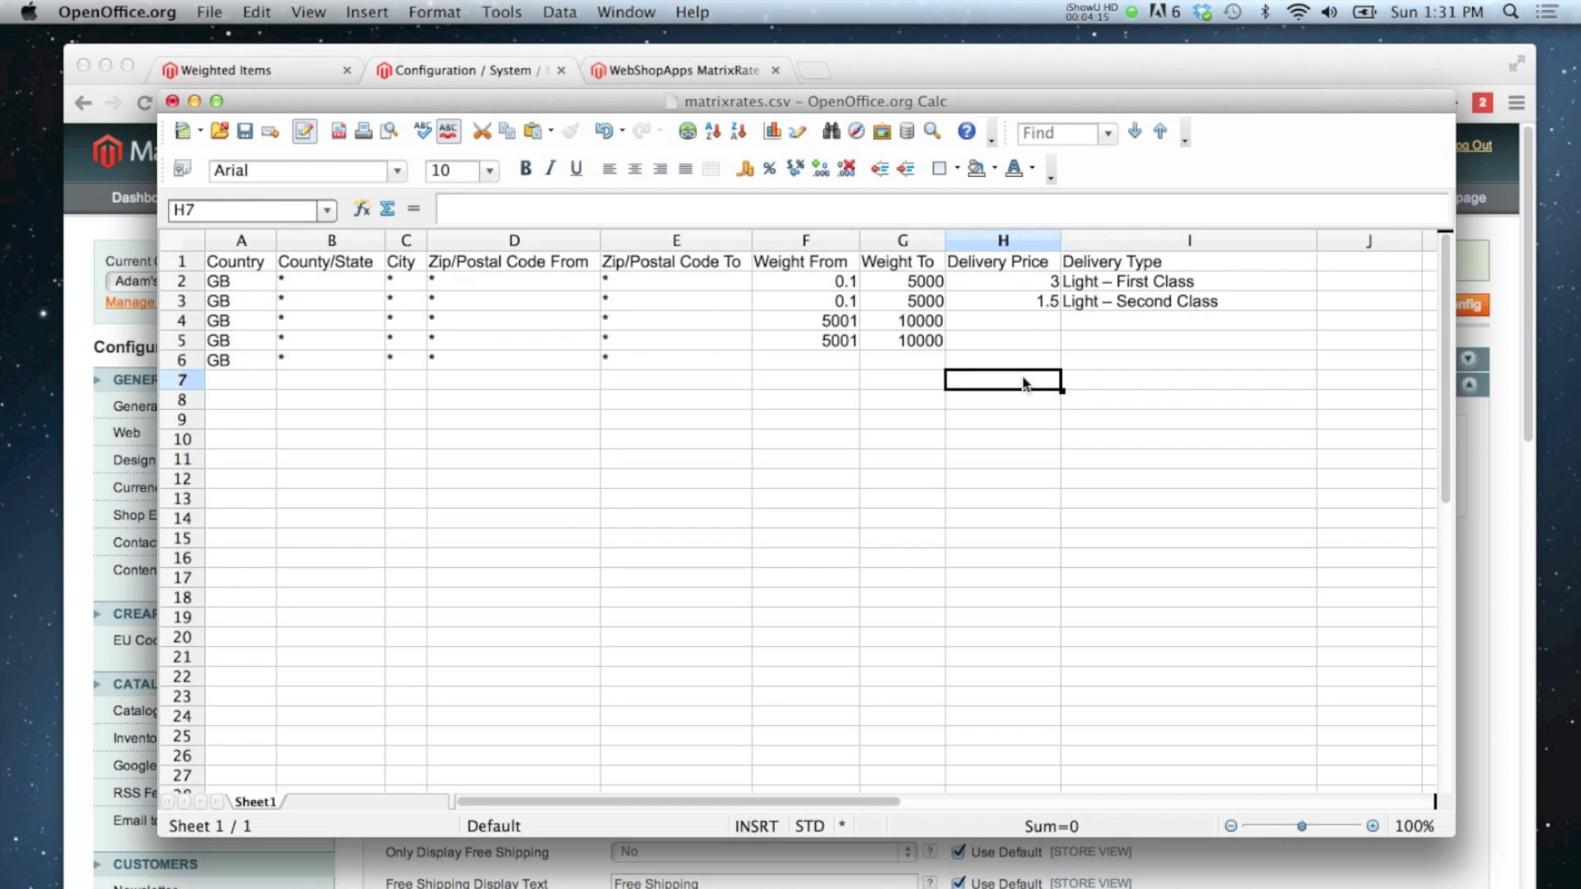
Step: Give row 4 price 5 and delivery type 'Medium - First Class'
{"action": "left_click", "coordinate": [1035, 326]}
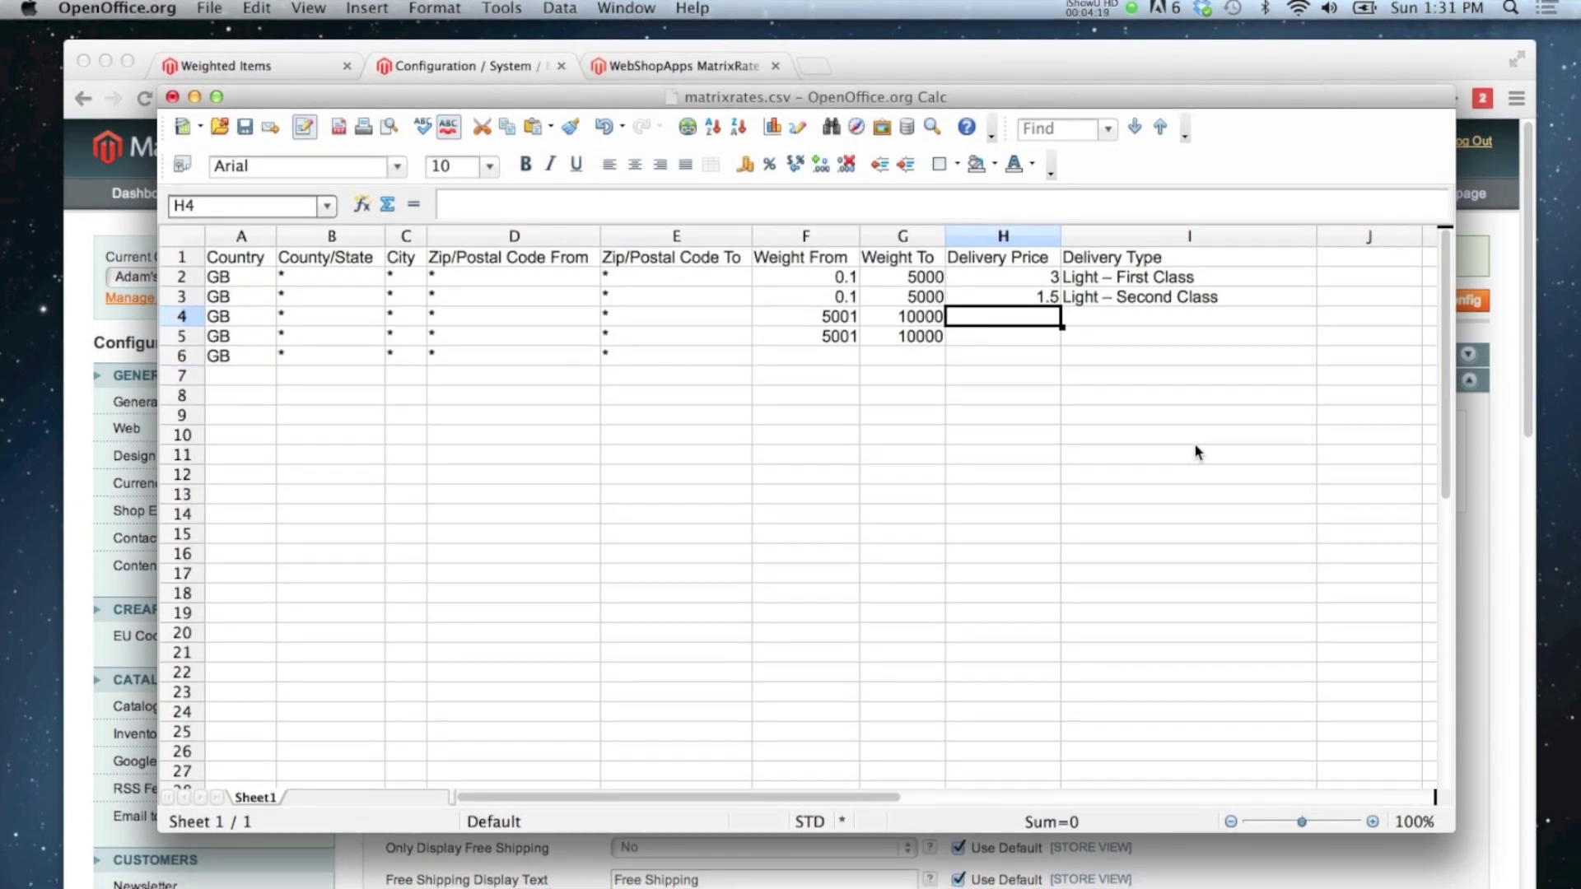
{"action": "type", "text": "5"}
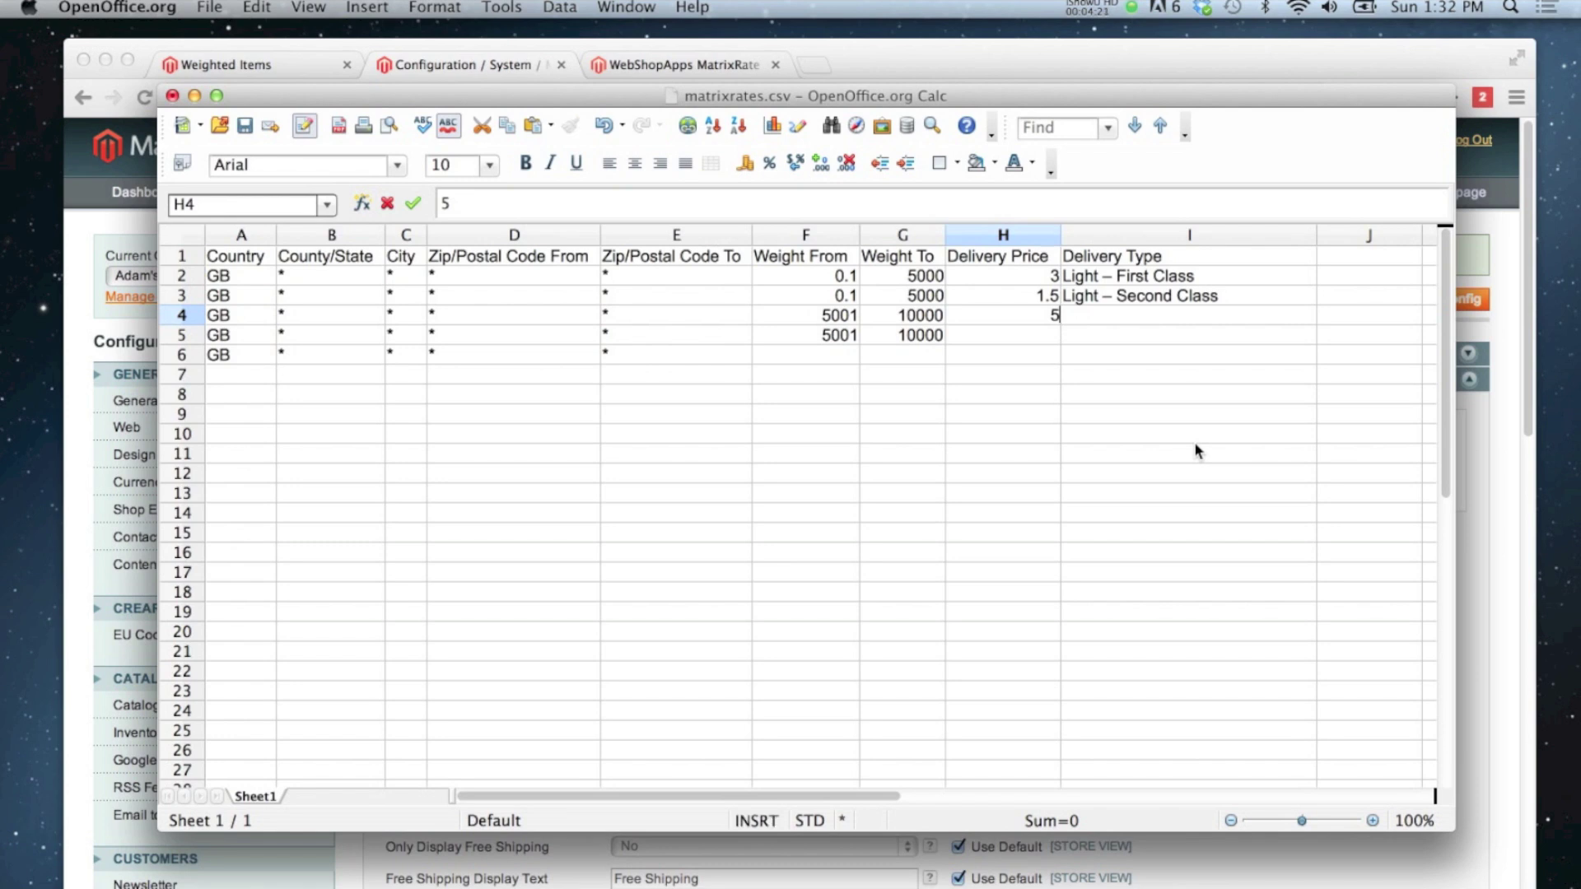
{"action": "key", "text": "Tab"}
{"action": "type", "text": "M"}
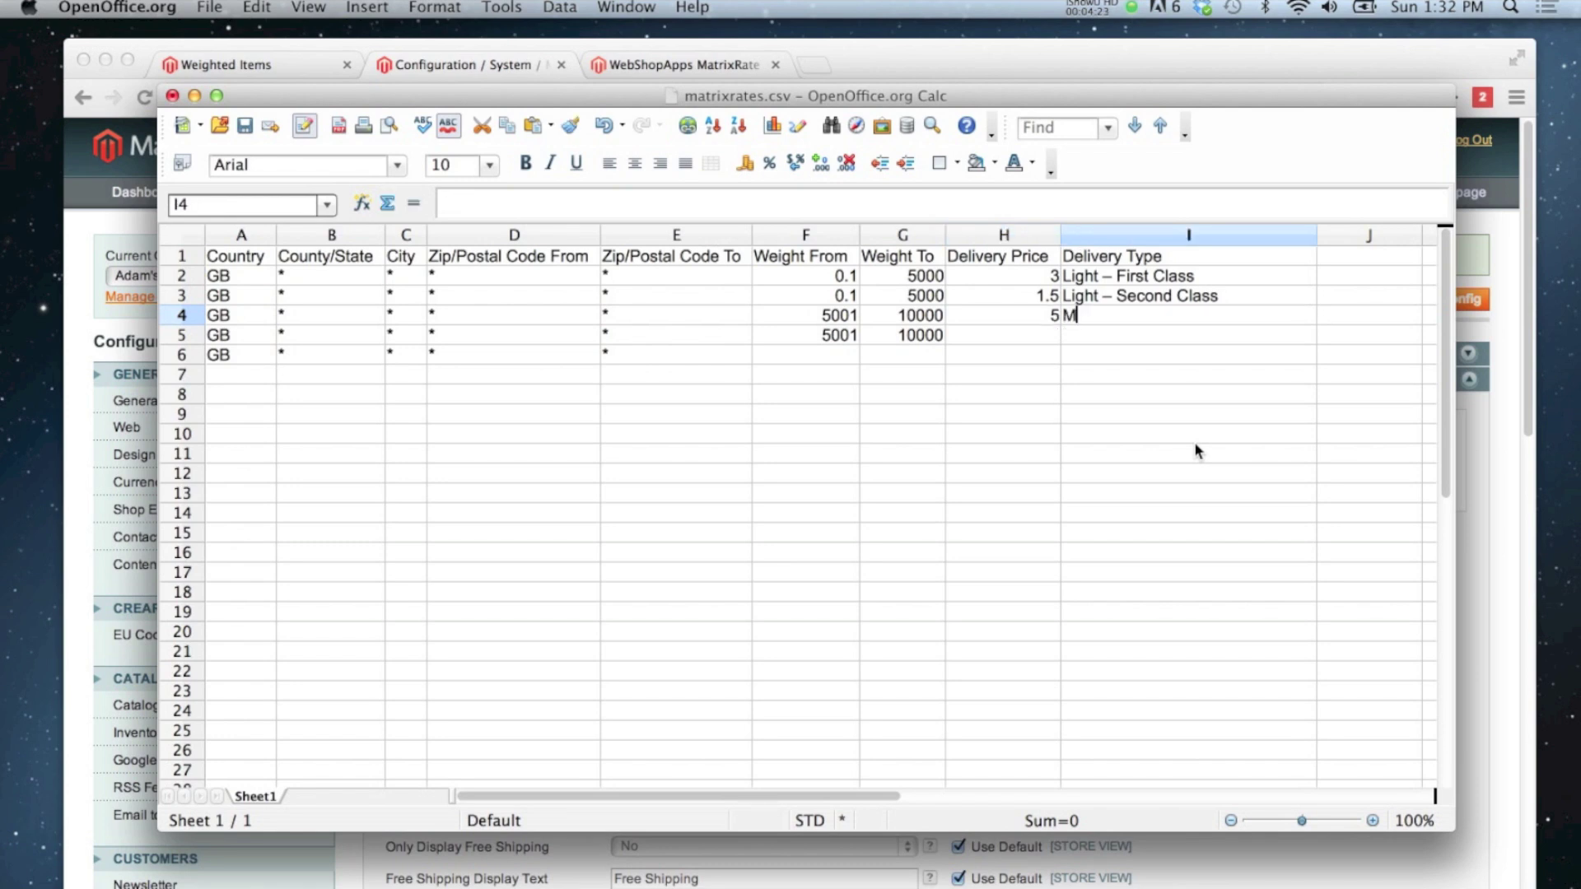
{"action": "type", "text": "edium - F"}
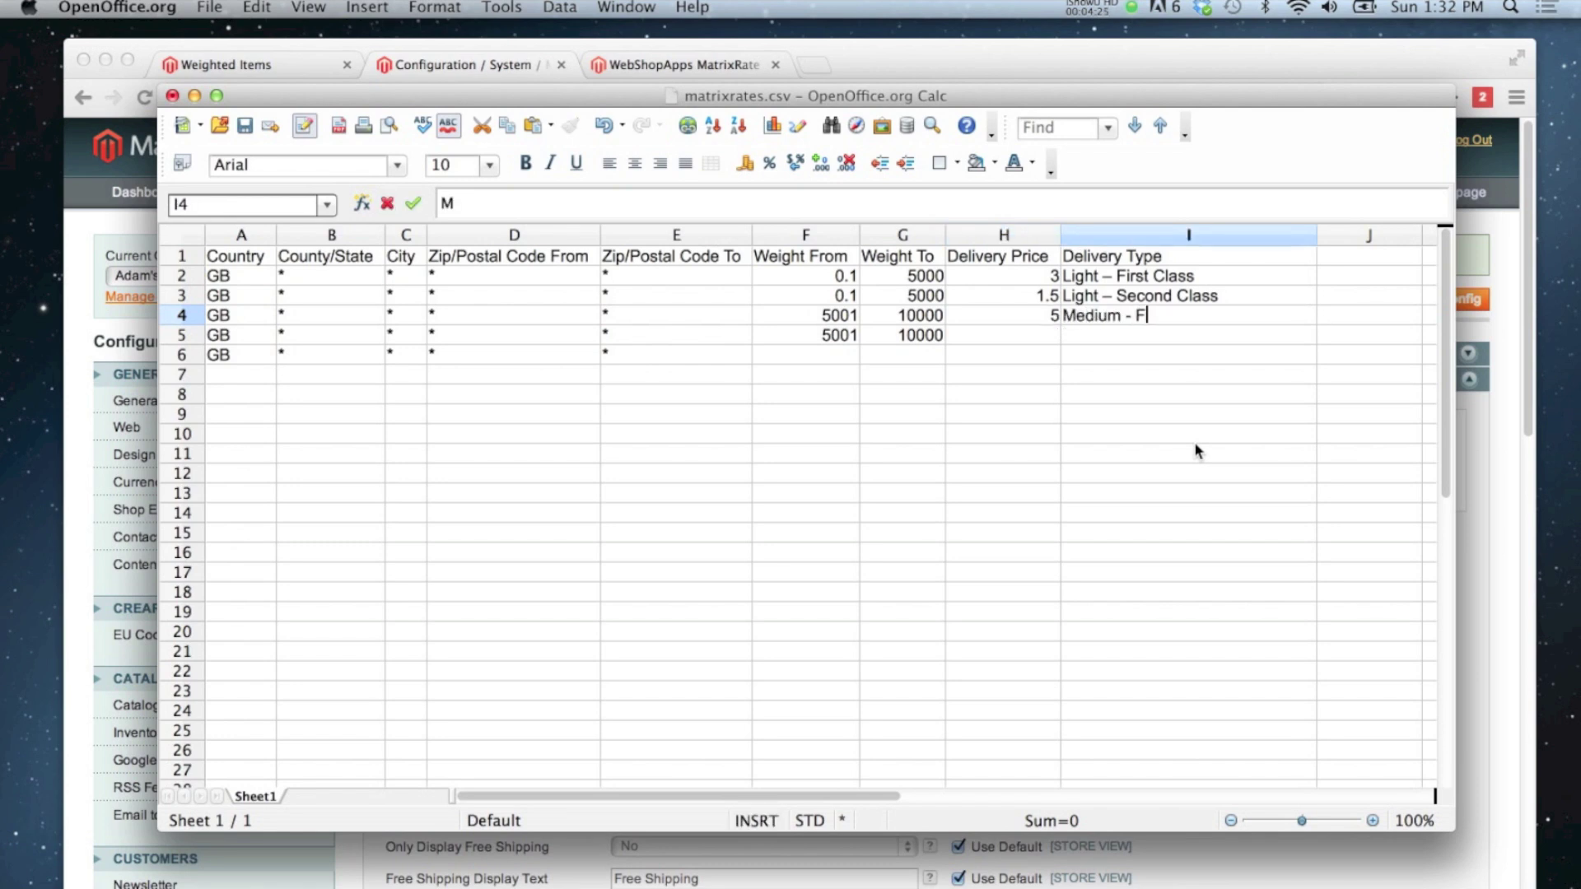
{"action": "type", "text": "irst Cla"}
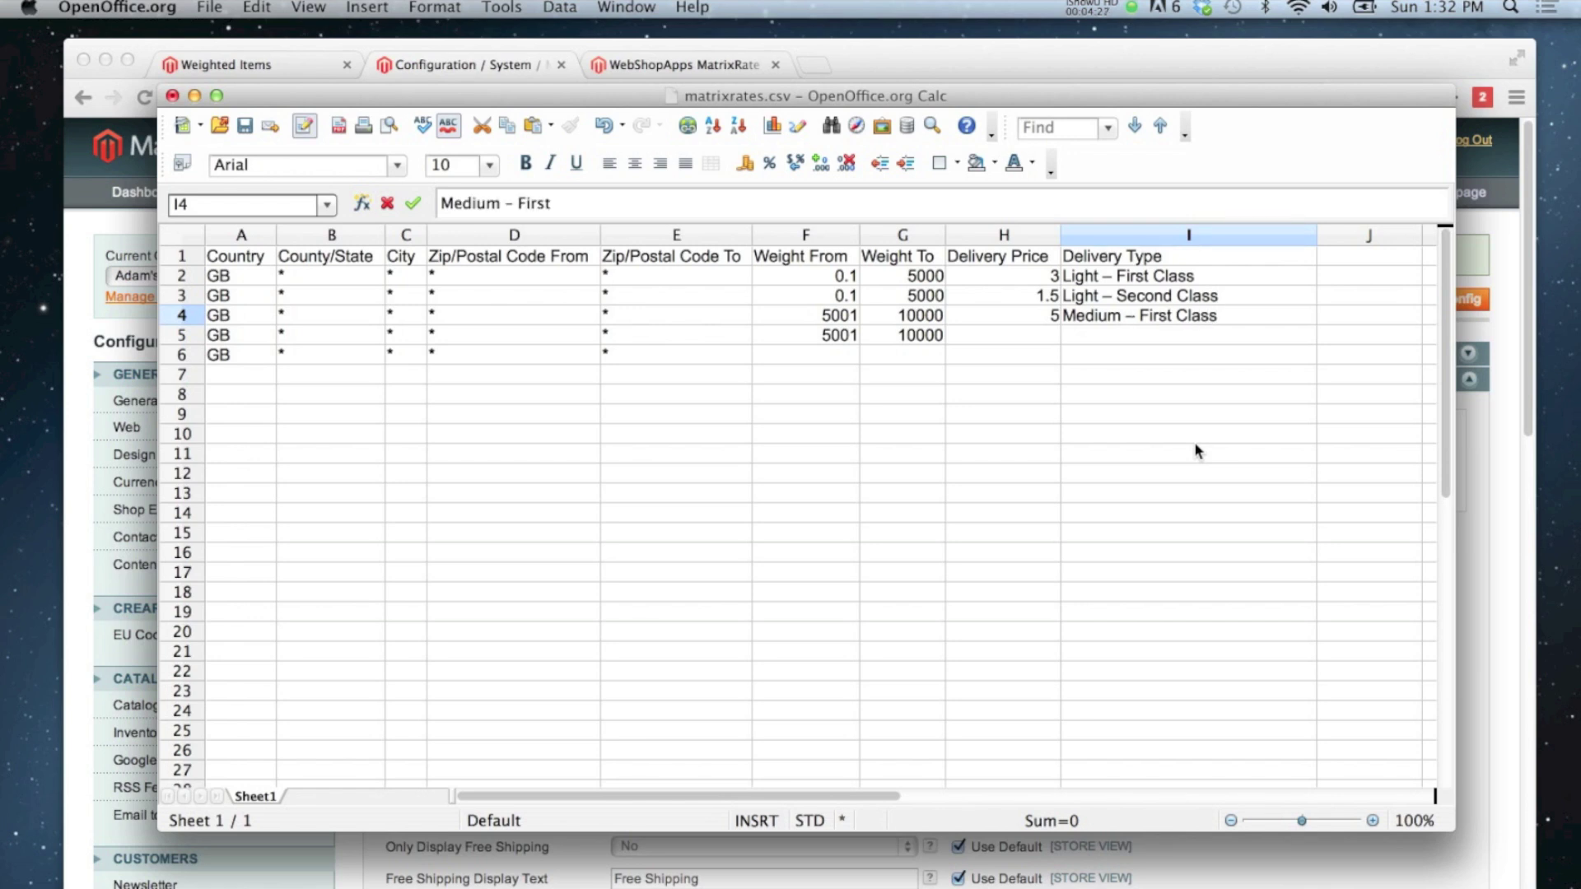
{"action": "type", "text": "ss"}
{"action": "key", "text": "Return"}
{"action": "key", "text": "Down"}
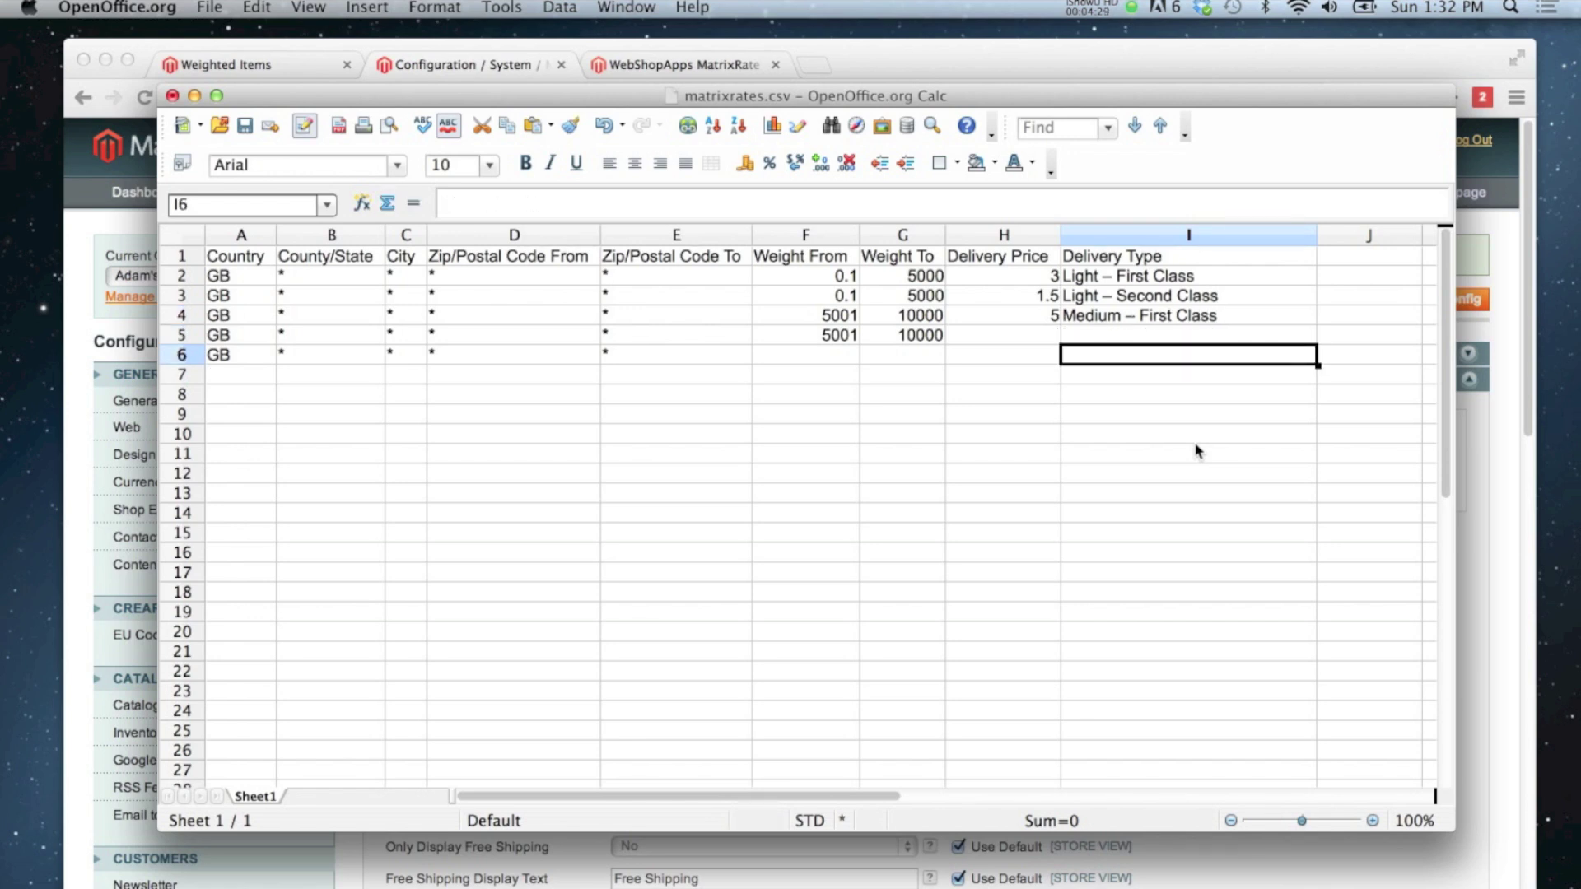
{"action": "key", "text": "Up"}
{"action": "key", "text": "Left"}
{"action": "key", "text": "Right"}
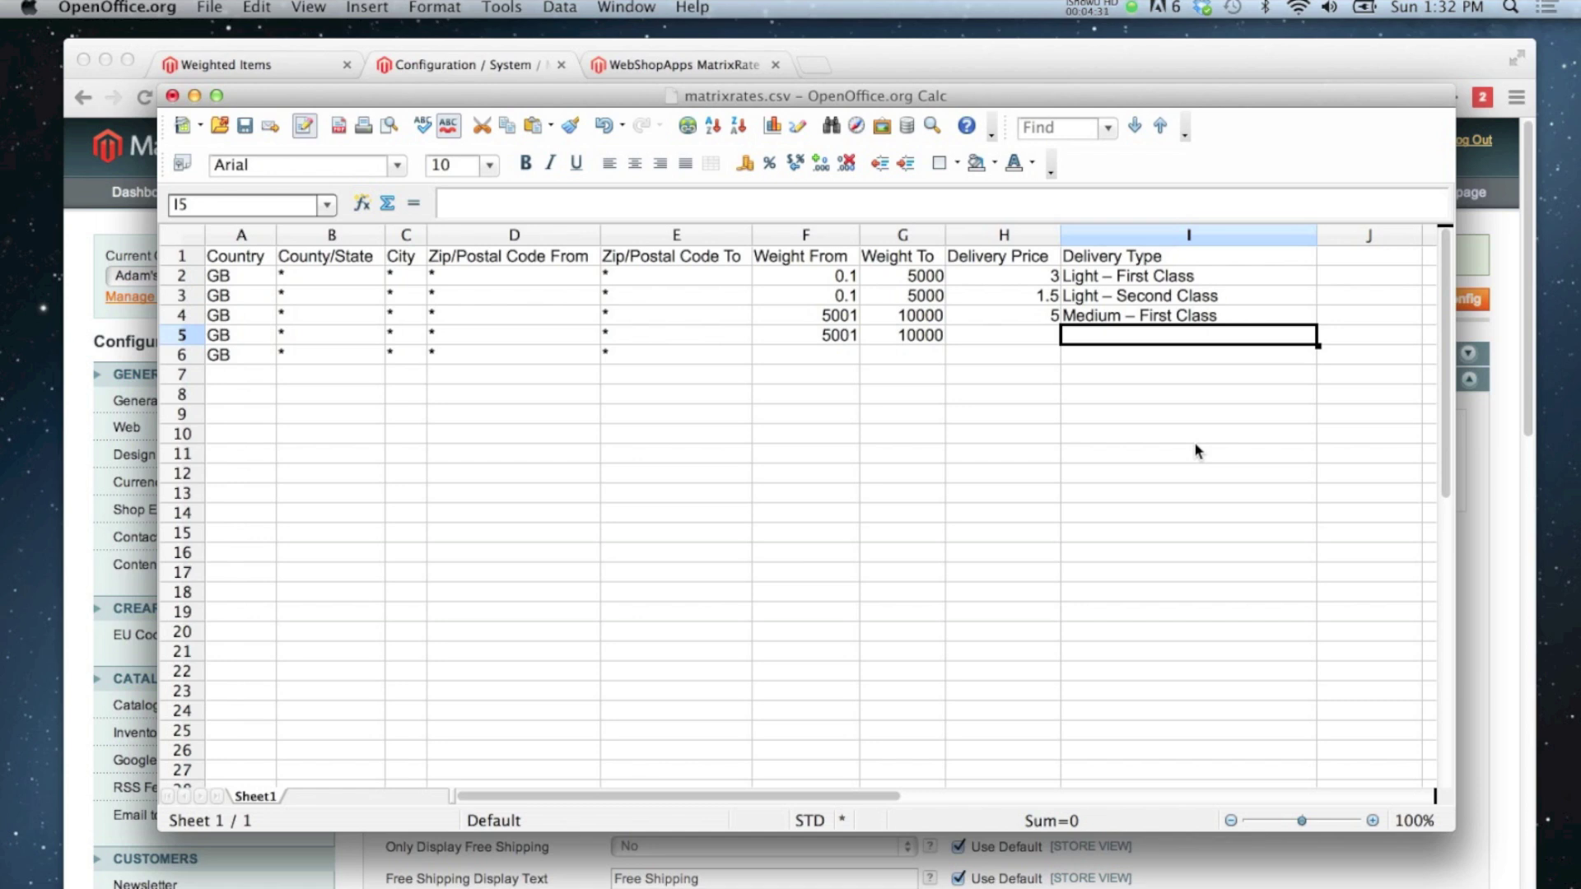
Step: Give row 5 price 4 and delivery type 'Medium – Second Class'
{"action": "key", "text": "Left"}
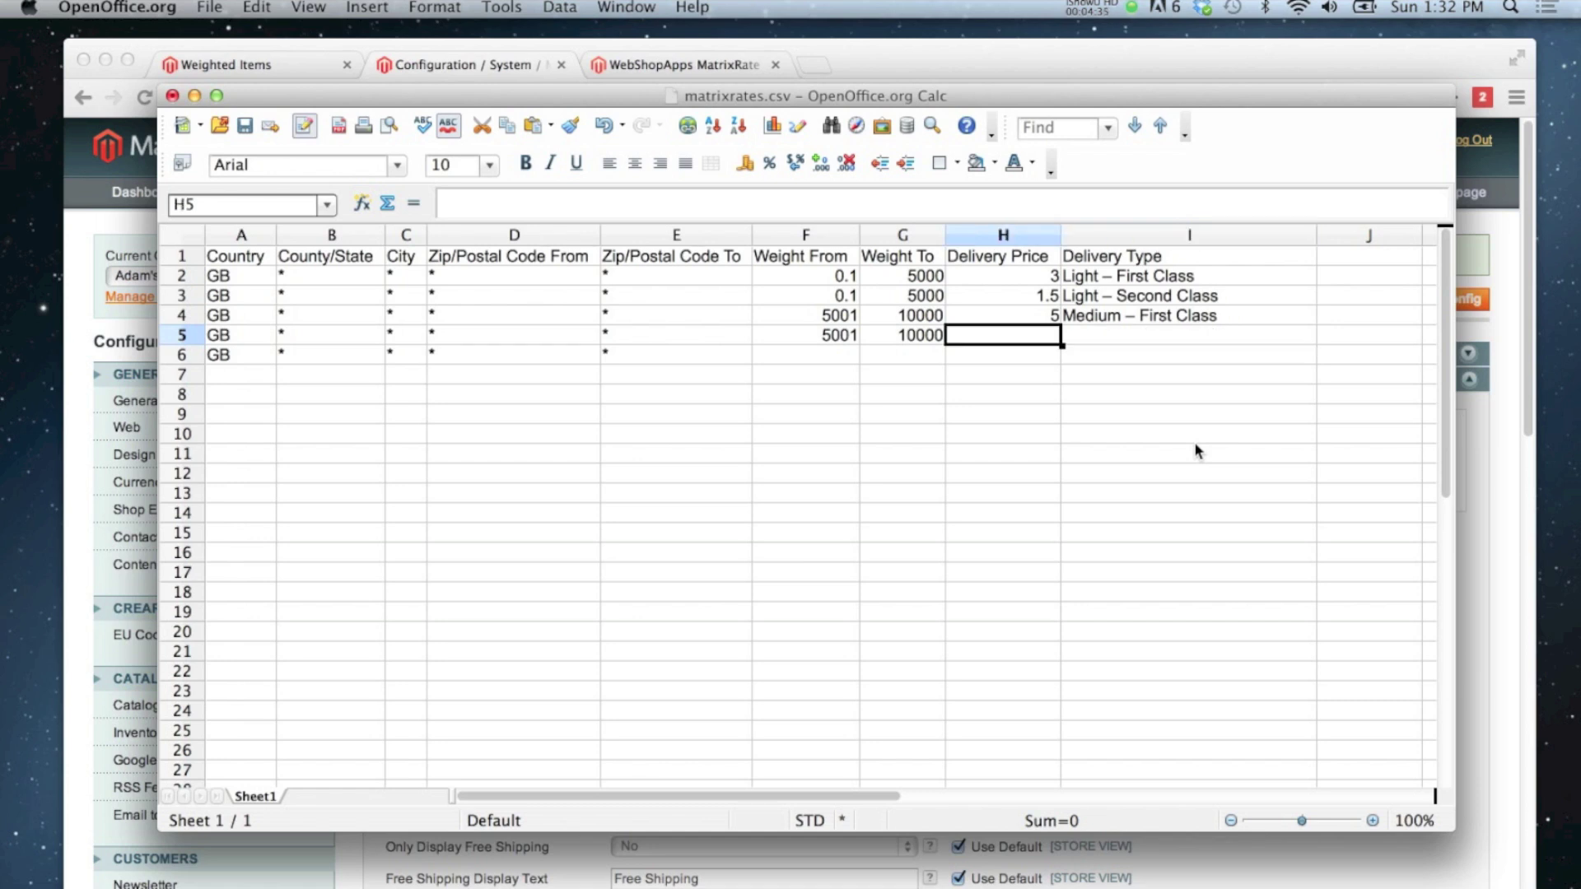
{"action": "type", "text": "4"}
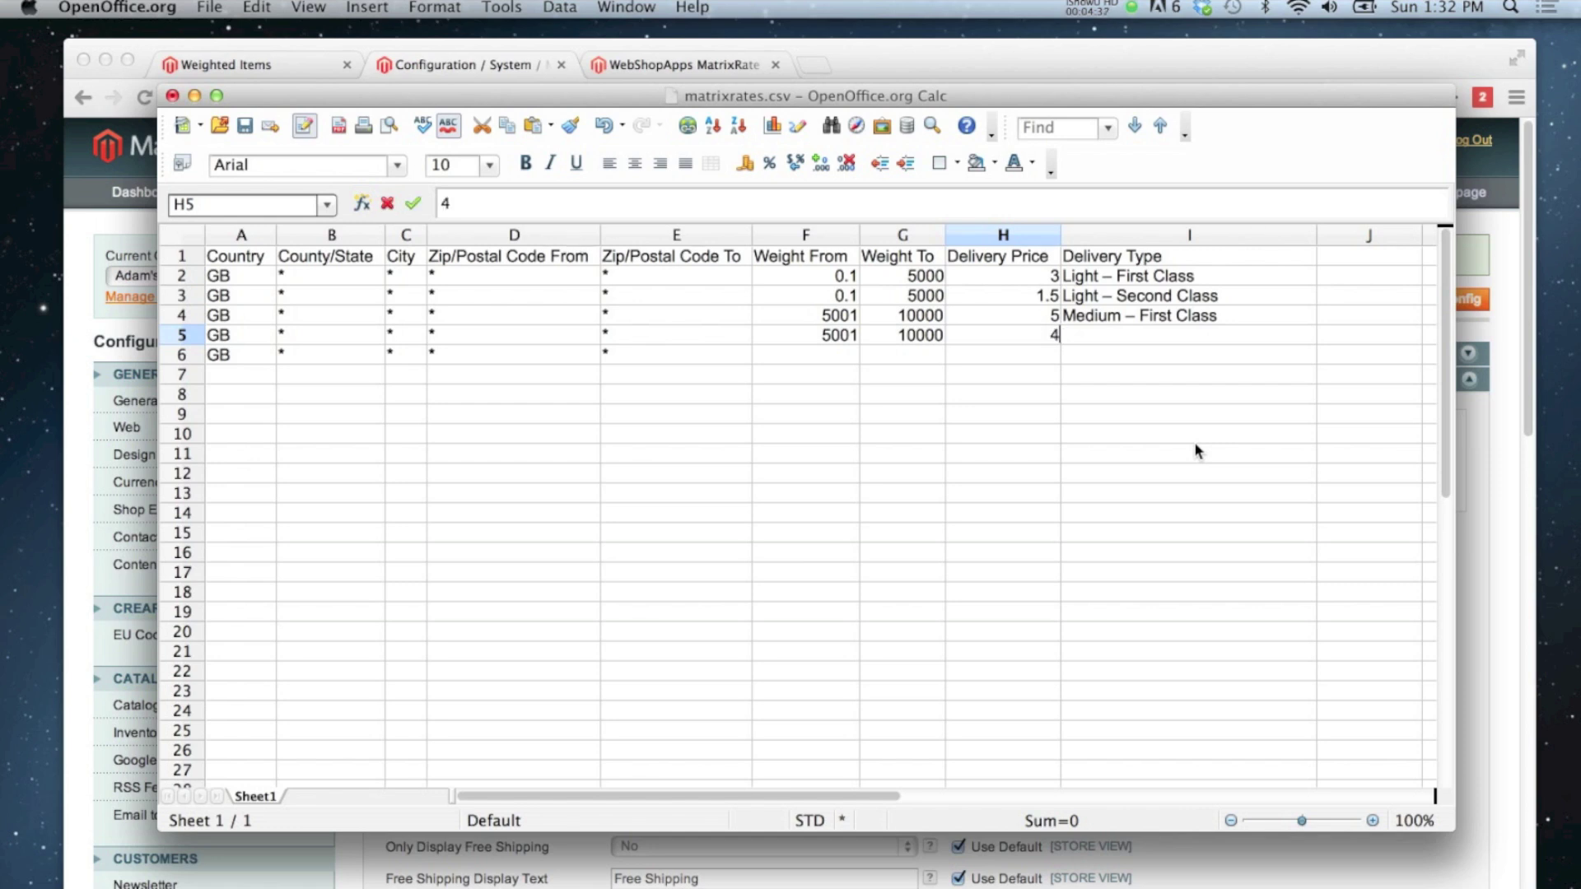
{"action": "key", "text": "Tab"}
{"action": "type", "text": "Medium"}
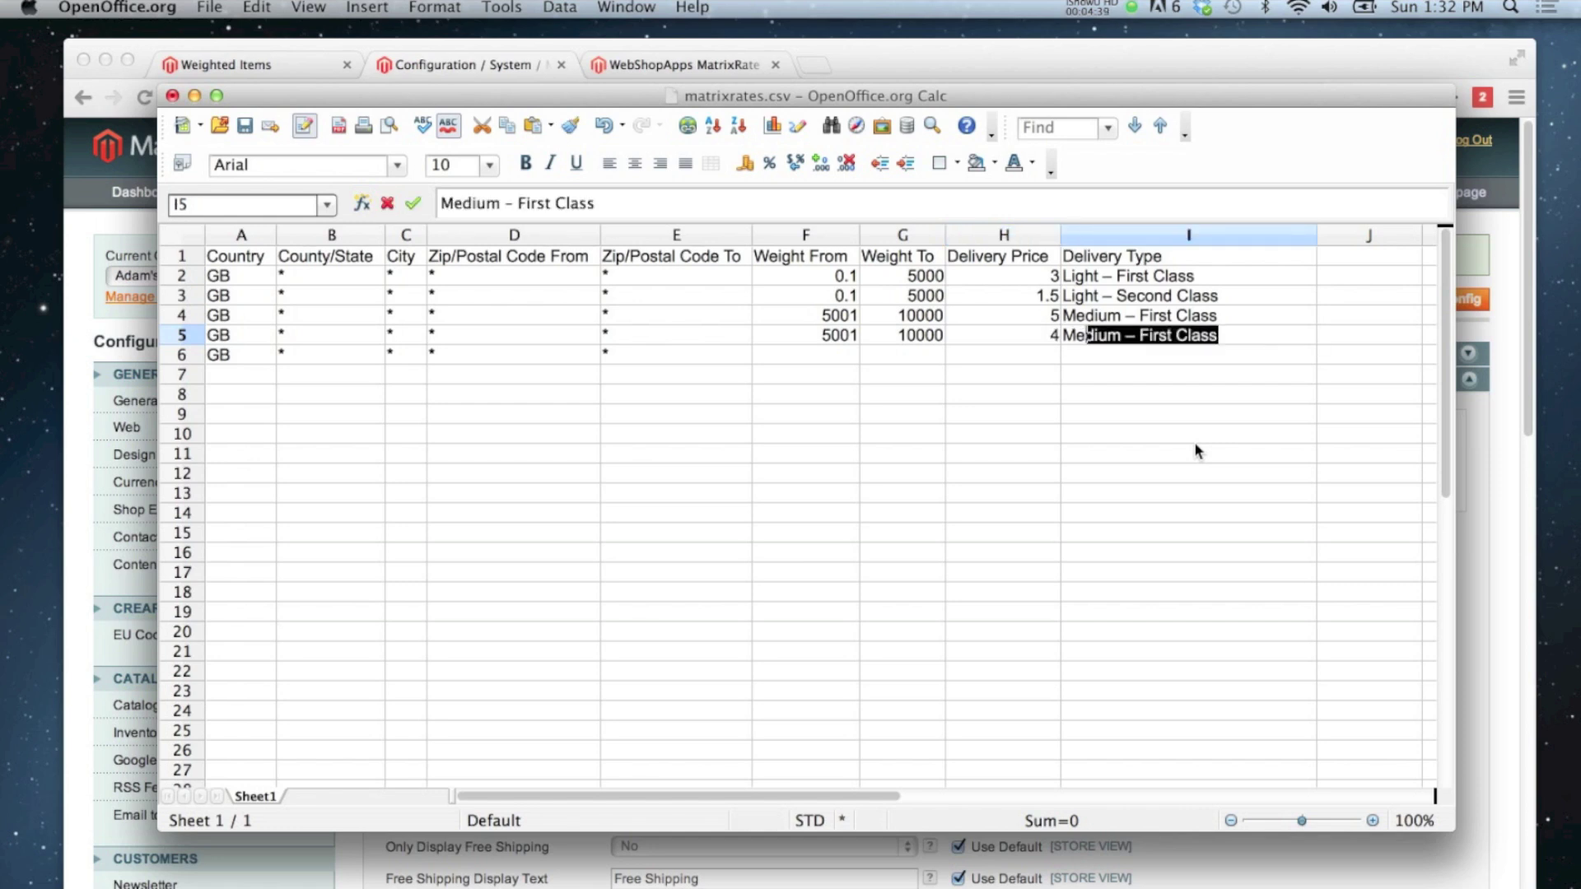
{"action": "type", "text": " – Second Clas"}
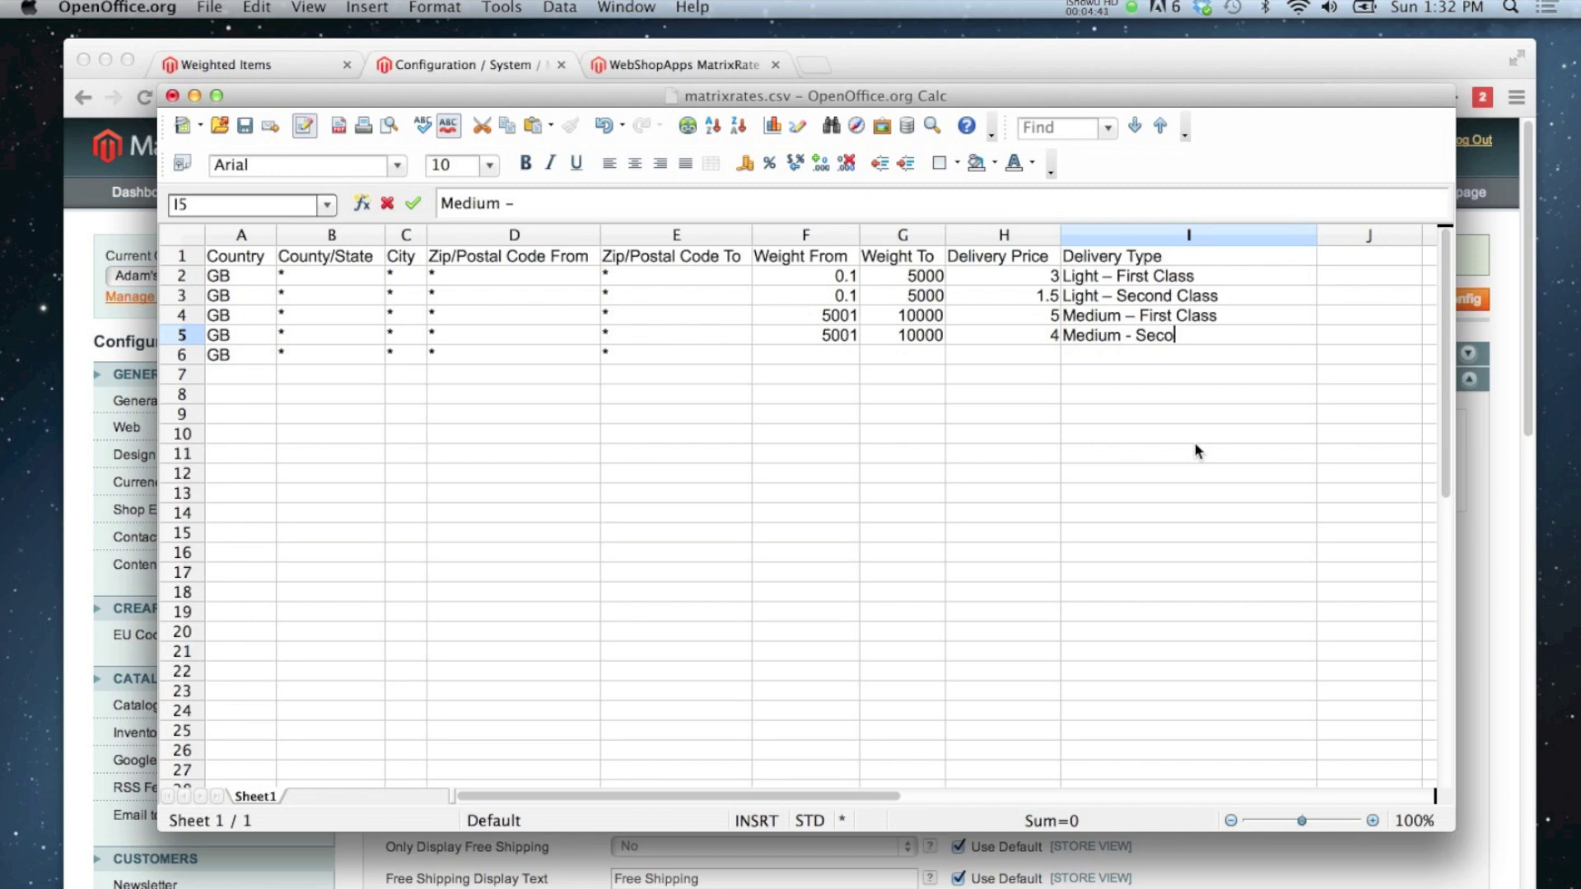
{"action": "type", "text": "s"}
{"action": "key", "text": "Return"}
{"action": "key", "text": "Down"}
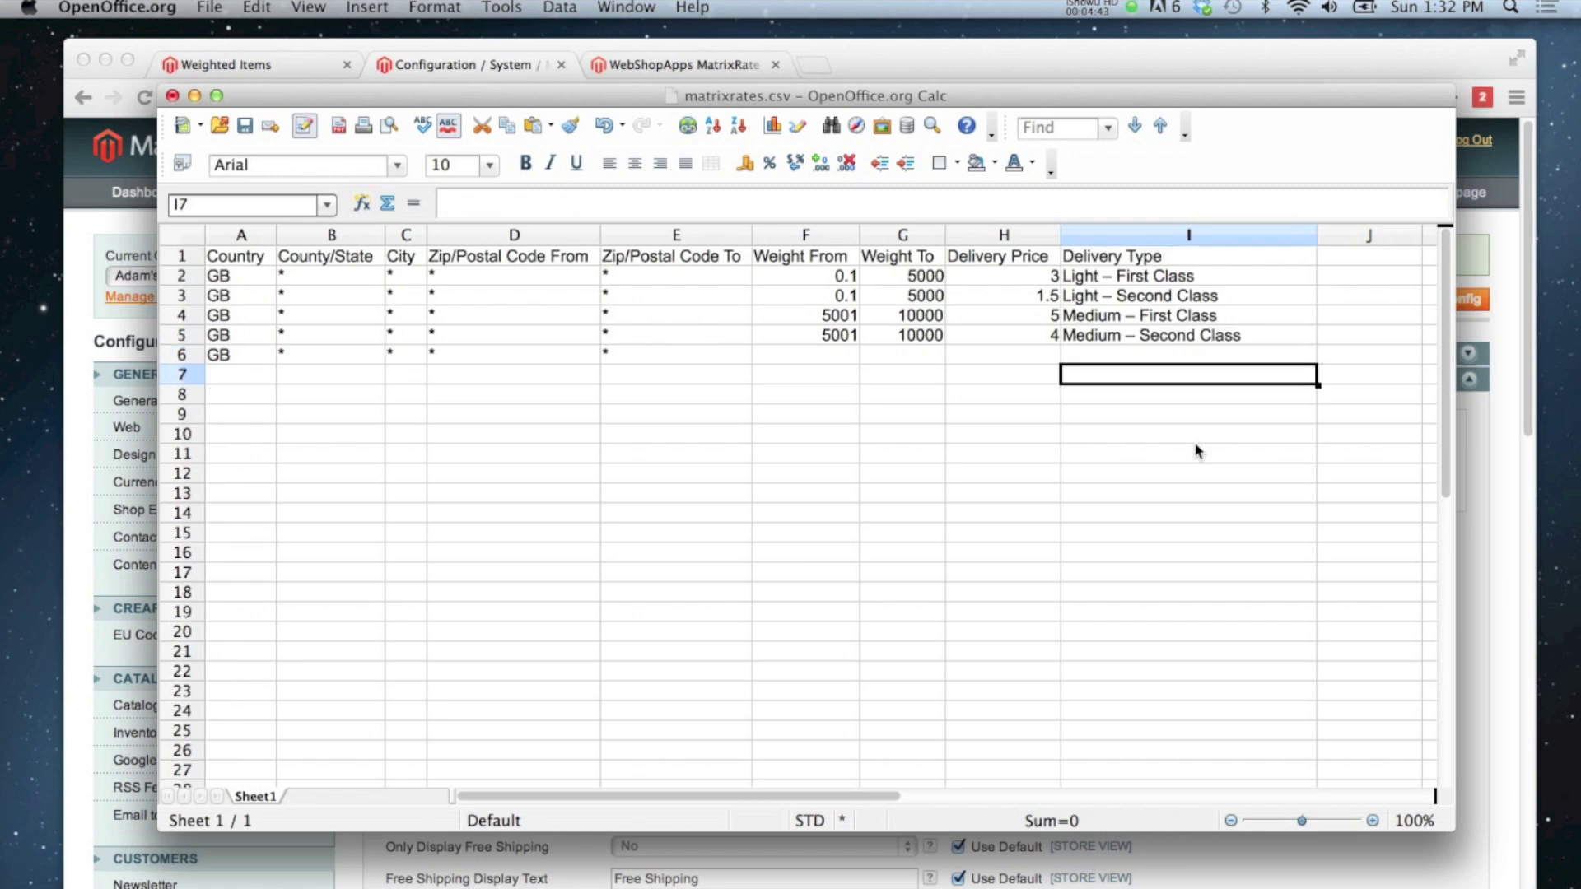
{"action": "key", "text": "Left"}
{"action": "key", "text": "Up"}
{"action": "key", "text": "Left"}
{"action": "key", "text": "Left"}
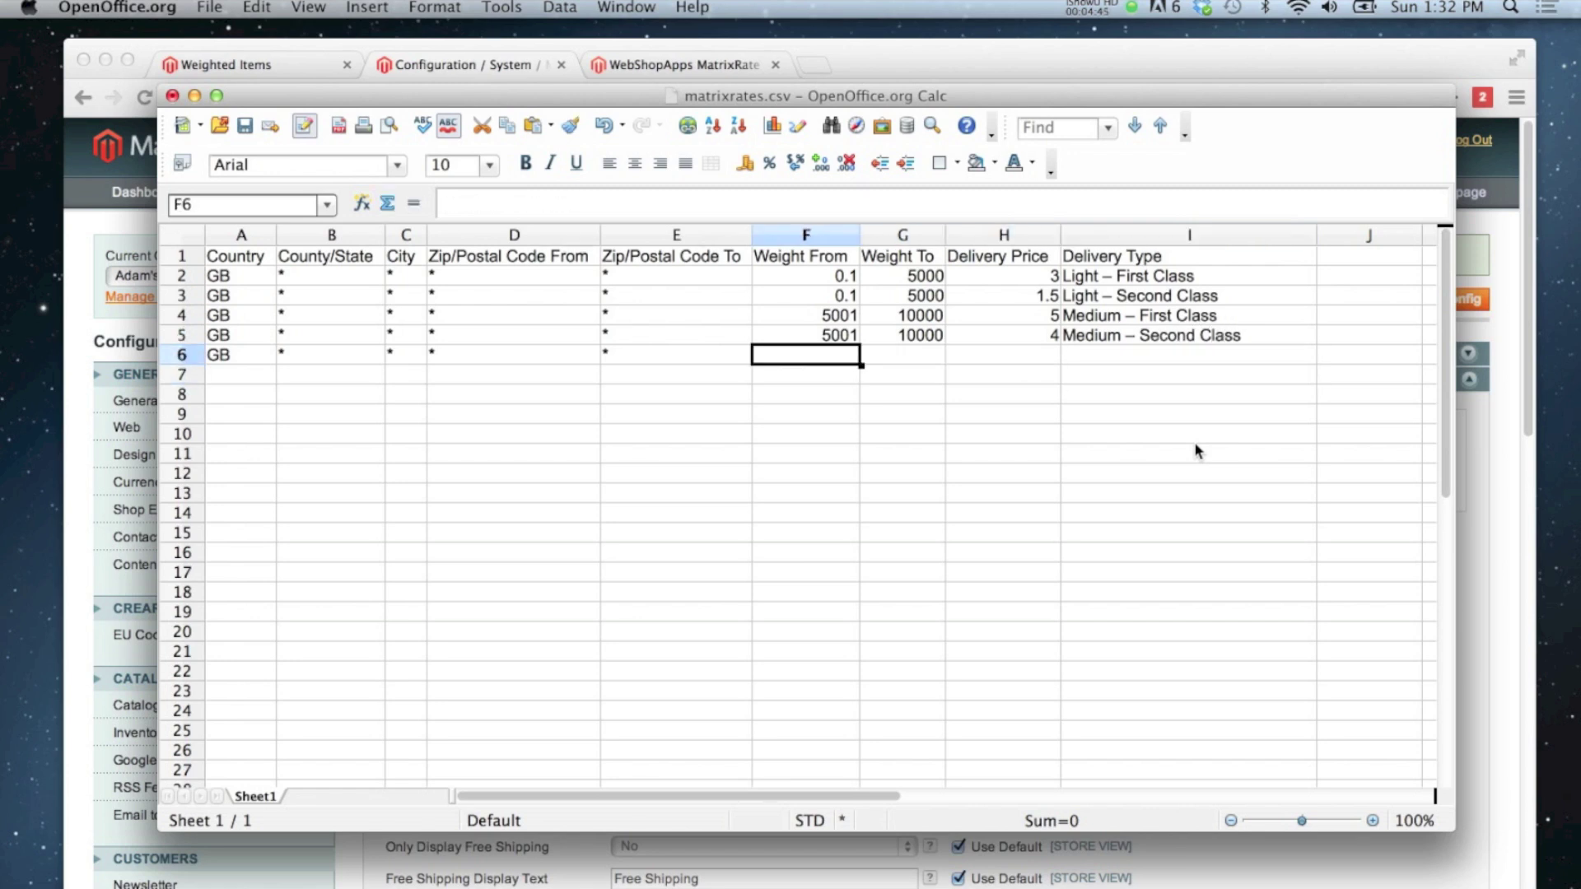
Step: Fill row 6 with weight band 10001 to 100000, price 50 and delivery type Heavy Items
{"action": "type", "text": "100"}
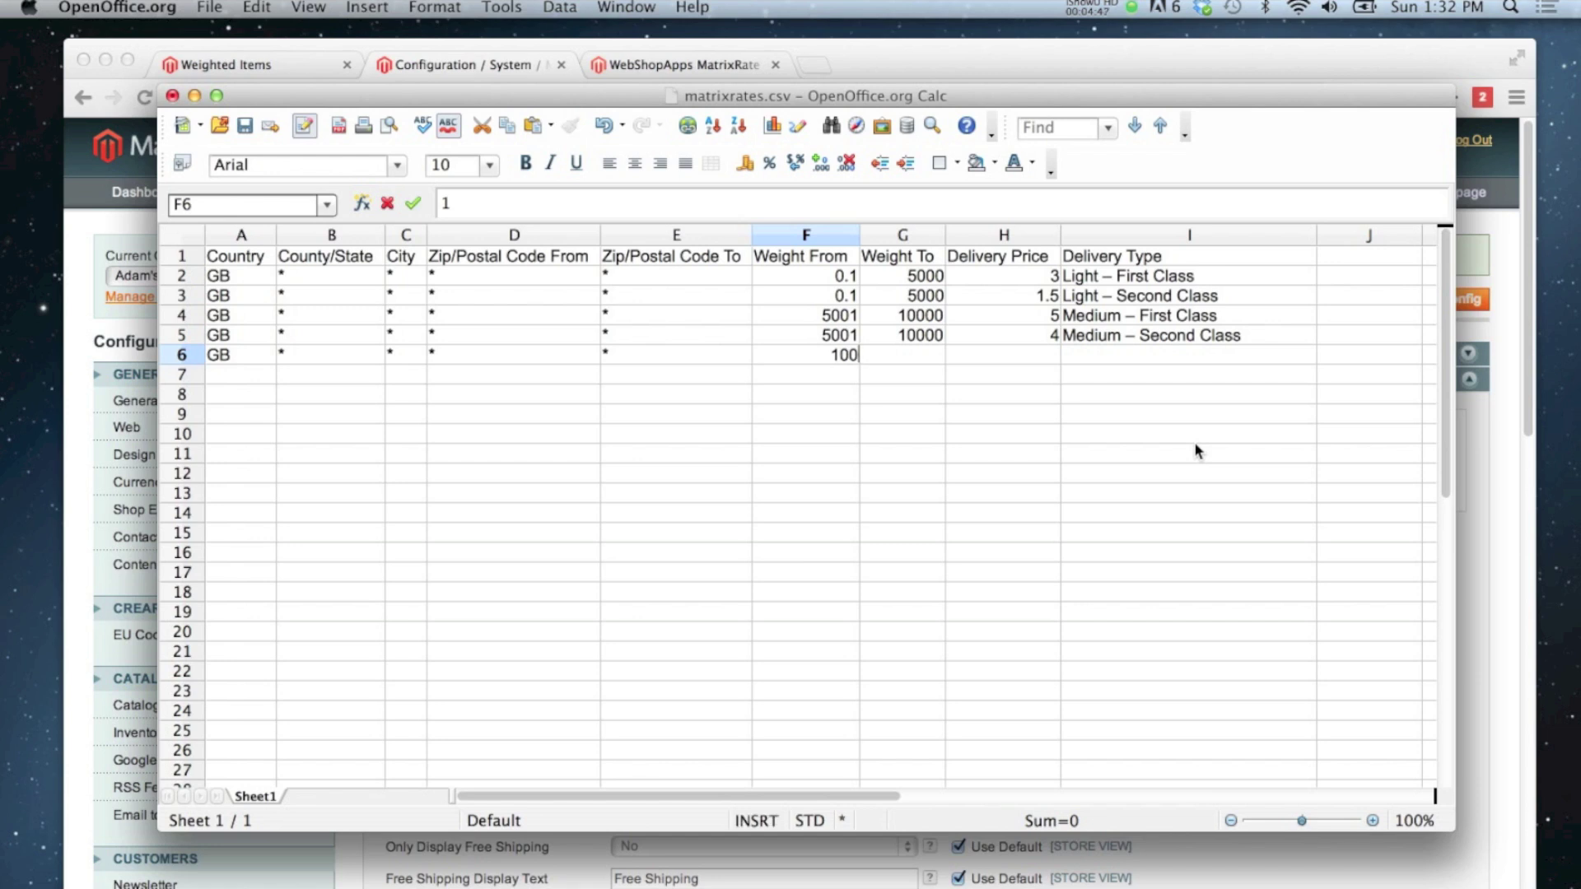
{"action": "type", "text": "00"}
{"action": "key", "text": "BackSpace"}
{"action": "type", "text": "1"}
{"action": "key", "text": "Return"}
{"action": "key", "text": "Tab"}
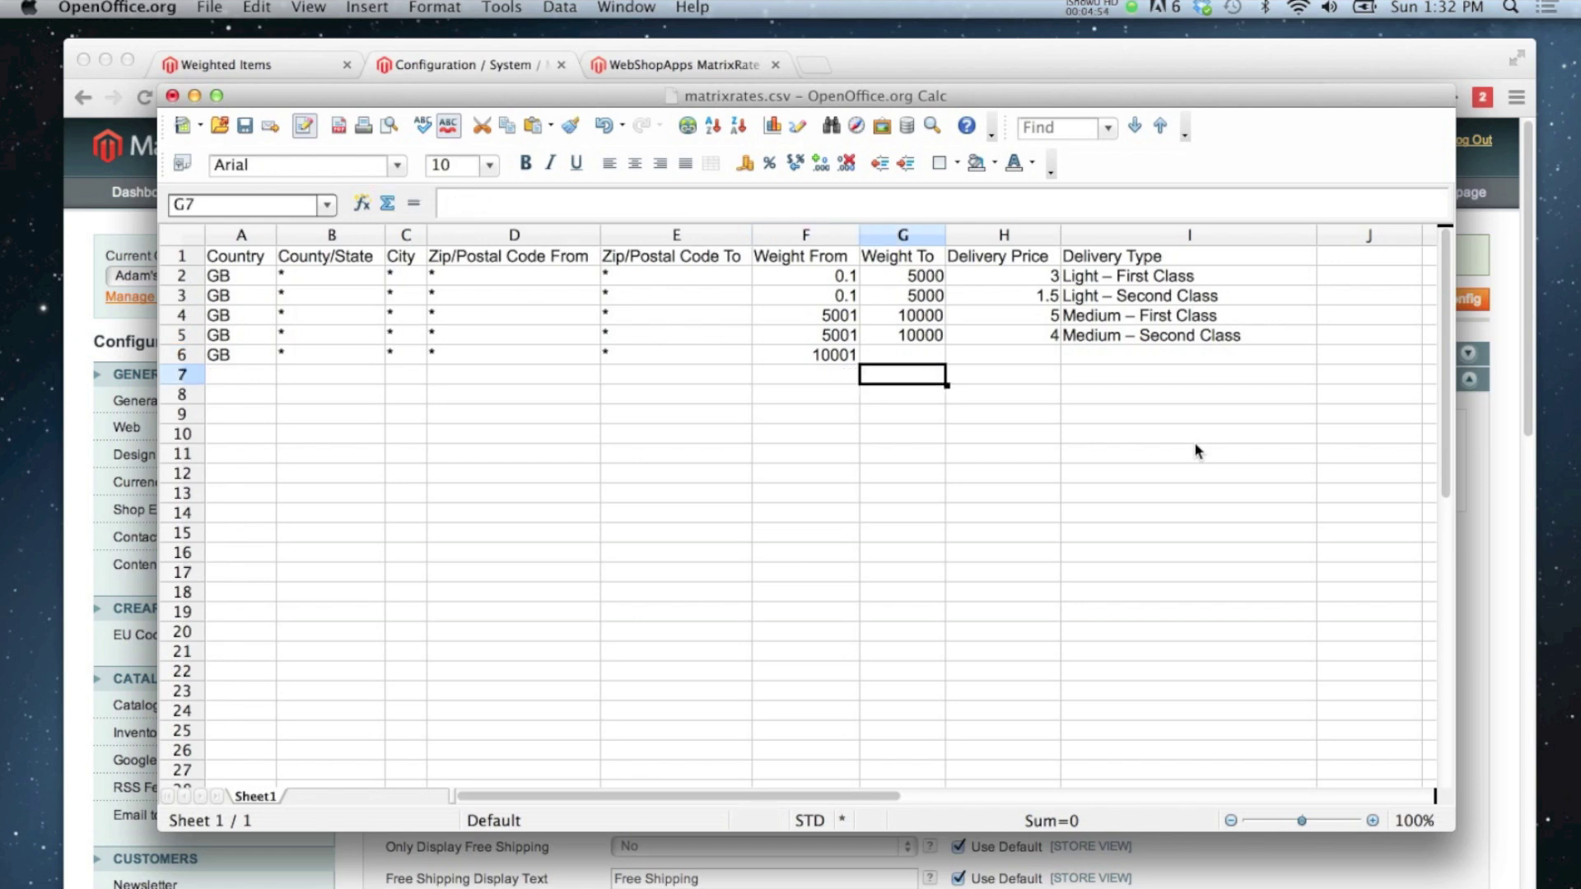
{"action": "key", "text": "Tab"}
{"action": "key", "text": "Up"}
{"action": "key", "text": "Left"}
{"action": "type", "text": "100000"}
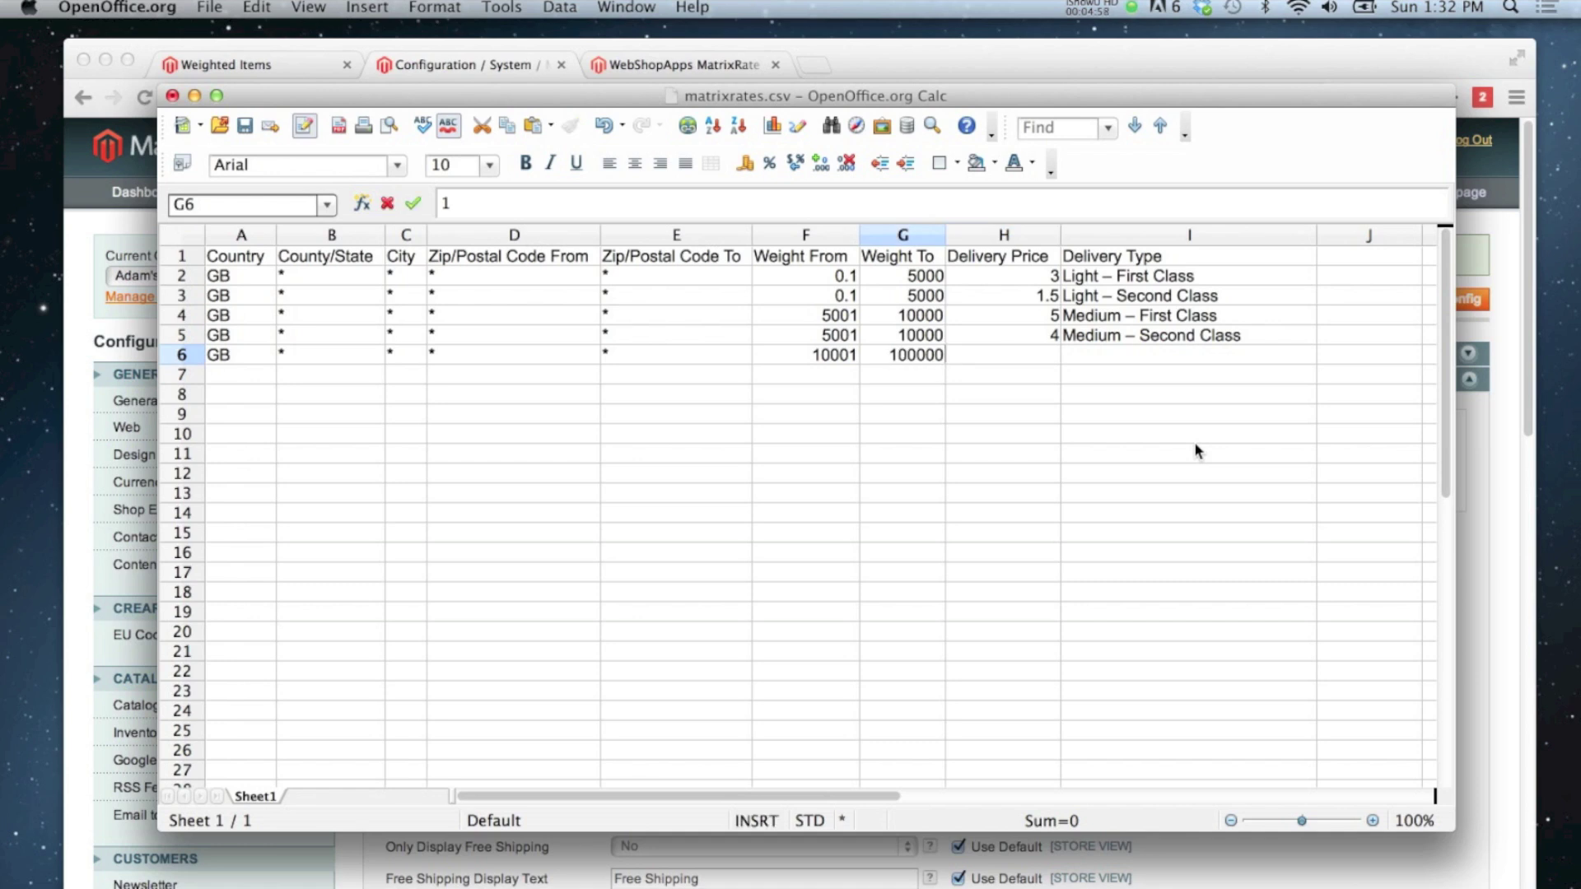
{"action": "key", "text": "Return"}
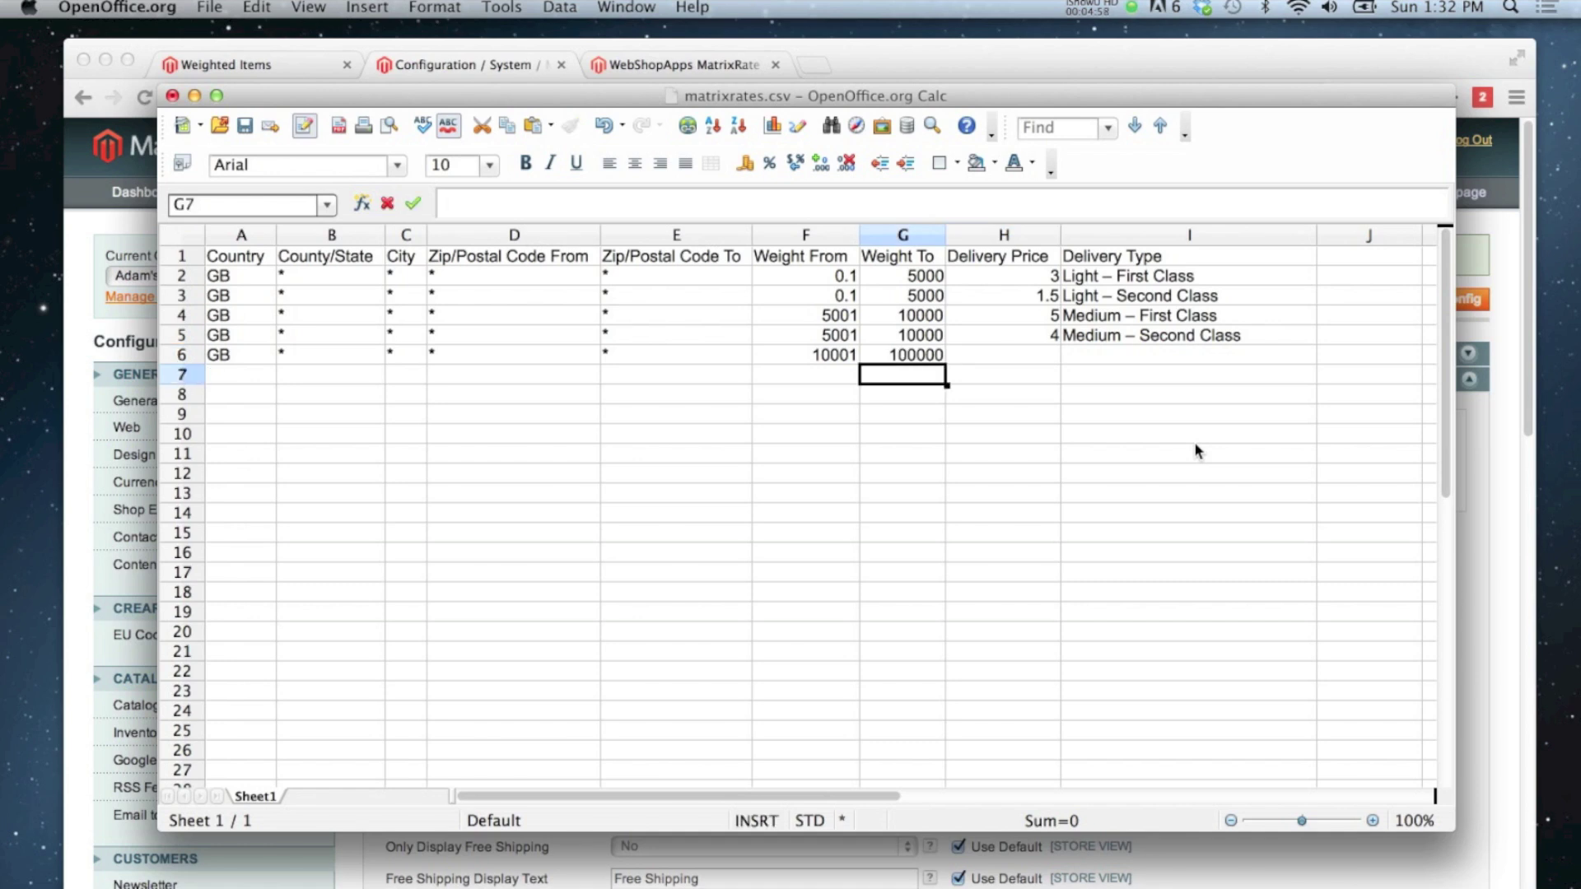
{"action": "key", "text": "Tab"}
{"action": "key", "text": "Up"}
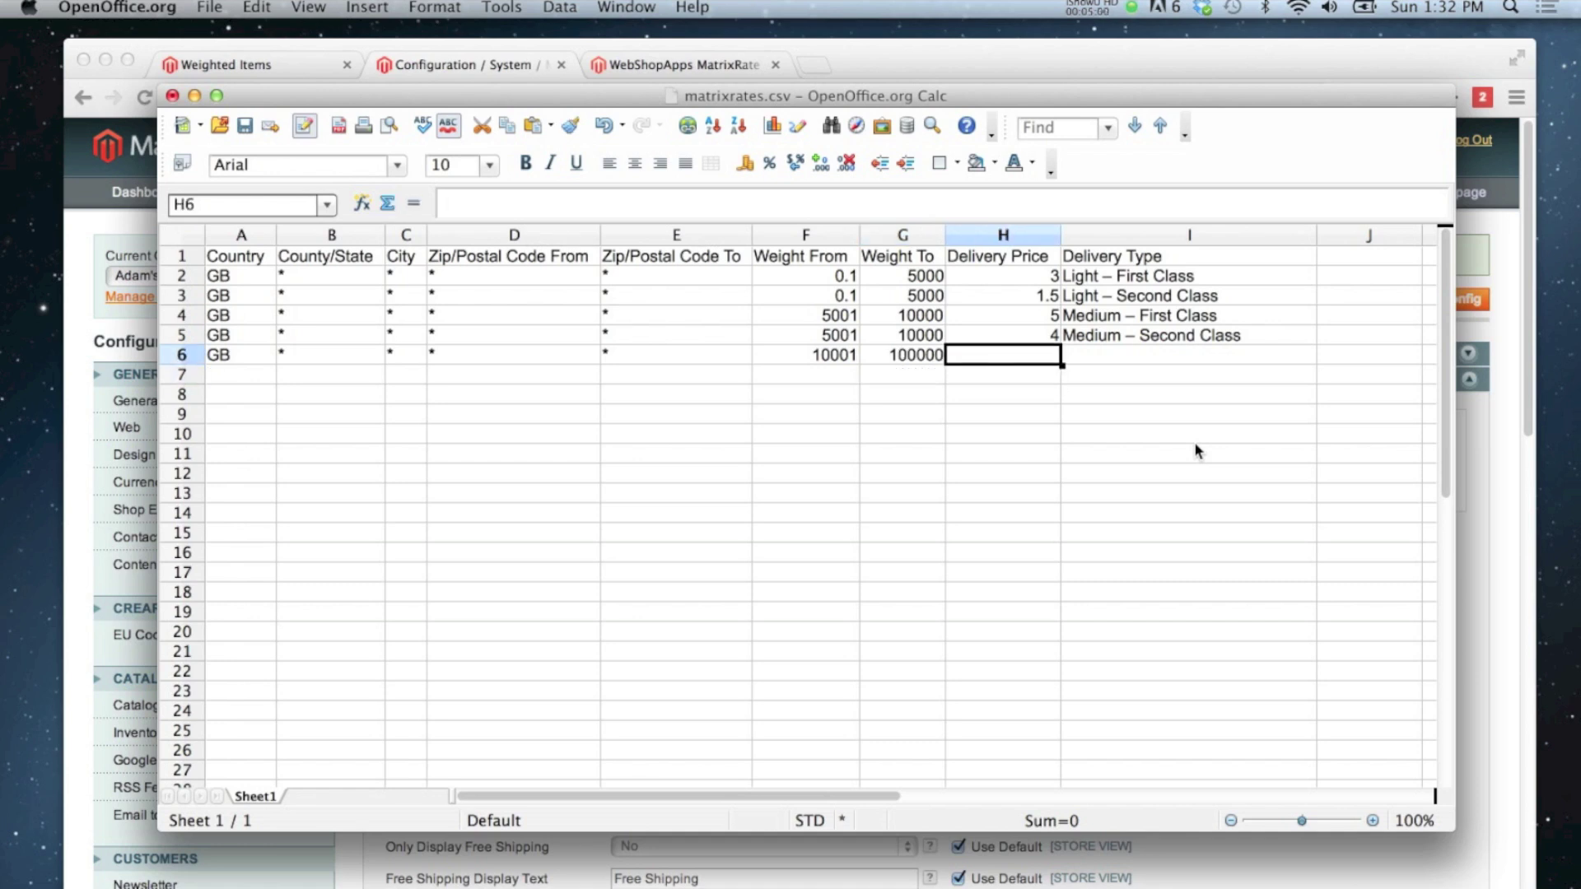
{"action": "type", "text": "50"}
{"action": "key", "text": "Tab"}
{"action": "type", "text": "H"}
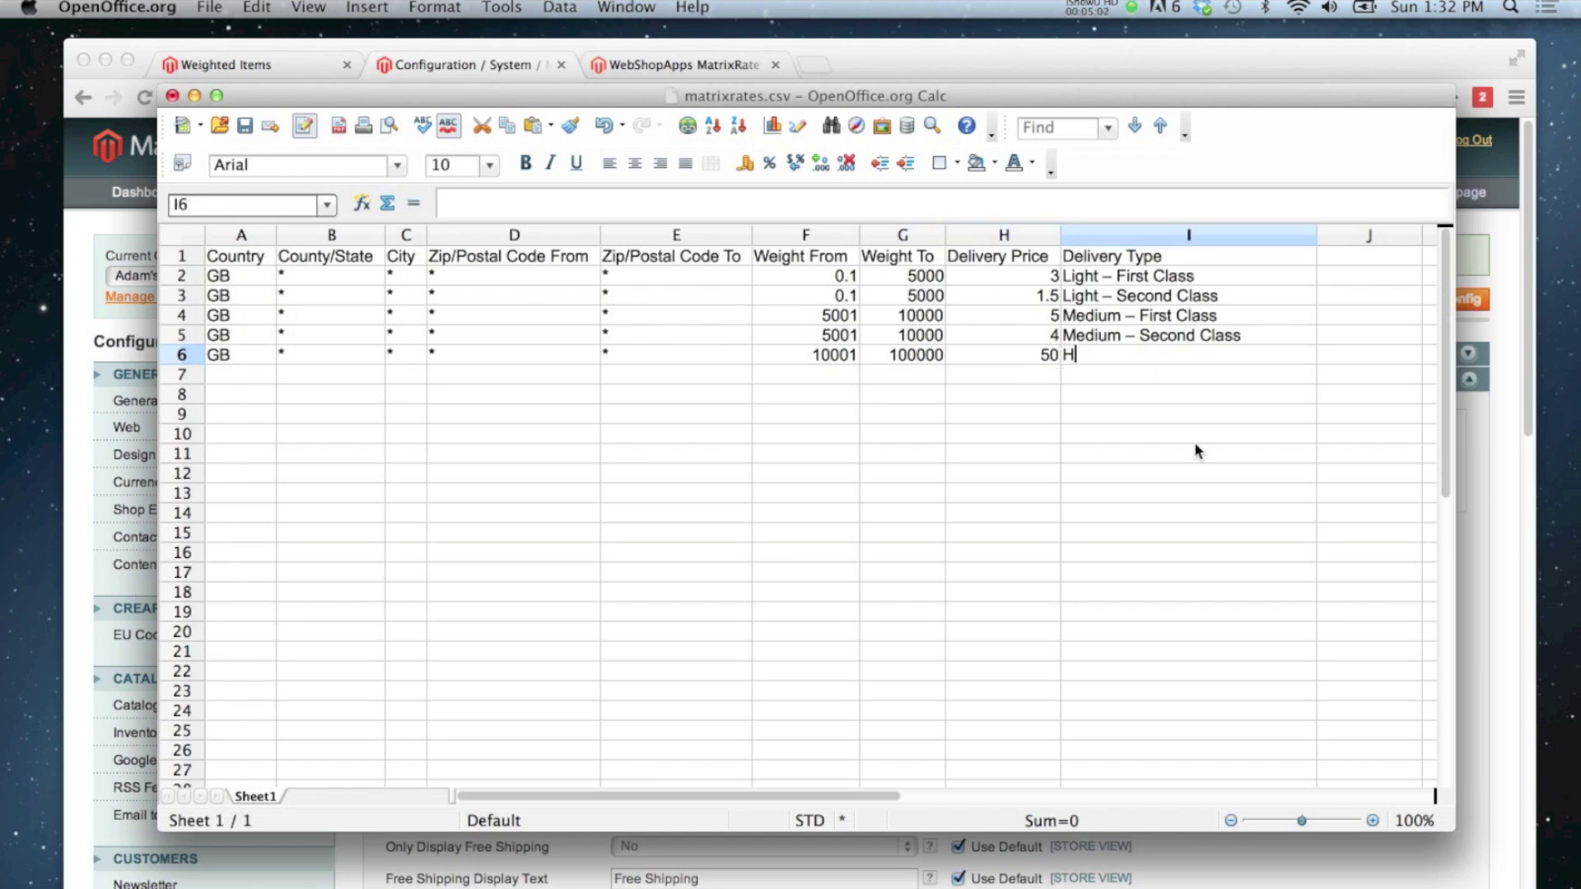
{"action": "type", "text": "Eavy Items"}
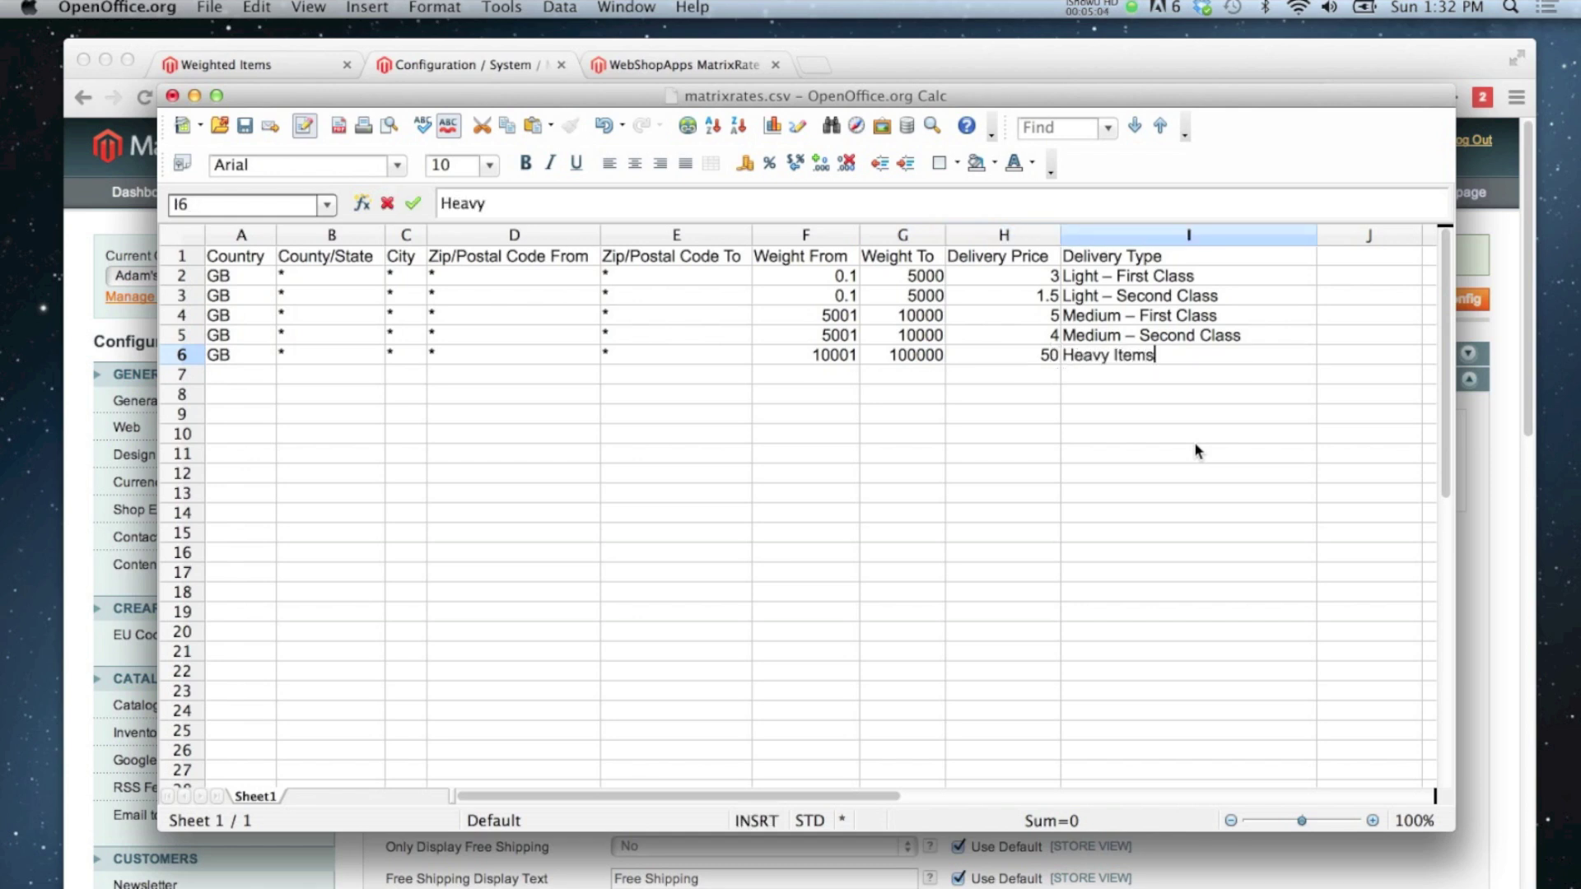
{"action": "key", "text": "Return"}
{"action": "key", "text": "Up"}
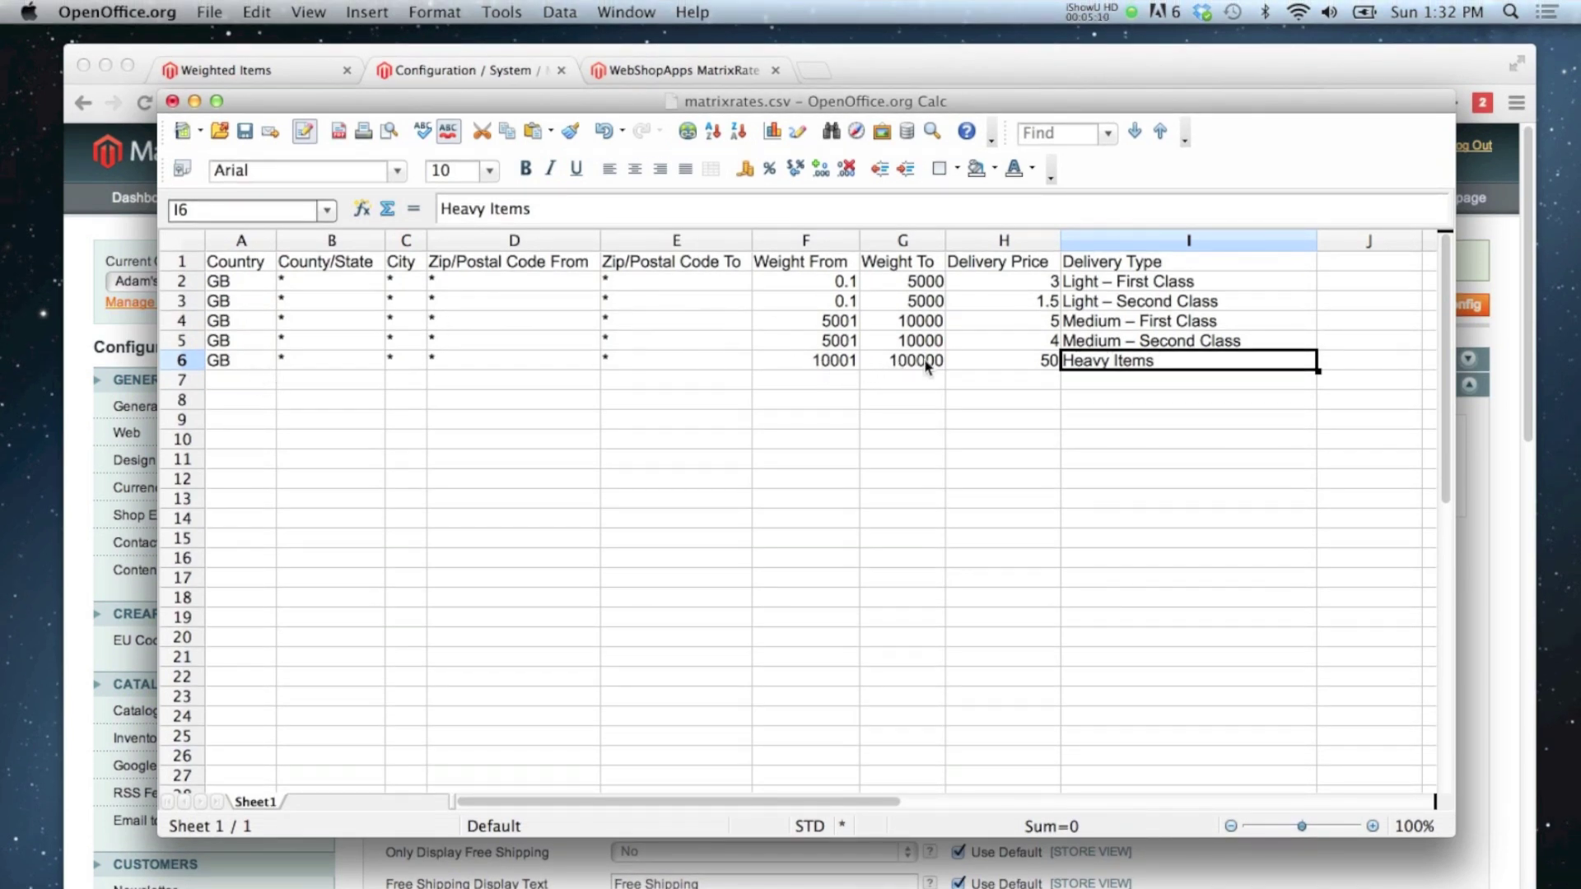
{"action": "left_click", "coordinate": [1123, 441]}
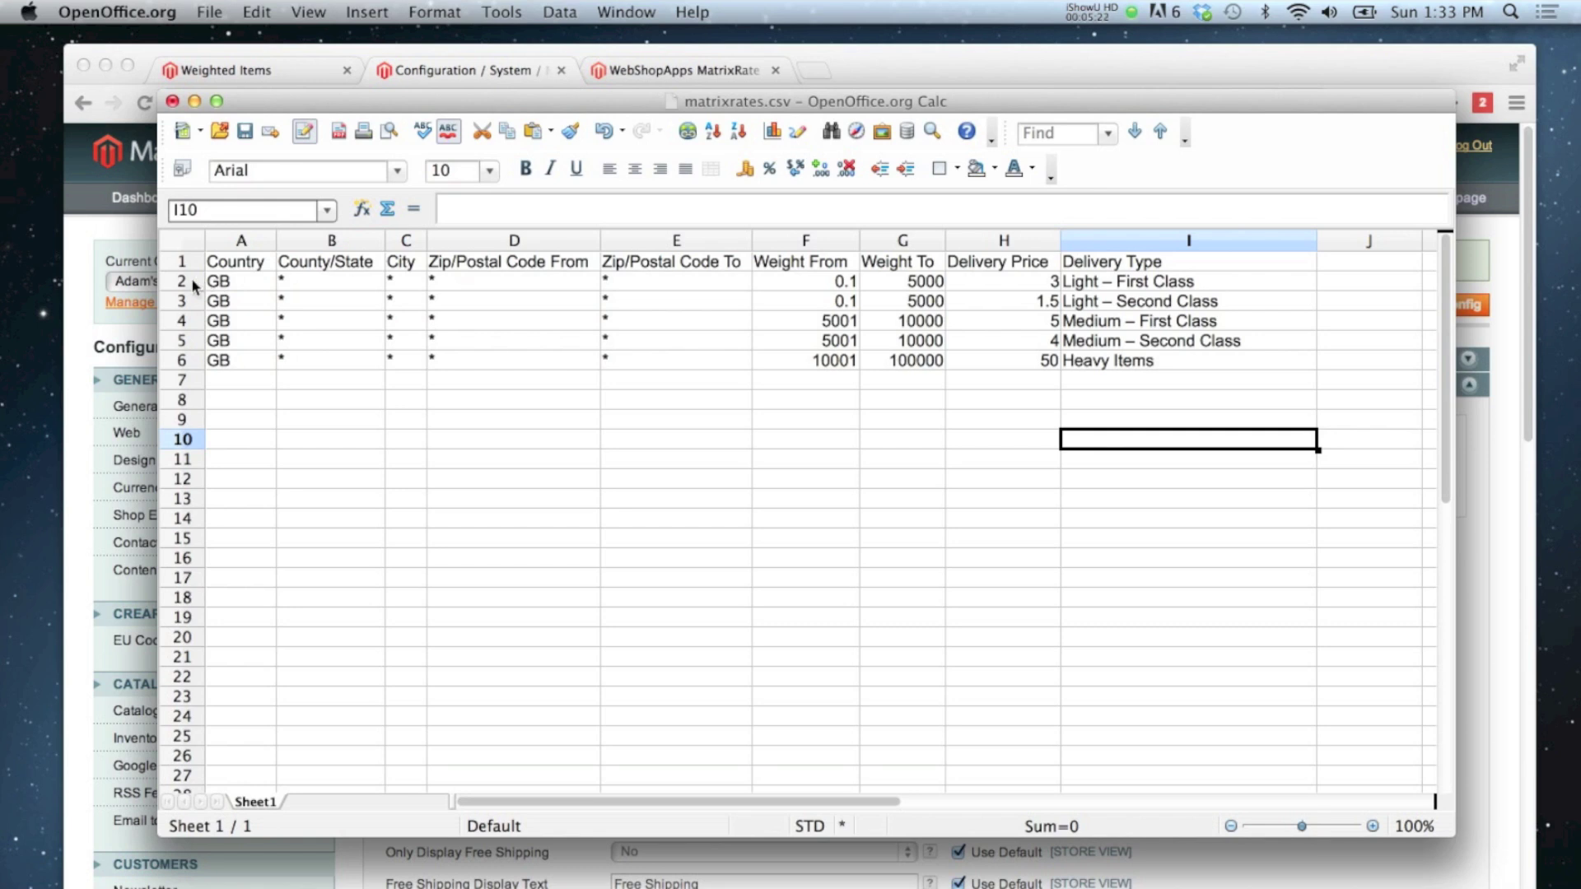
Step: Type sample countries US and FR in A7:A8, clear them, and select row 6
{"action": "left_click", "coordinate": [227, 380]}
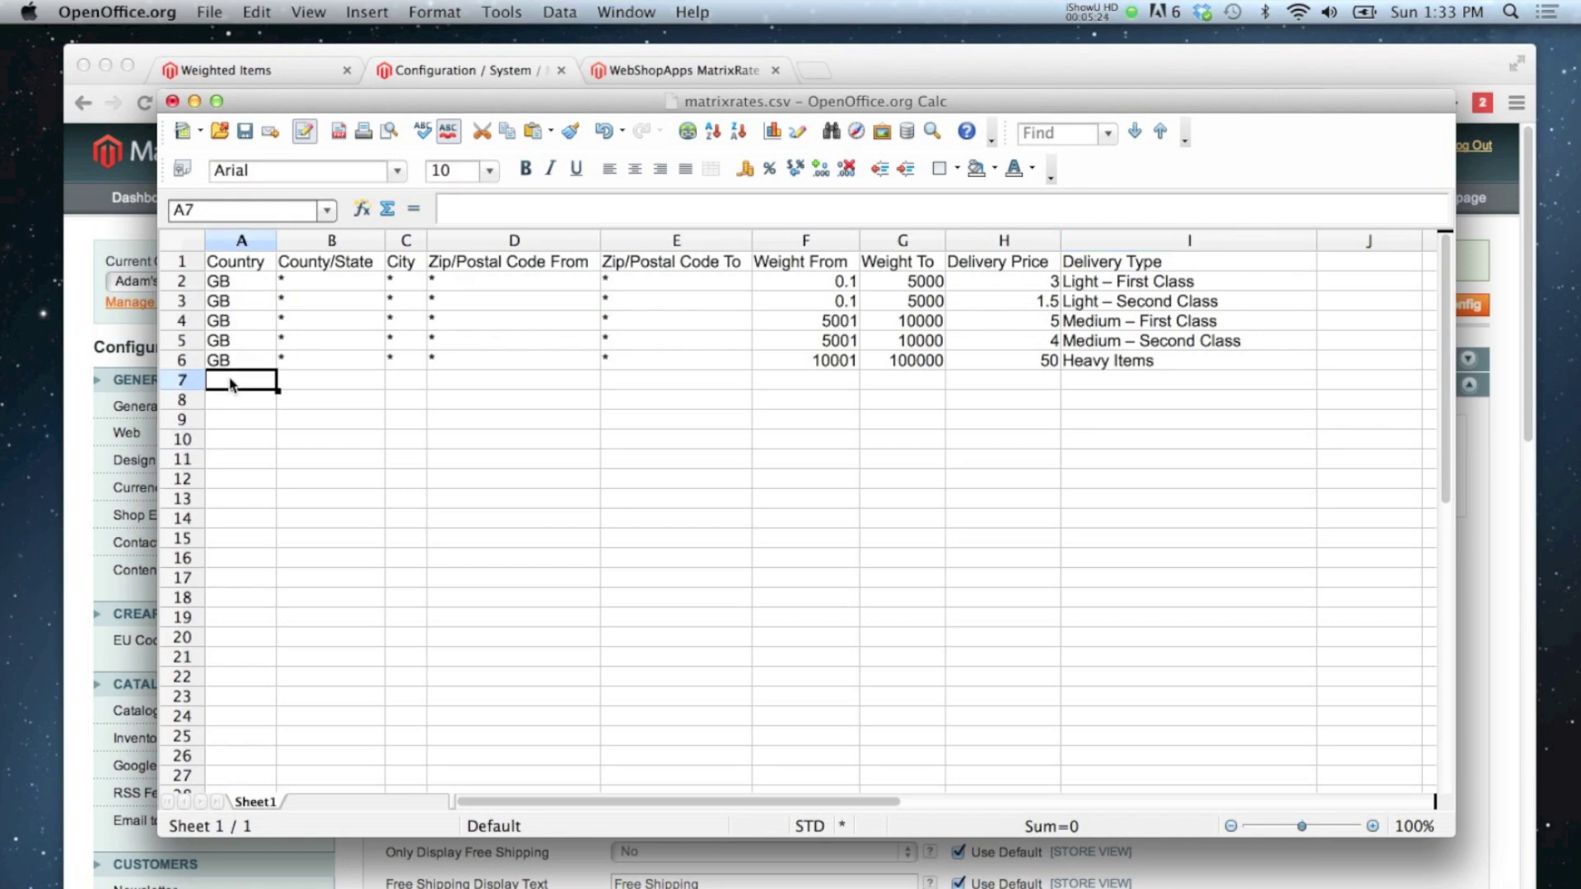
{"action": "type", "text": "US"}
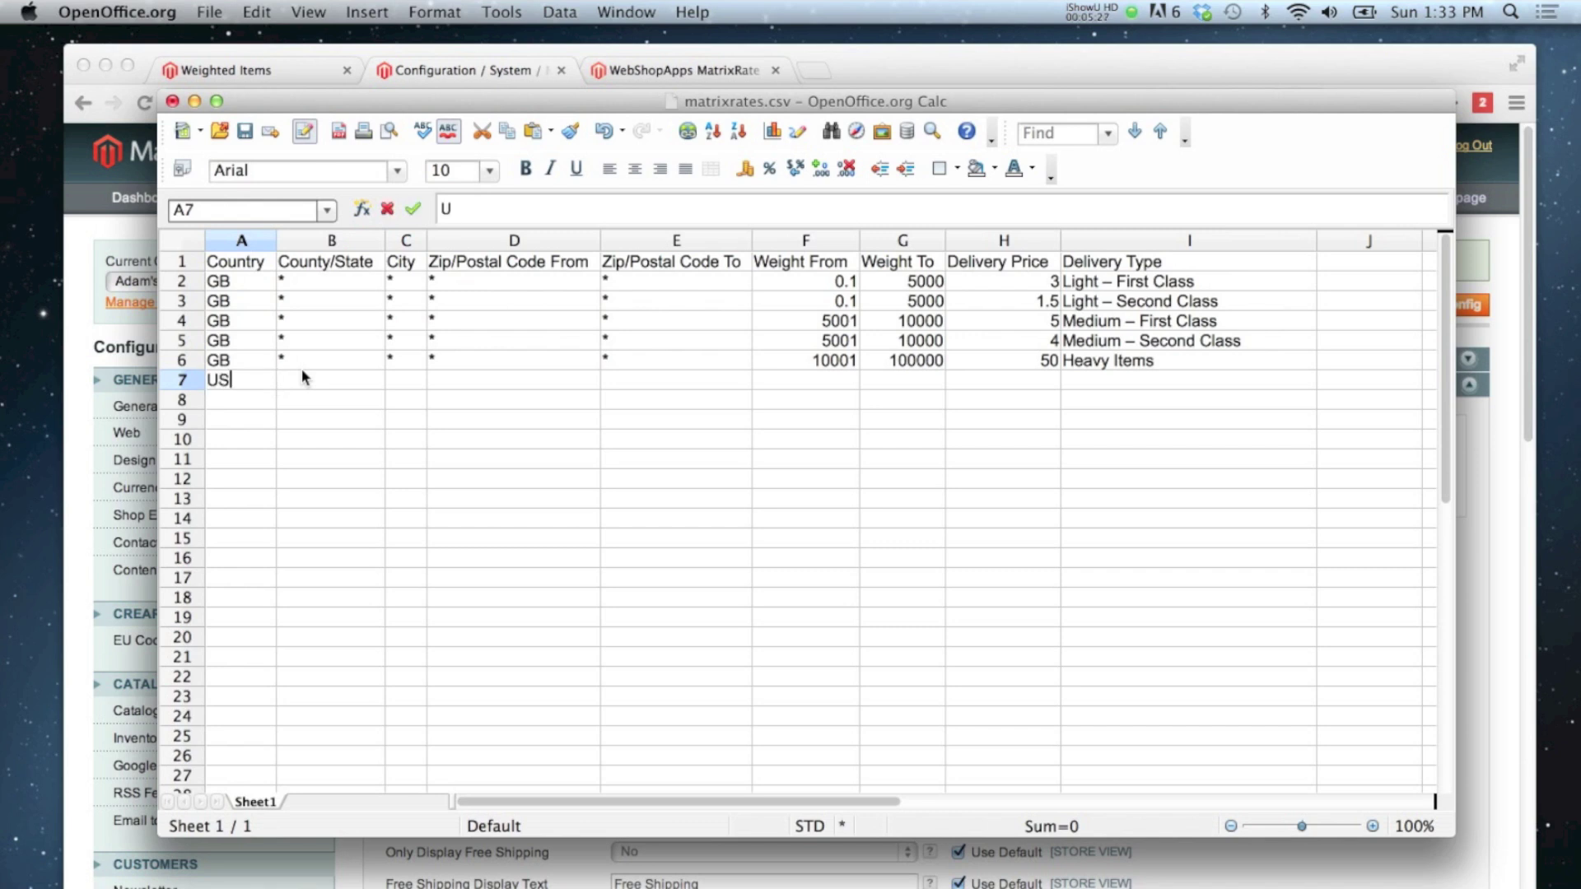
{"action": "key", "text": "Return"}
{"action": "type", "text": "FR"}
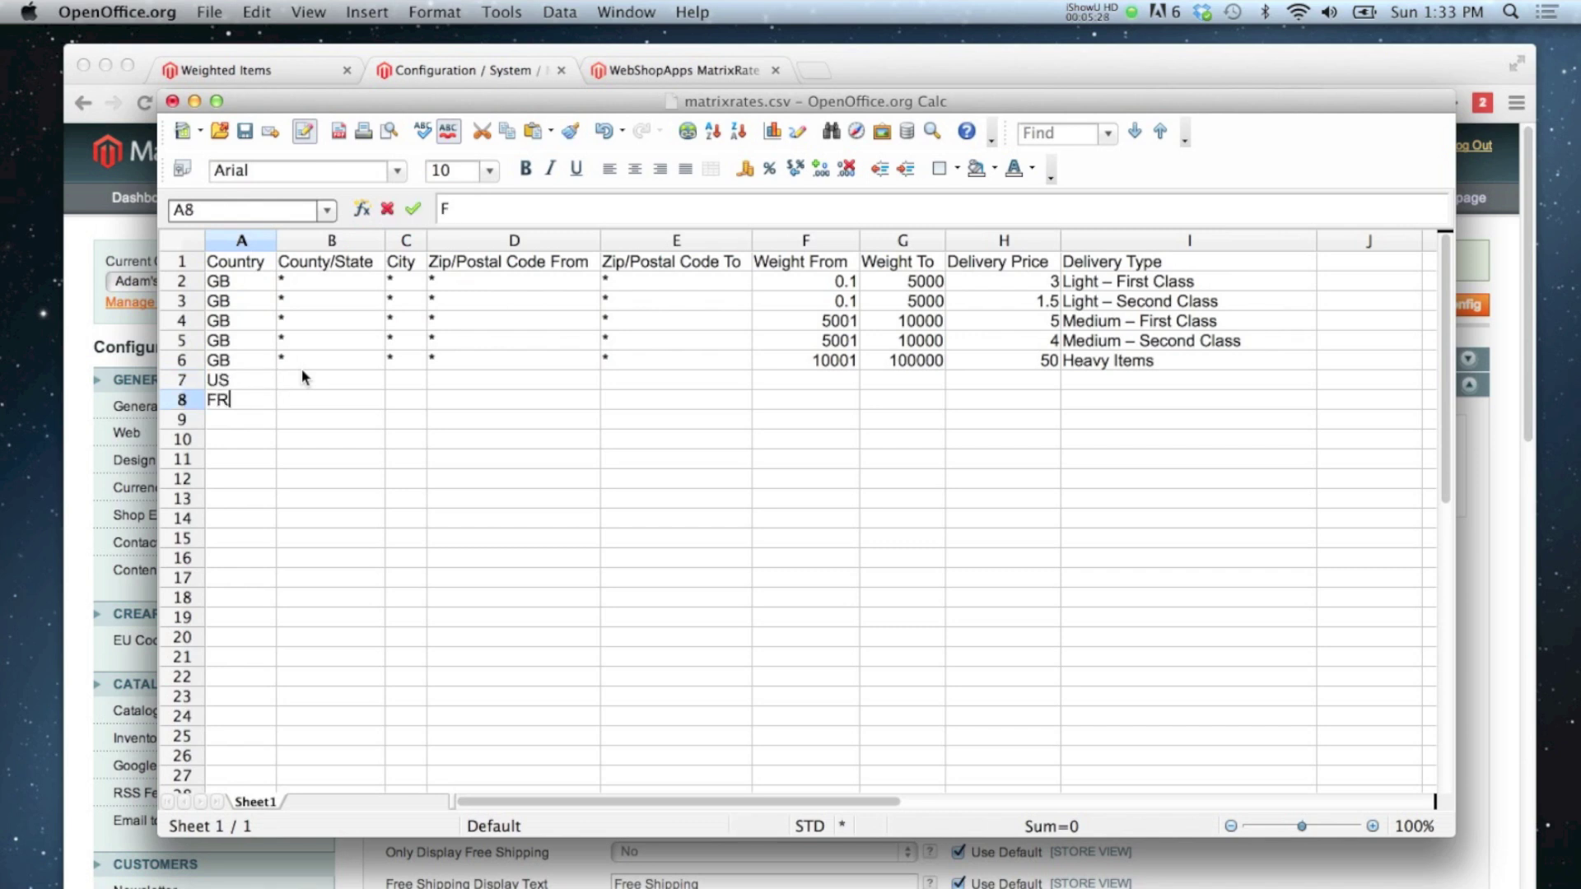
{"action": "key", "text": "shift+Up"}
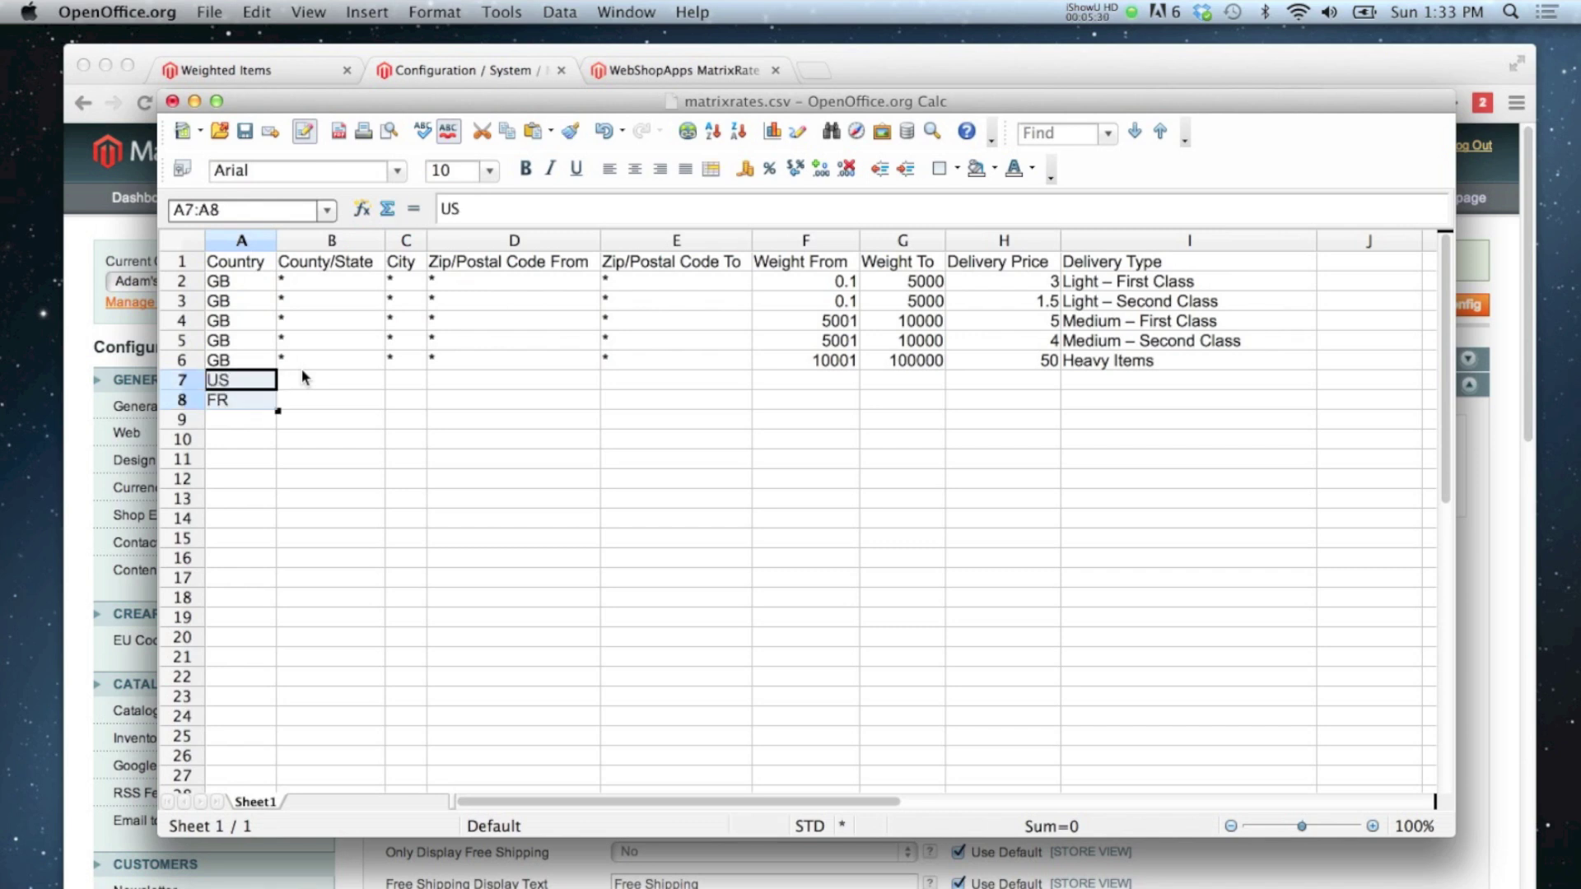
{"action": "key", "text": "Delete"}
{"action": "left_click", "coordinate": [314, 374]}
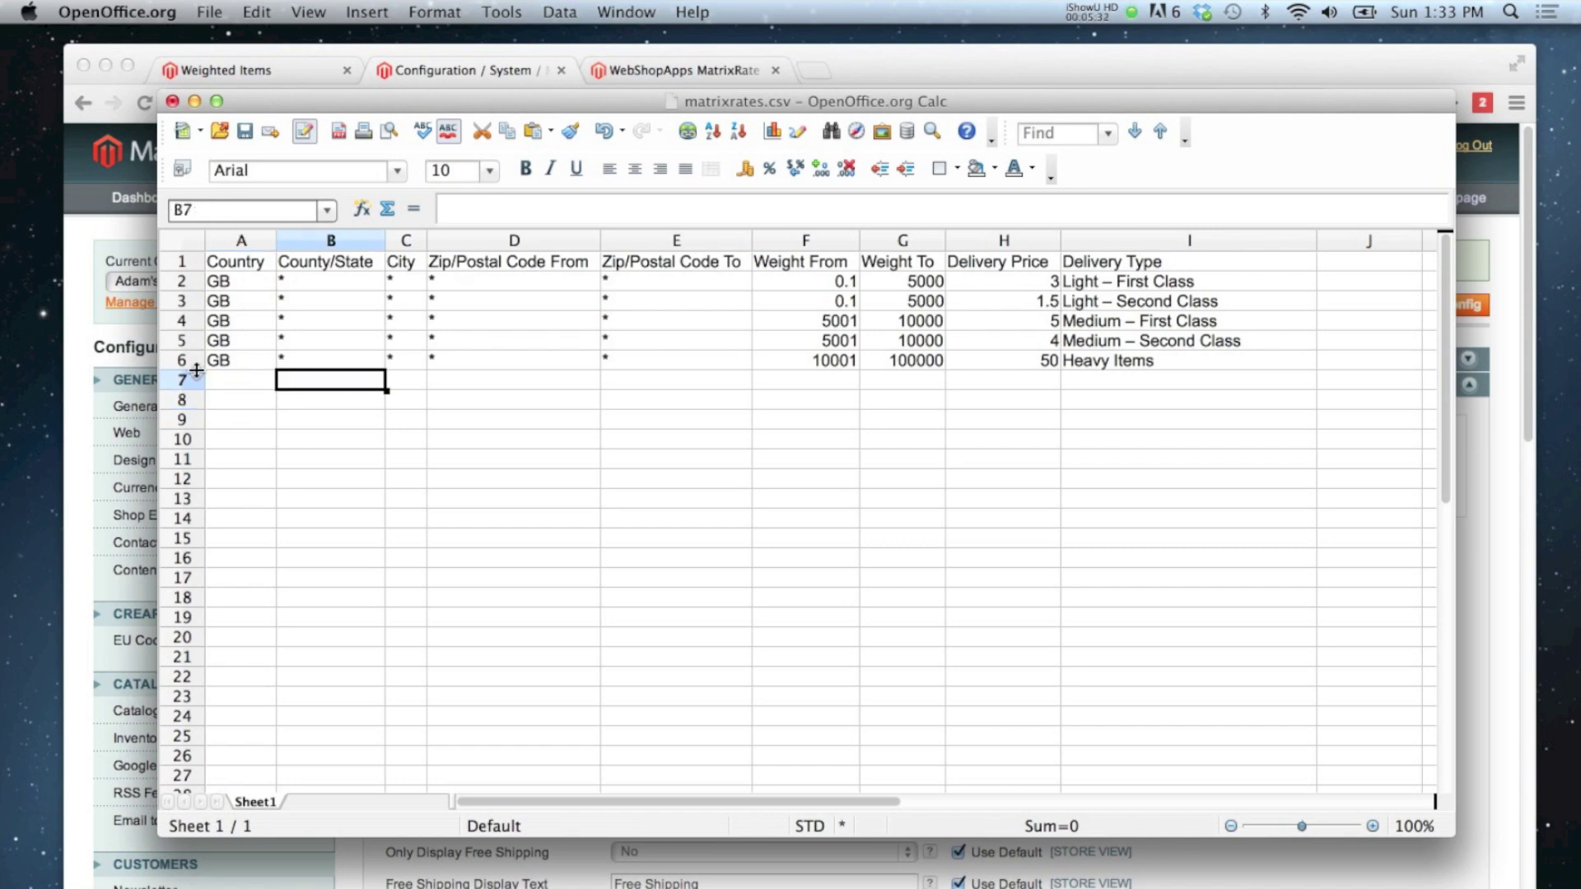
{"action": "left_click", "coordinate": [183, 361]}
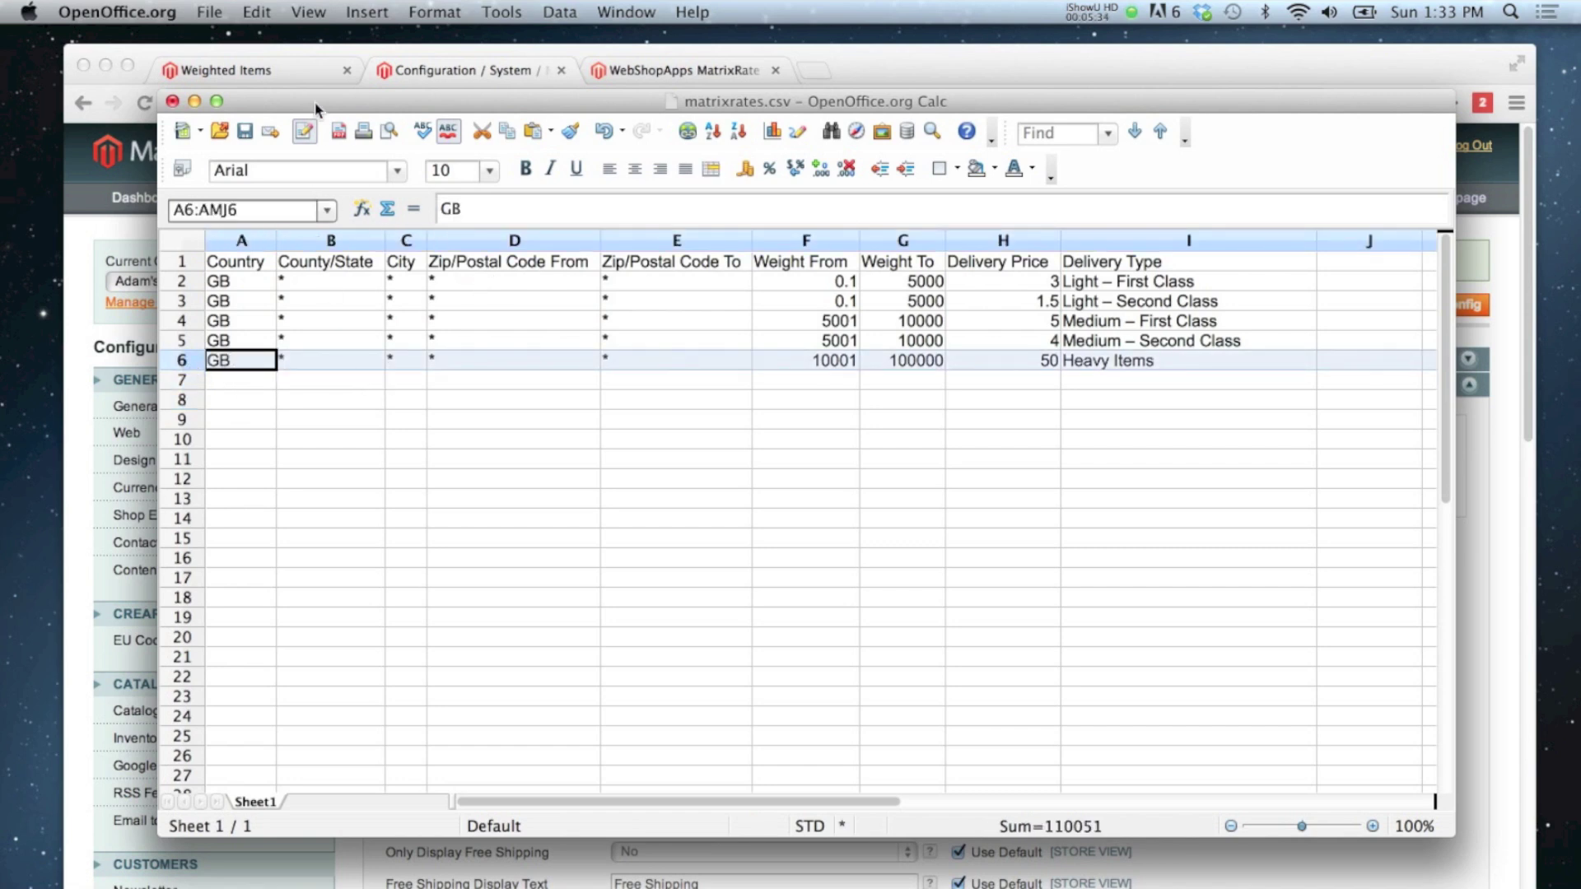
Step: Save the sheet to the Desktop as matrixrates.csv, keeping Text CSV with UTF-8 and comma delimiters
{"action": "left_click", "coordinate": [216, 15]}
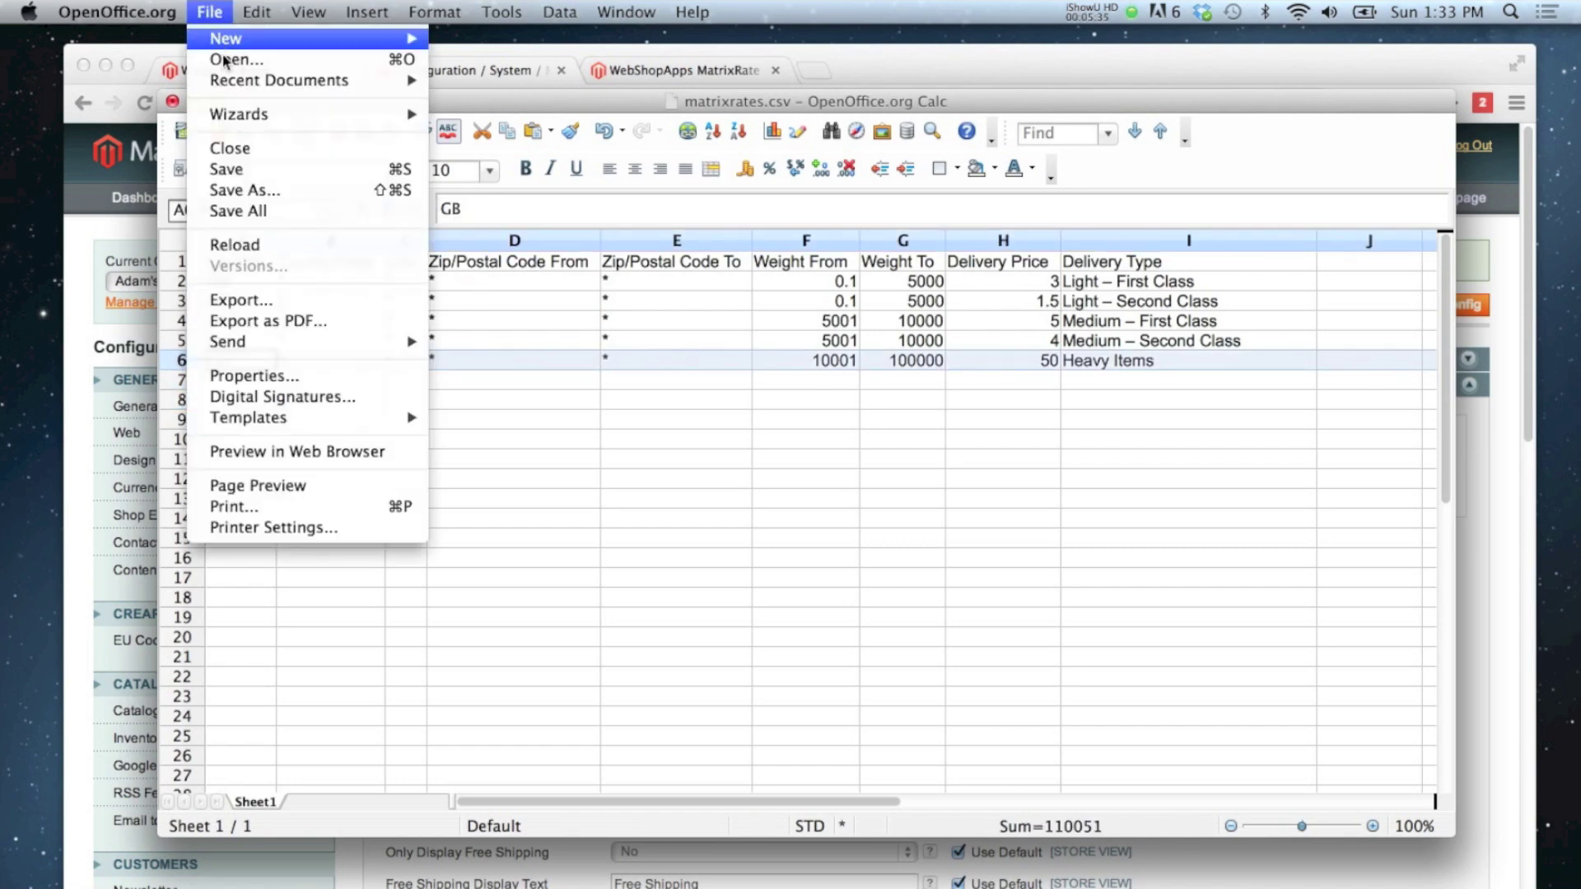
{"action": "left_click", "coordinate": [252, 191]}
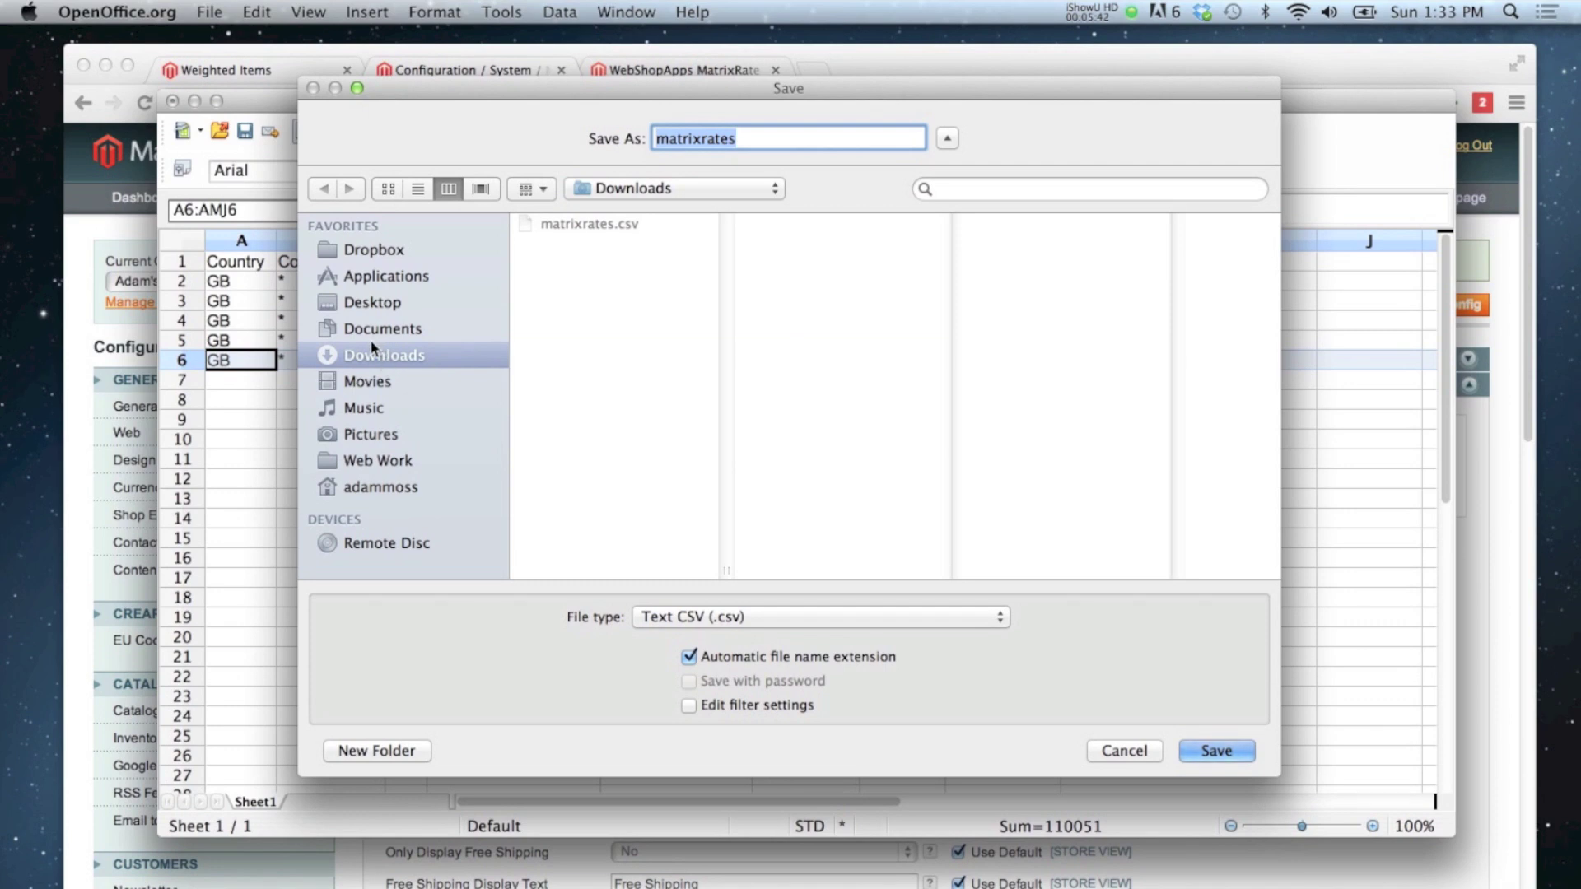
{"action": "left_click", "coordinate": [371, 304]}
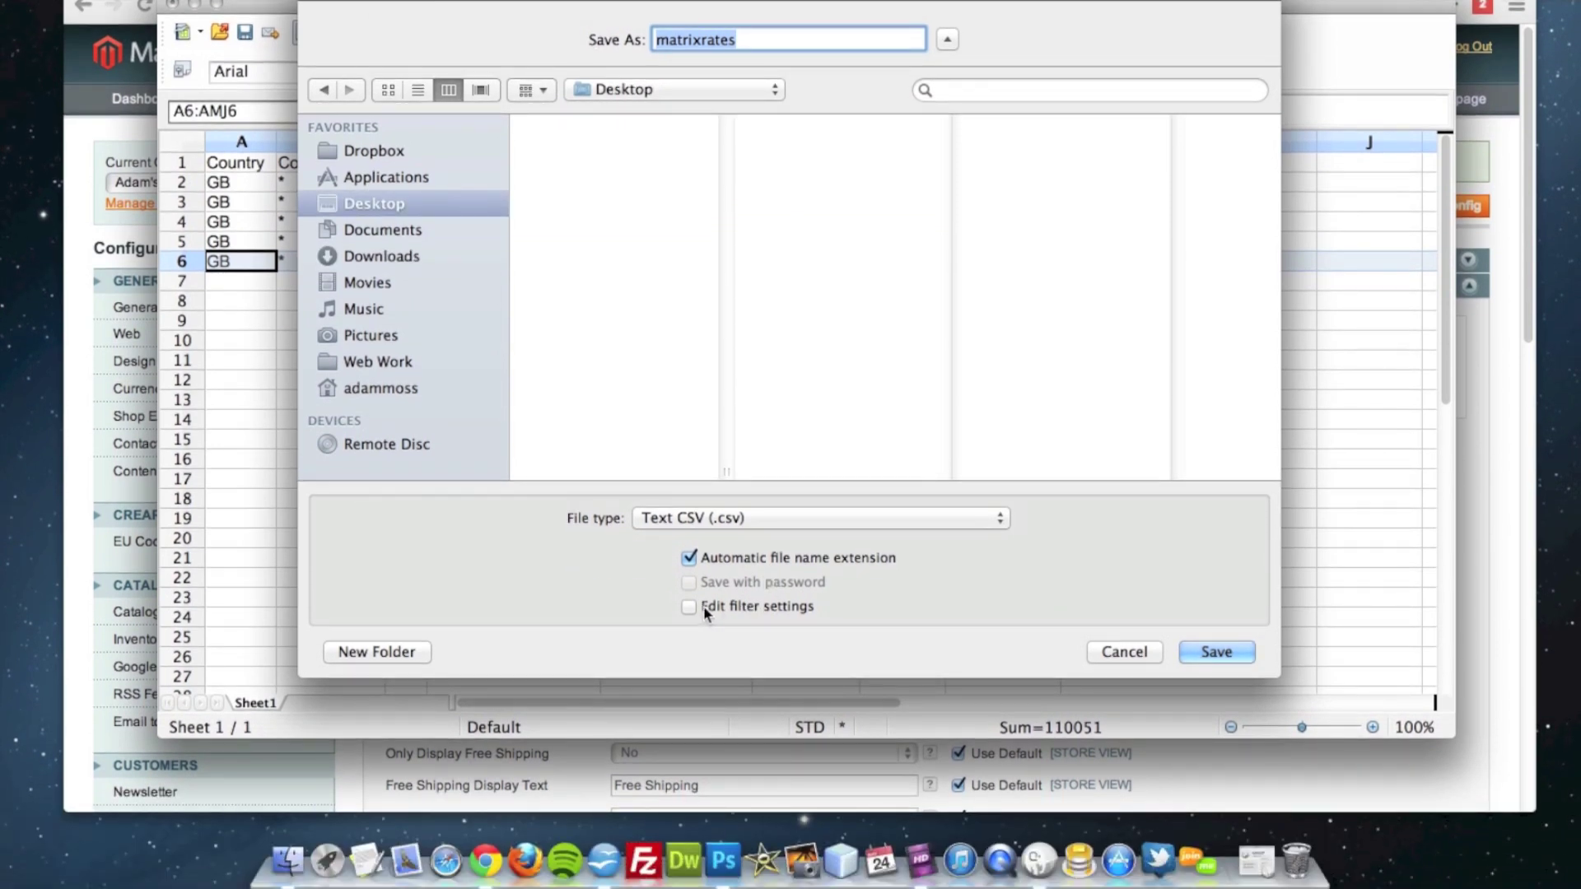
{"action": "left_click", "coordinate": [724, 609]}
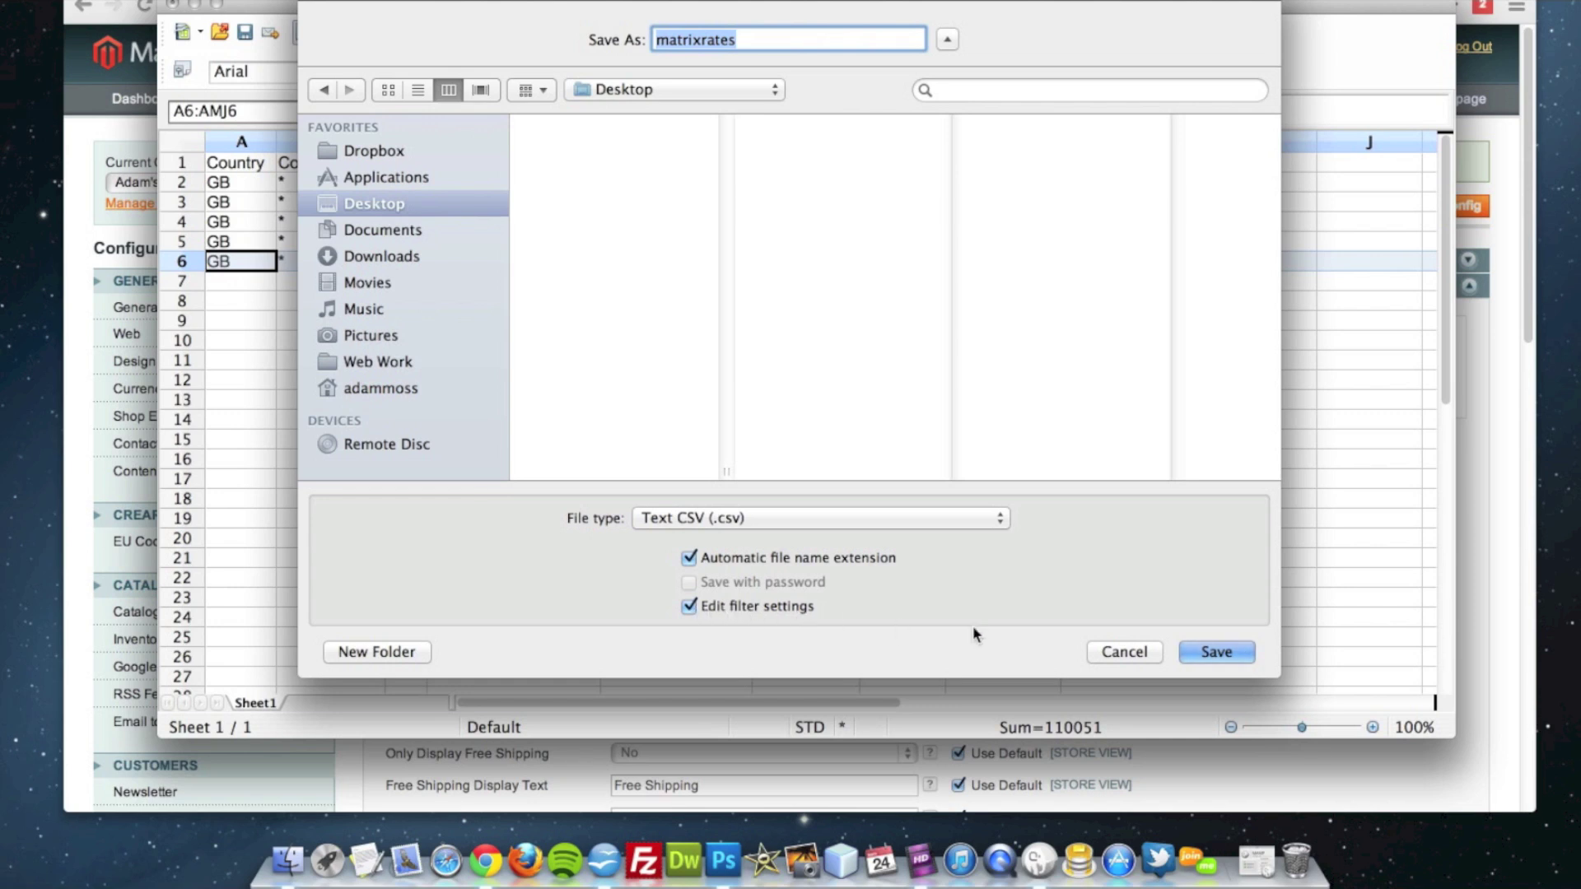
{"action": "left_click", "coordinate": [1216, 652]}
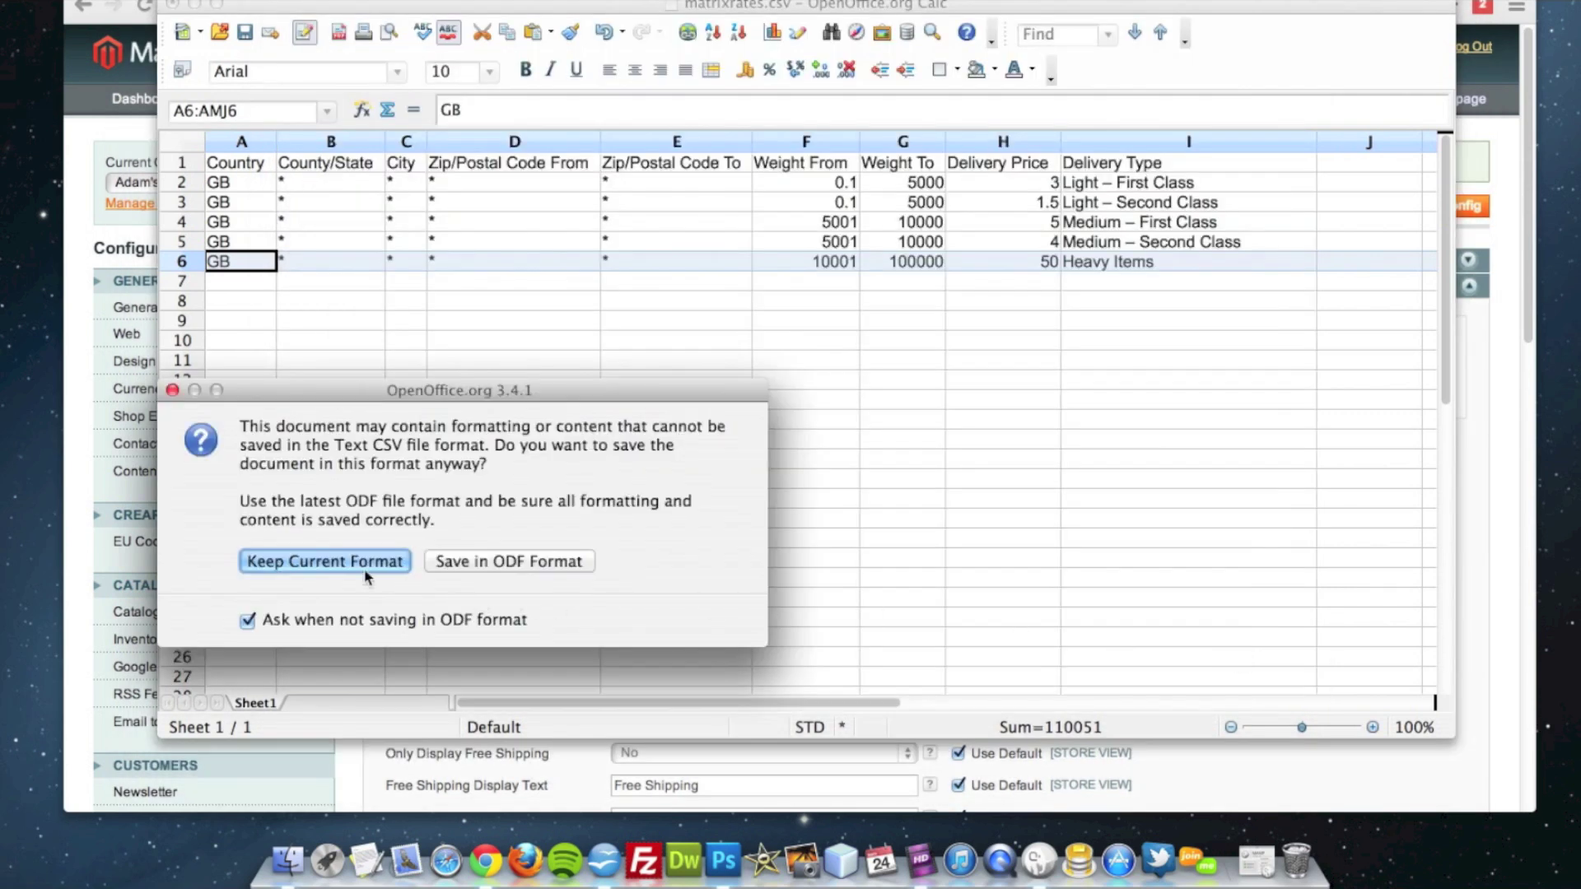
{"action": "left_click", "coordinate": [343, 560]}
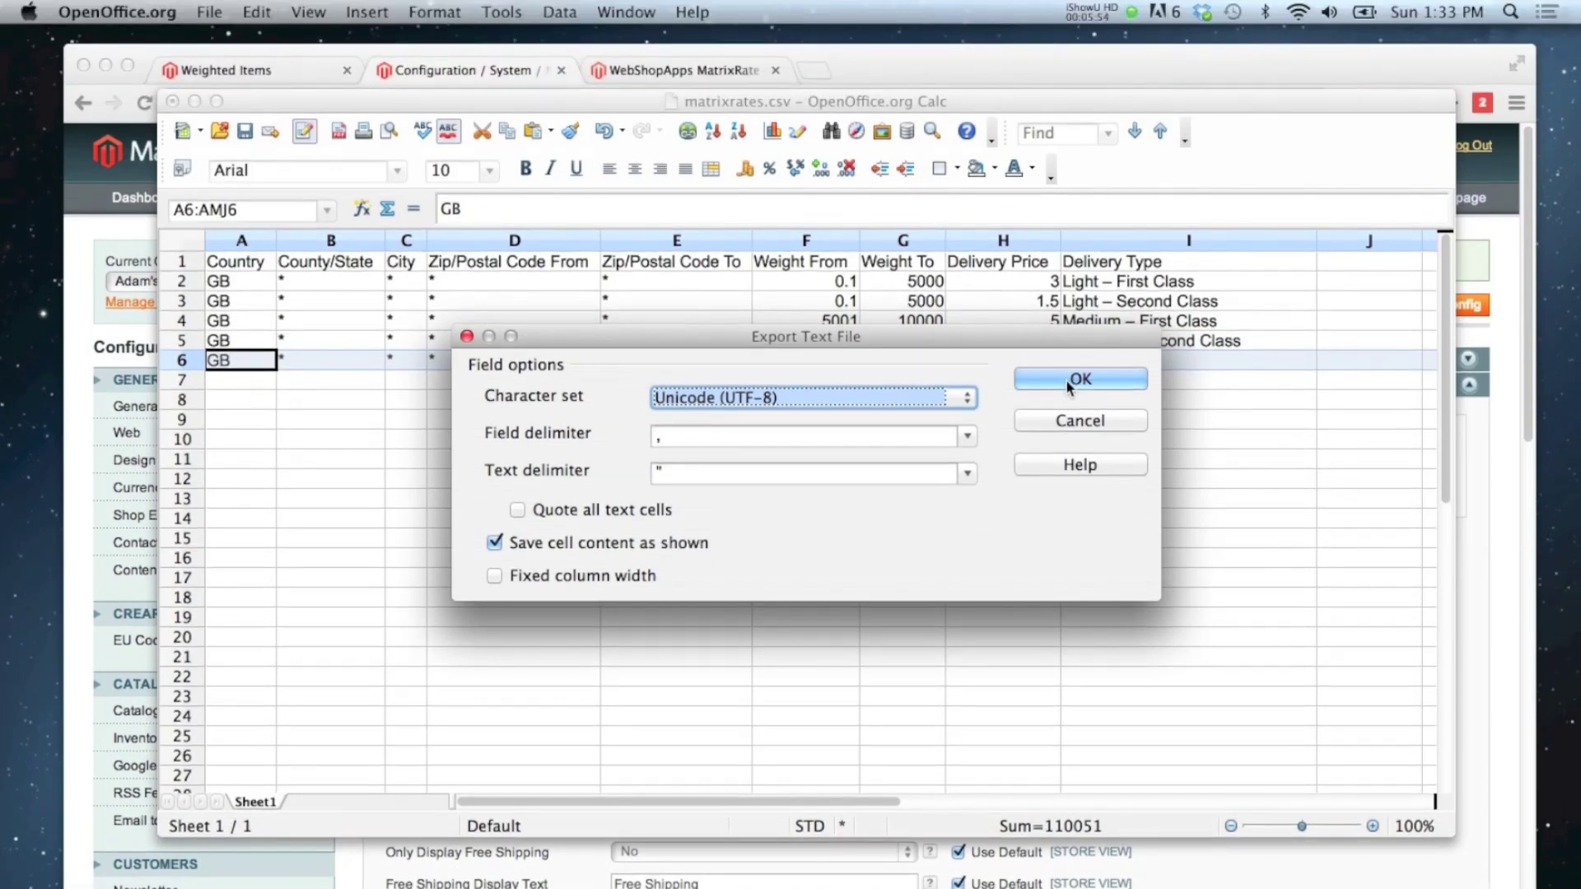
{"action": "left_click", "coordinate": [1067, 383]}
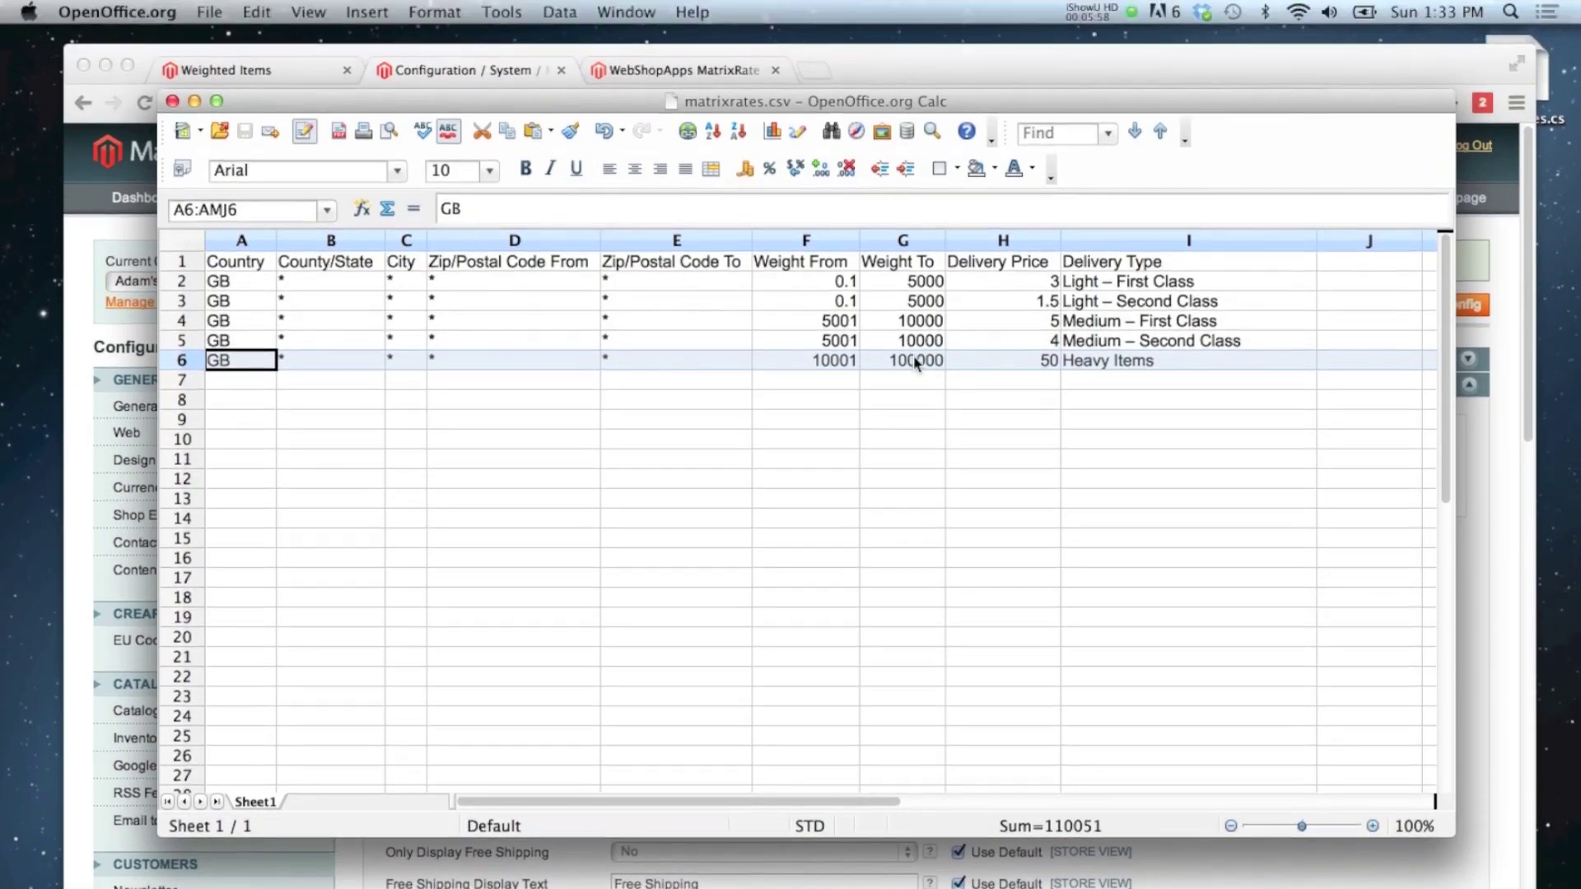
{"action": "left_click", "coordinate": [917, 380]}
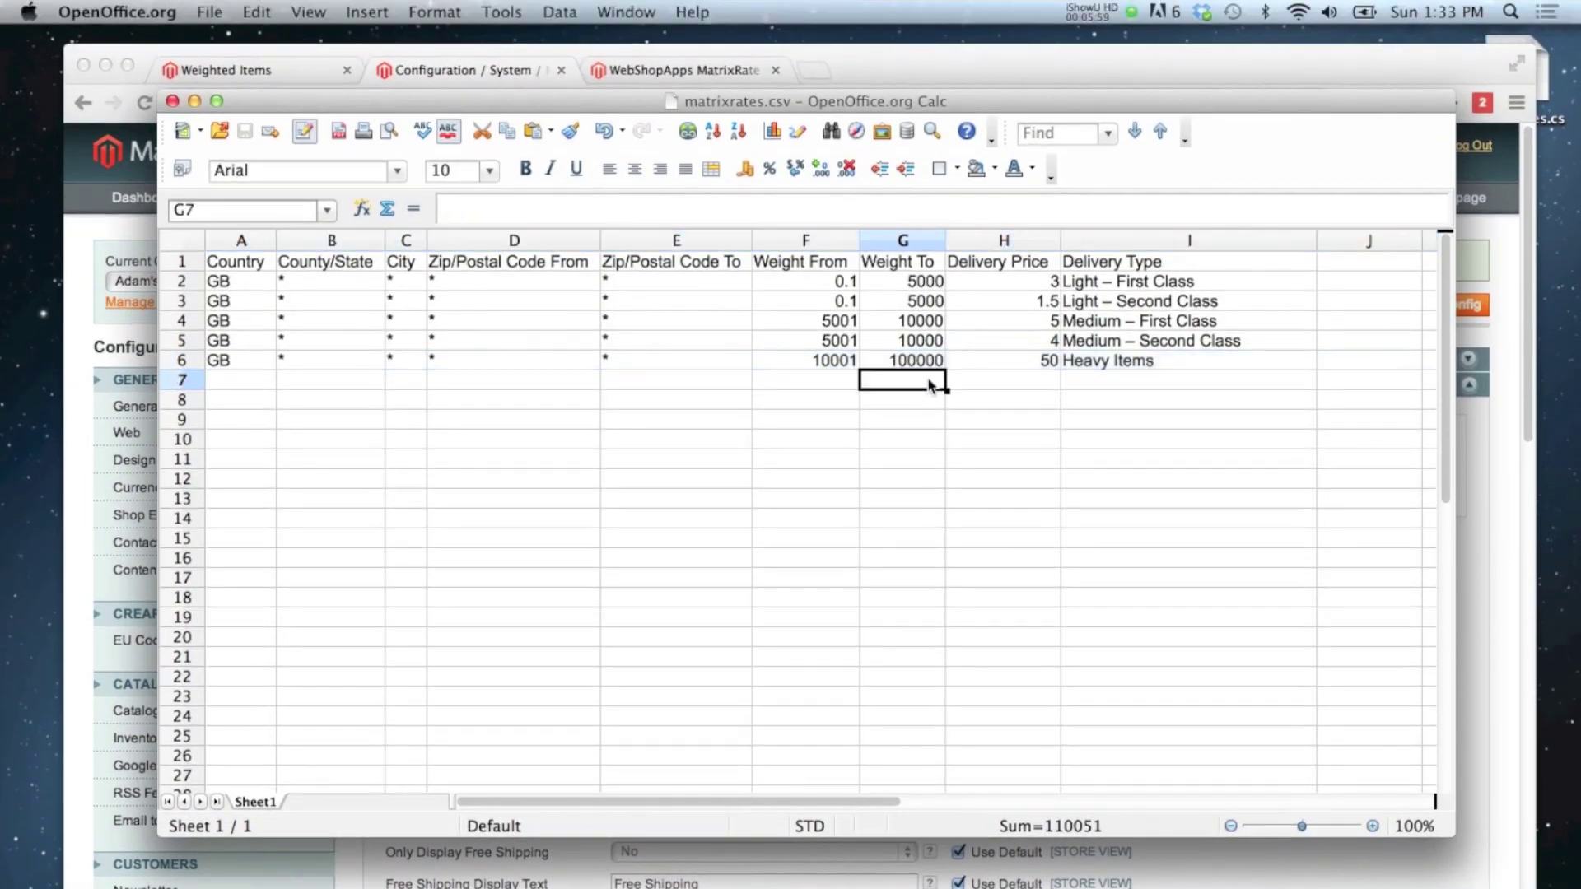
Step: Choose Desktop/matrixrates.csv as the Matrix Rates import file and save the configuration
{"action": "left_click", "coordinate": [1503, 411]}
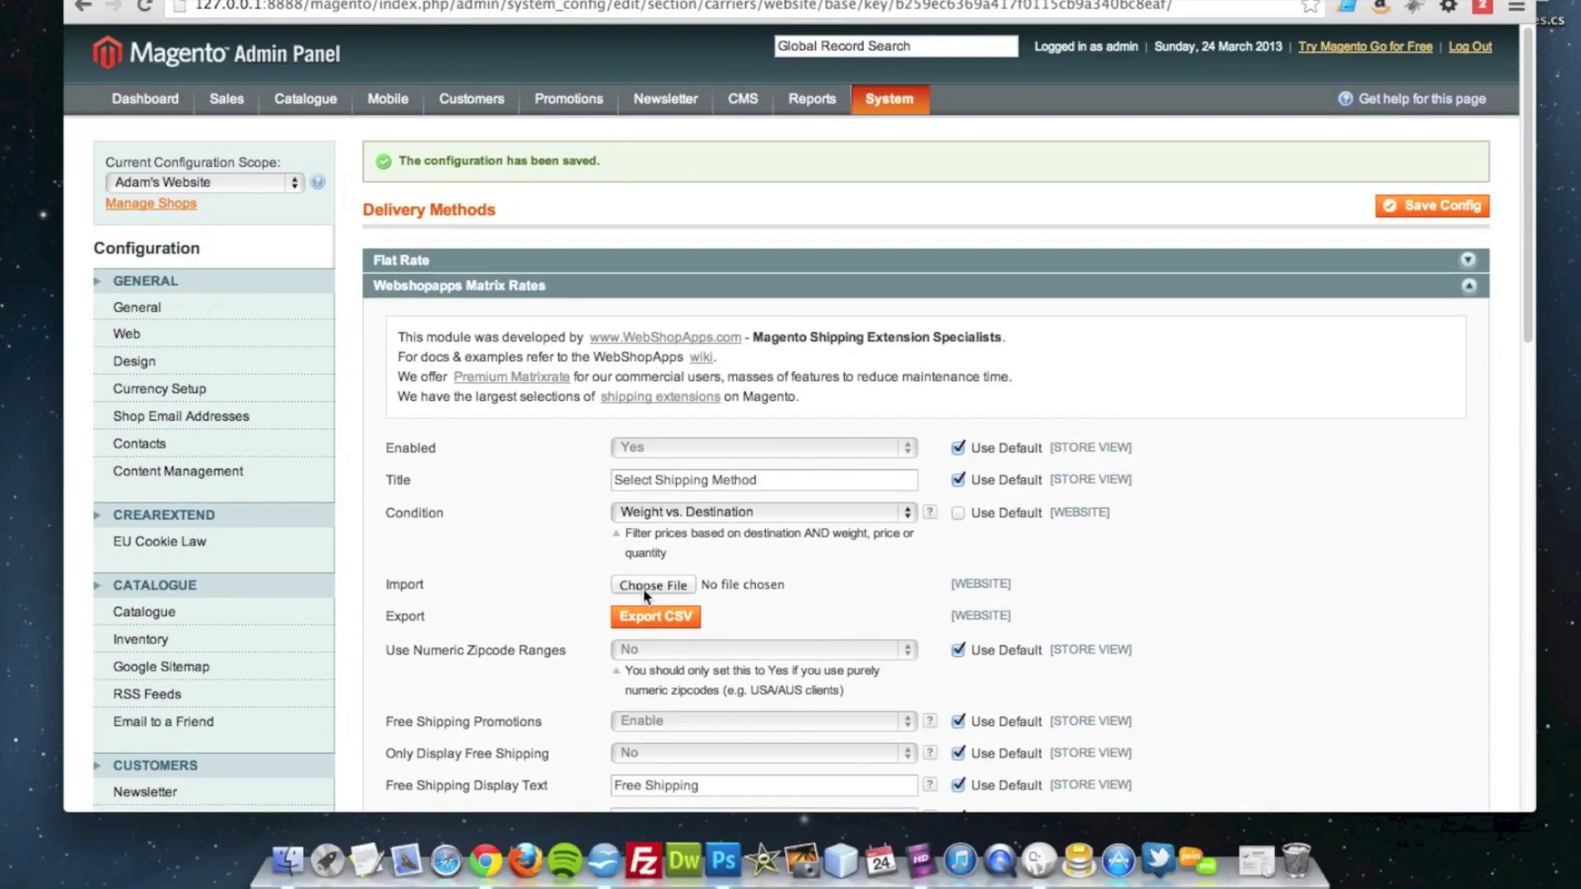
{"action": "left_click", "coordinate": [646, 589]}
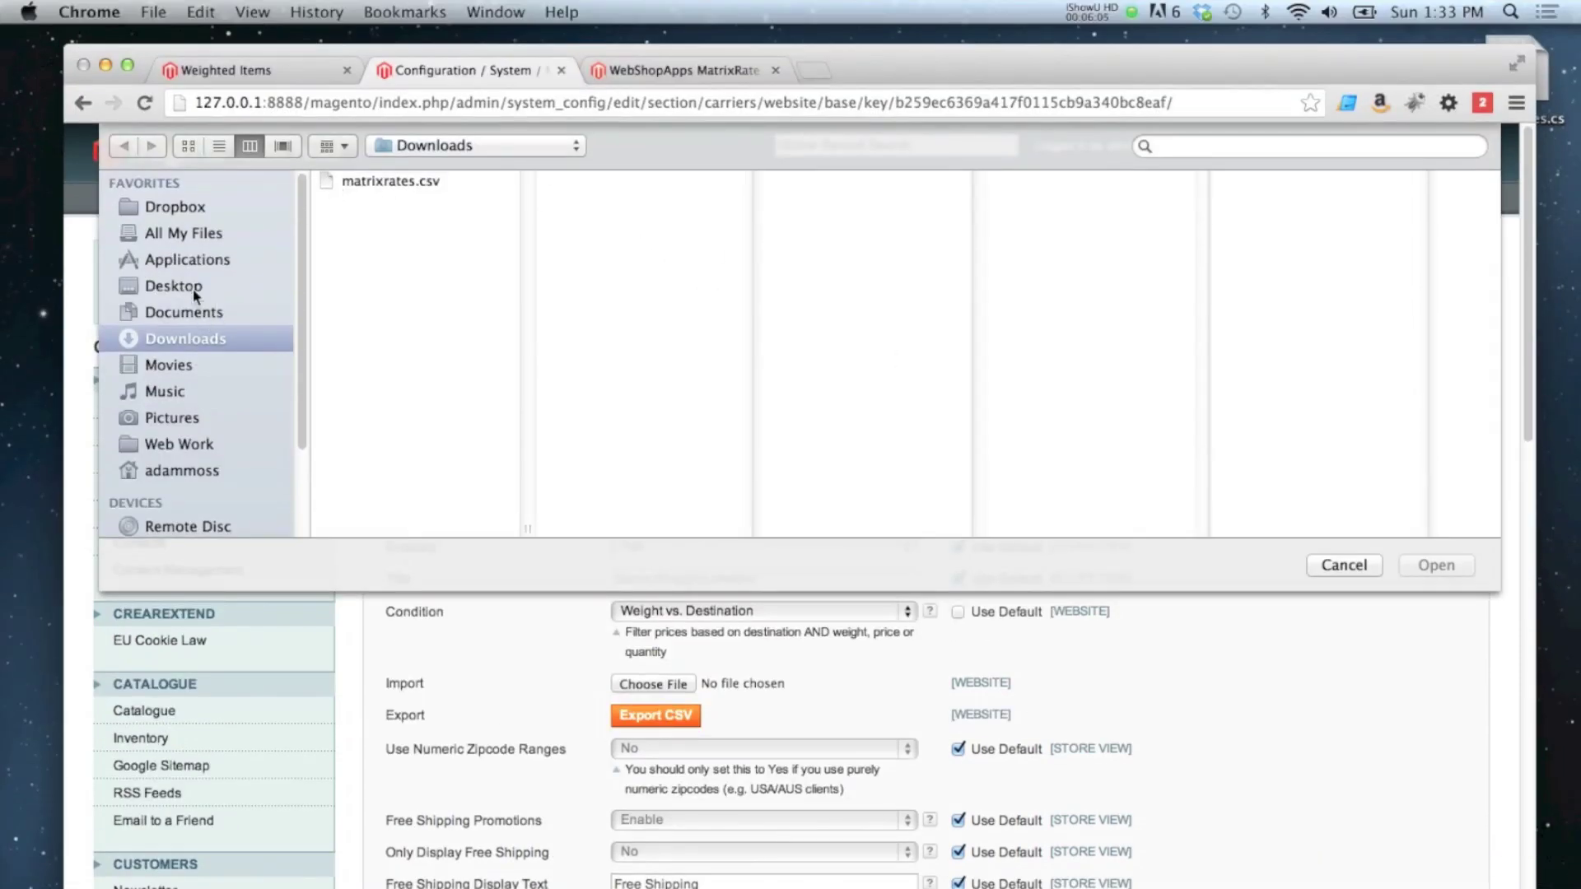
{"action": "left_click", "coordinate": [198, 288]}
{"action": "left_click", "coordinate": [389, 182]}
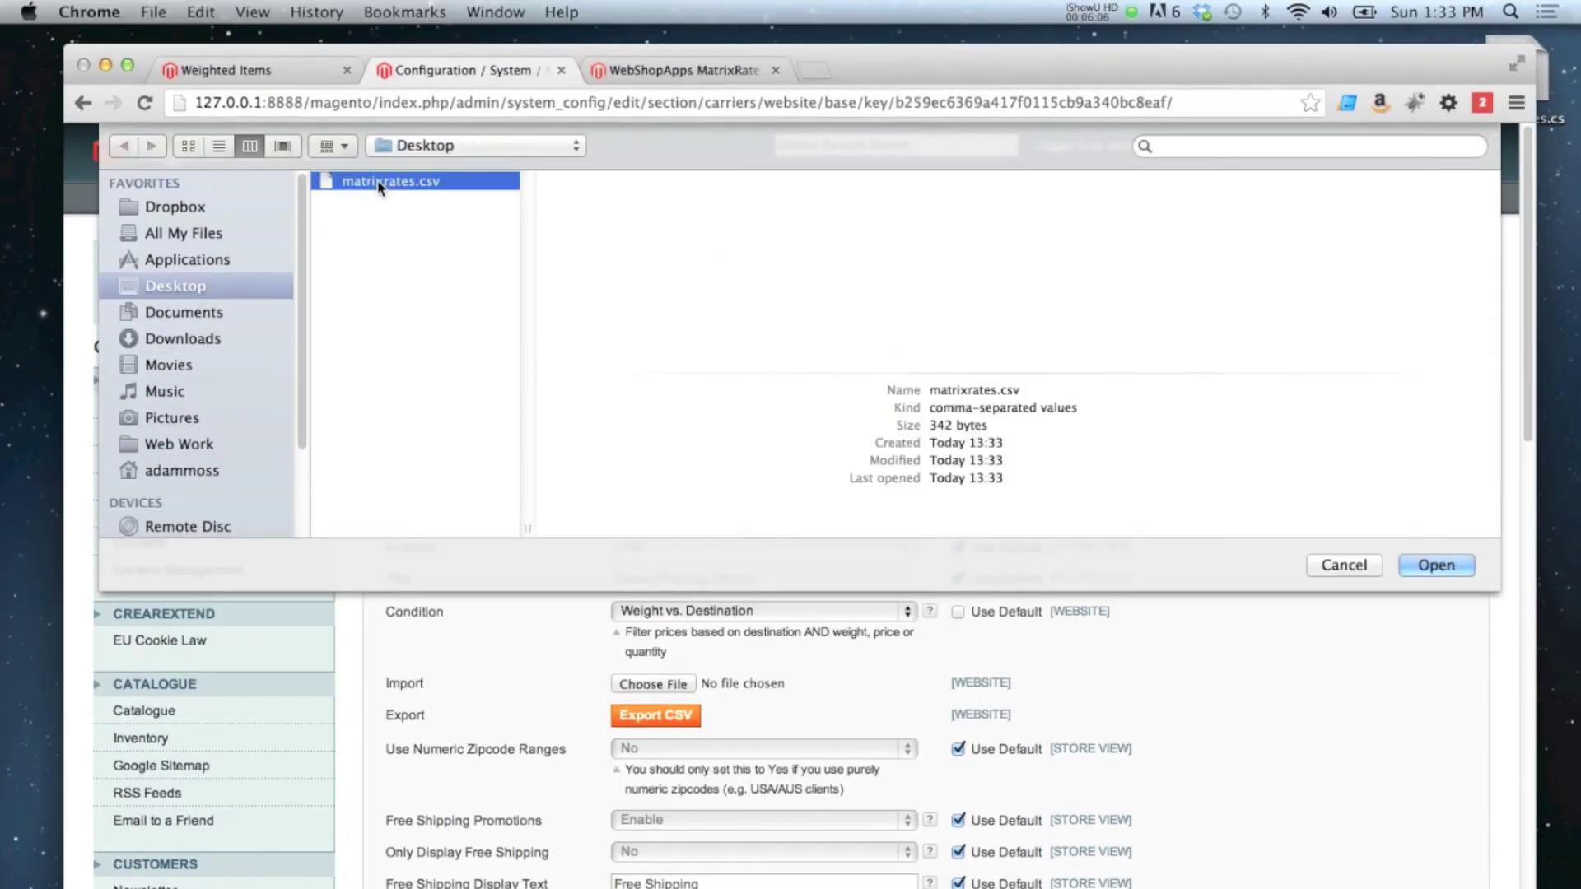
{"action": "key", "text": "Return"}
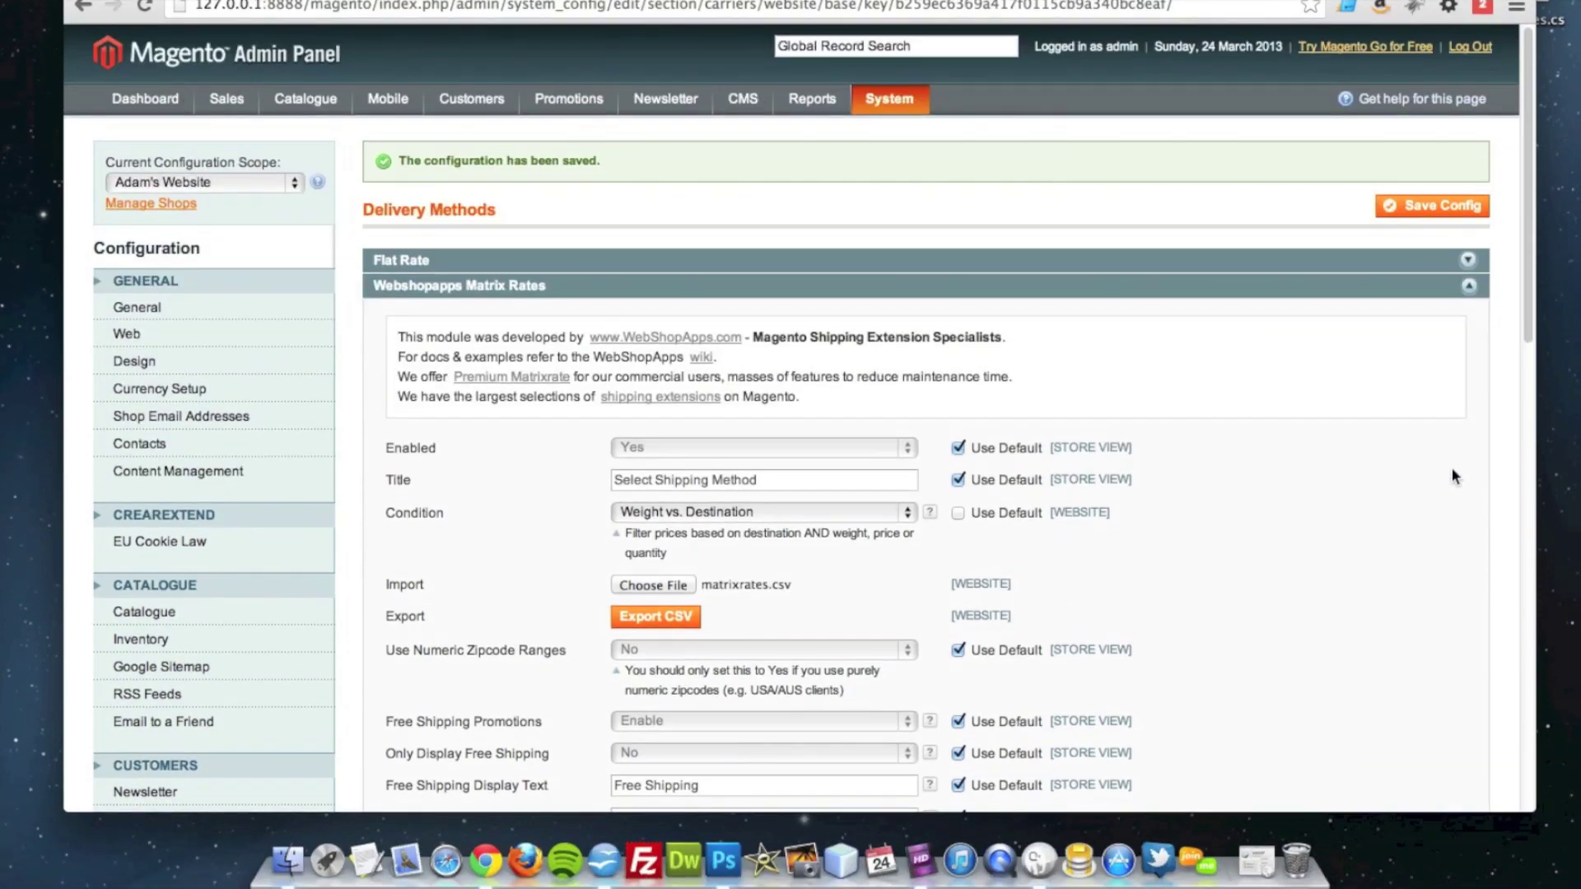
{"action": "left_click", "coordinate": [1446, 313]}
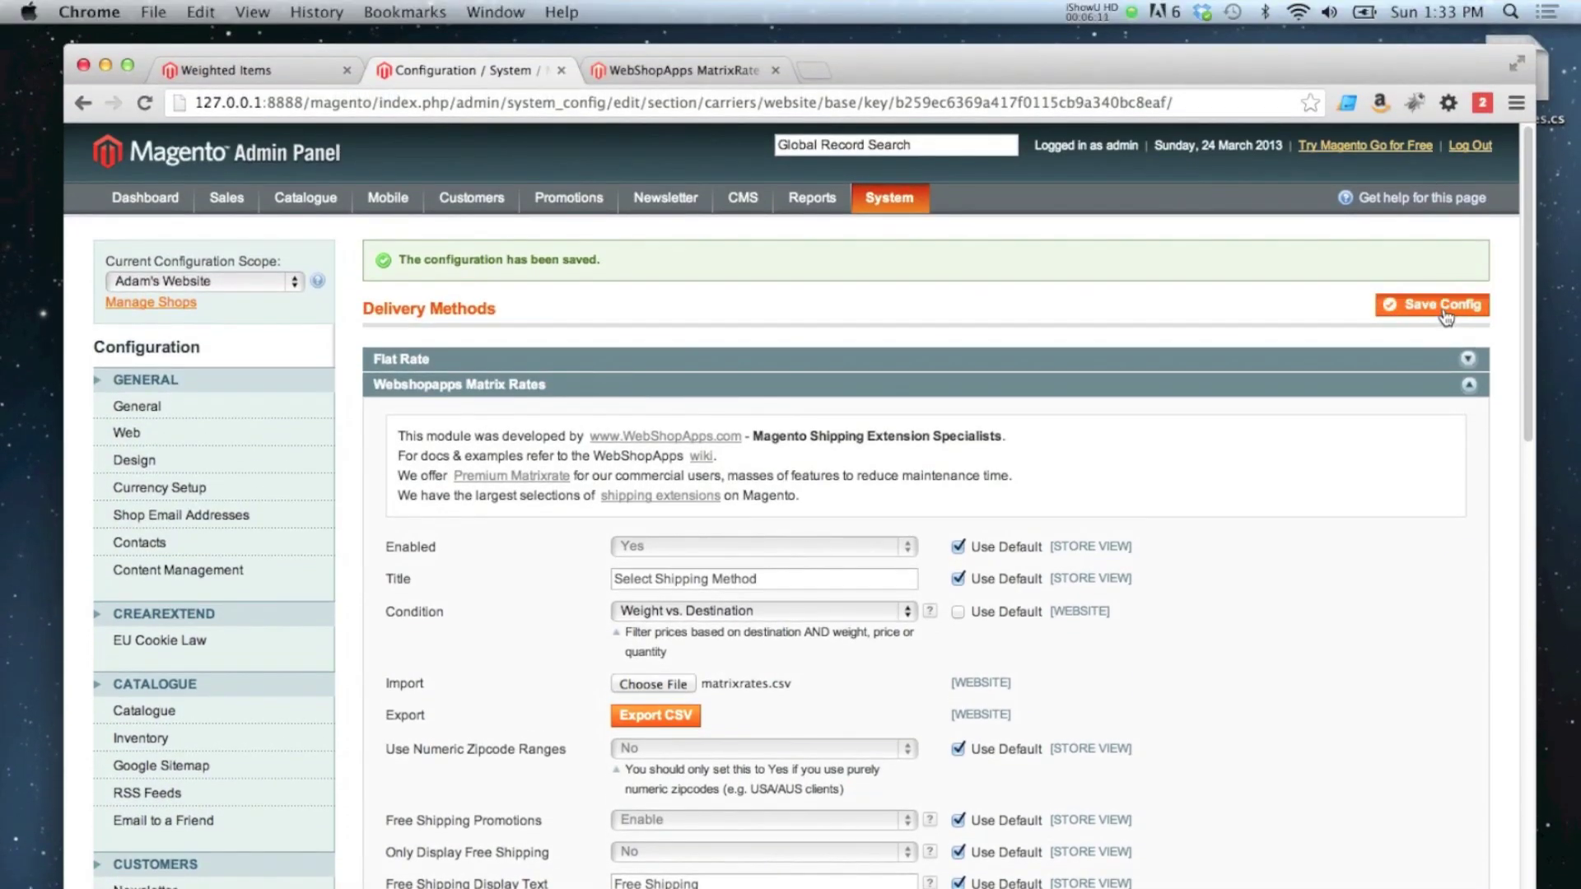
{"action": "left_click", "coordinate": [1447, 313]}
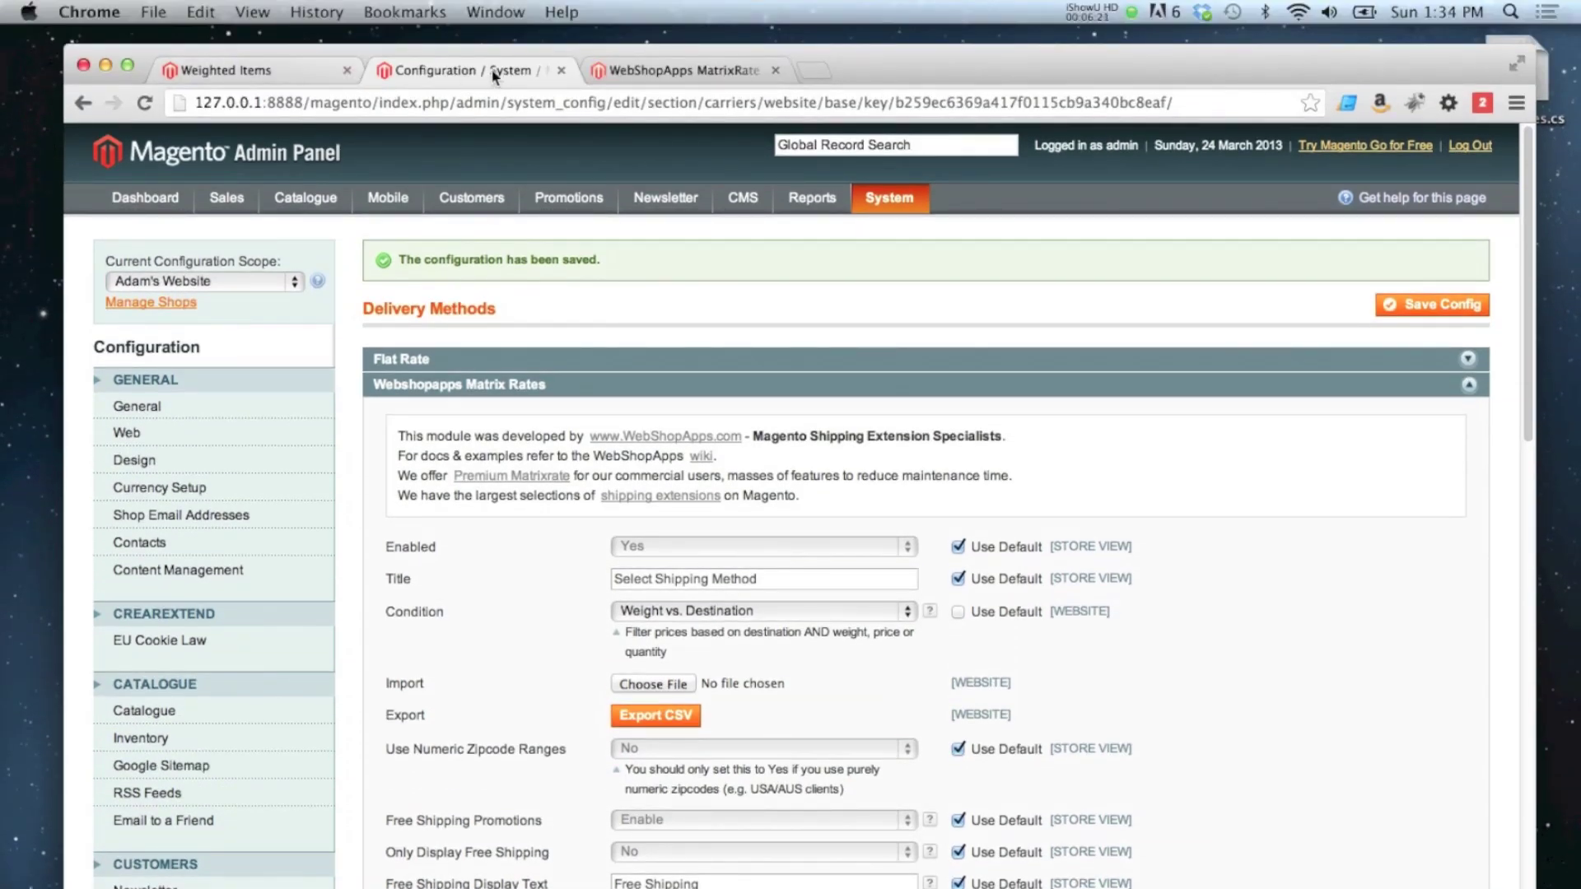
Step: Add the 5kg Dumbbell to the basket and check UK quotes: Light Second Class £1.50, First Class £3.00
{"action": "left_click", "coordinate": [265, 70]}
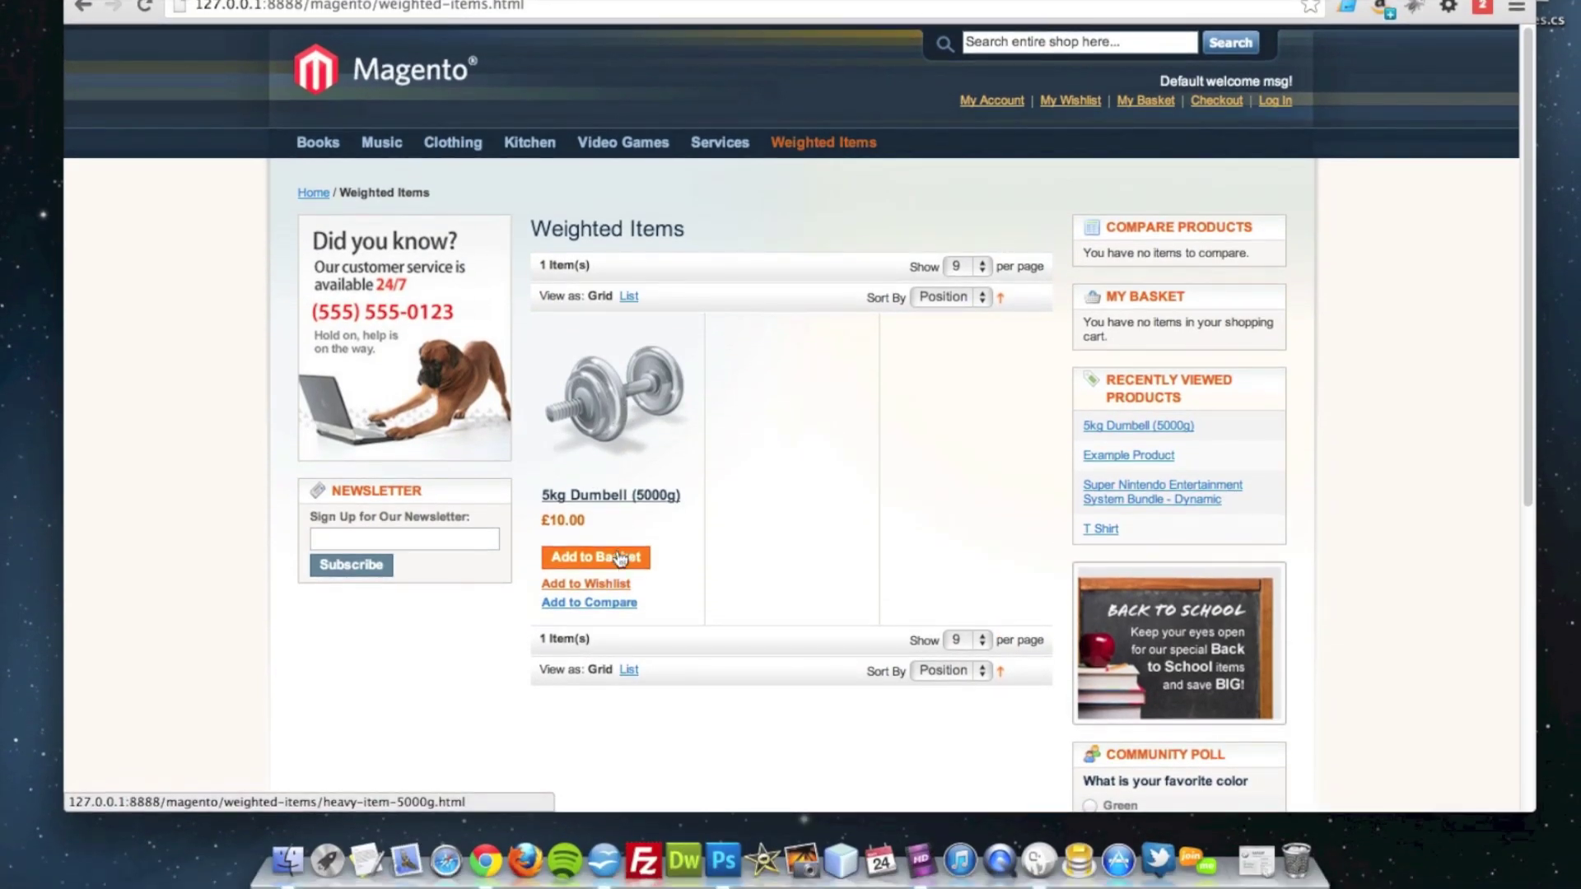
{"action": "left_click", "coordinate": [599, 566]}
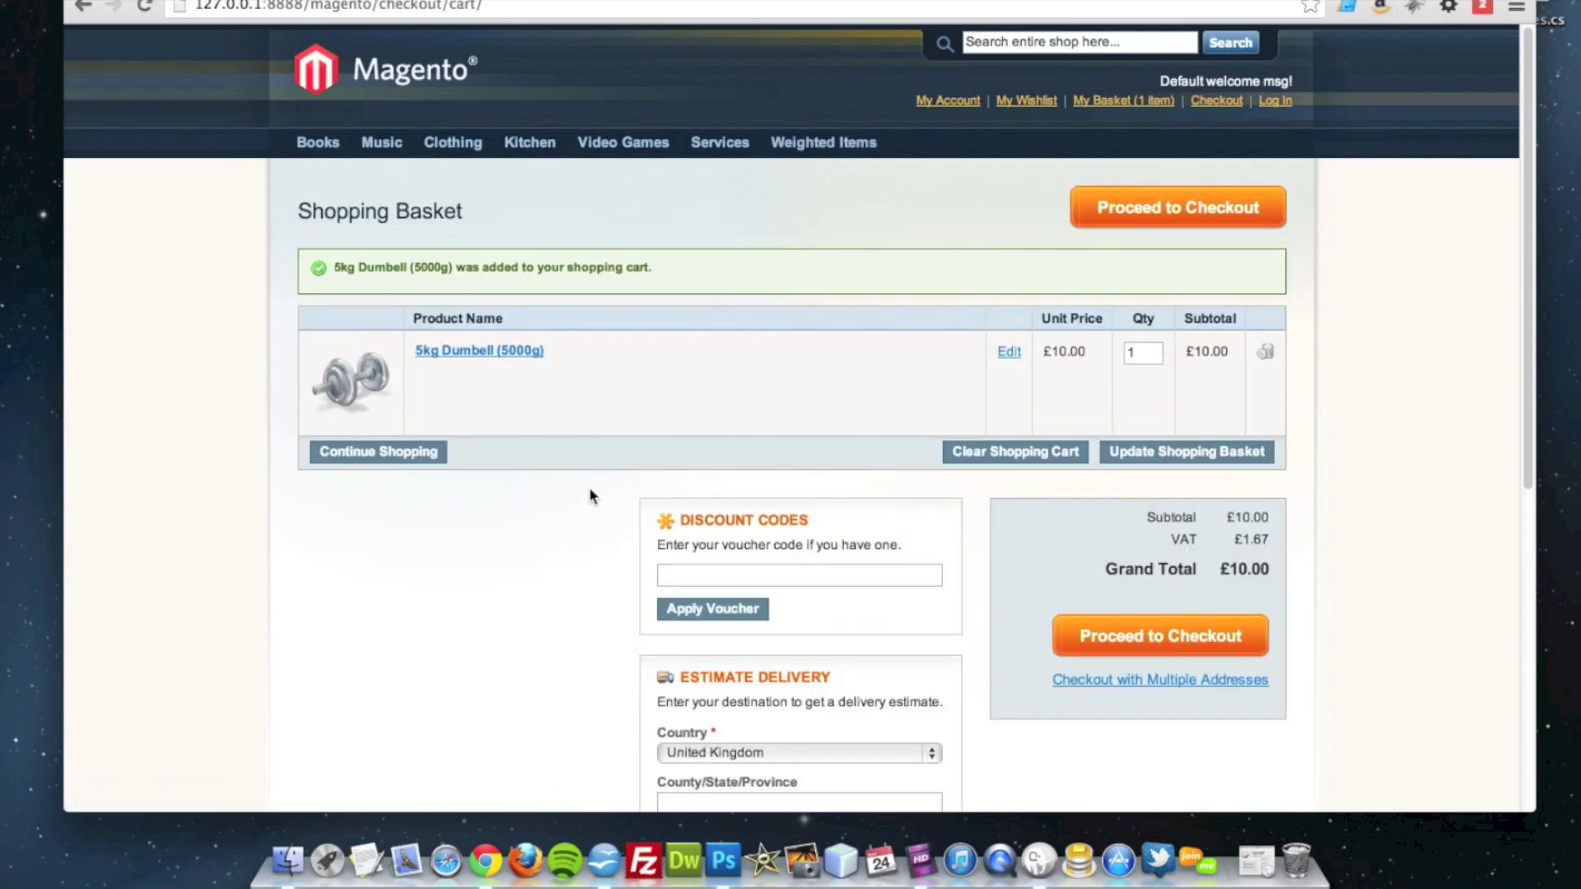
{"action": "scroll", "coordinate": [589, 481], "scroll_direction": "down", "scroll_amount": 5}
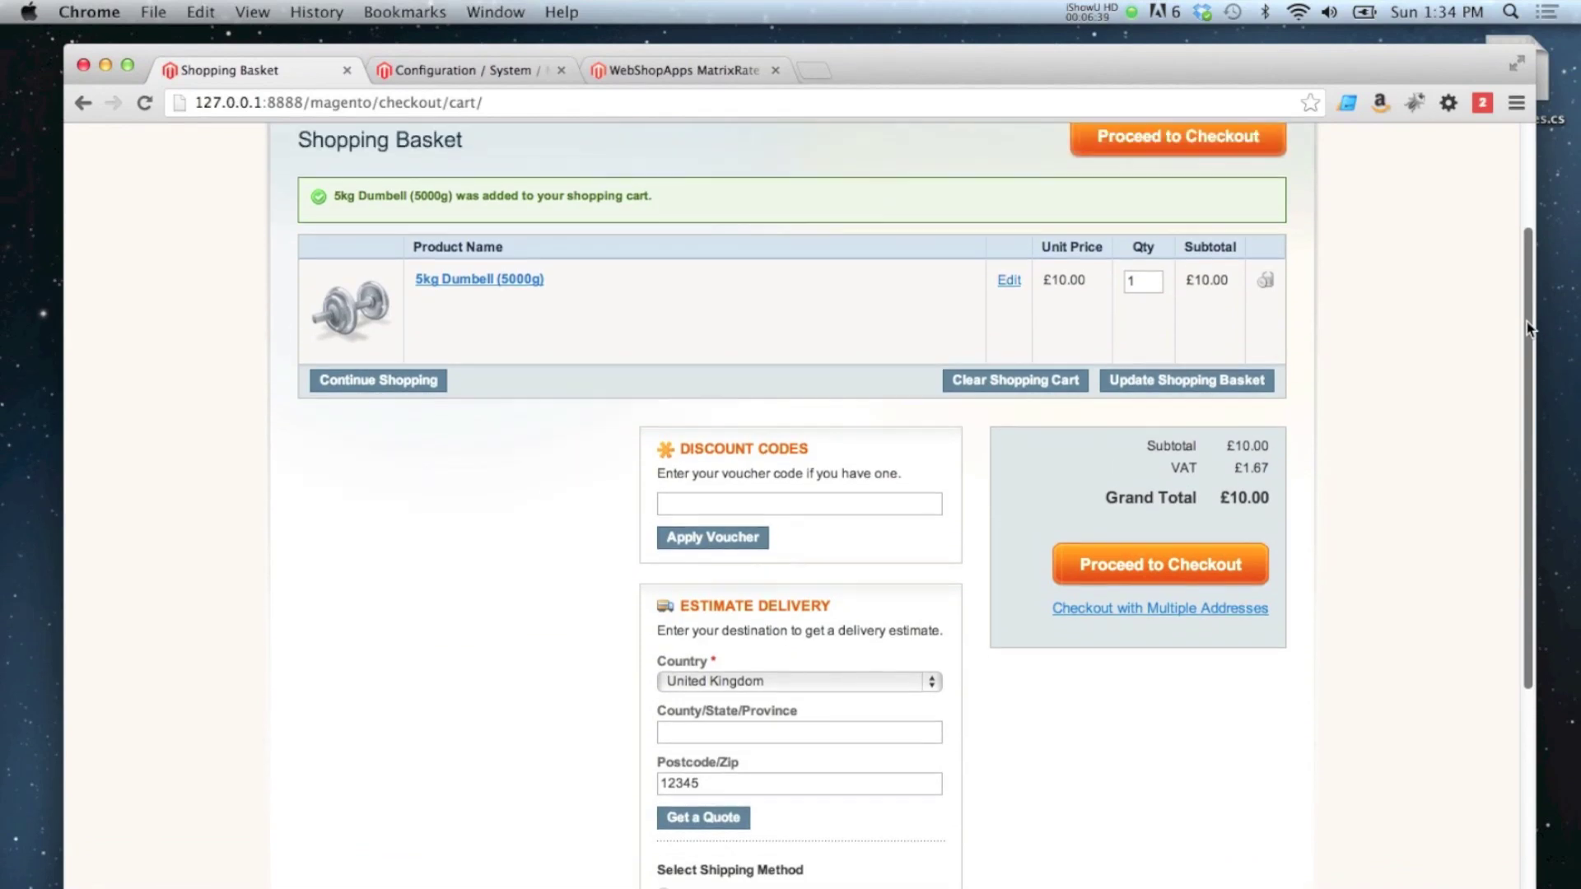
{"action": "left_click_drag", "start_coordinate": [1526, 328], "coordinate": [1493, 438]}
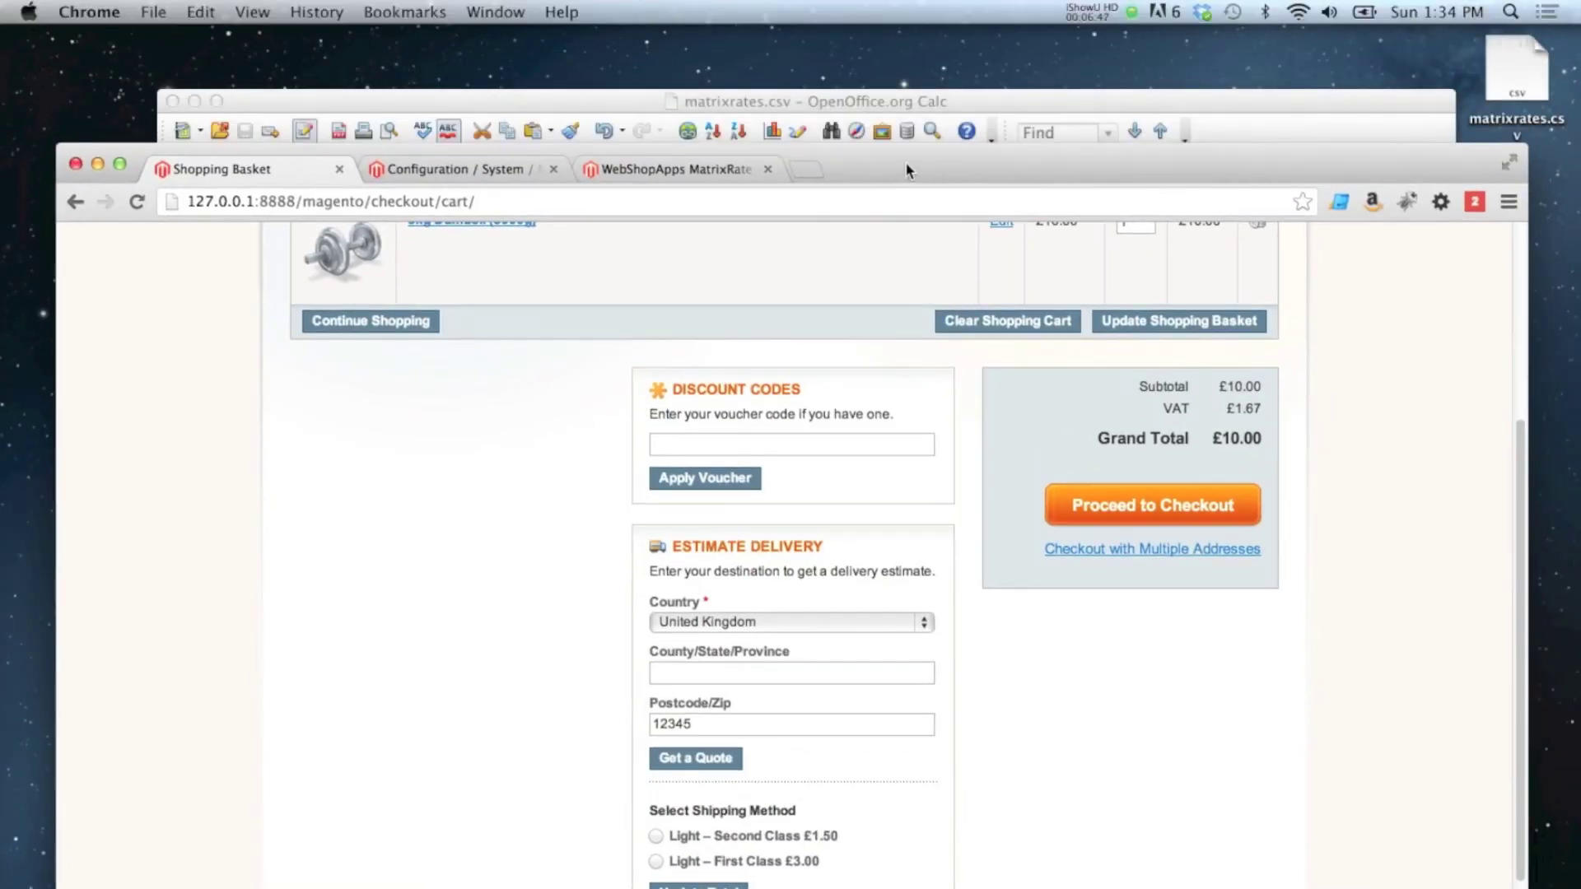
{"action": "left_click", "coordinate": [911, 101]}
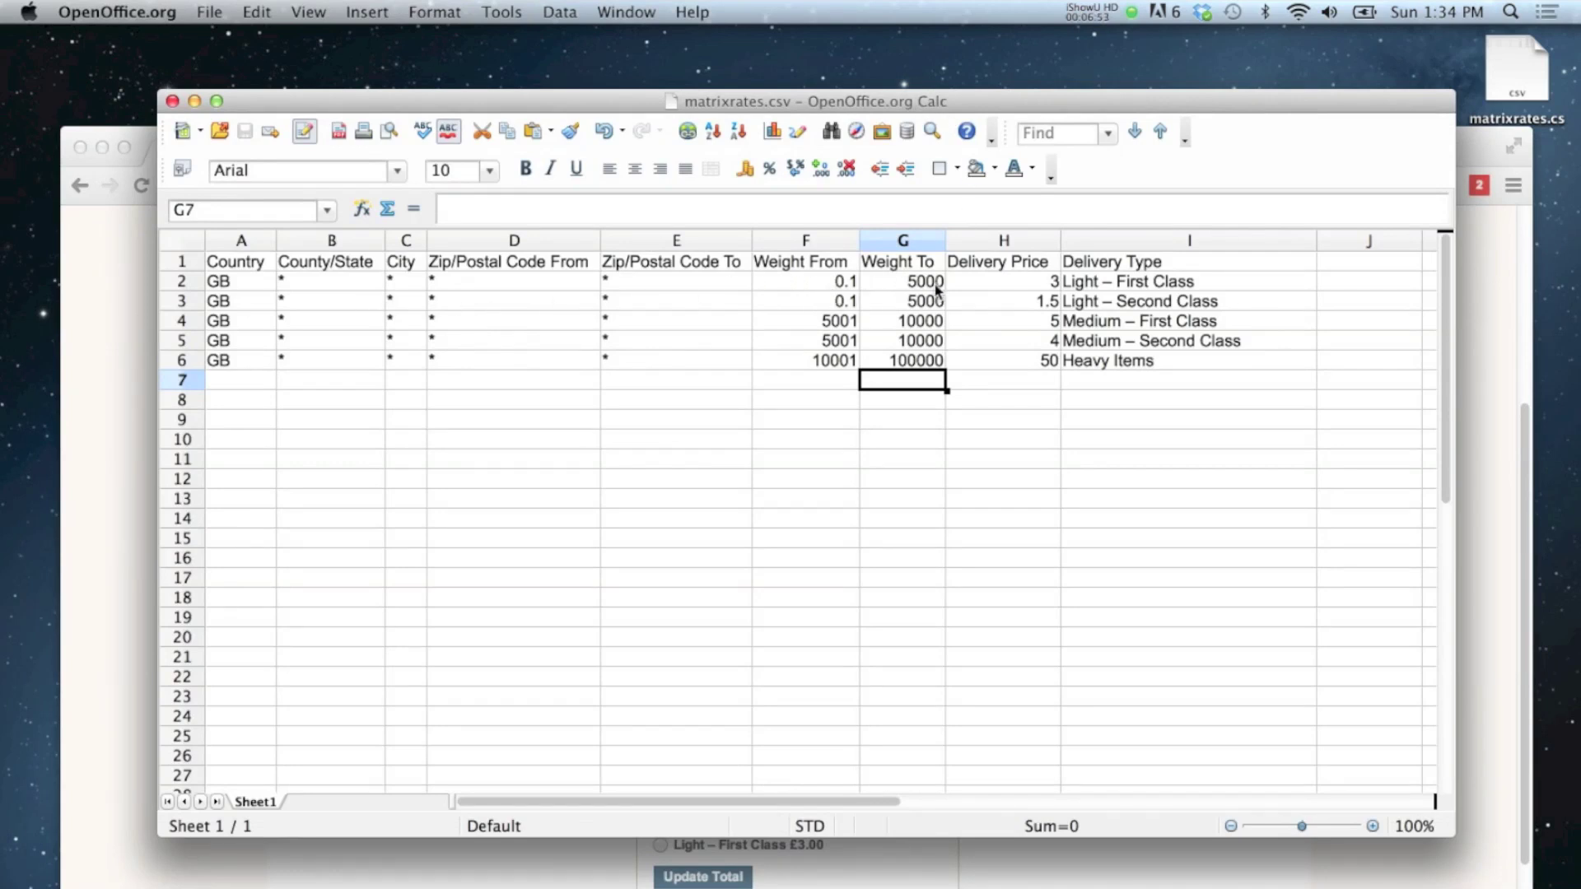
Step: Review the Light rates in Calc, then update the dumbbell quantity in the basket to 2
{"action": "left_click_drag", "start_coordinate": [818, 288], "coordinate": [1115, 307]}
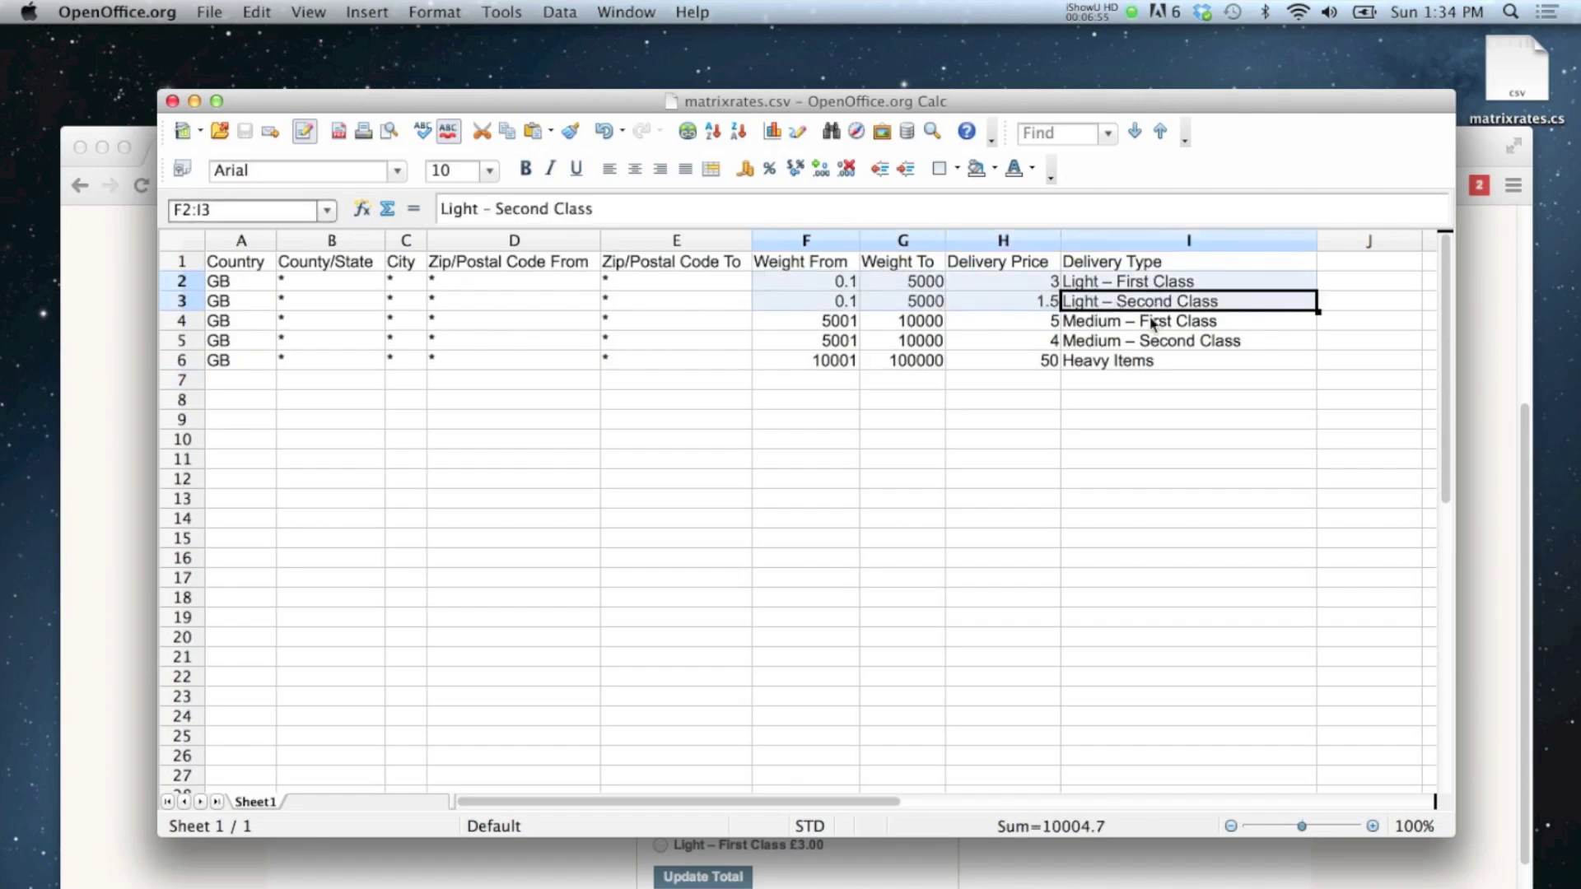
{"action": "left_click", "coordinate": [1147, 313]}
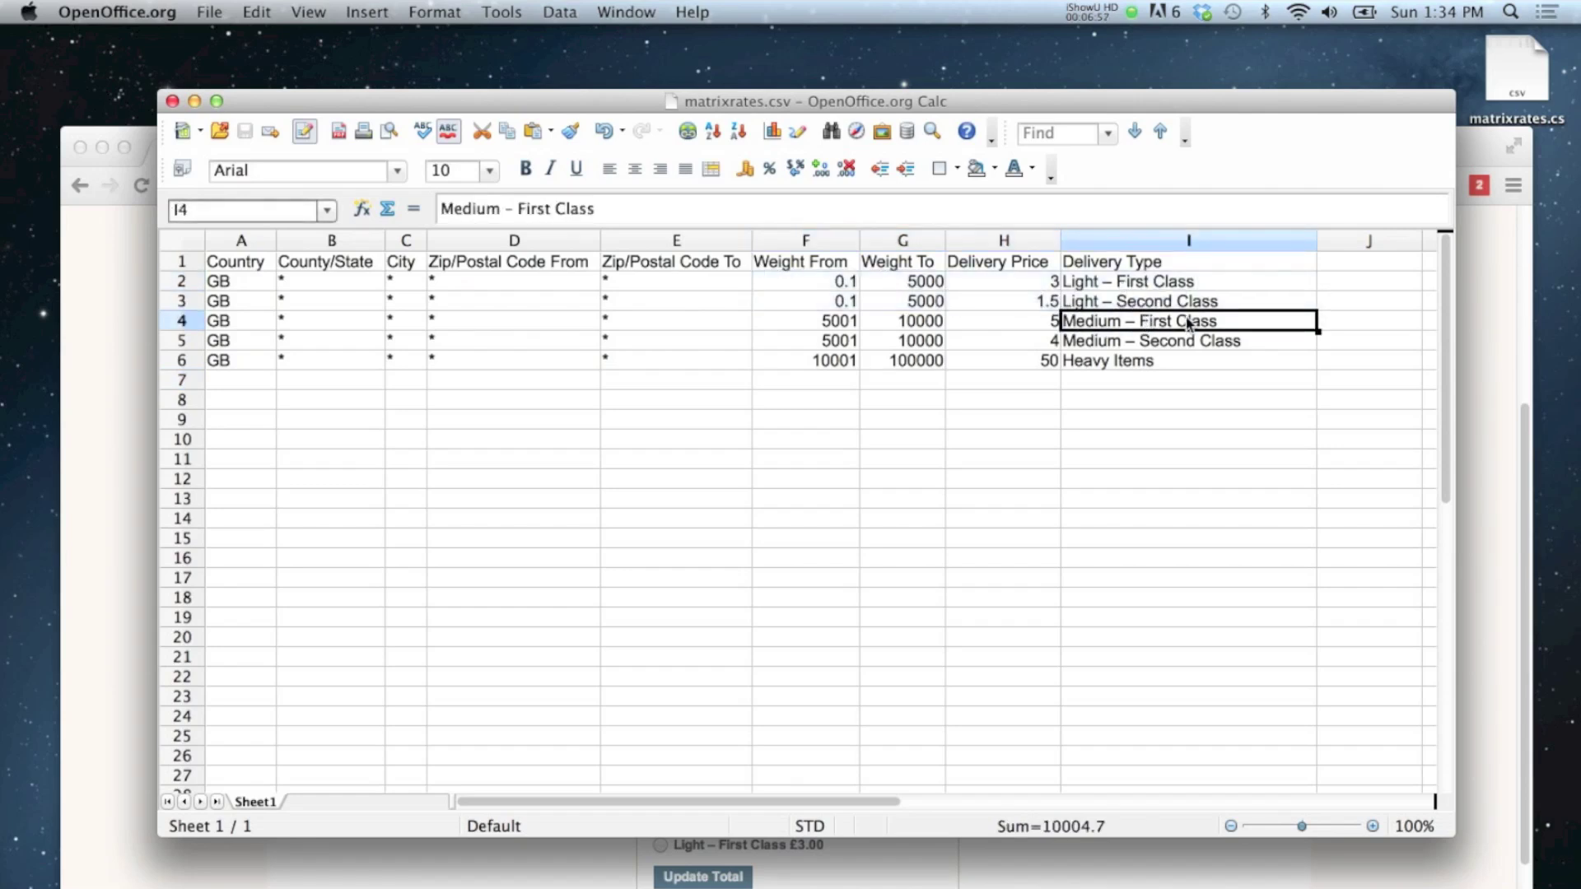
{"action": "left_click", "coordinate": [1482, 321]}
{"action": "scroll", "coordinate": [1215, 359], "scroll_direction": "up", "scroll_amount": 5}
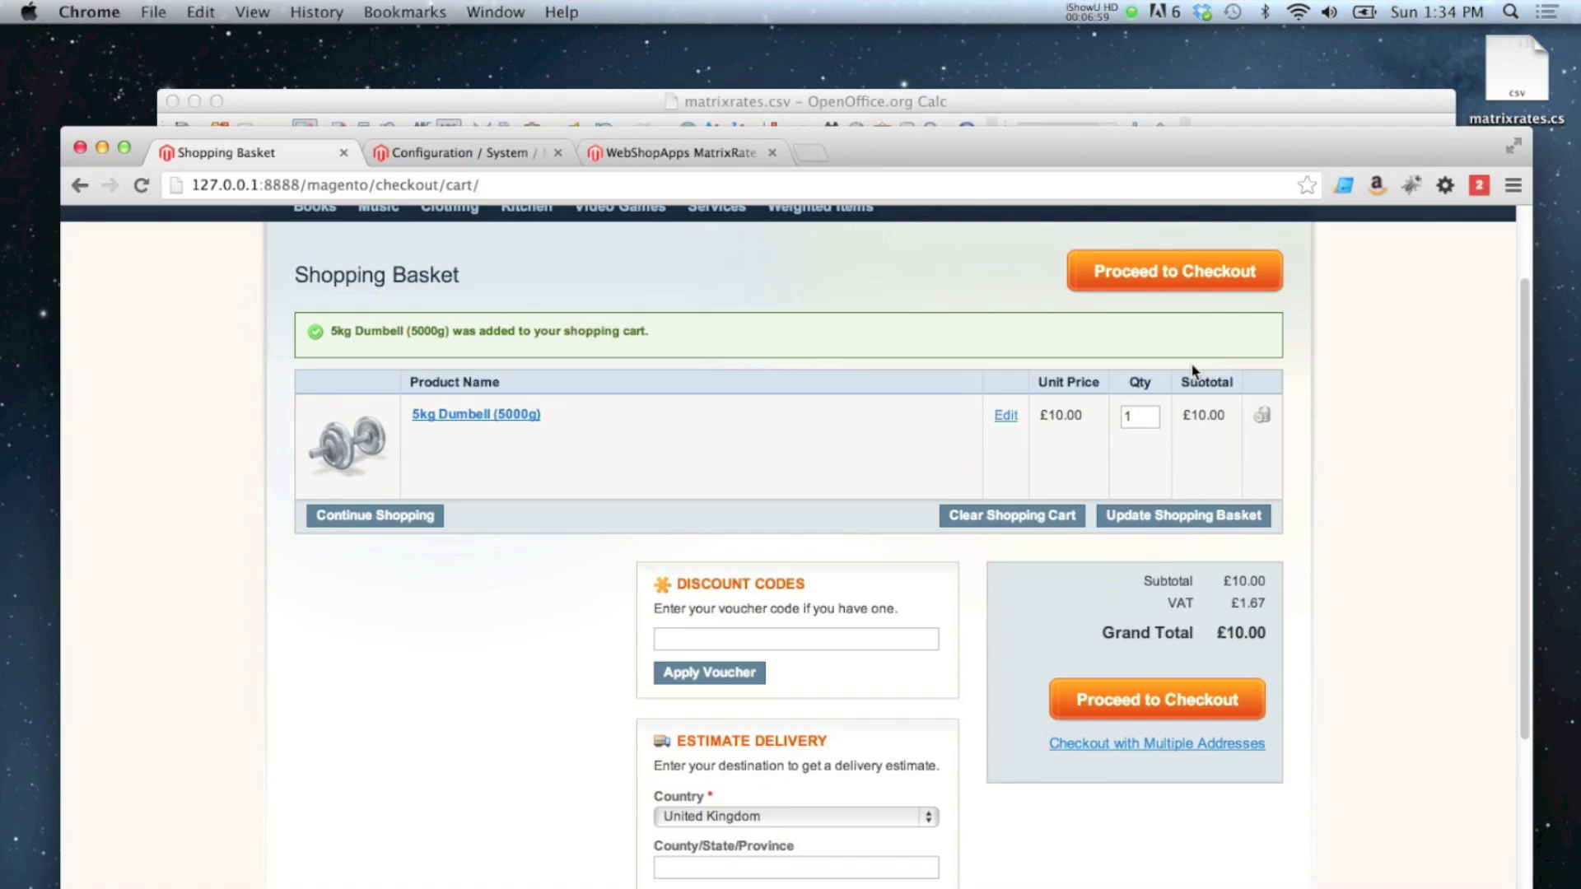
{"action": "left_click_drag", "start_coordinate": [1154, 416], "coordinate": [1104, 414]}
{"action": "type", "text": "2"}
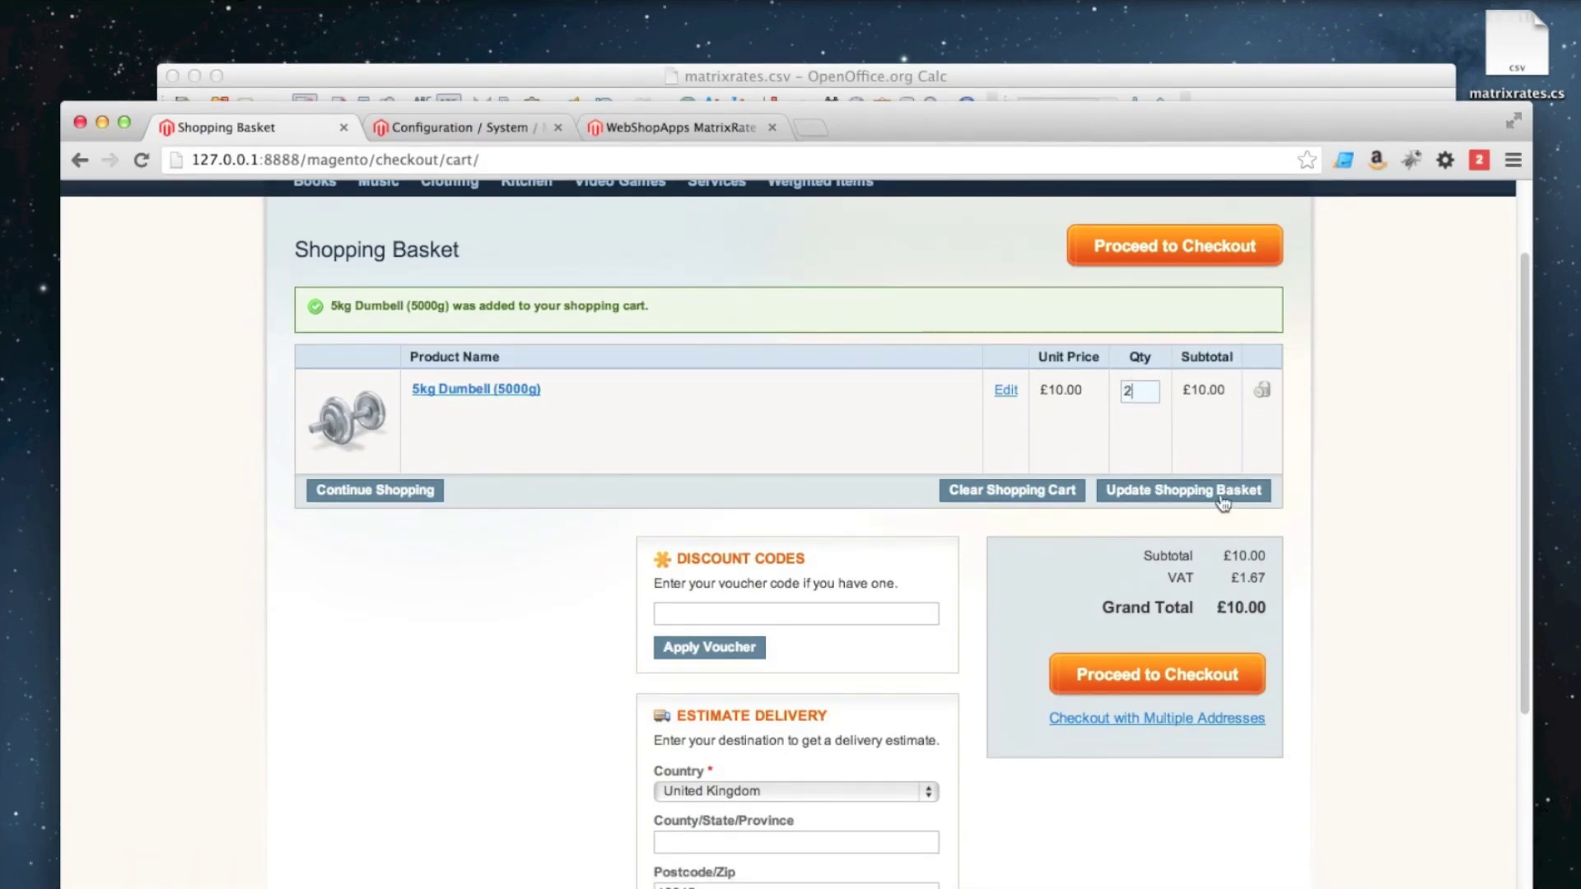
{"action": "left_click", "coordinate": [1224, 516]}
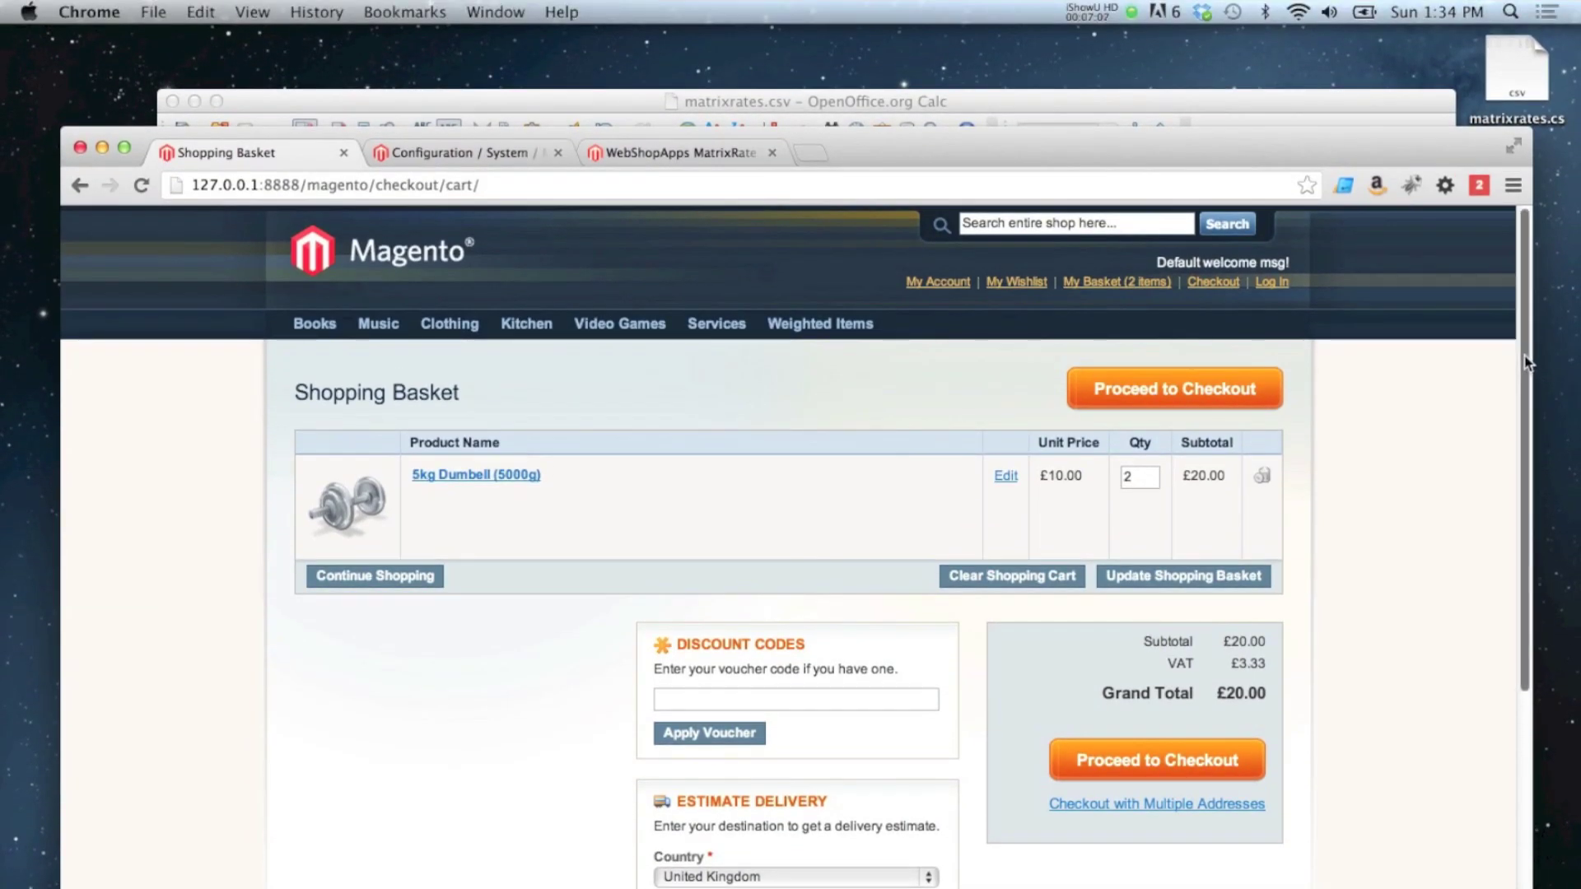
Step: Compare the Medium quotes £4.00 and £5.00 against rate rows 4–5 in the spreadsheet
{"action": "left_click_drag", "start_coordinate": [1530, 366], "coordinate": [1518, 523]}
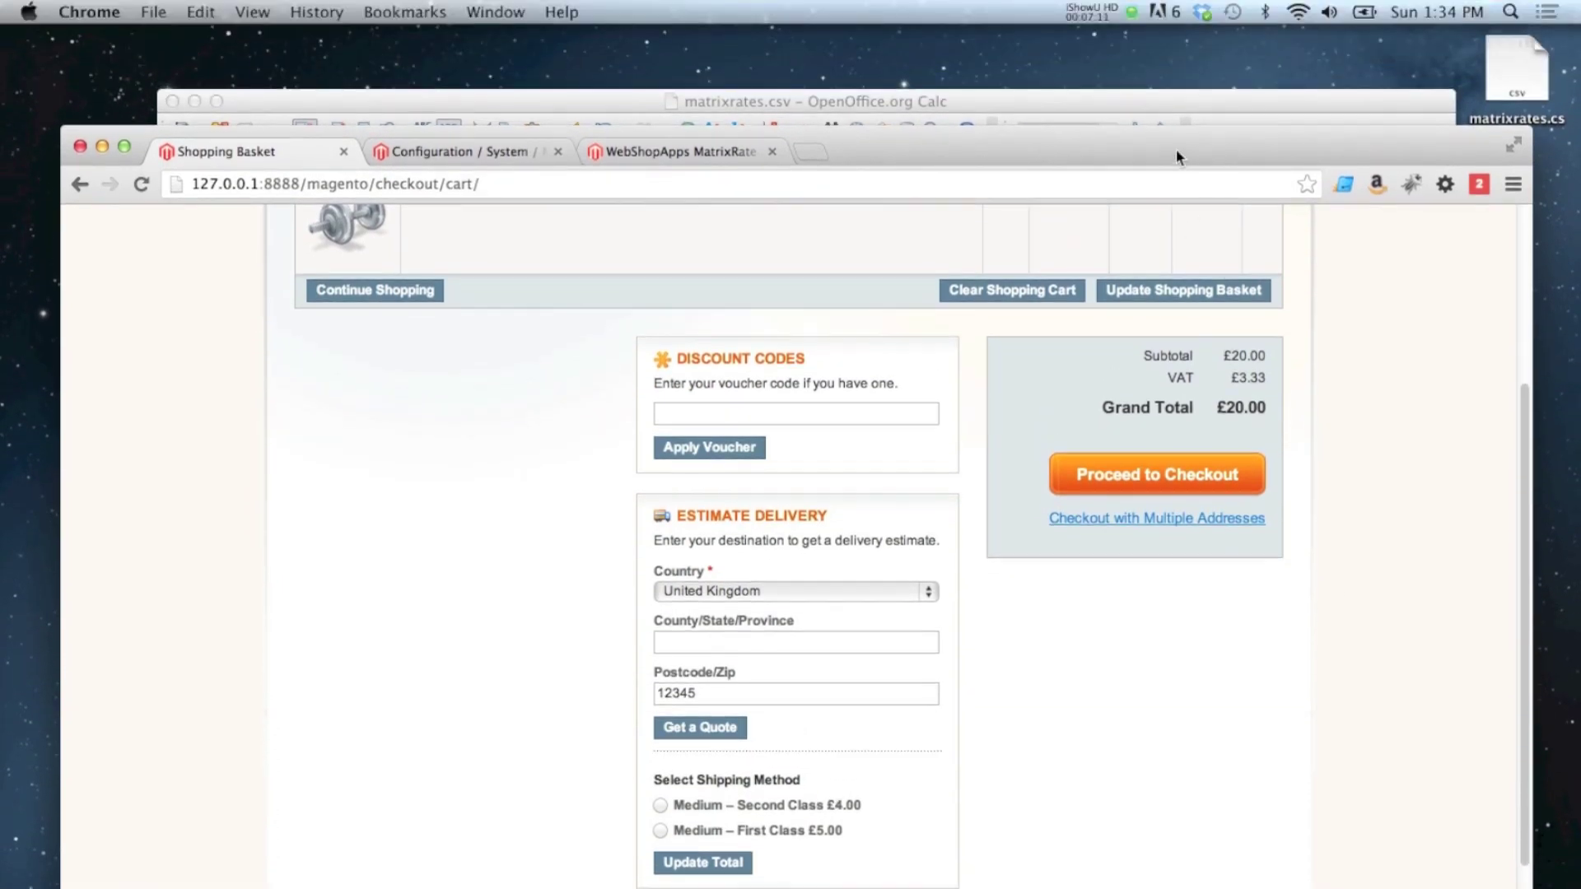
{"action": "left_click_drag", "start_coordinate": [1176, 149], "coordinate": [1176, 83]}
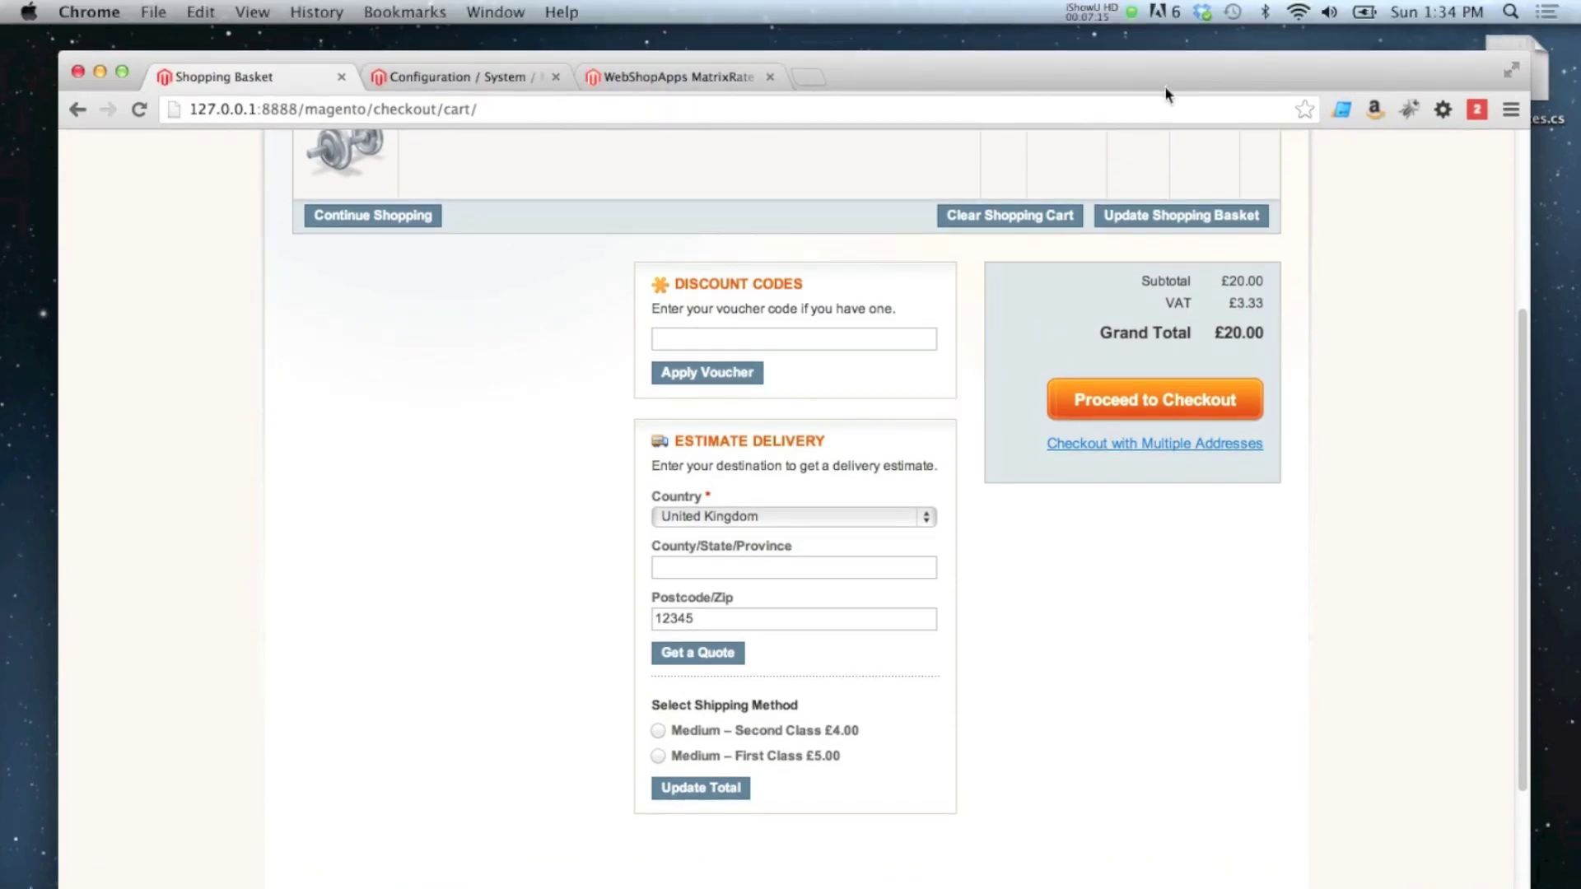
{"action": "left_click_drag", "start_coordinate": [1107, 82], "coordinate": [1102, 180]}
{"action": "left_click", "coordinate": [1039, 99]}
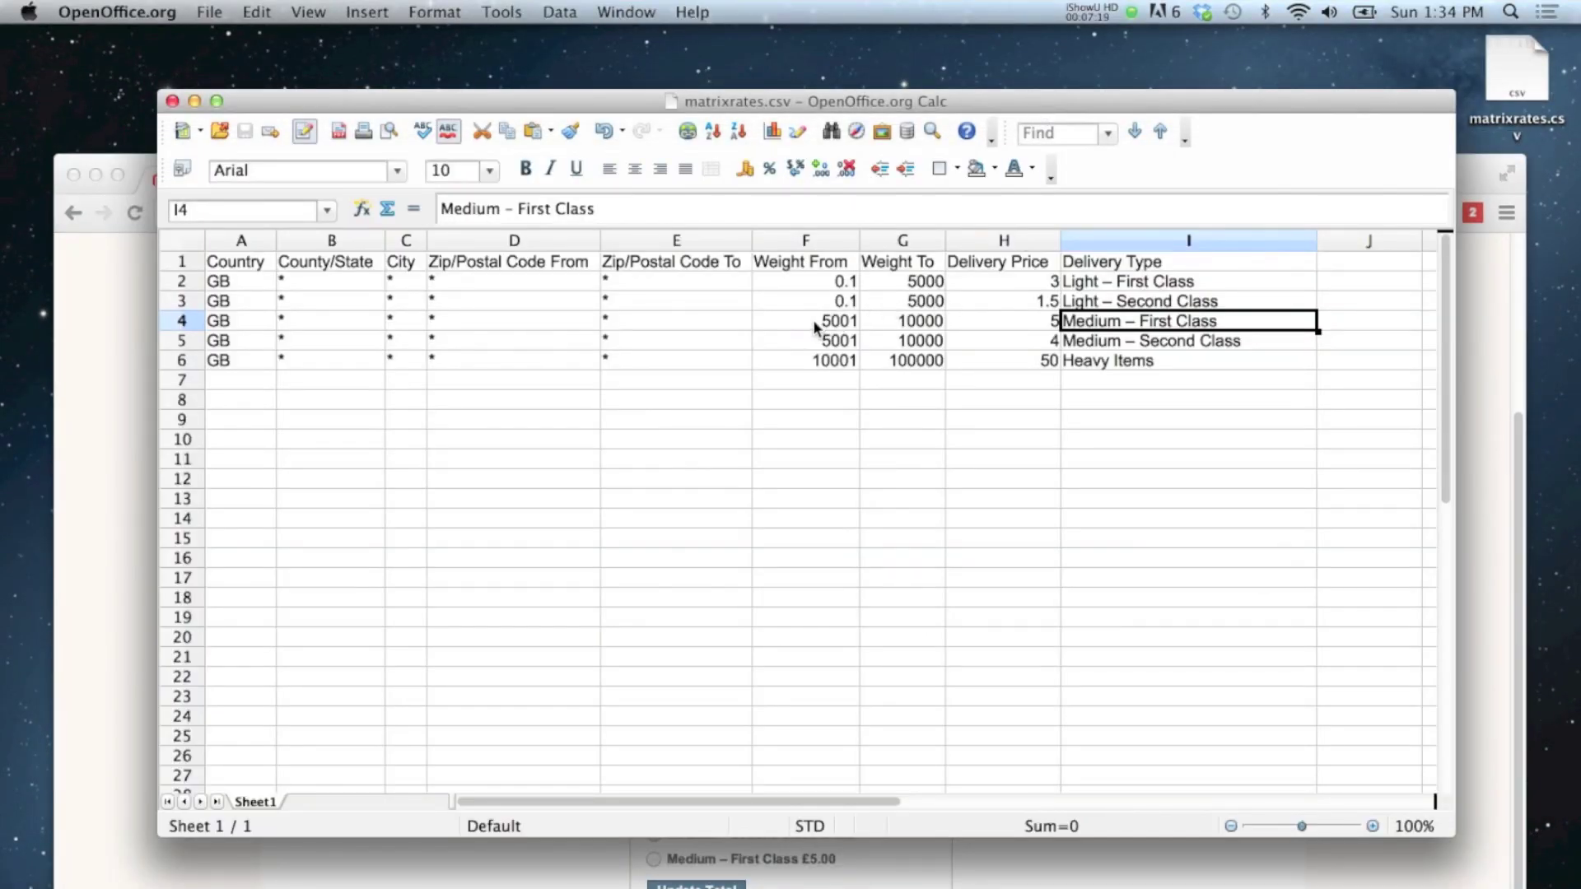
{"action": "left_click_drag", "start_coordinate": [820, 326], "coordinate": [1135, 347]}
{"action": "left_click", "coordinate": [1135, 347]}
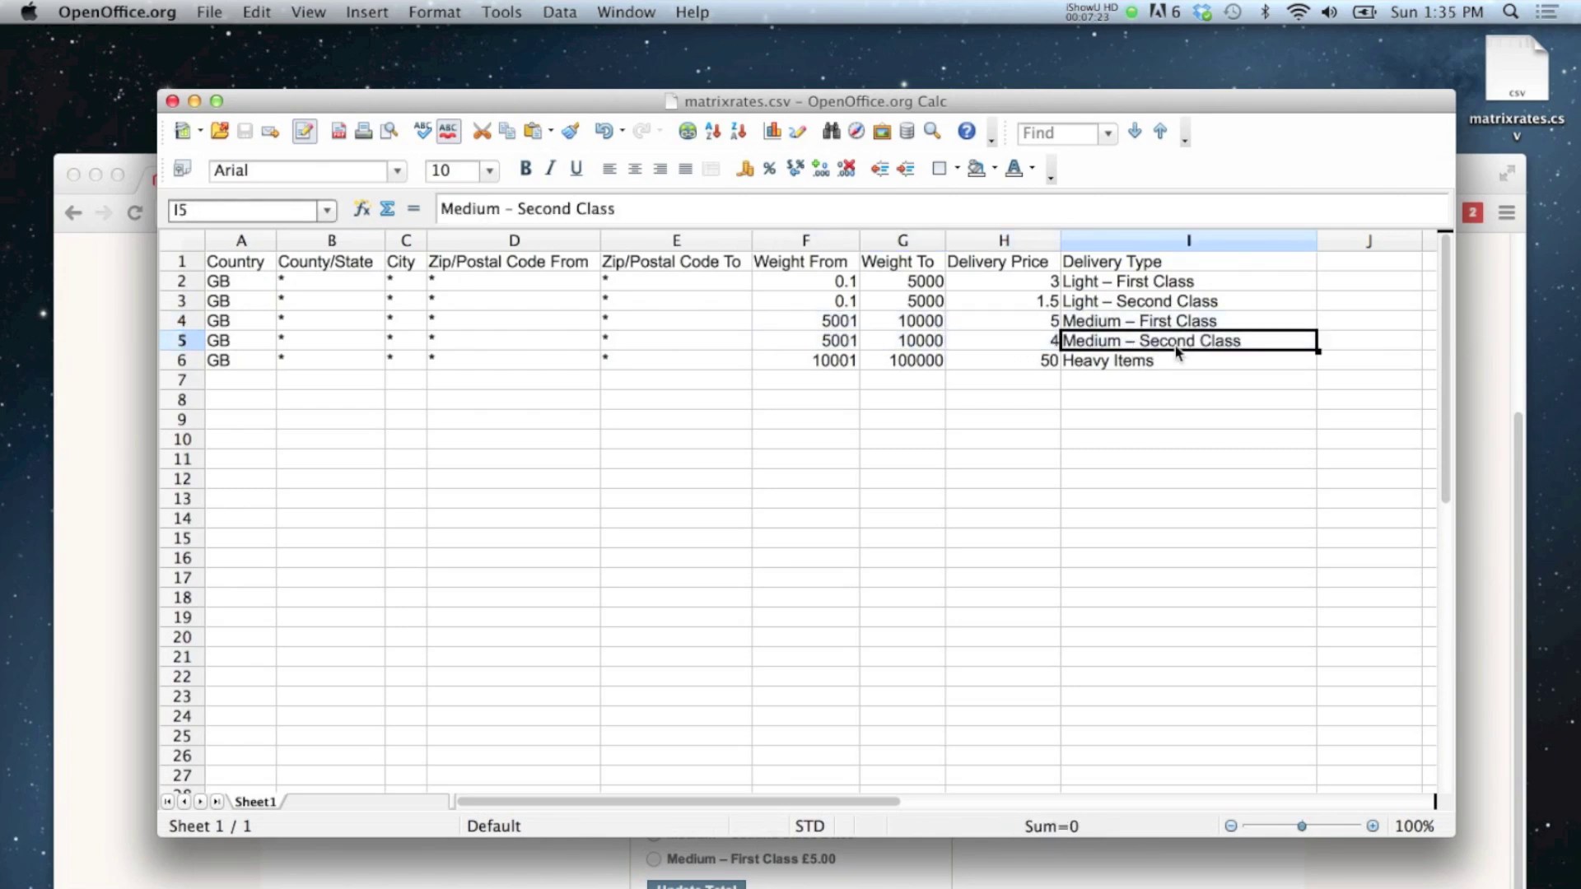
Step: Change the dumbbell quantity to 3, update the basket and check the delivery quotes
{"action": "left_click", "coordinate": [1492, 344]}
{"action": "scroll", "coordinate": [1355, 430], "scroll_direction": "up", "scroll_amount": 5}
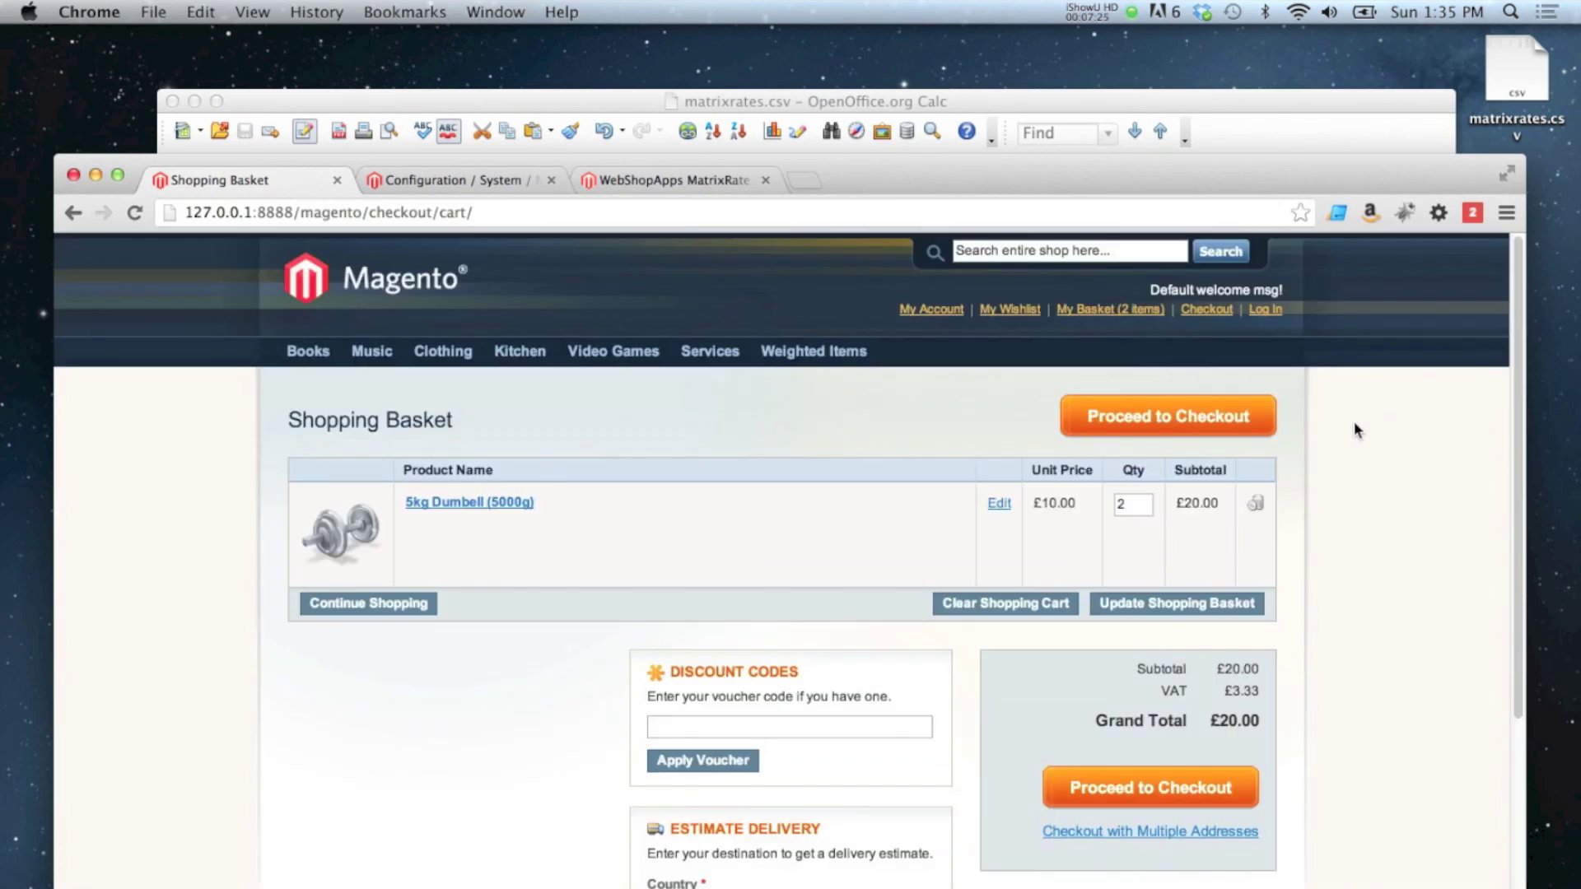
{"action": "double_click", "coordinate": [1143, 502]}
{"action": "type", "text": "3"}
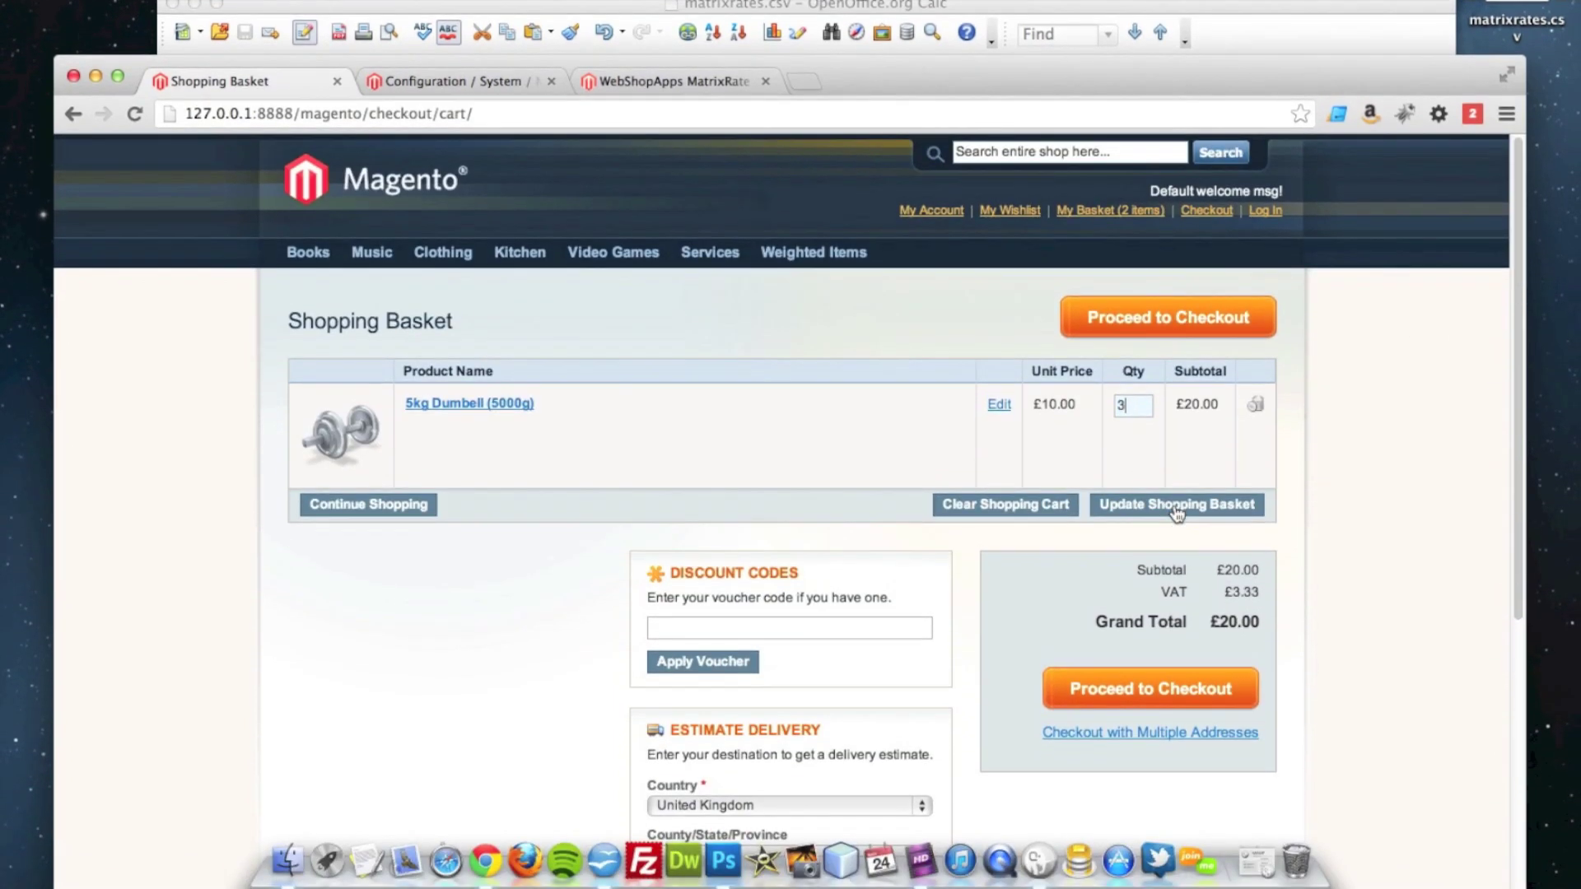
{"action": "left_click", "coordinate": [1176, 607]}
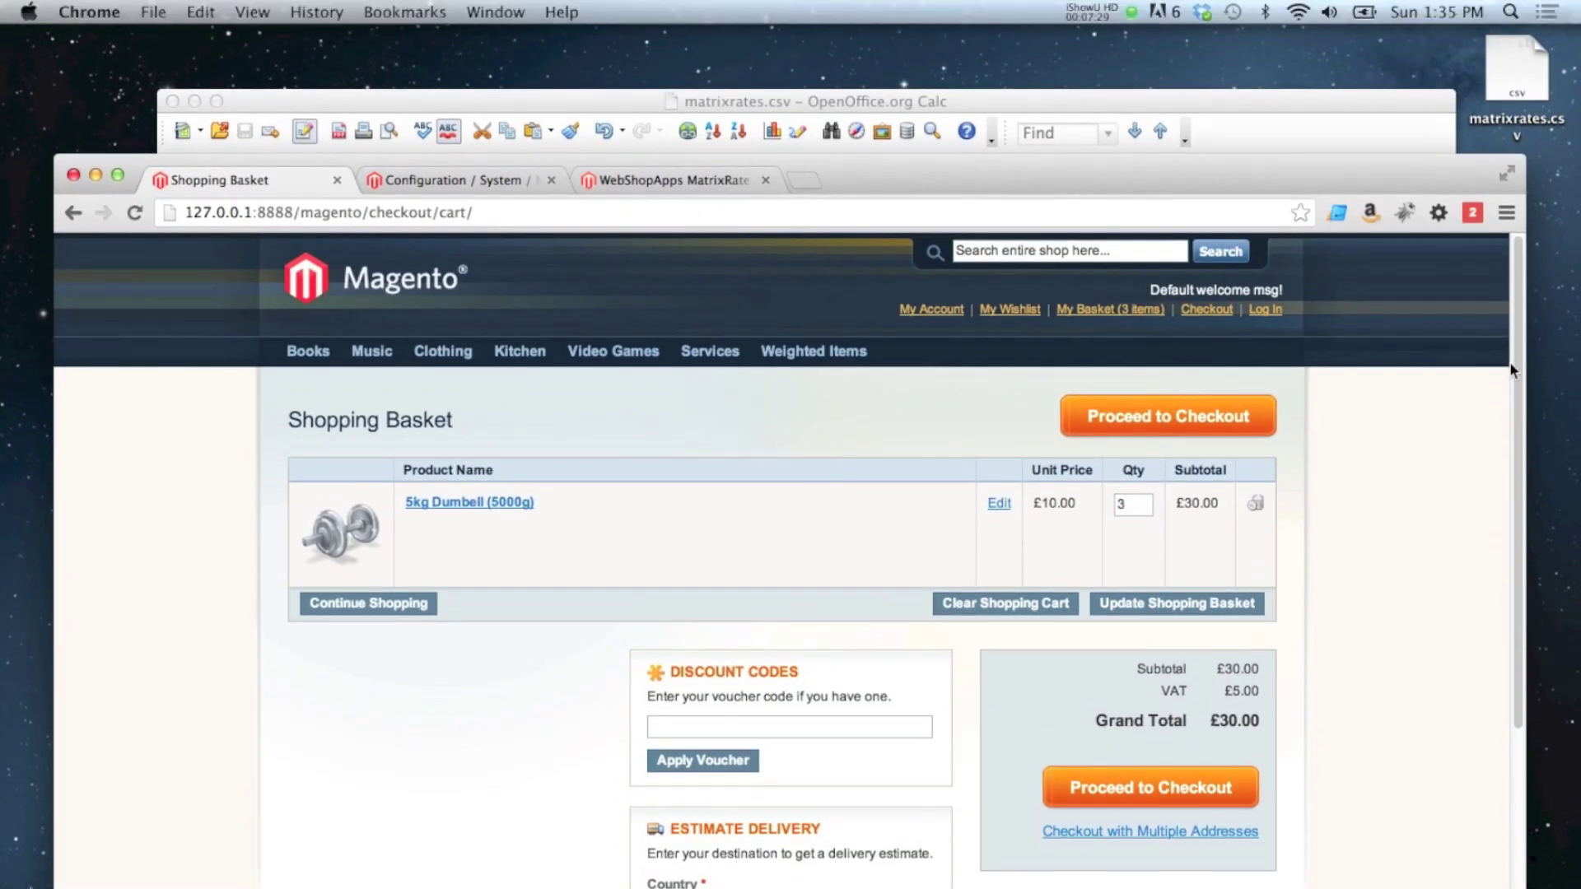
{"action": "scroll", "coordinate": [1520, 299], "scroll_direction": "down", "scroll_amount": 1}
{"action": "scroll", "coordinate": [1524, 398], "scroll_direction": "down", "scroll_amount": 5}
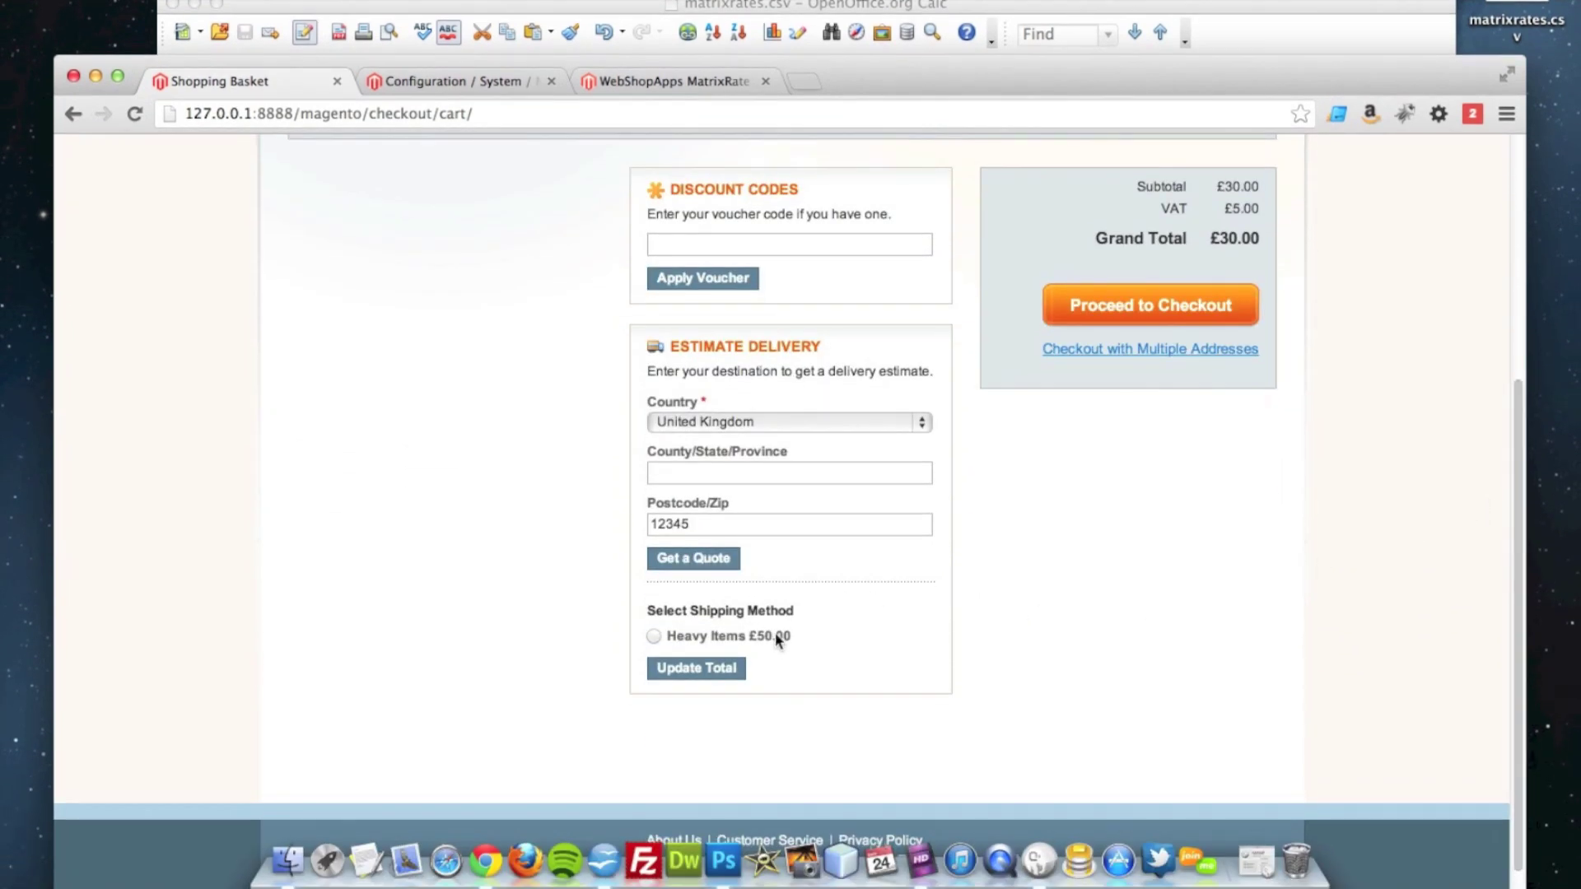
{"action": "scroll", "coordinate": [1512, 608], "scroll_direction": "up", "scroll_amount": 5}
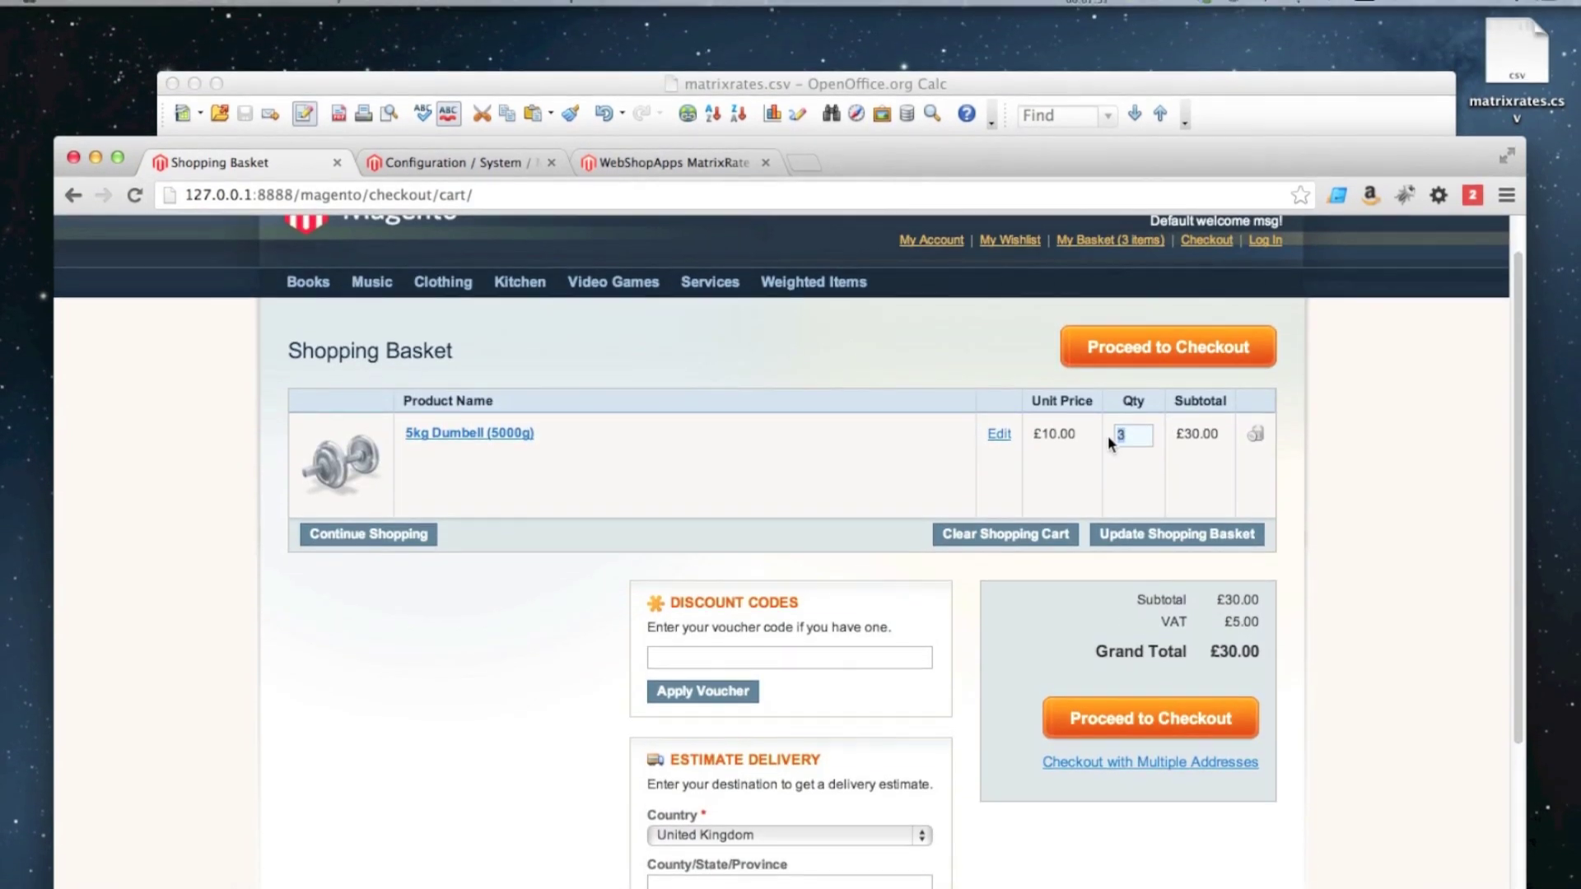
Step: Change the quantity to 12 and check the updated delivery quotes
{"action": "double_click", "coordinate": [1112, 418]}
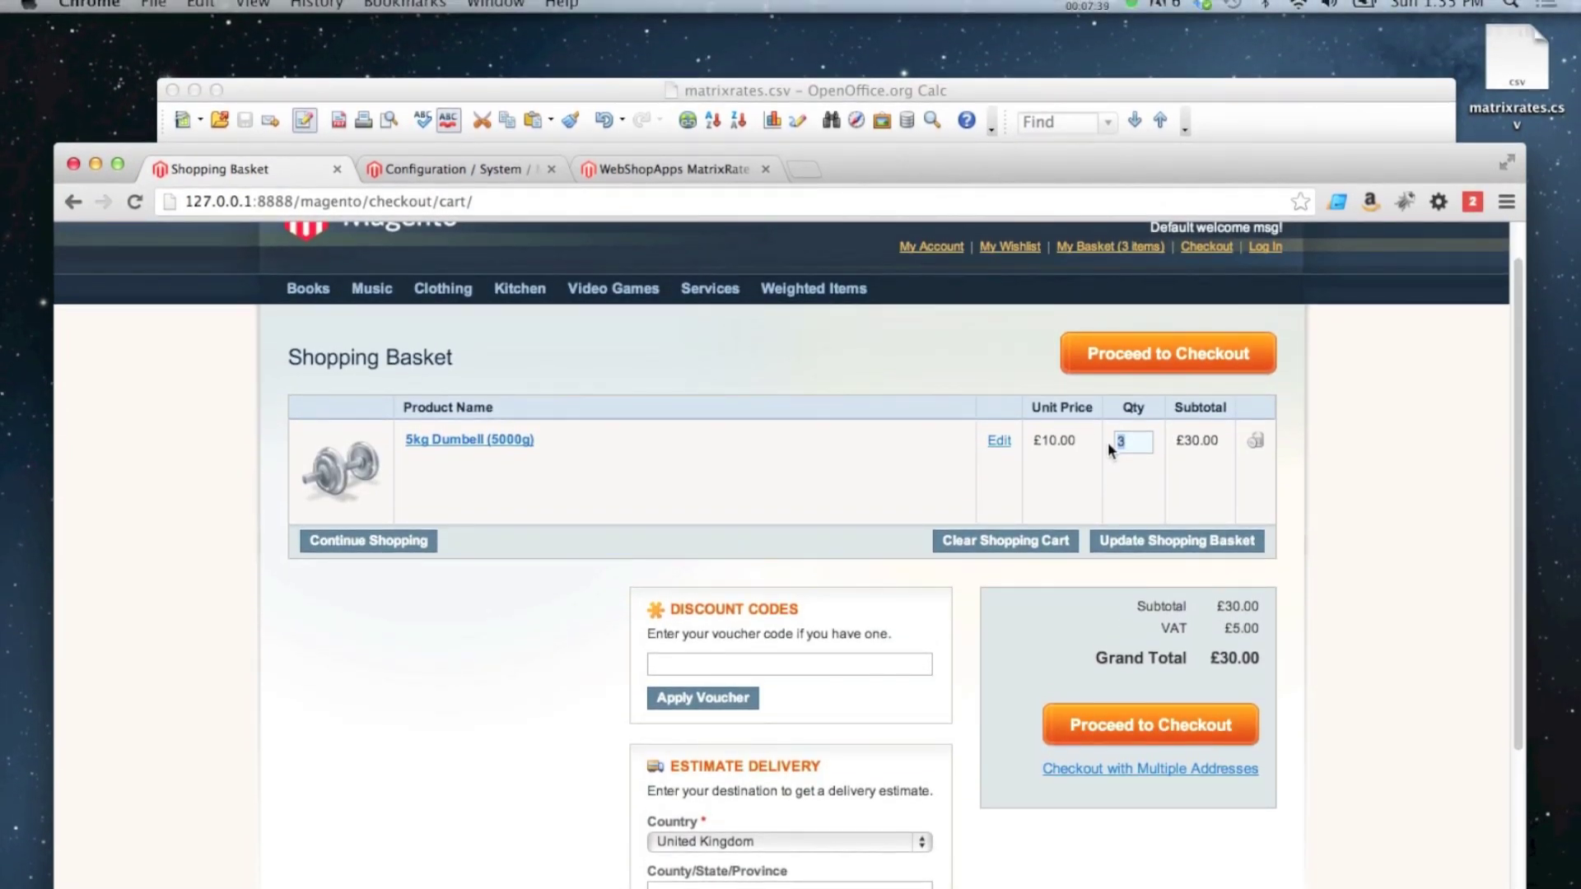
{"action": "type", "text": "12"}
{"action": "left_click", "coordinate": [1168, 544]}
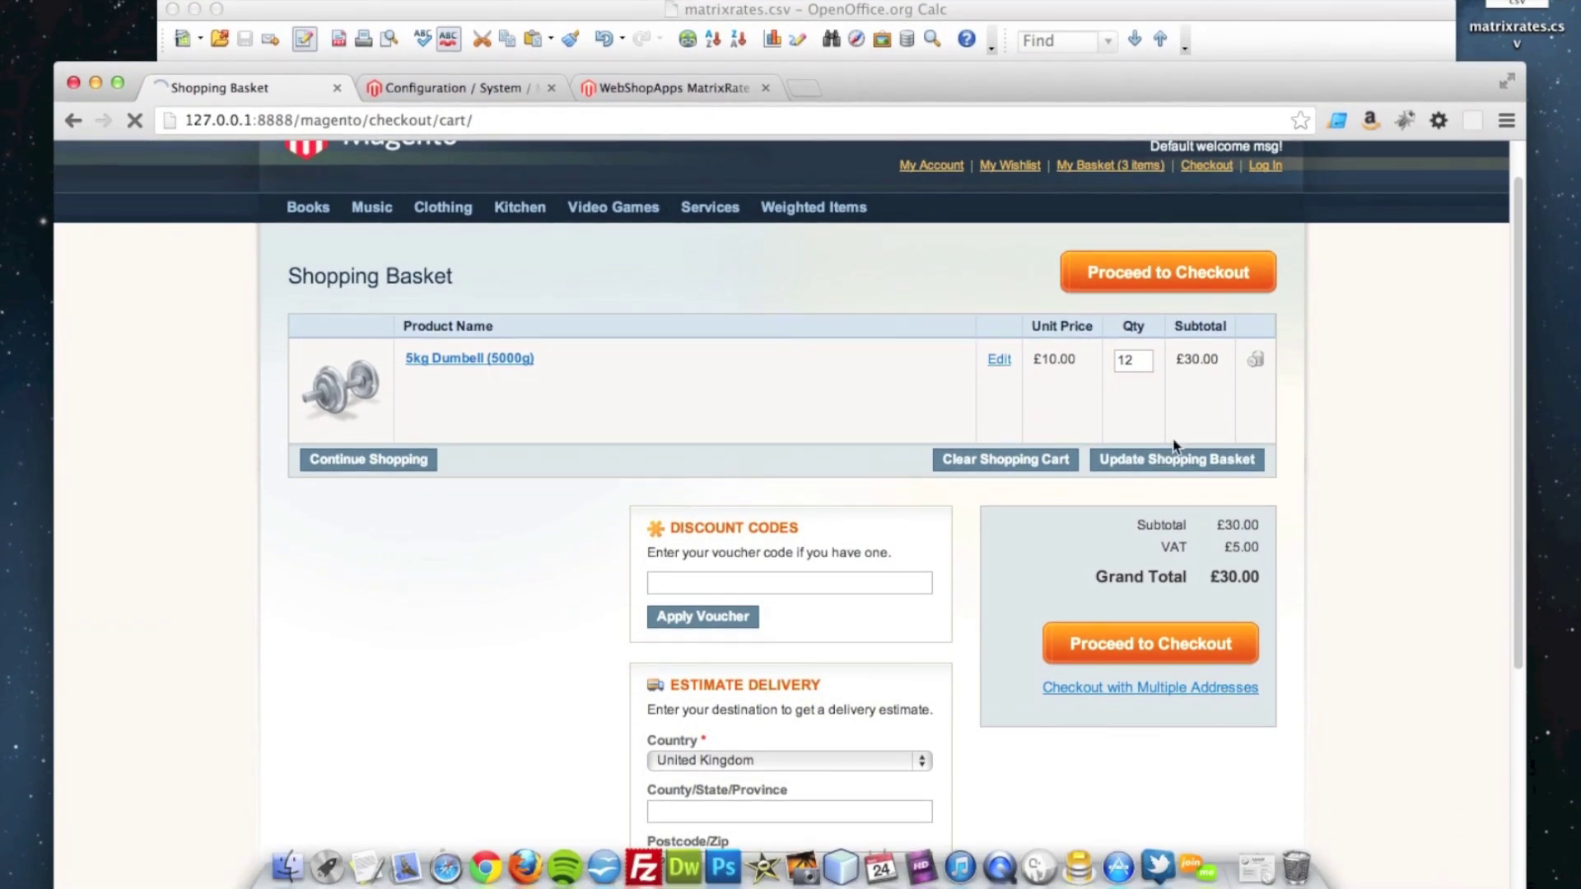
{"action": "scroll", "coordinate": [1519, 391], "scroll_direction": "down", "scroll_amount": 3}
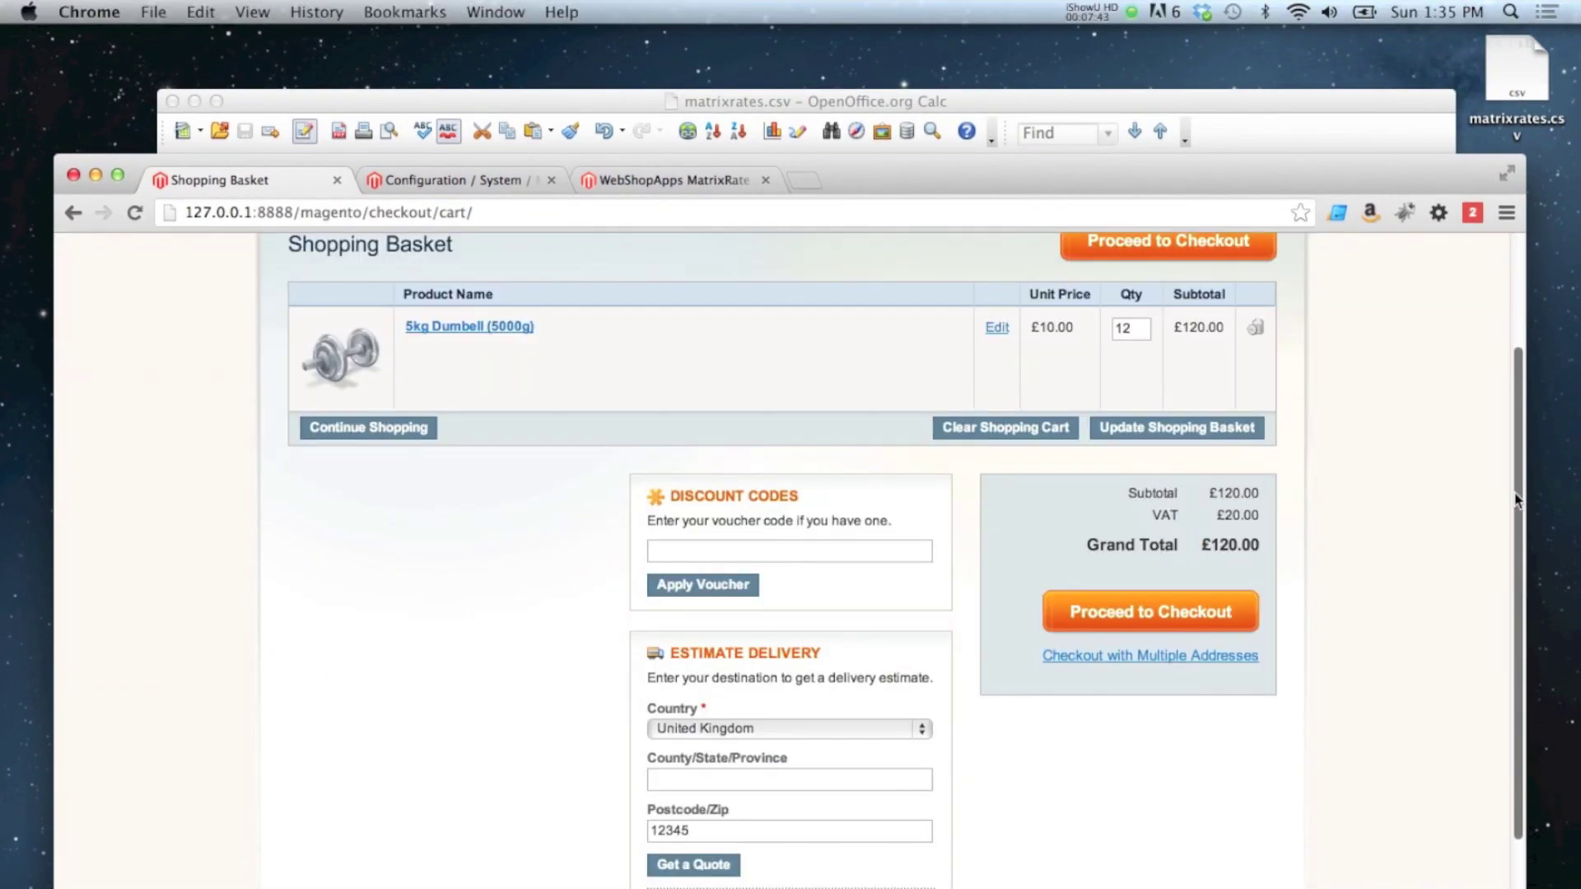
{"action": "scroll", "coordinate": [1515, 395], "scroll_direction": "up", "scroll_amount": 2}
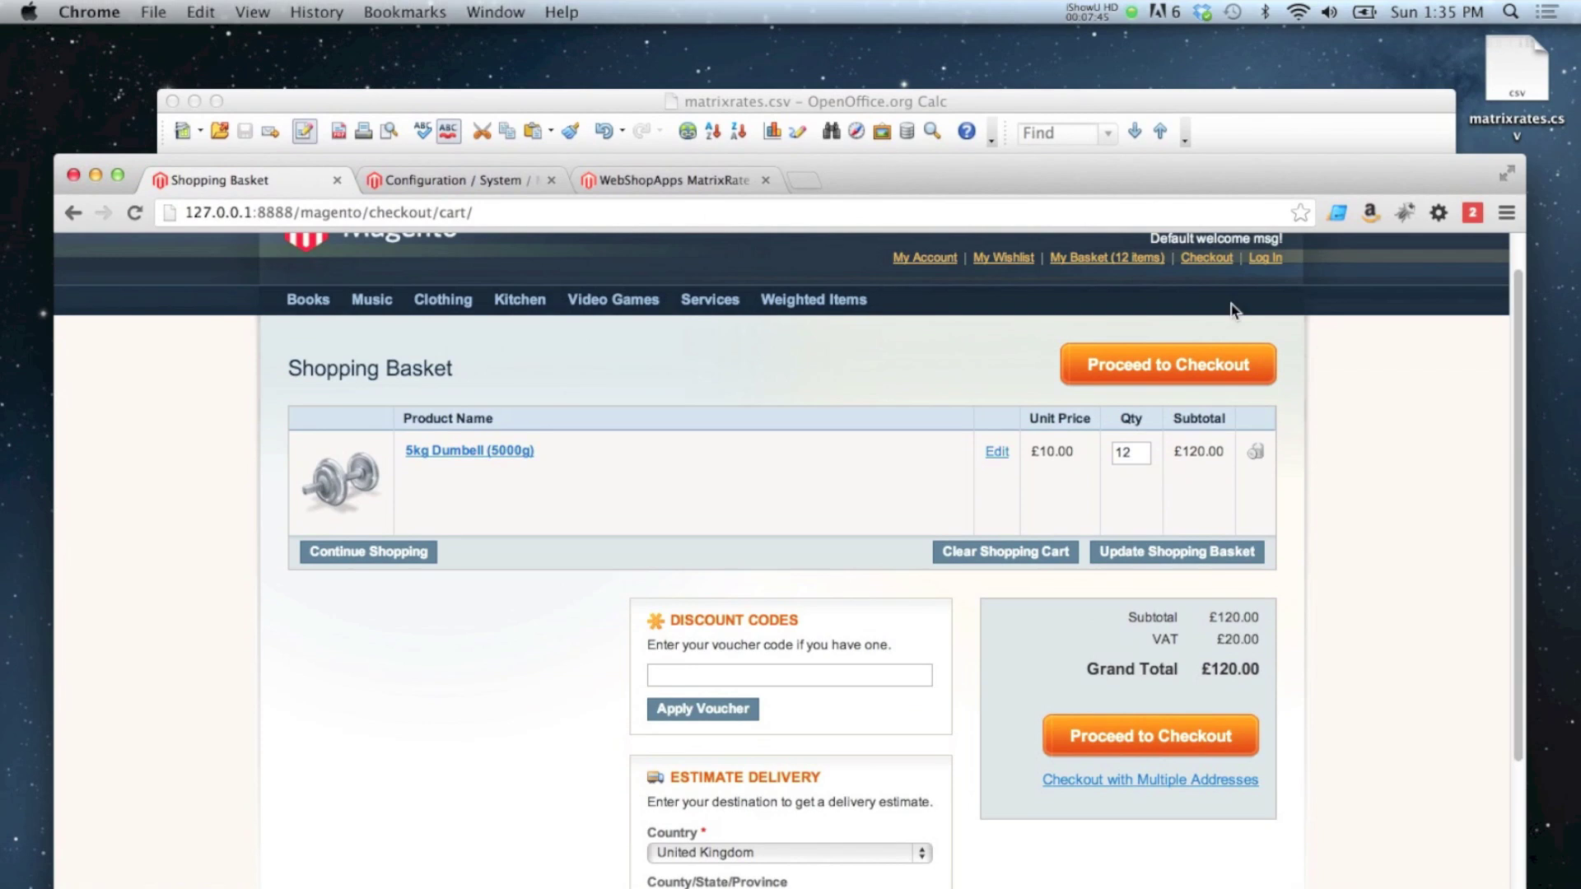
Step: Change the quantity to 50 and compare its quotes with the spreadsheet, keeping United Kingdom
{"action": "double_click", "coordinate": [1129, 449]}
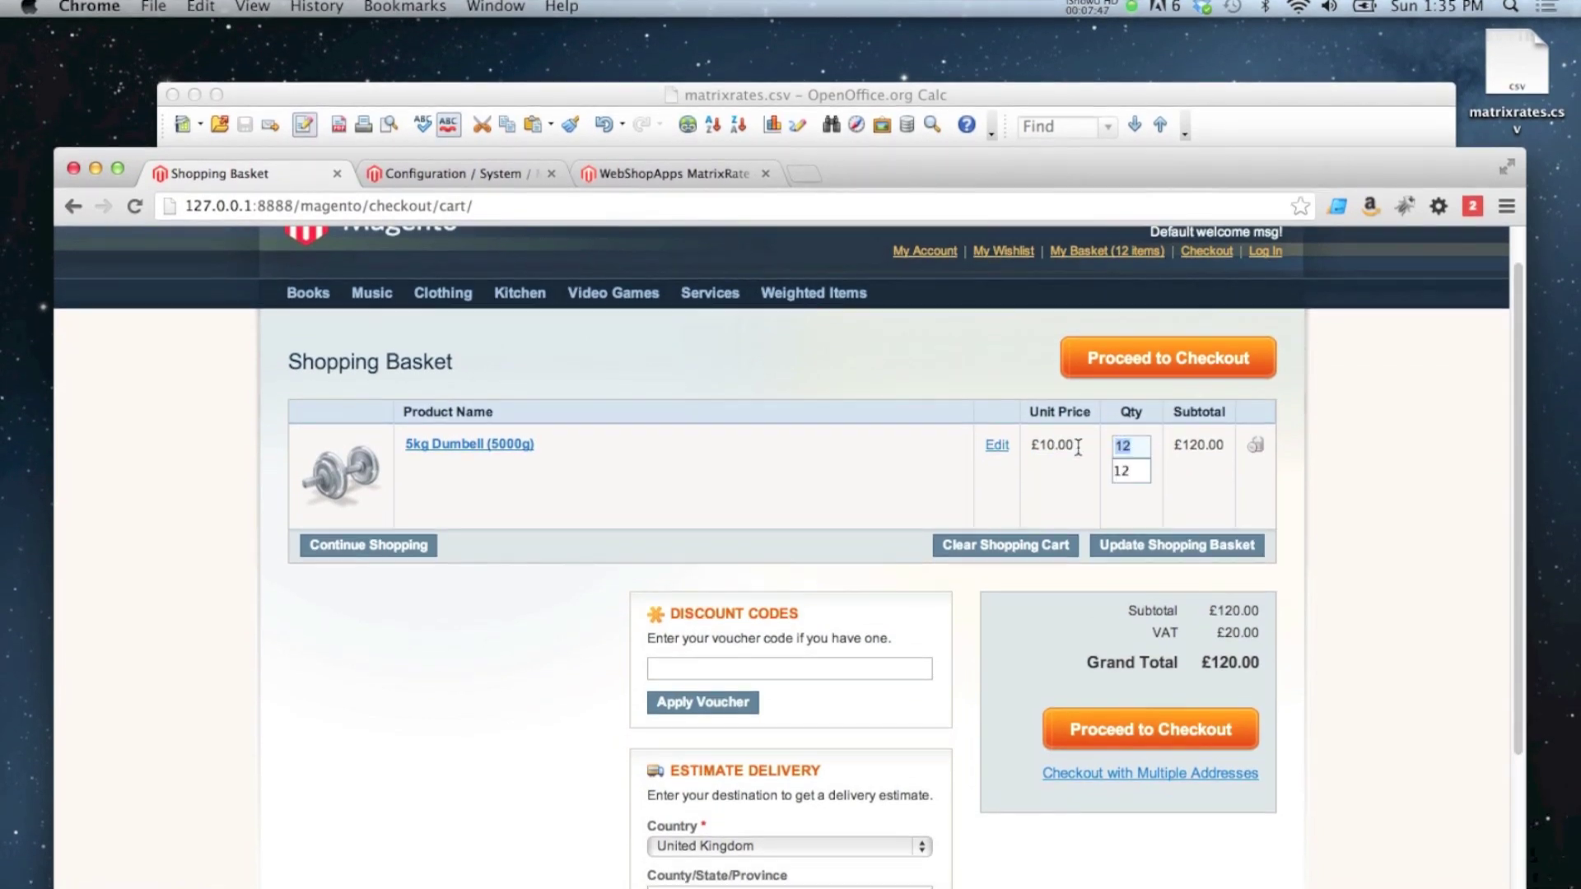
{"action": "type", "text": "50"}
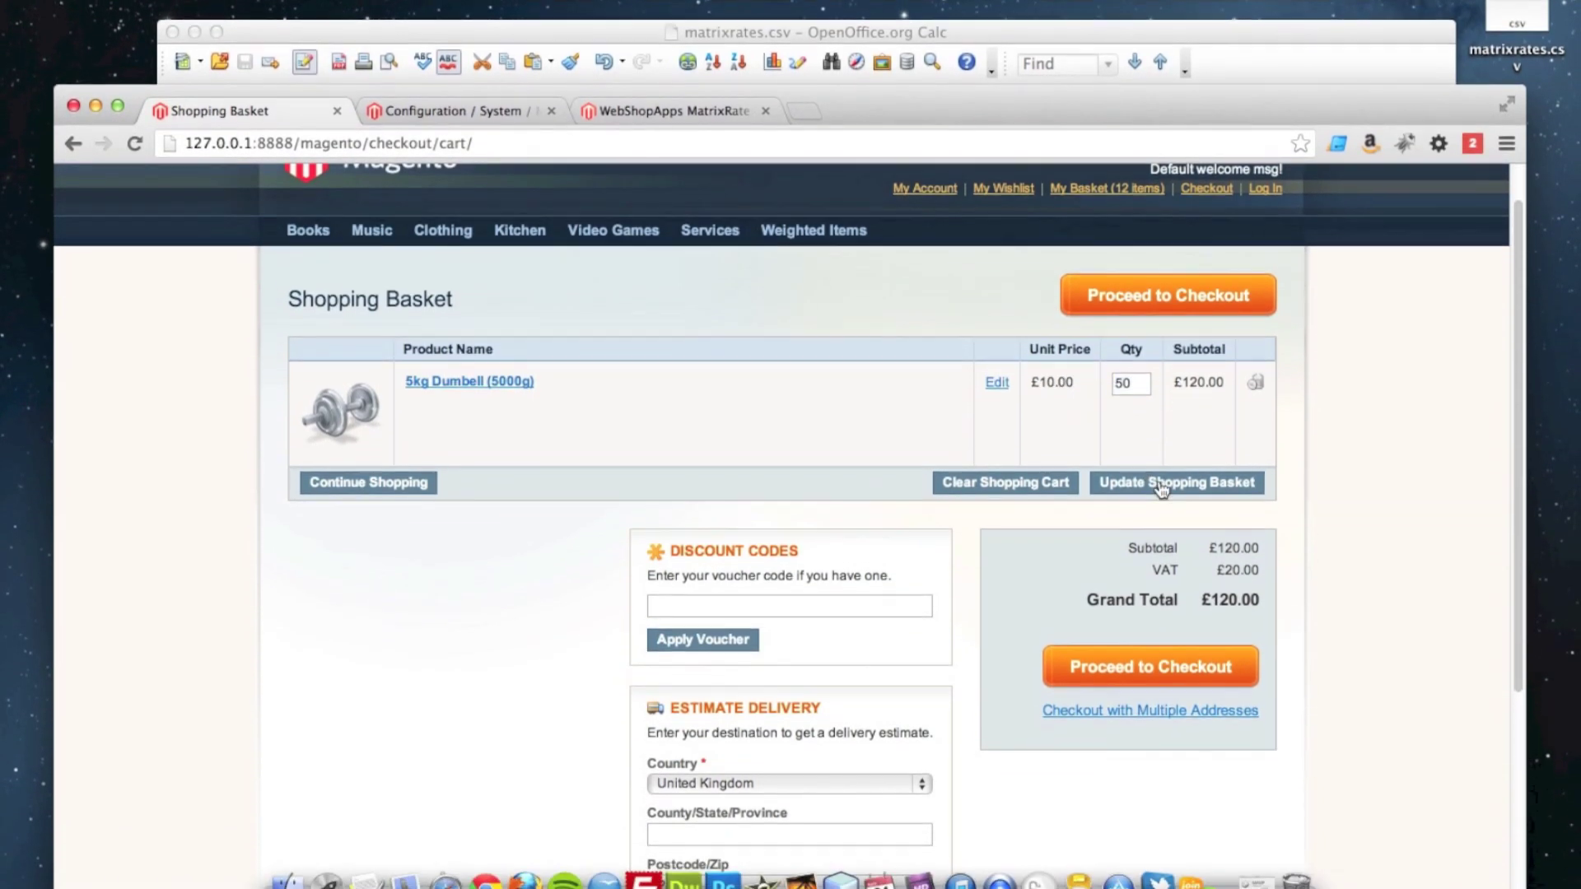
{"action": "left_click", "coordinate": [1165, 532]}
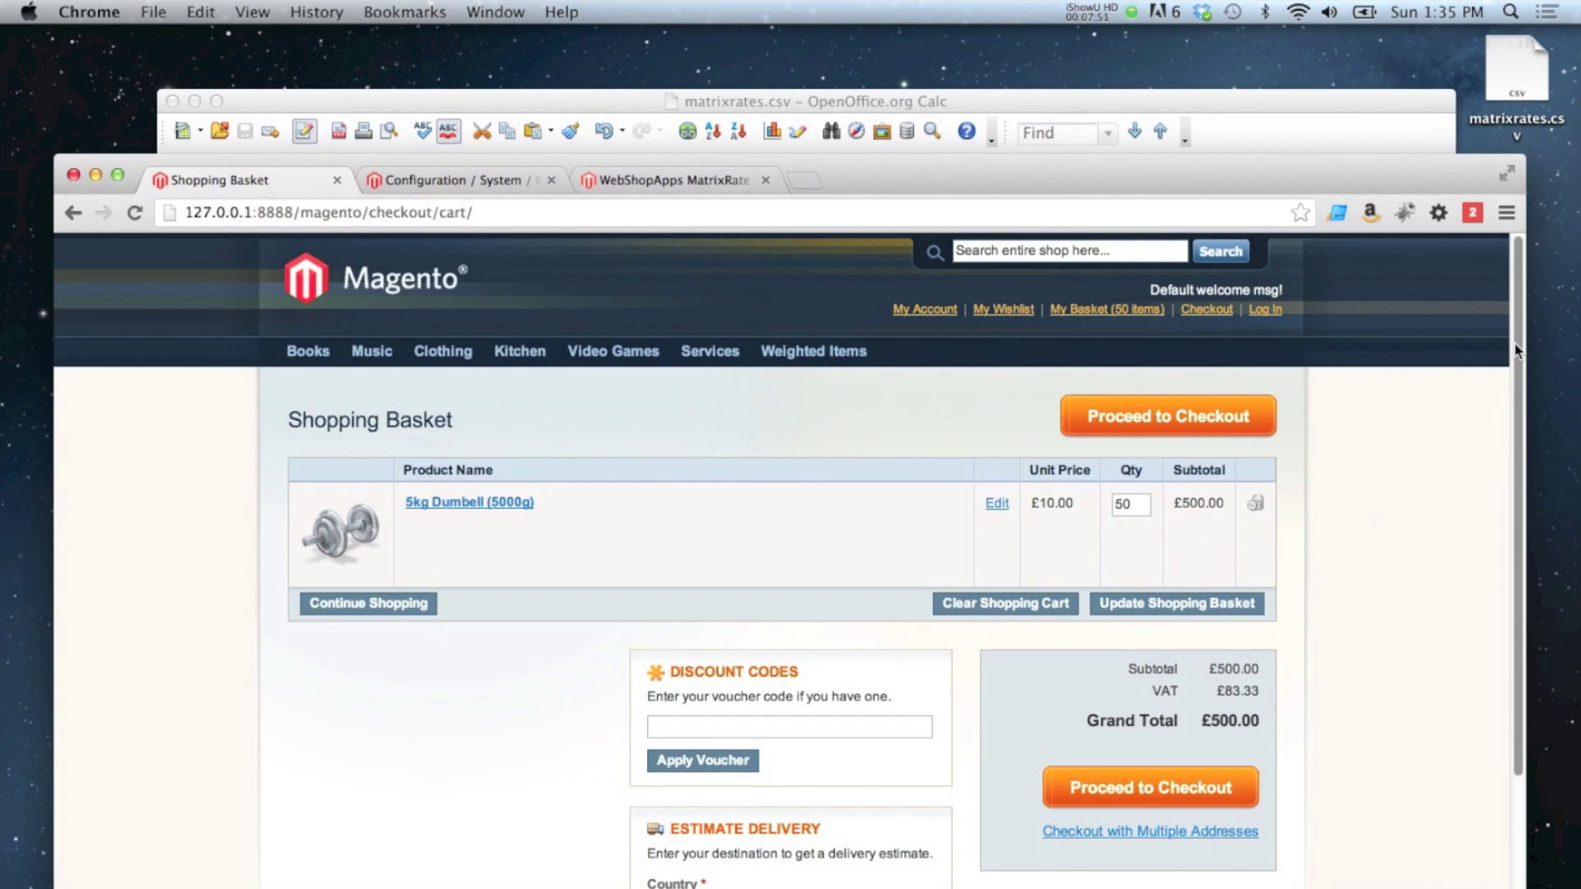
{"action": "scroll", "coordinate": [1516, 350], "scroll_direction": "down", "scroll_amount": 3}
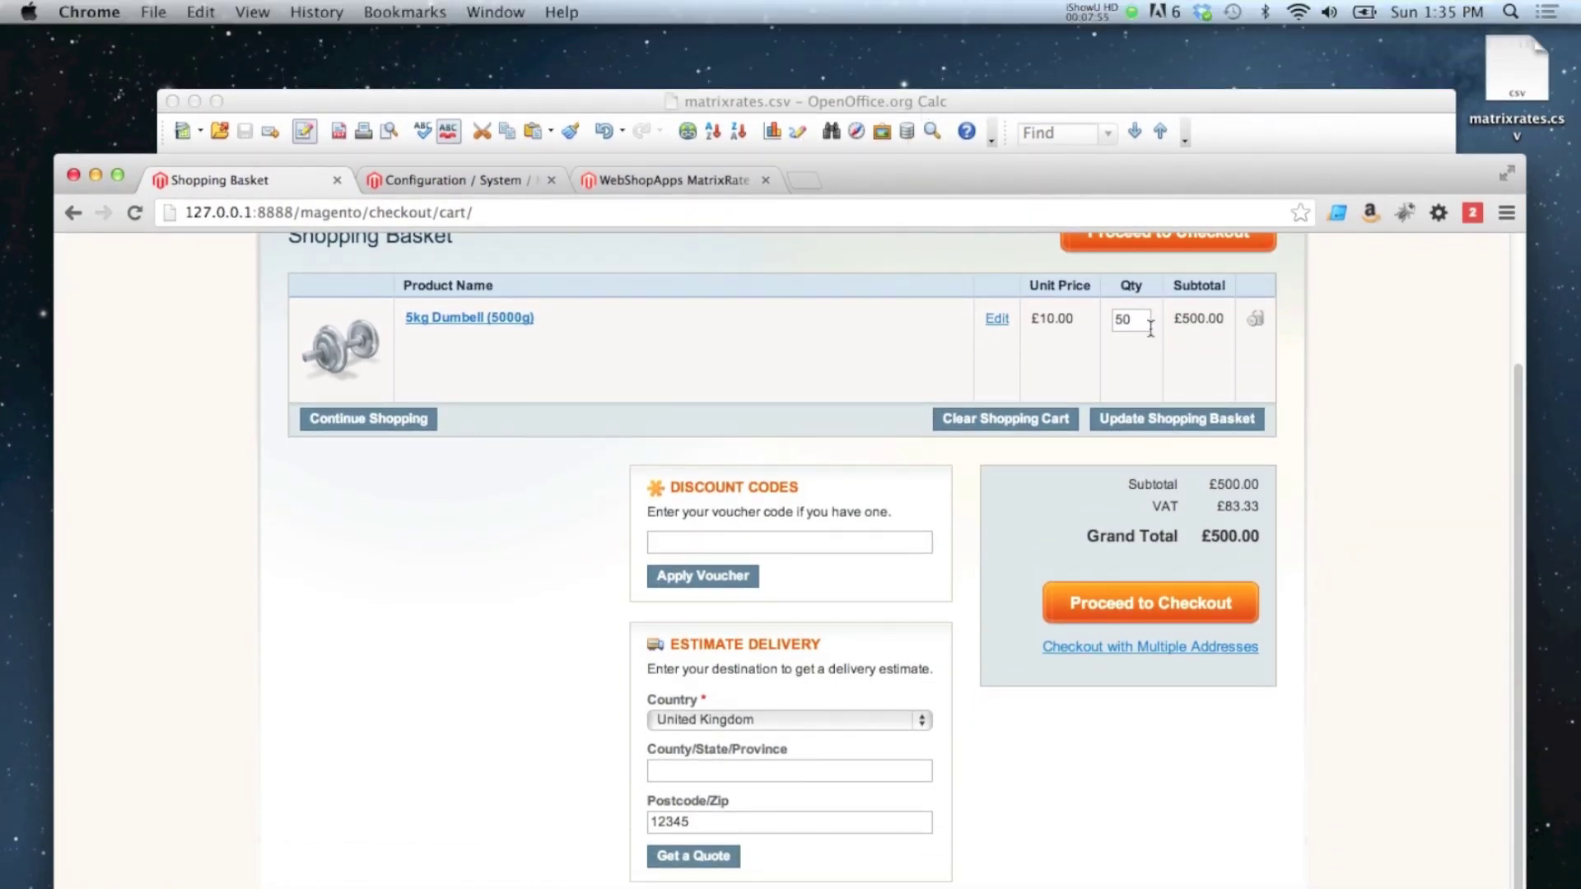
{"action": "left_click", "coordinate": [980, 107]}
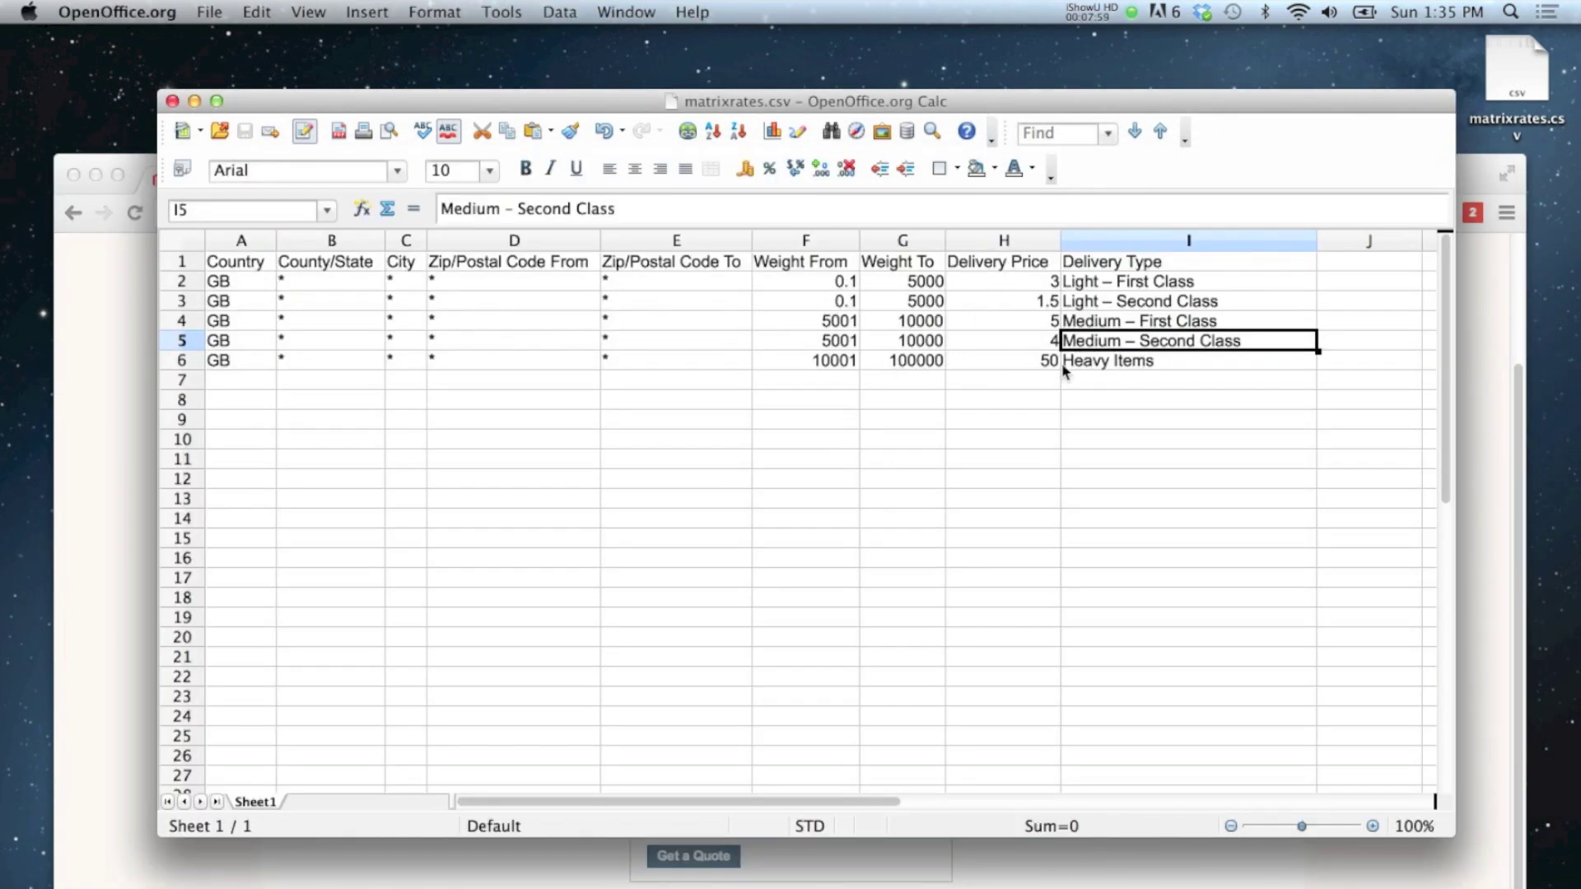
{"action": "left_click", "coordinate": [1484, 363]}
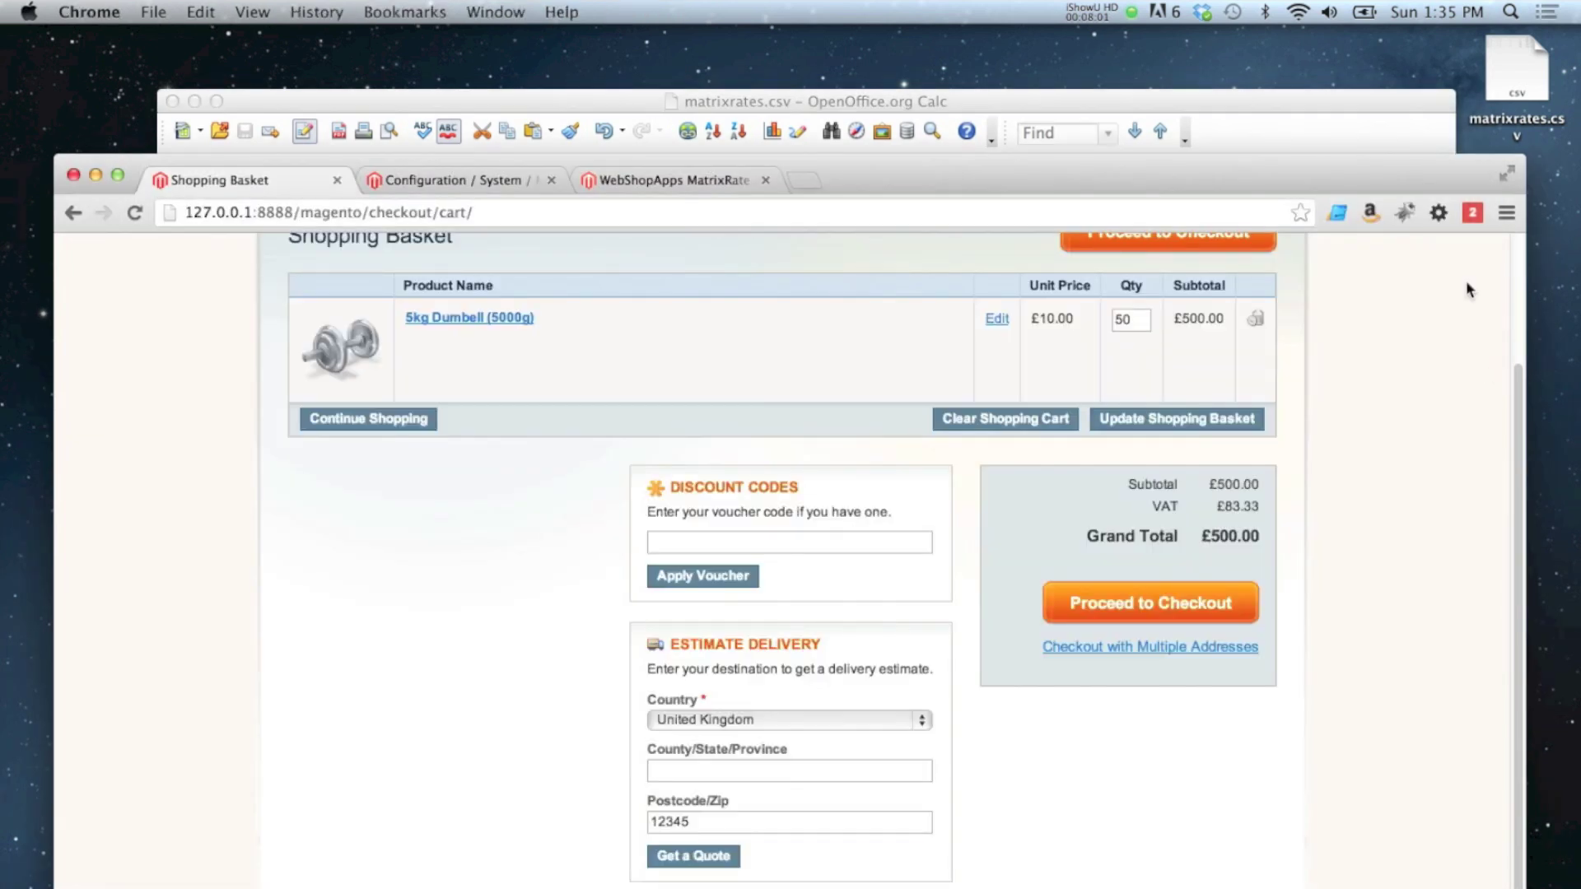
{"action": "scroll", "coordinate": [1026, 507], "scroll_direction": "down", "scroll_amount": 2}
{"action": "left_click", "coordinate": [700, 658]}
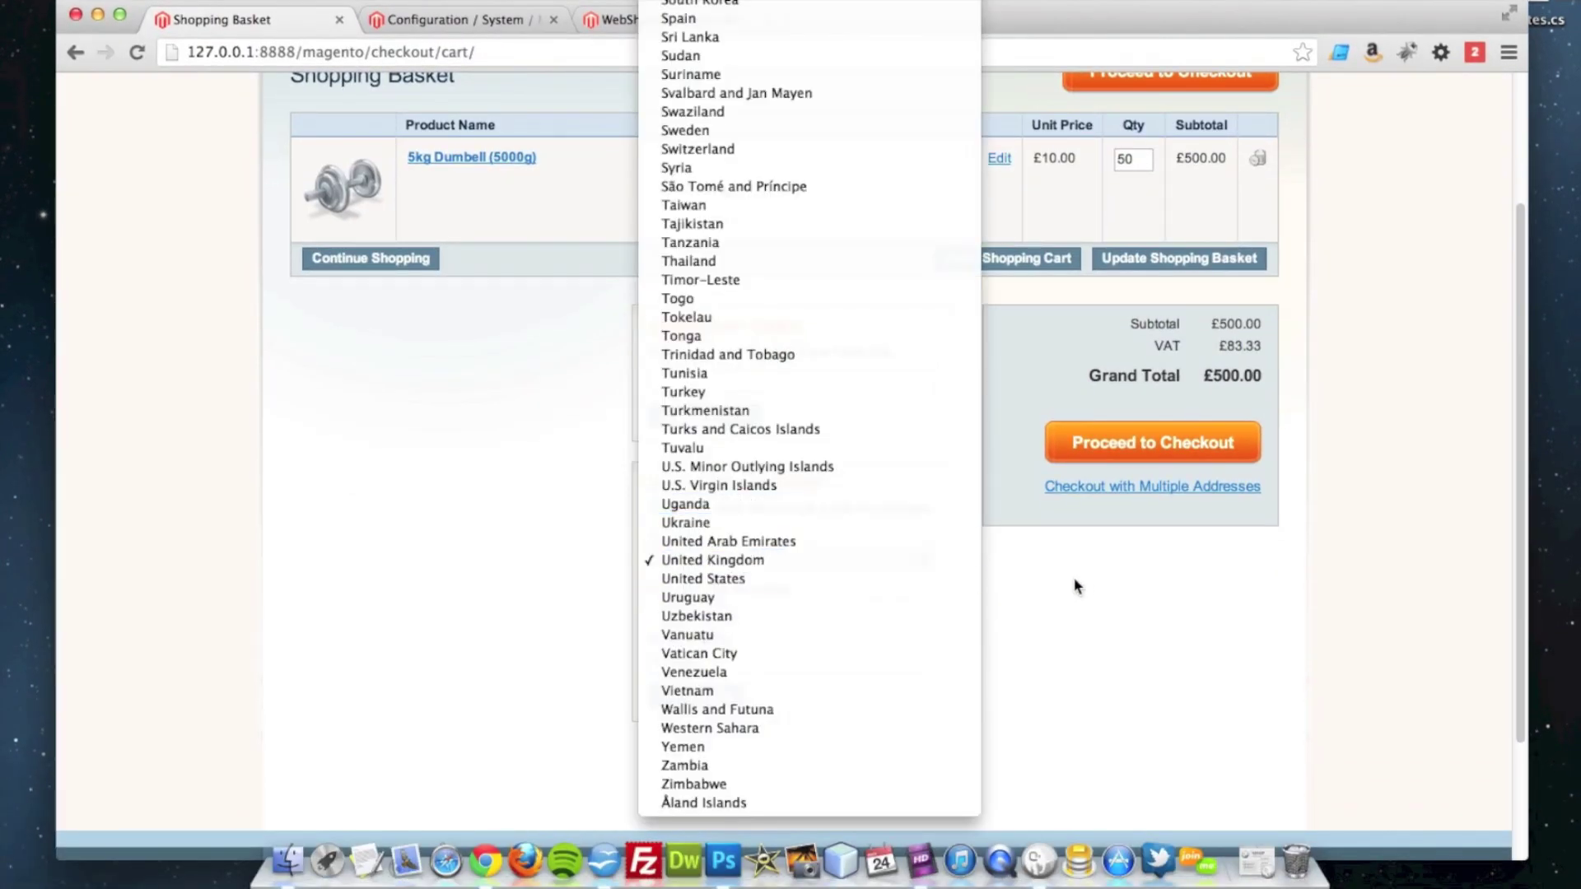
{"action": "left_click", "coordinate": [1006, 505]}
{"action": "scroll", "coordinate": [1265, 400], "scroll_direction": "up", "scroll_amount": 3}
{"action": "scroll", "coordinate": [1265, 401], "scroll_direction": "up", "scroll_amount": 2}
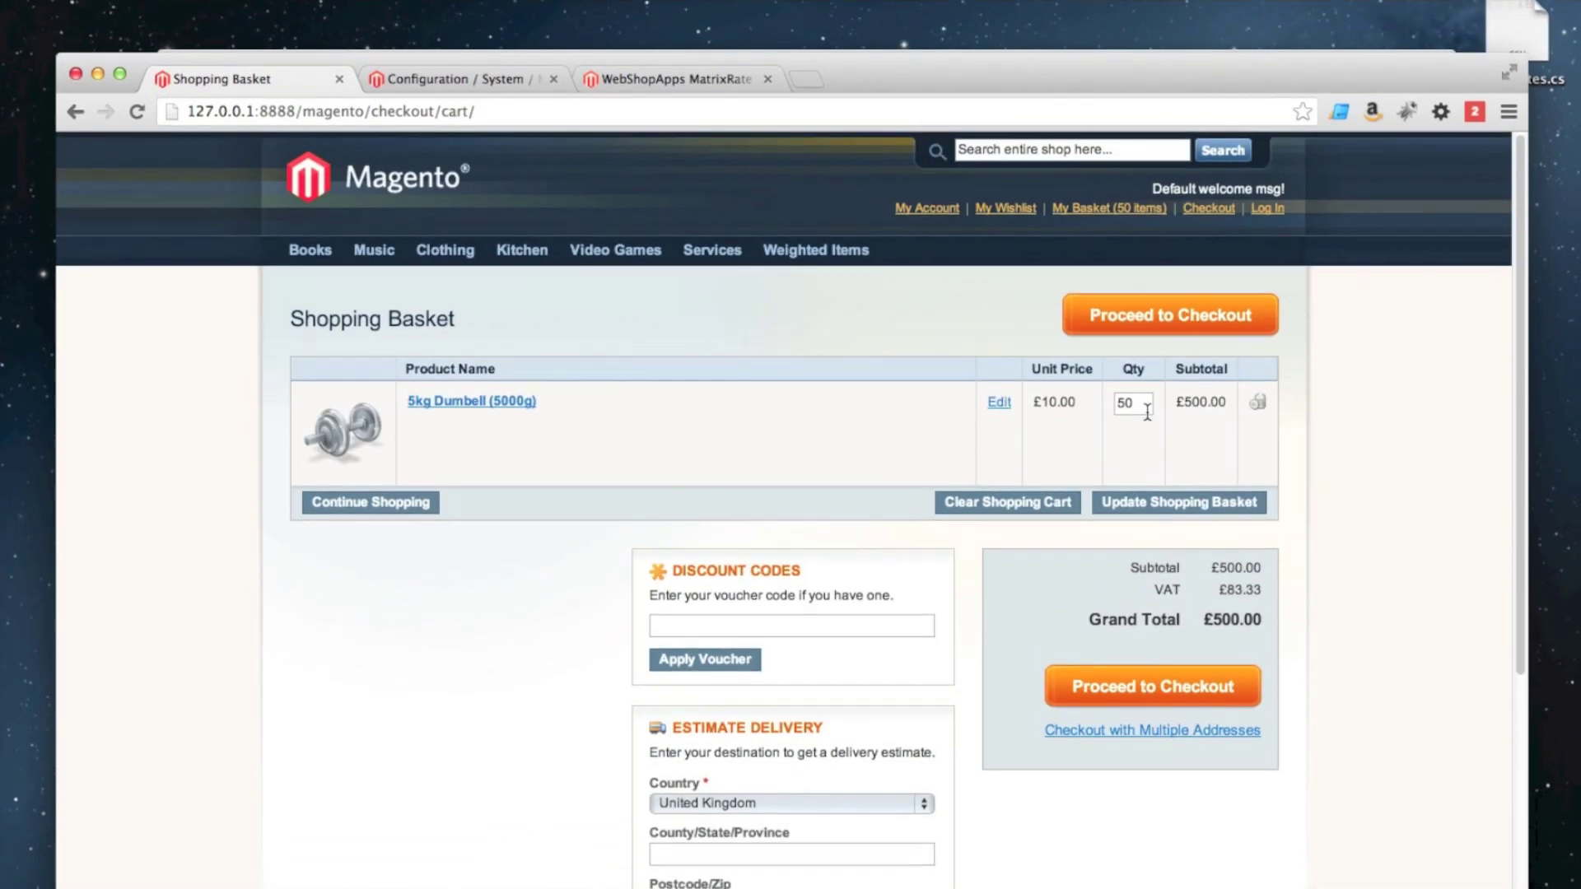
Step: Return the basket to quantity 1 for a £10.00 total
{"action": "double_click", "coordinate": [1133, 344]}
{"action": "type", "text": "1"}
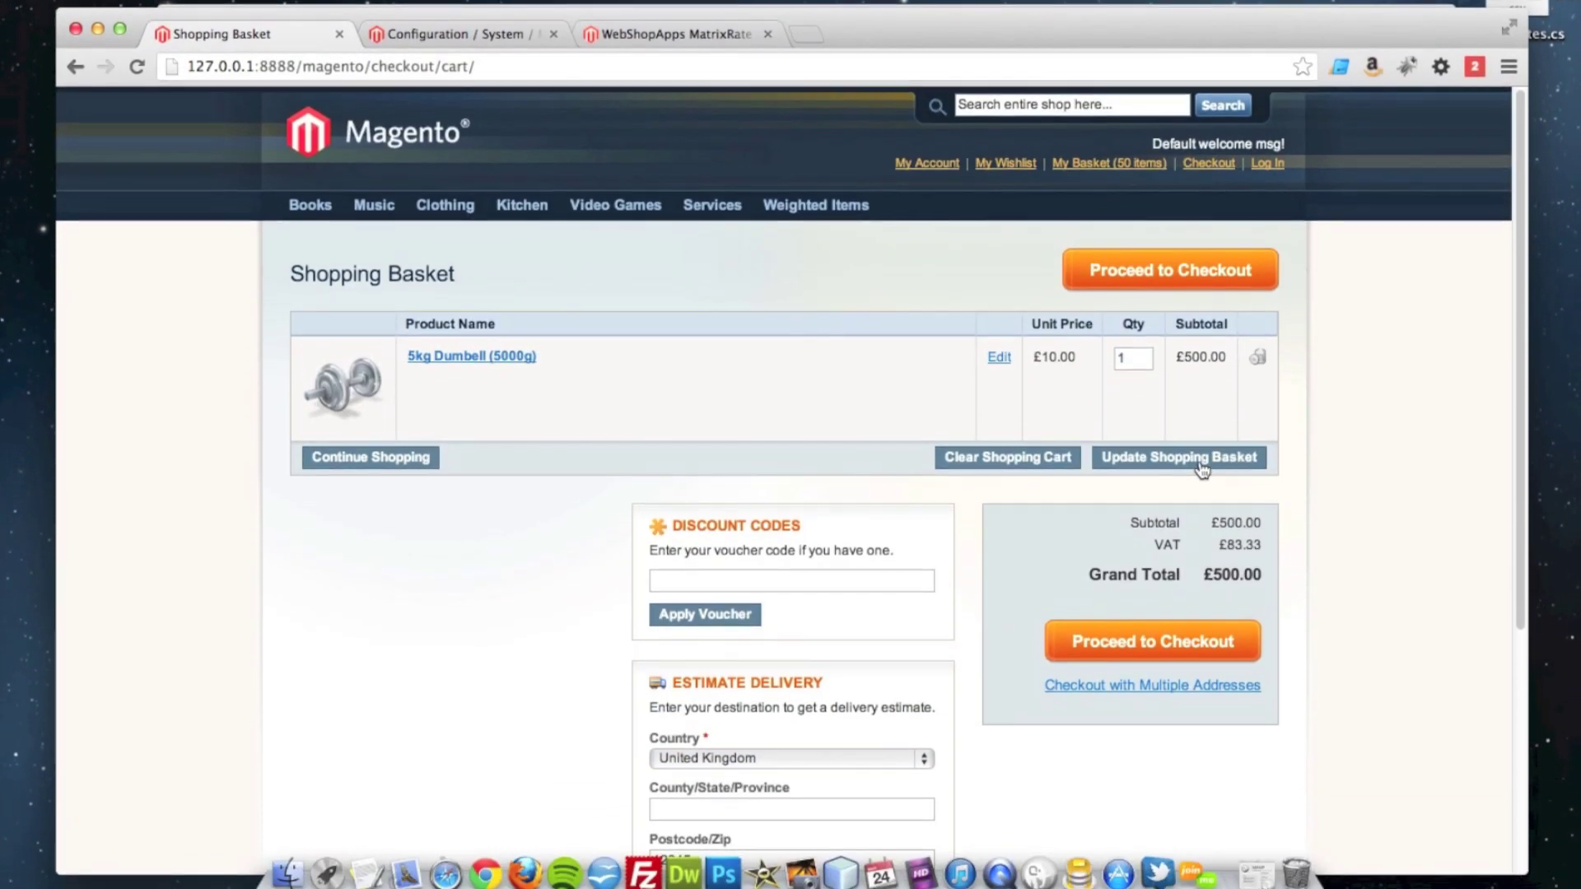
{"action": "left_click", "coordinate": [1201, 544]}
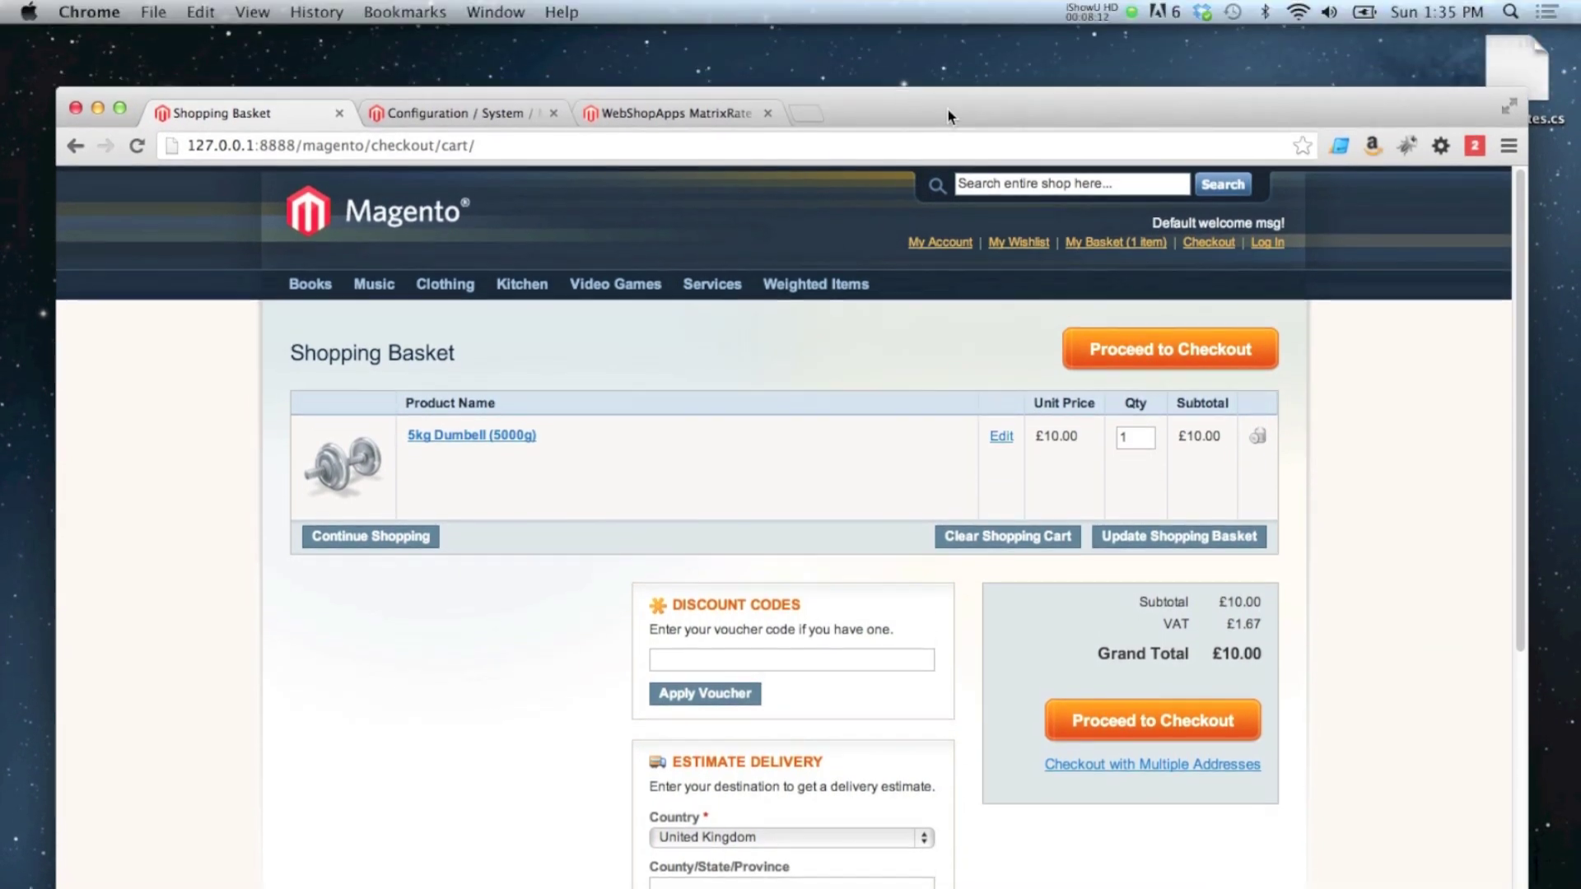
{"action": "left_click_drag", "start_coordinate": [947, 110], "coordinate": [927, 204]}
Step: Close Calc, set the Matrix Rates condition to Price vs. Destination and save the configuration
{"action": "left_click", "coordinate": [503, 105]}
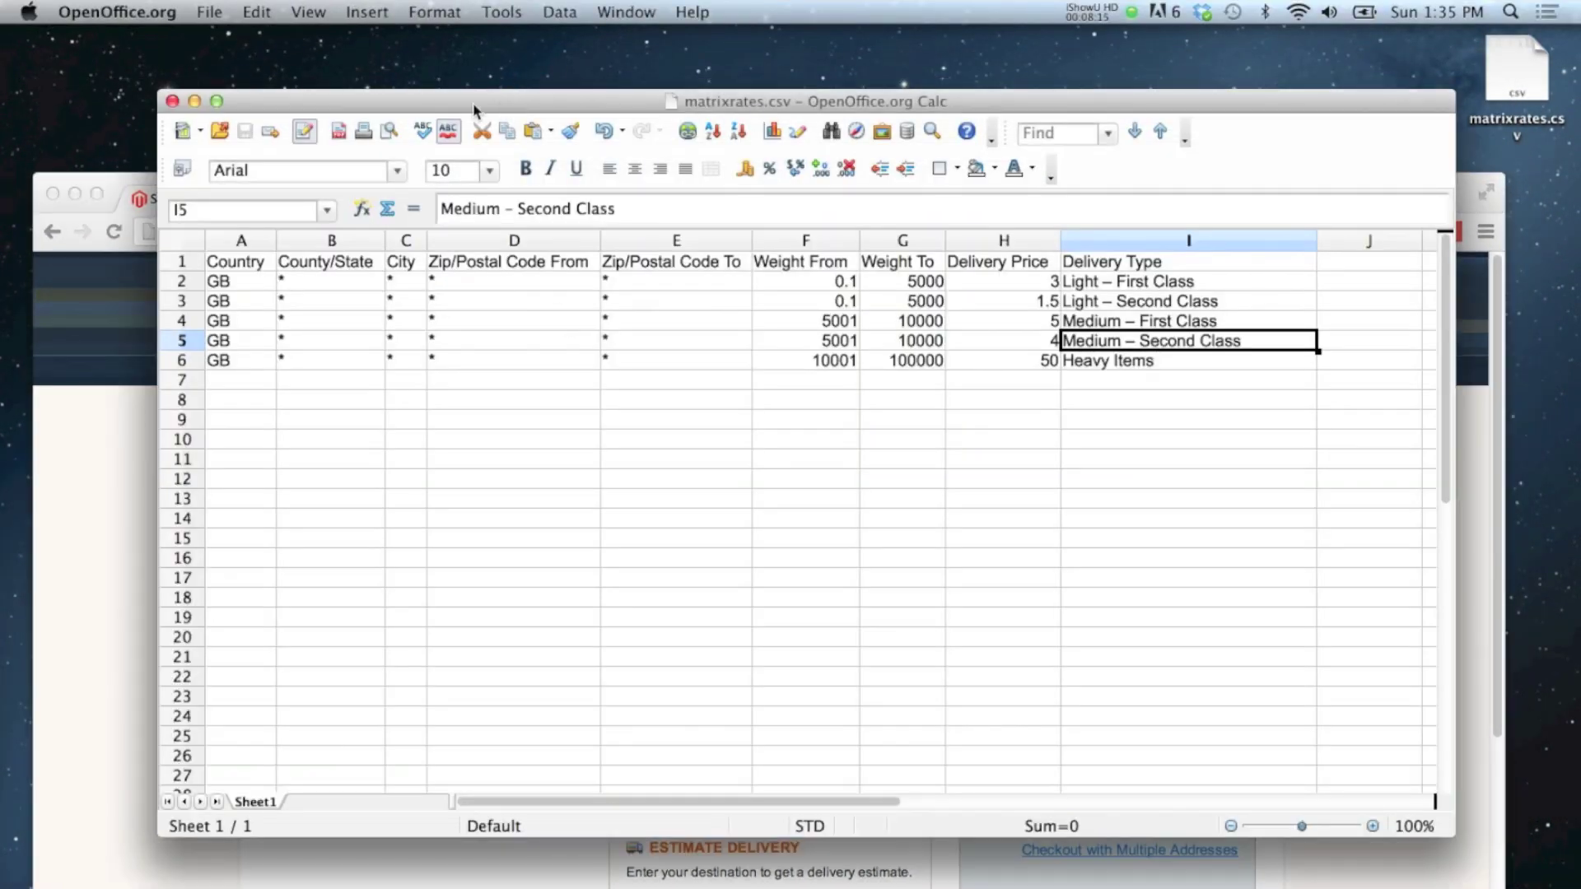
{"action": "left_click", "coordinate": [172, 102]}
{"action": "left_click_drag", "start_coordinate": [871, 185], "coordinate": [882, 61]}
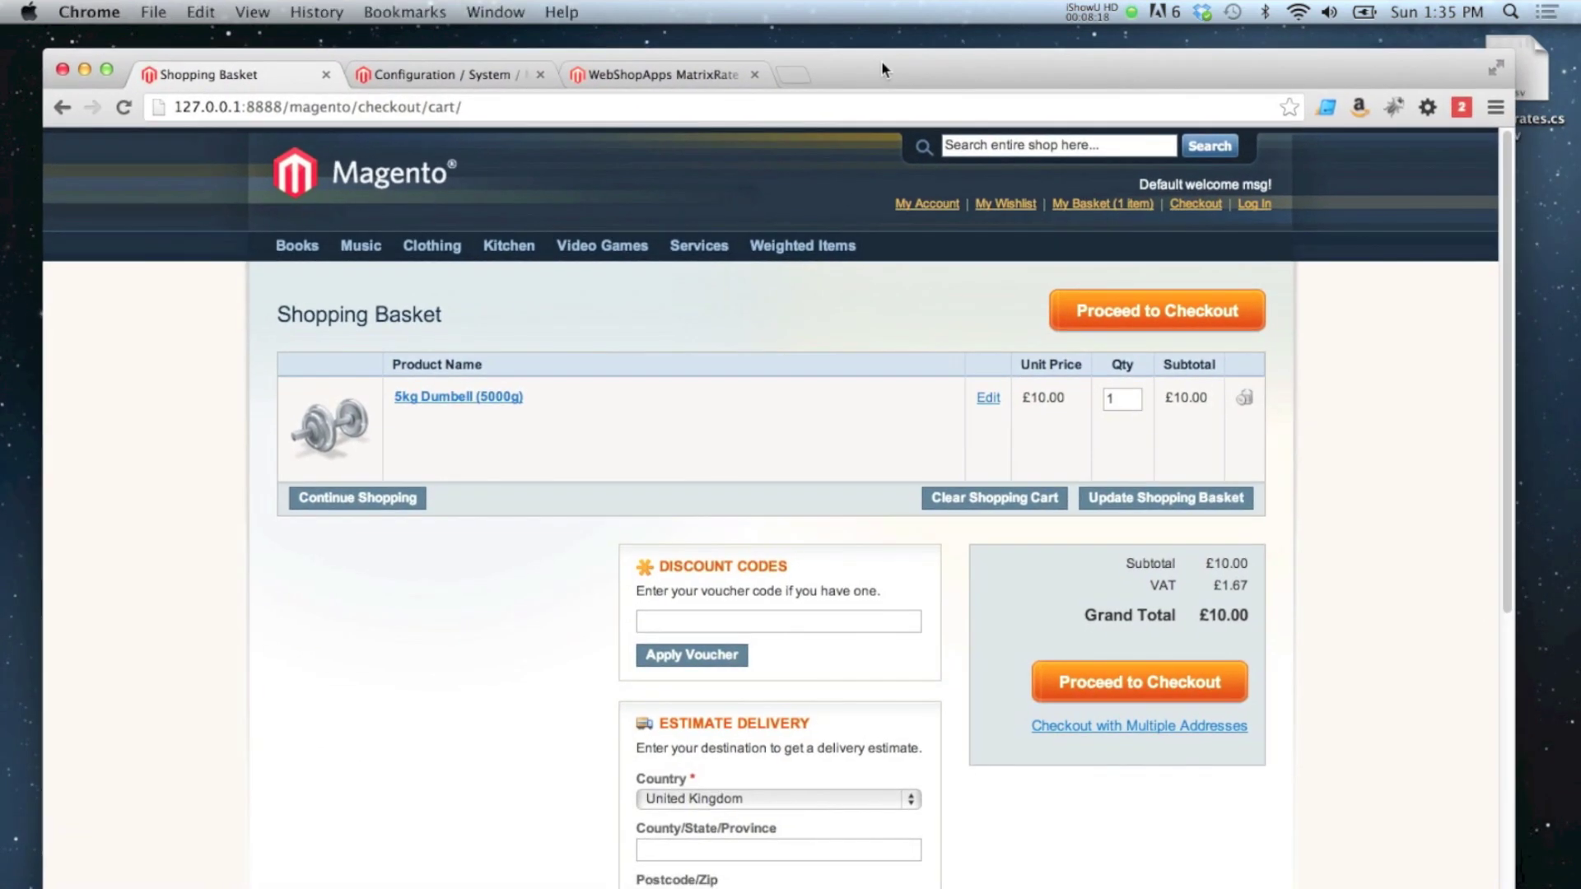
{"action": "left_click", "coordinate": [466, 78]}
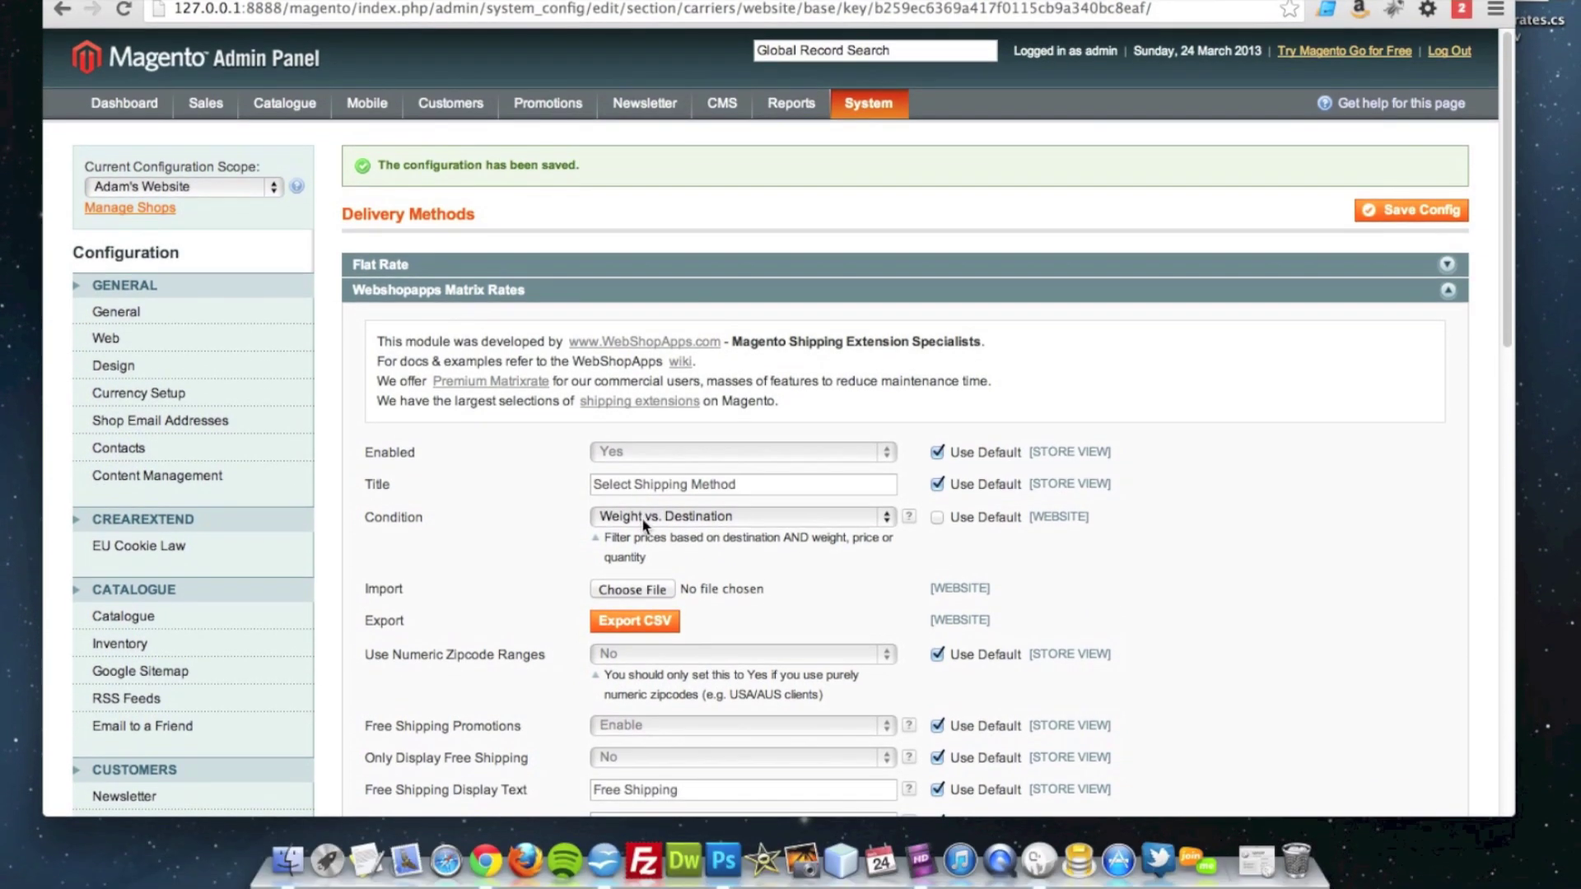
{"action": "left_click", "coordinate": [646, 525]}
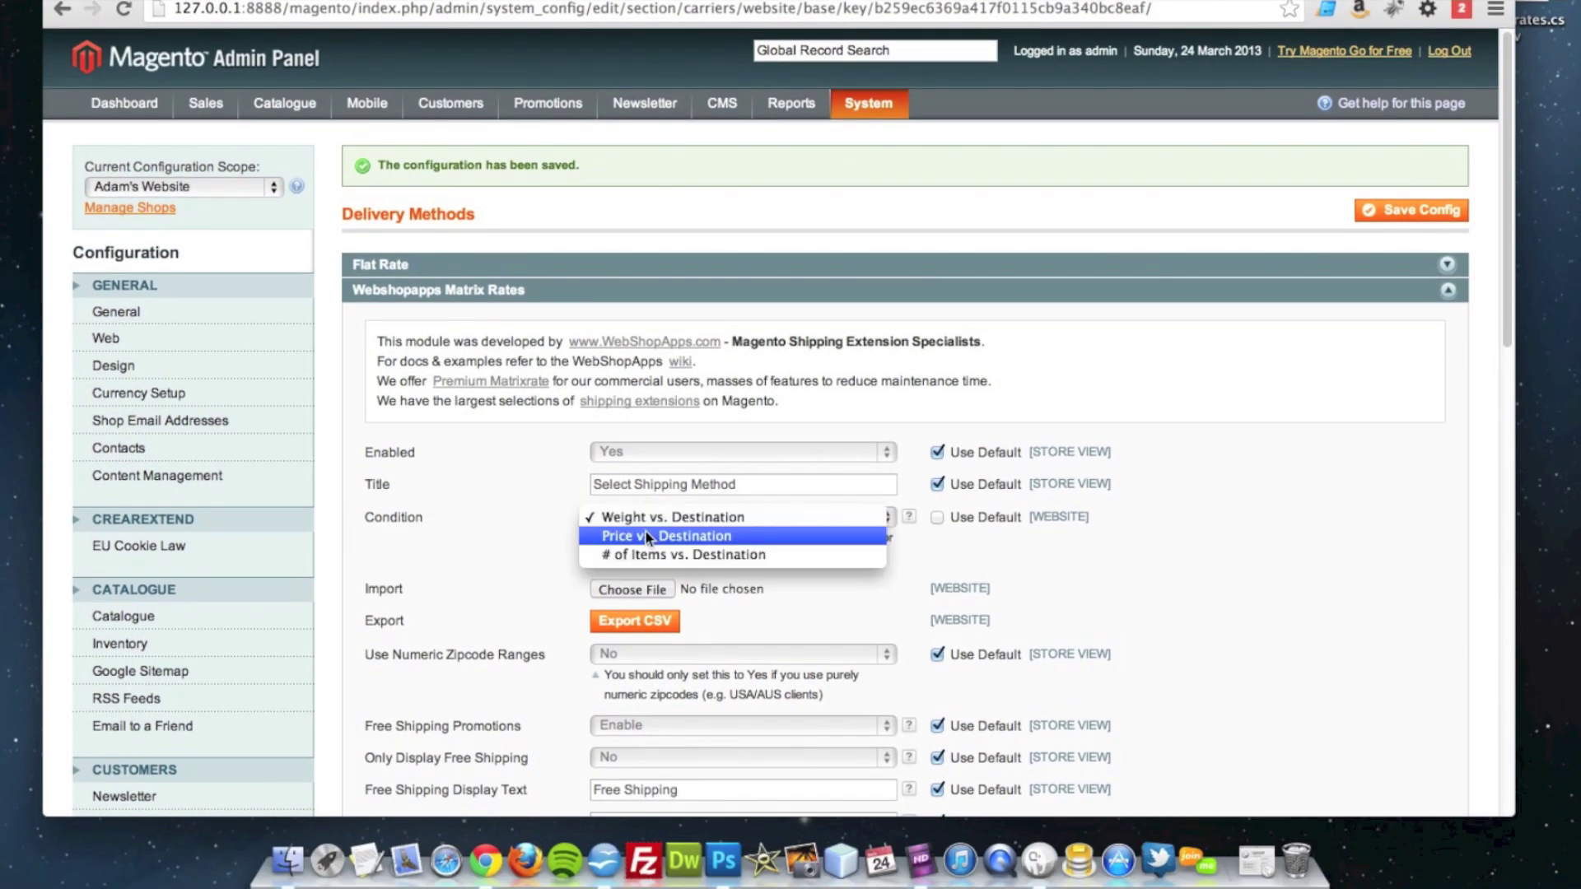
{"action": "left_click", "coordinate": [646, 535]}
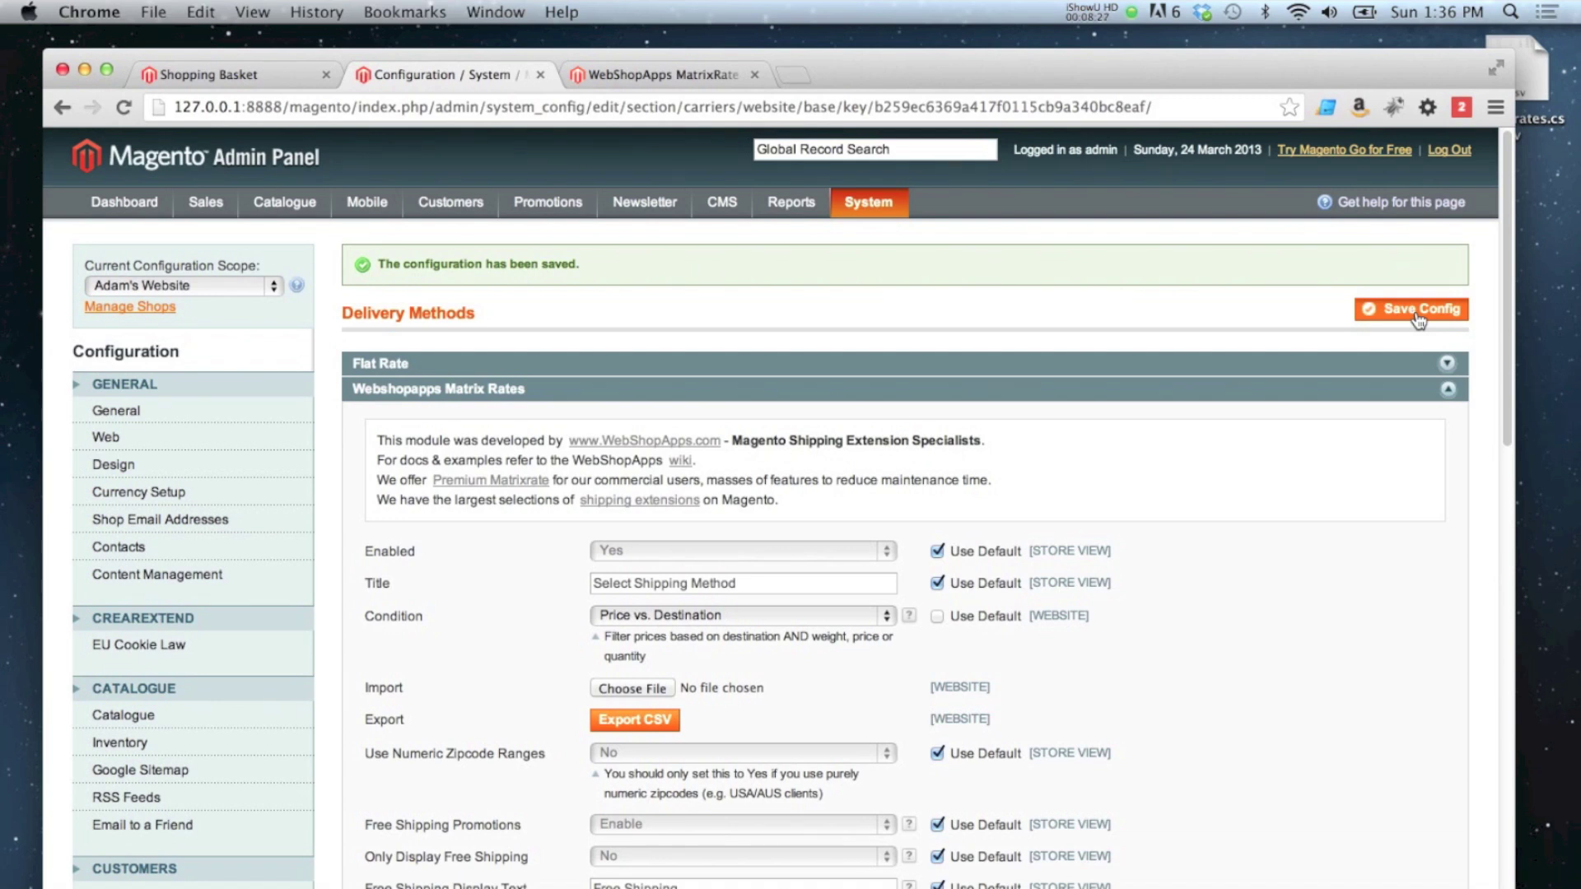
{"action": "left_click", "coordinate": [1418, 318]}
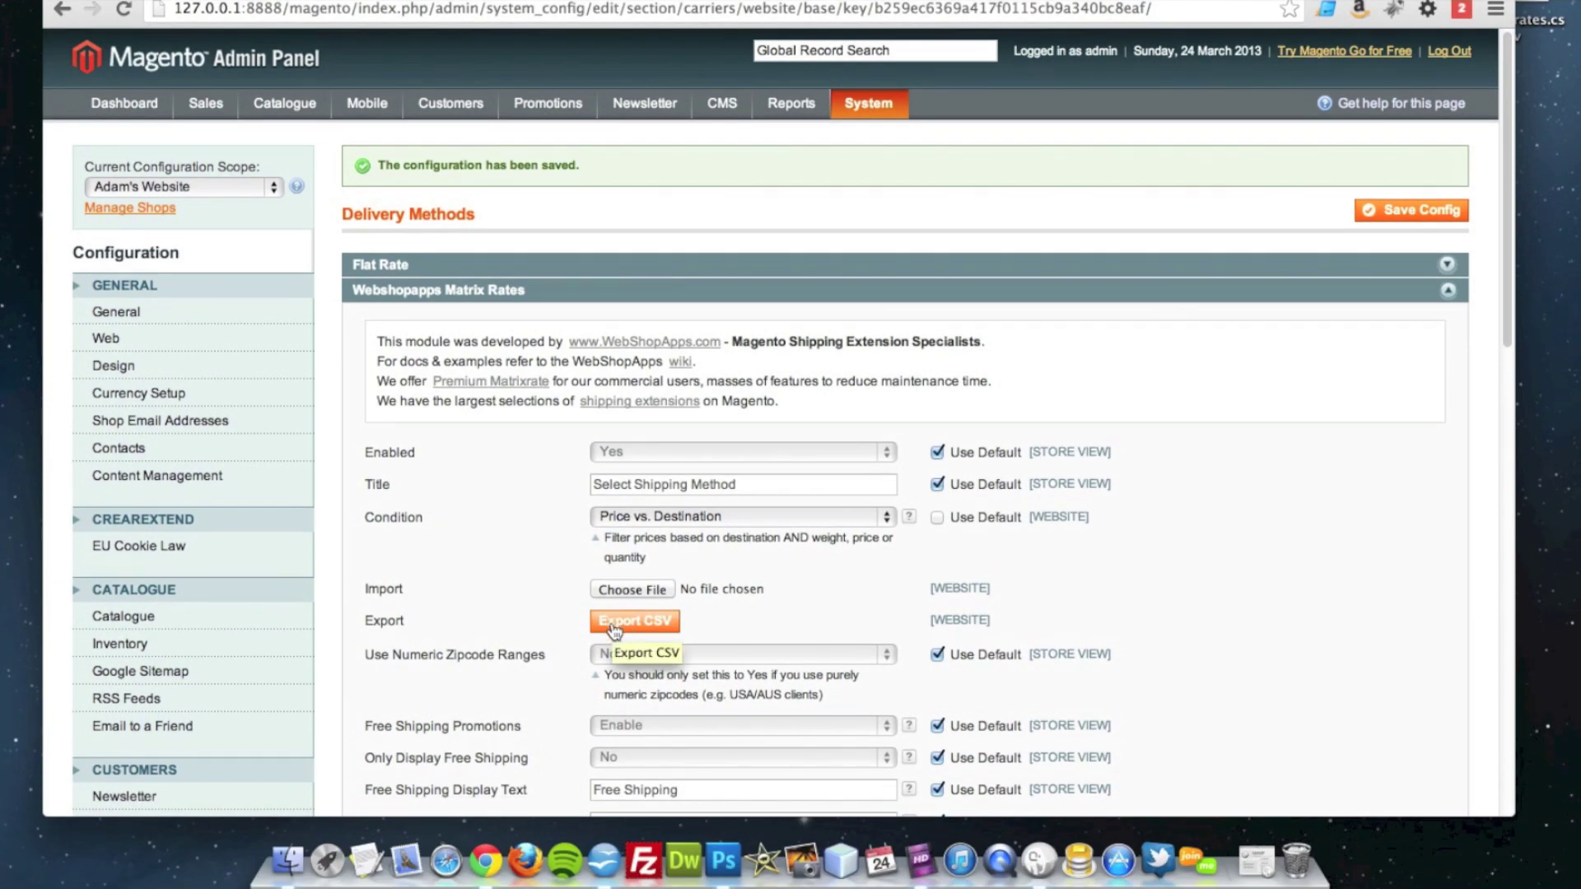
Step: Export the Matrix Rates CSV and open the downloaded matrixrates (1).csv in Calc
{"action": "left_click", "coordinate": [613, 624]}
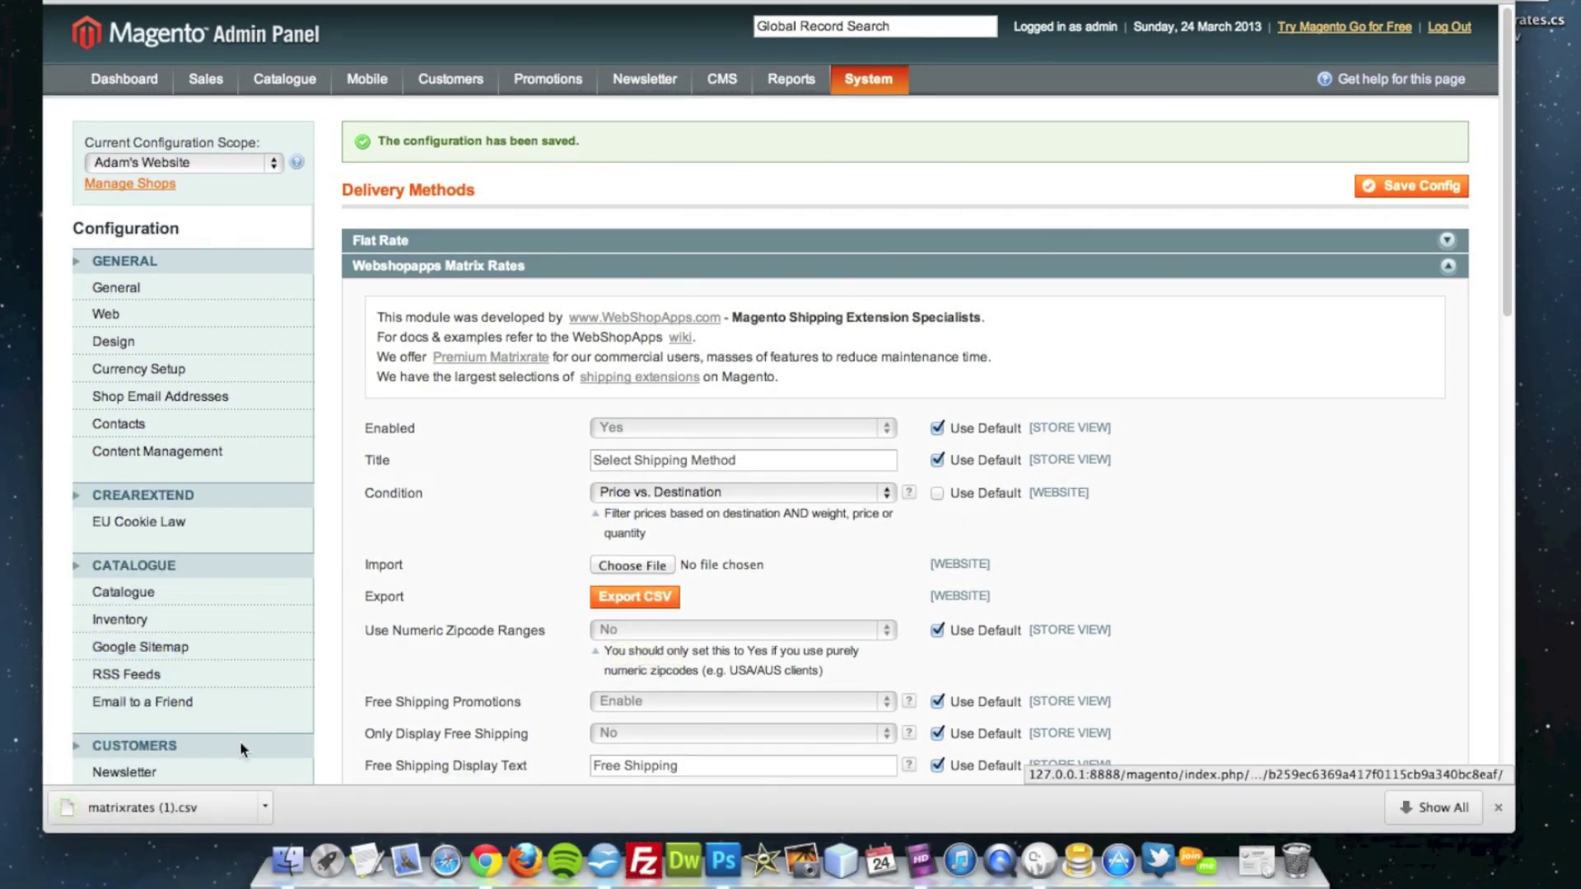
{"action": "left_click", "coordinate": [184, 809]}
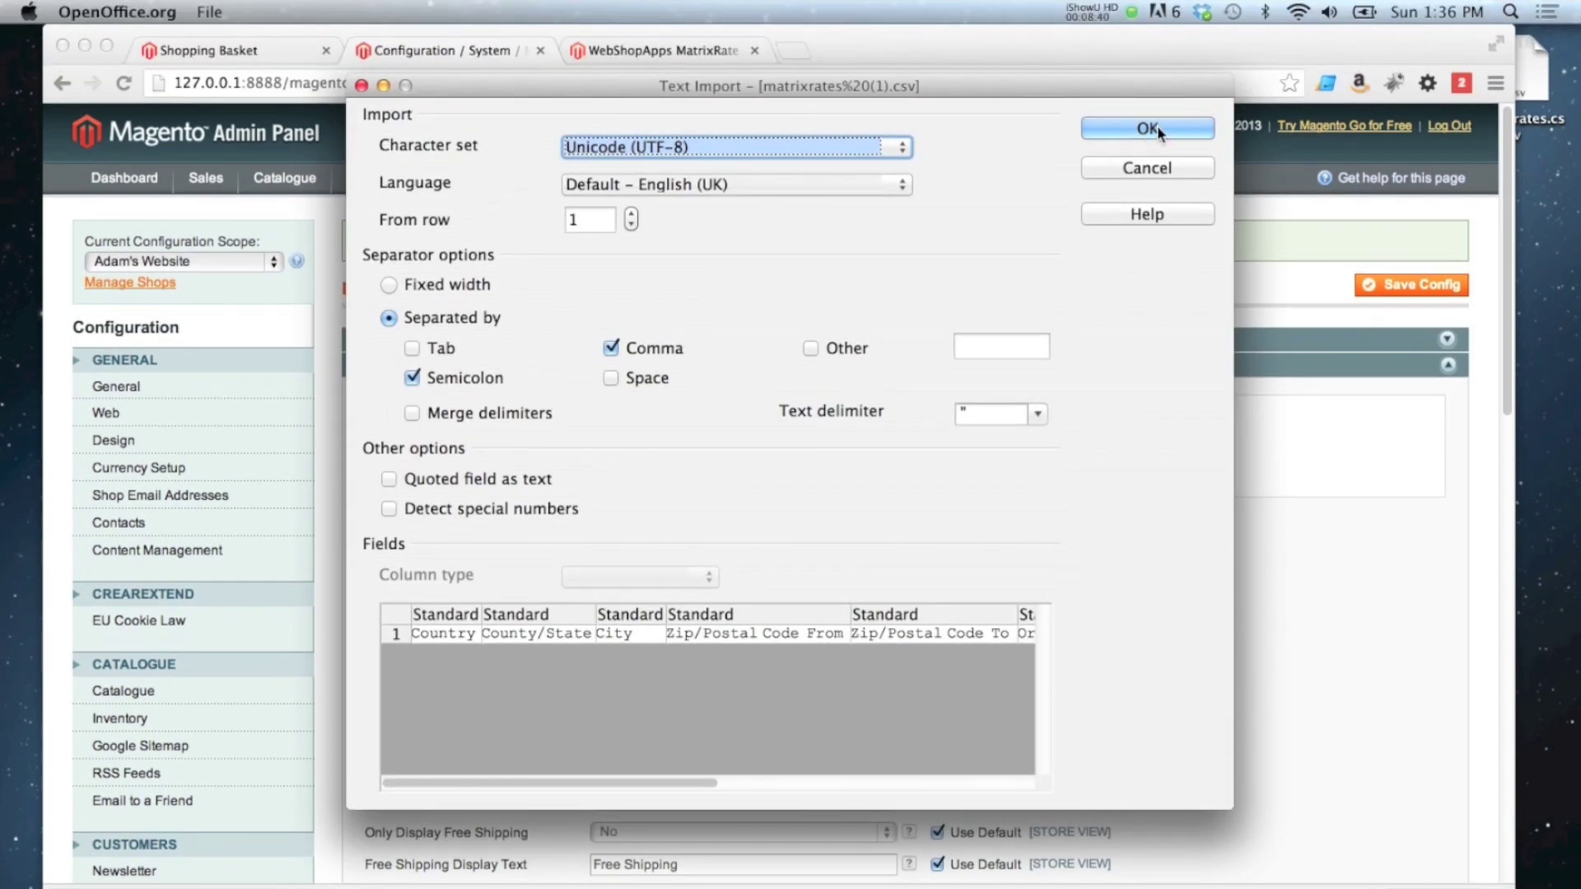
{"action": "left_click", "coordinate": [1149, 128]}
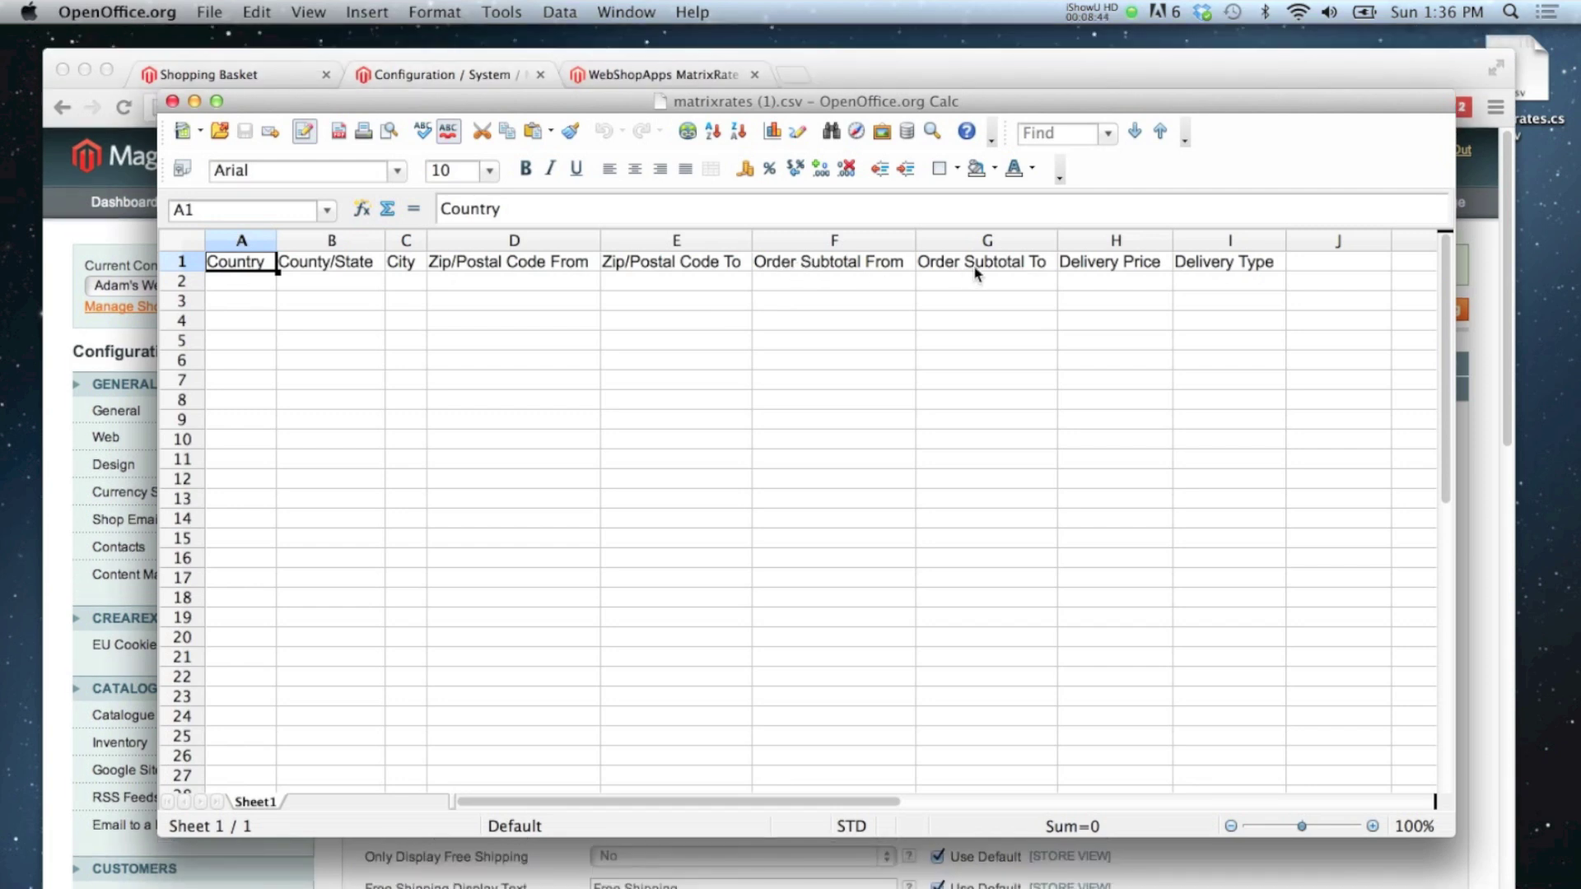
Step: Fill Country cells A2:A5 with GB
{"action": "left_click", "coordinate": [243, 282]}
{"action": "type", "text": "GB"}
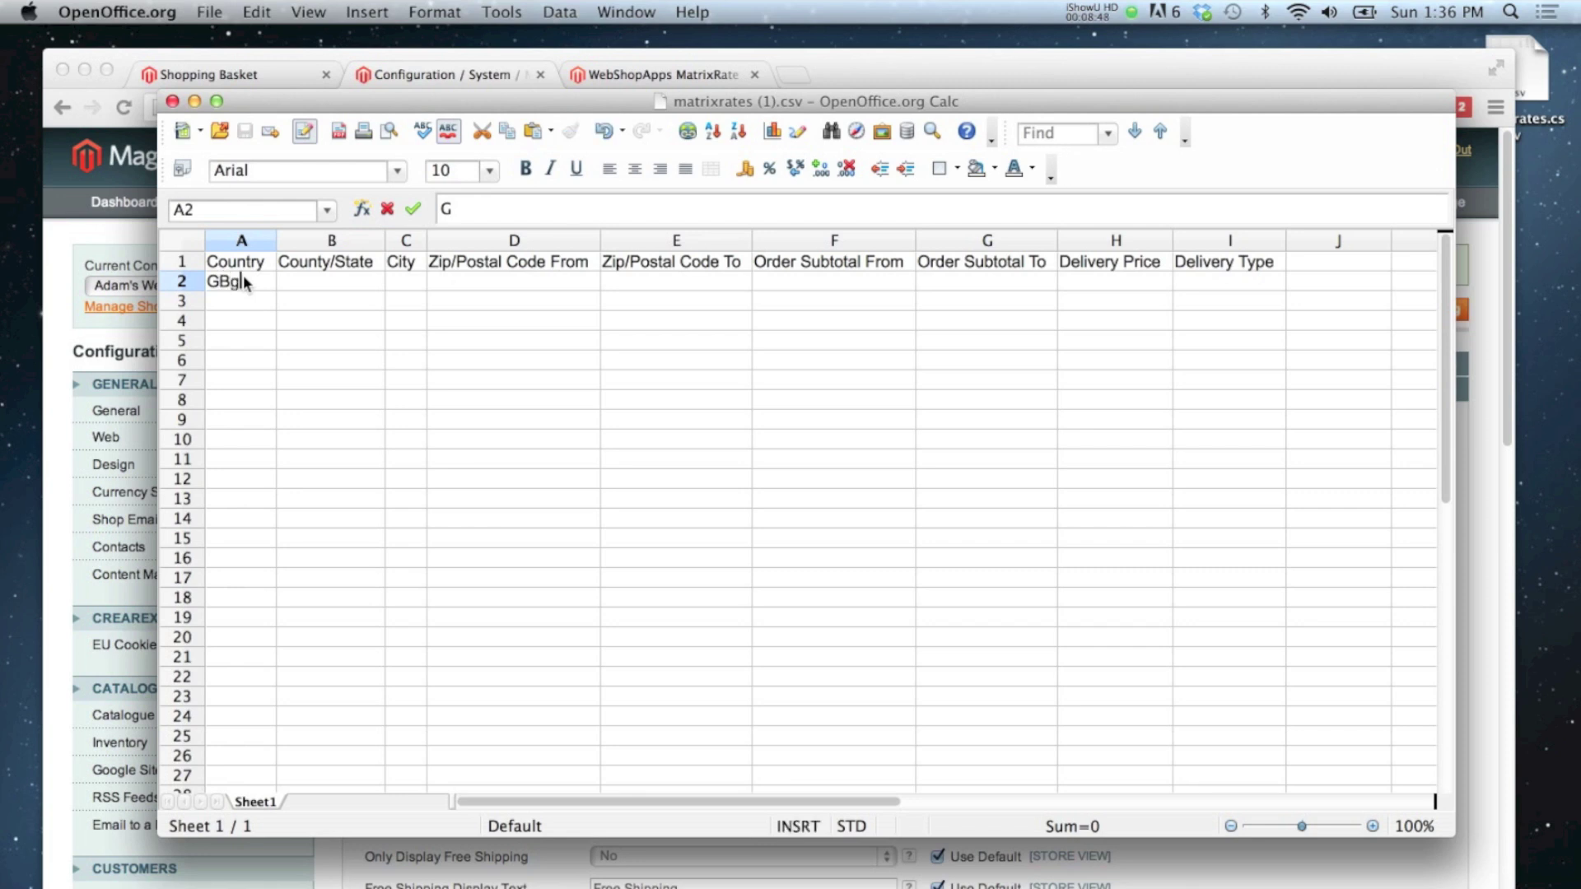
{"action": "key", "text": "Return"}
{"action": "key", "text": "super+c"}
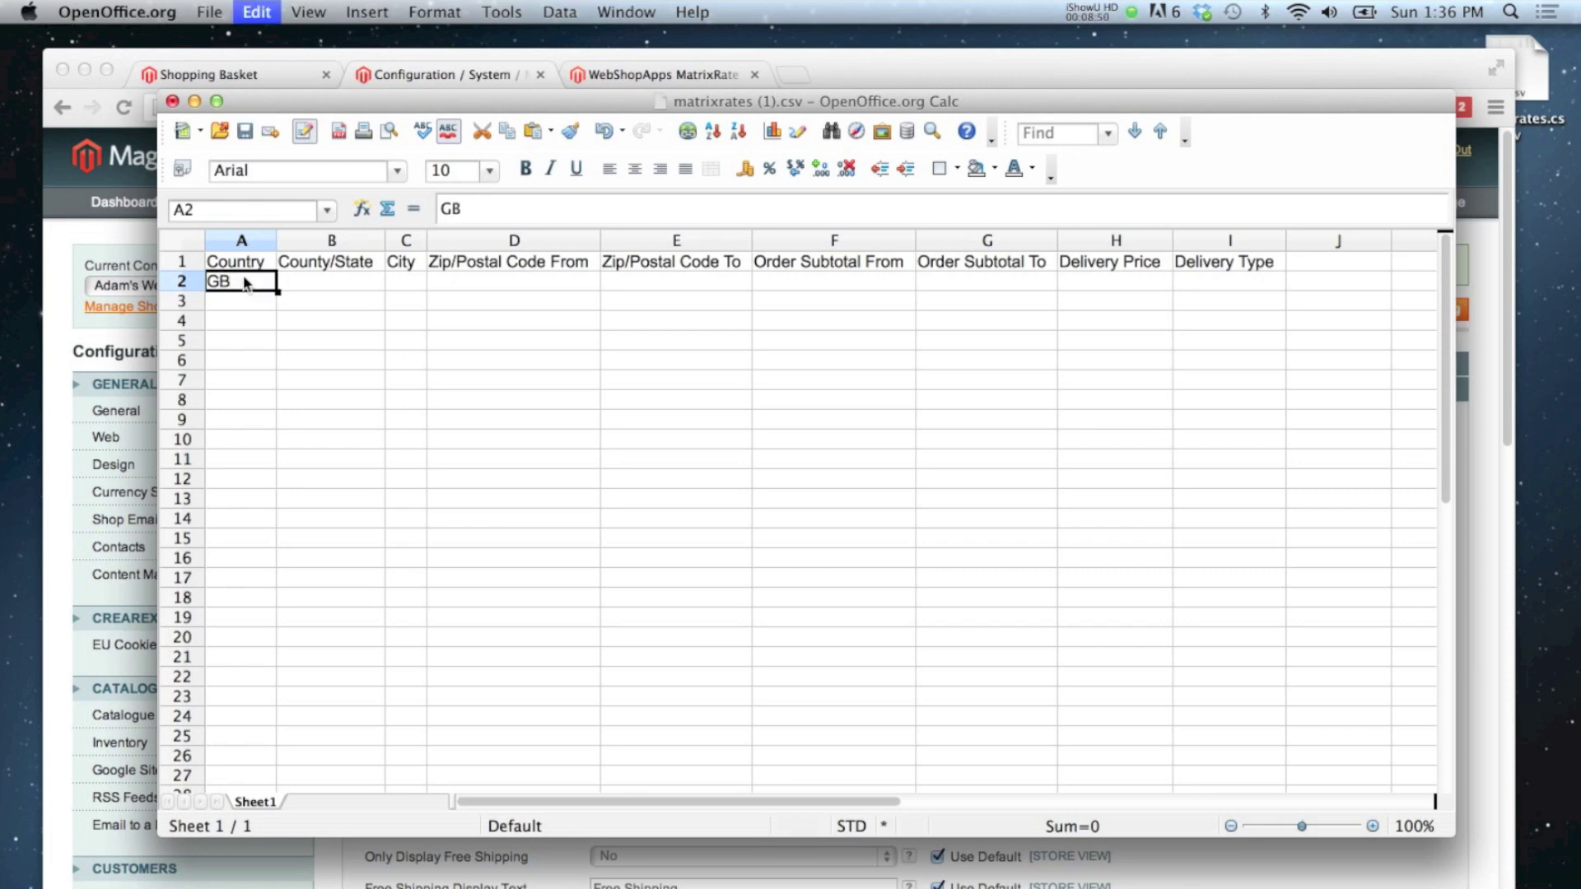
{"action": "key", "text": "Down"}
{"action": "key", "text": "super+v"}
{"action": "key", "text": "Down"}
{"action": "key", "text": "super+v"}
{"action": "key", "text": "Down"}
{"action": "key", "text": "super+v"}
{"action": "key", "text": "Right"}
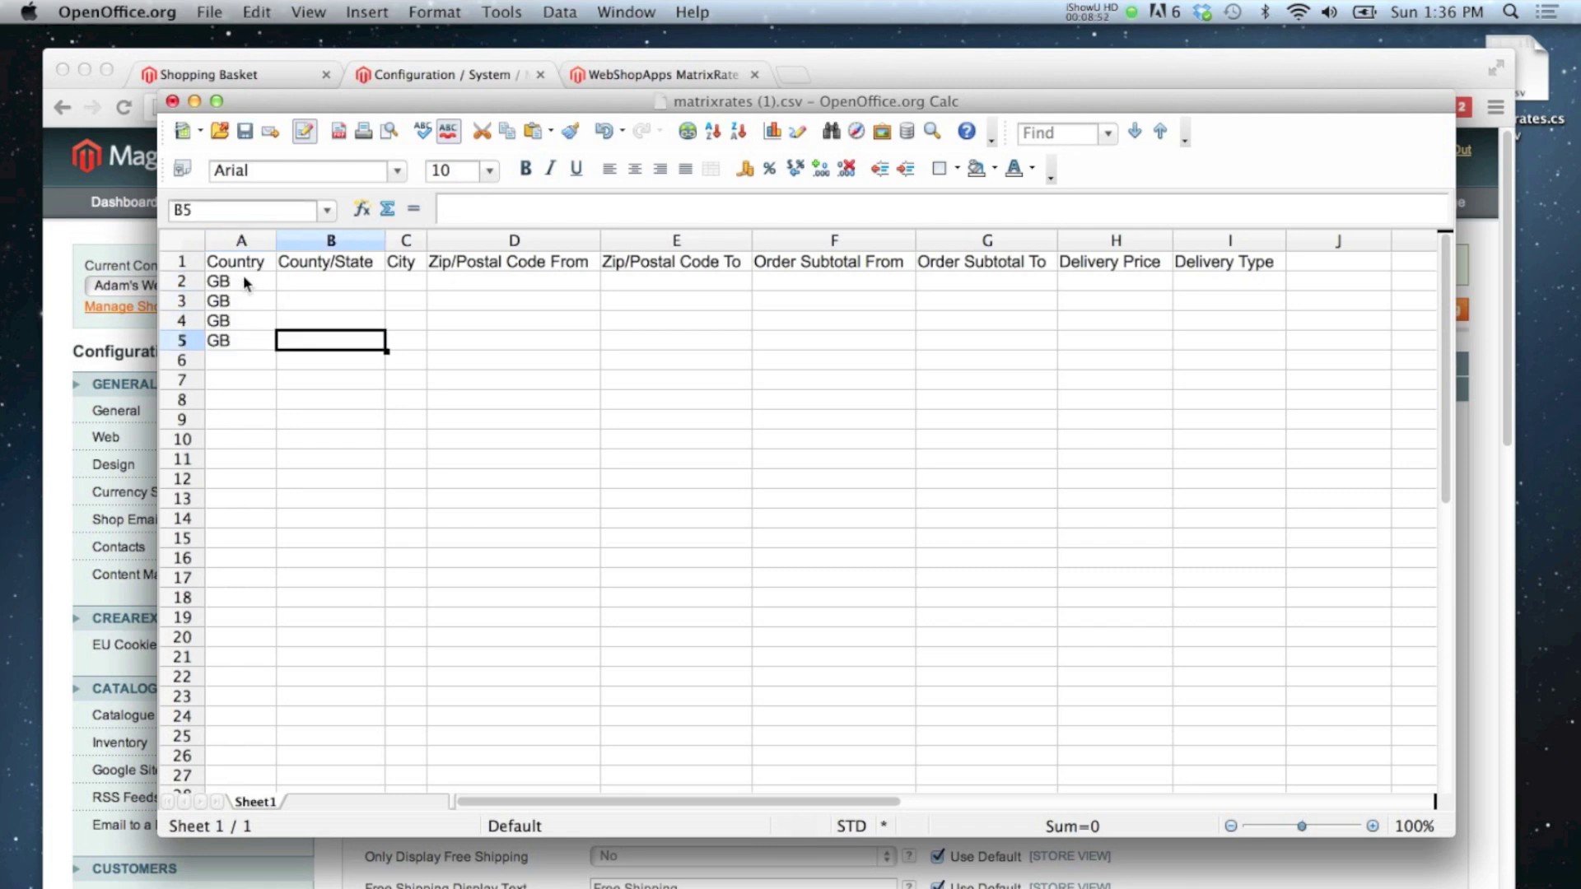
{"action": "key", "text": "Up"}
{"action": "key", "text": "Up"}
{"action": "key", "text": "Up"}
Step: Fill the County/State and City cells B2:C5 with the * wildcard
{"action": "type", "text": "*"}
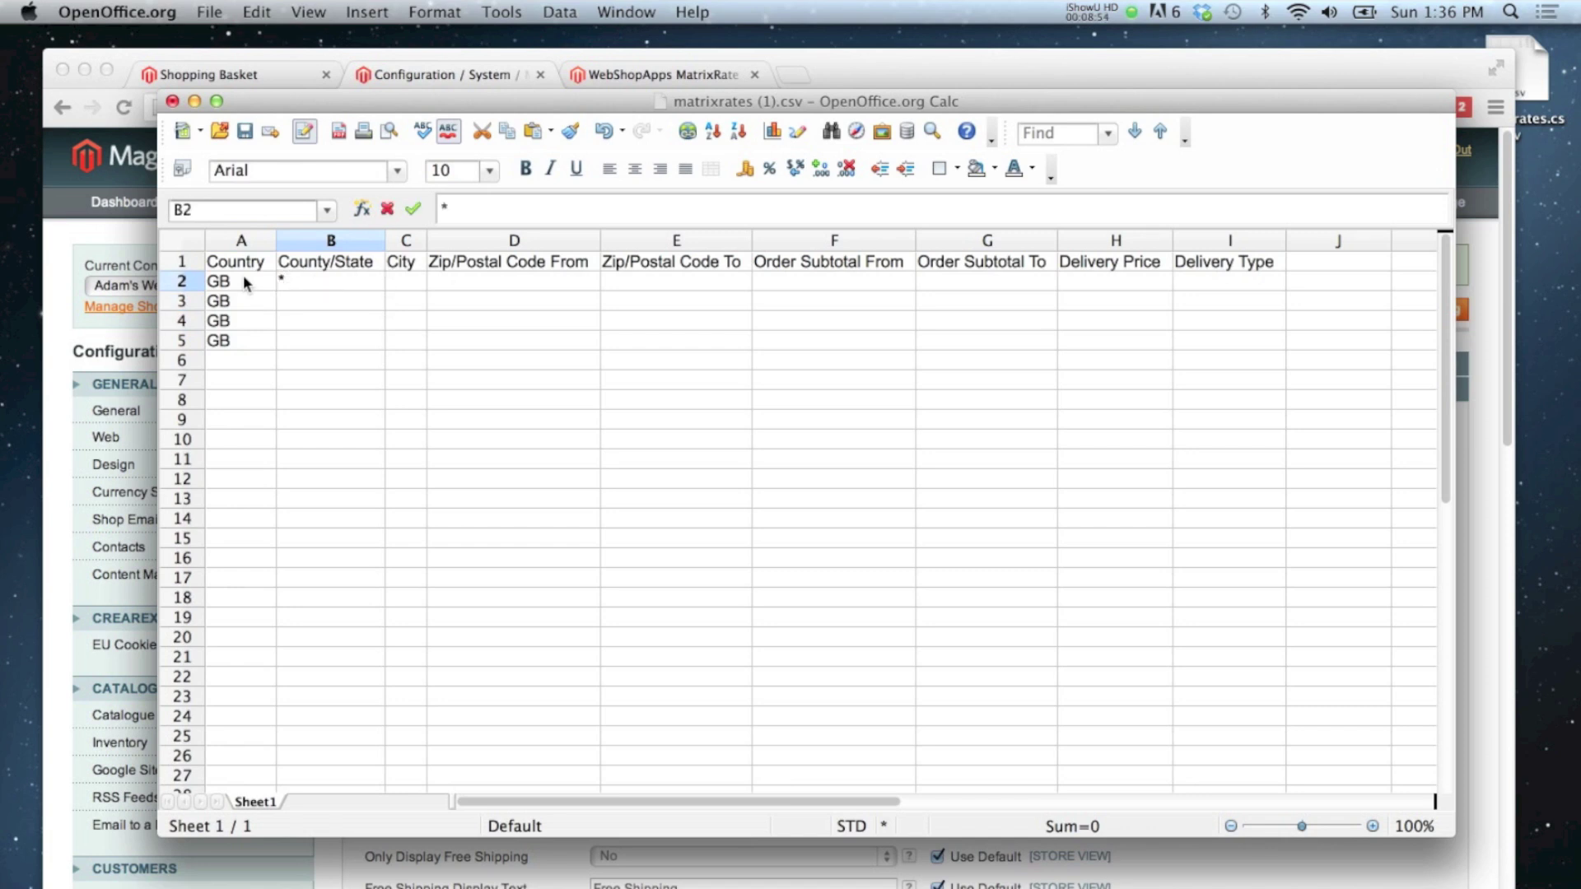
{"action": "key", "text": "Right"}
{"action": "key", "text": "Left"}
{"action": "key", "text": "super+c"}
{"action": "key", "text": "Right"}
{"action": "key", "text": "super+v"}
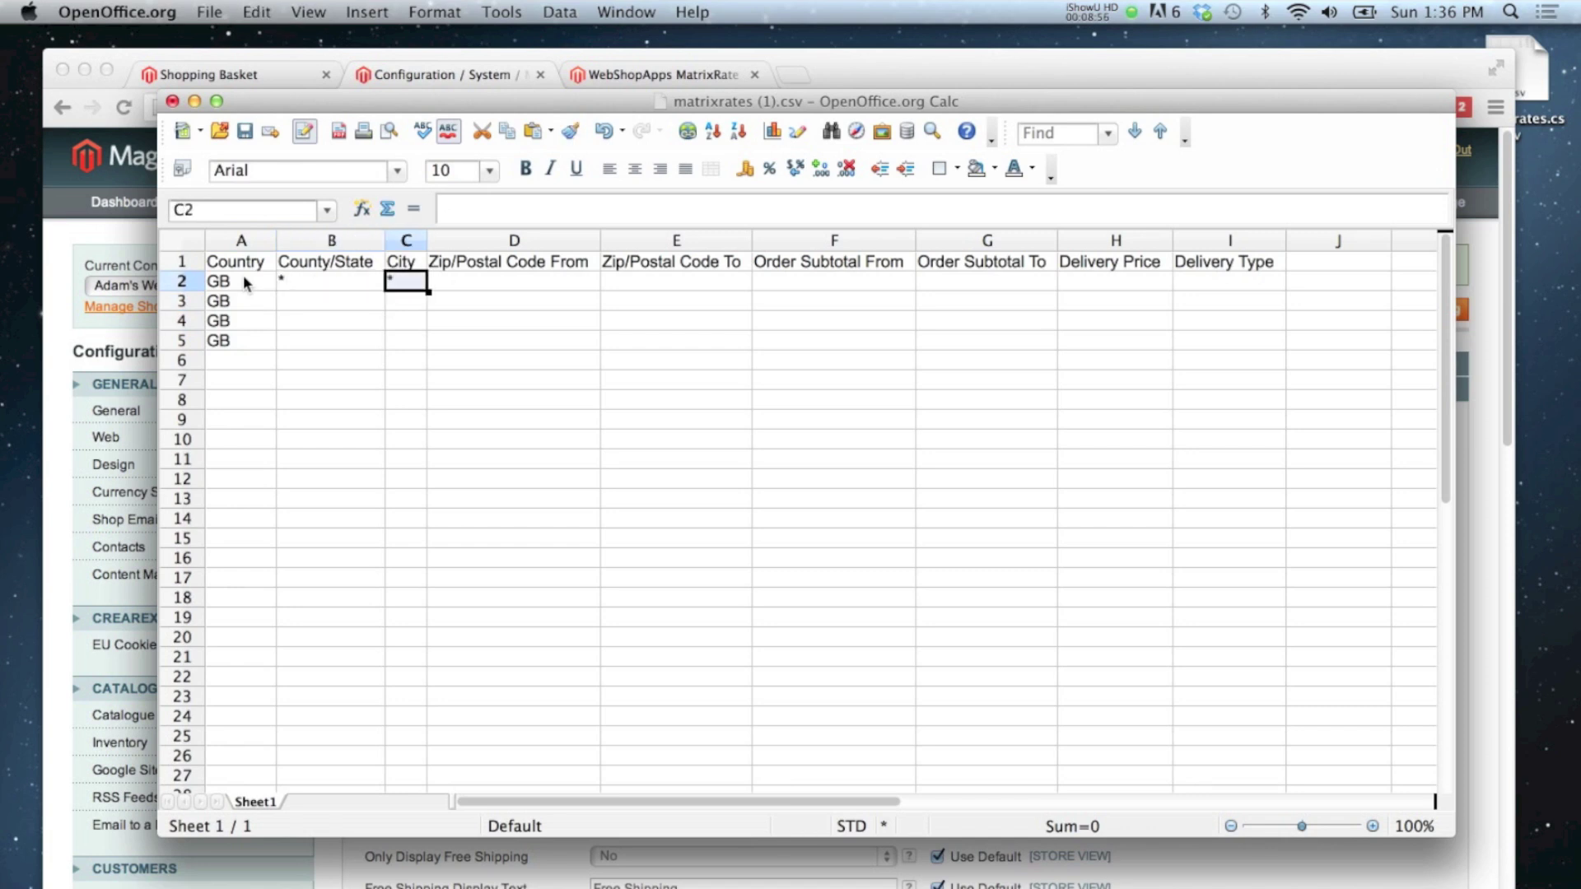
{"action": "key", "text": "Down"}
{"action": "key", "text": "Left"}
{"action": "key", "text": "super+v"}
{"action": "key", "text": "Down"}
{"action": "key", "text": "super+v"}
{"action": "key", "text": "Right"}
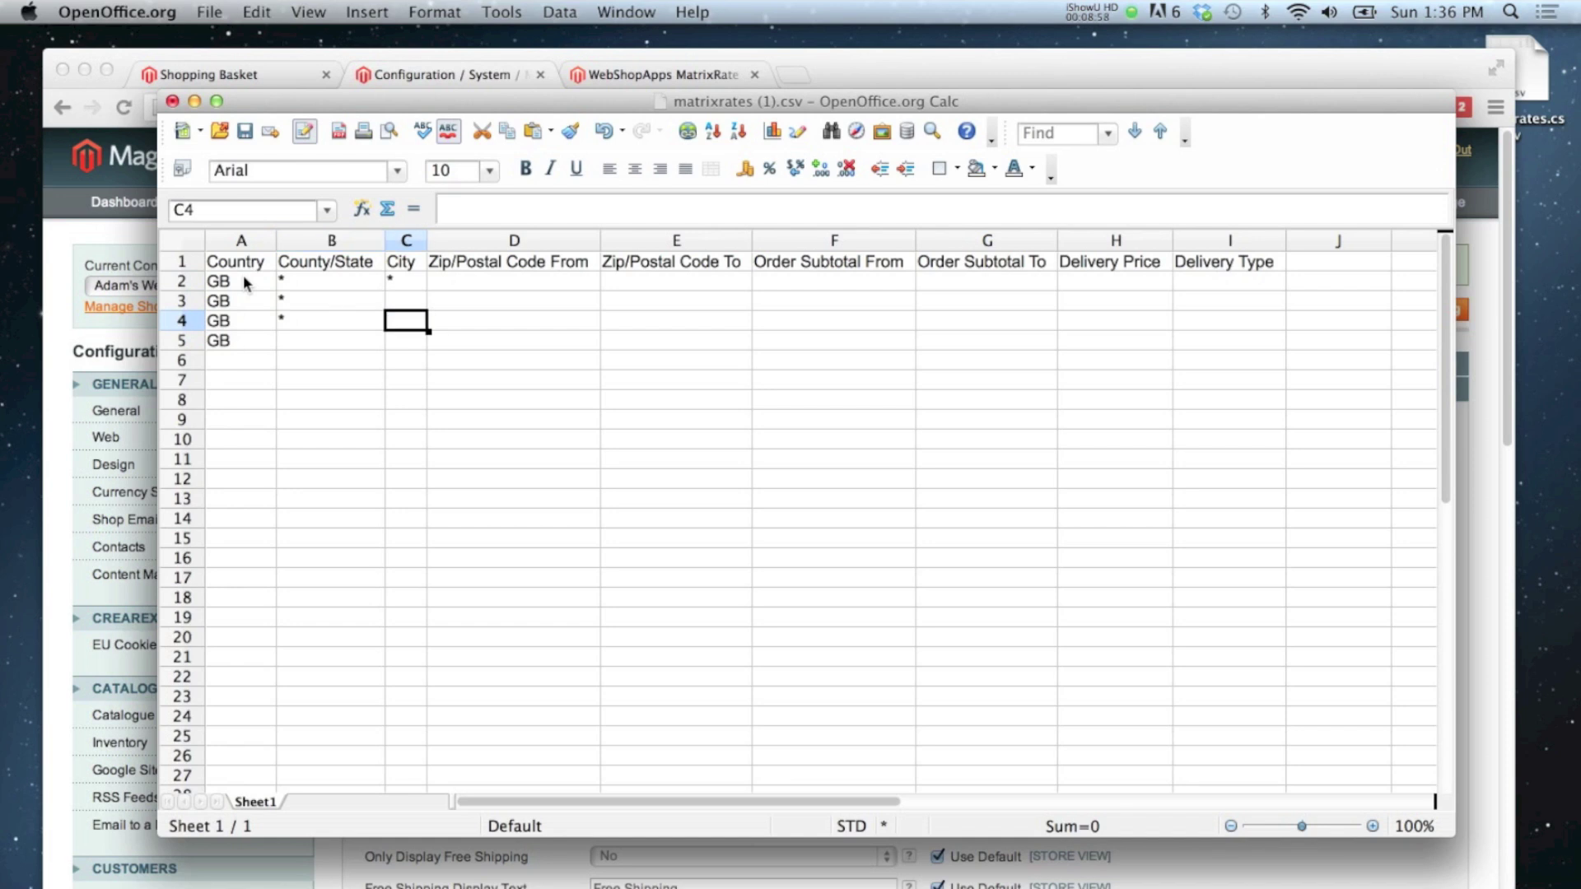
{"action": "key", "text": "super+v"}
{"action": "key", "text": "Up"}
{"action": "key", "text": "super+v"}
{"action": "key", "text": "Down"}
{"action": "key", "text": "super+v"}
{"action": "key", "text": "Left"}
{"action": "key", "text": "super+v"}
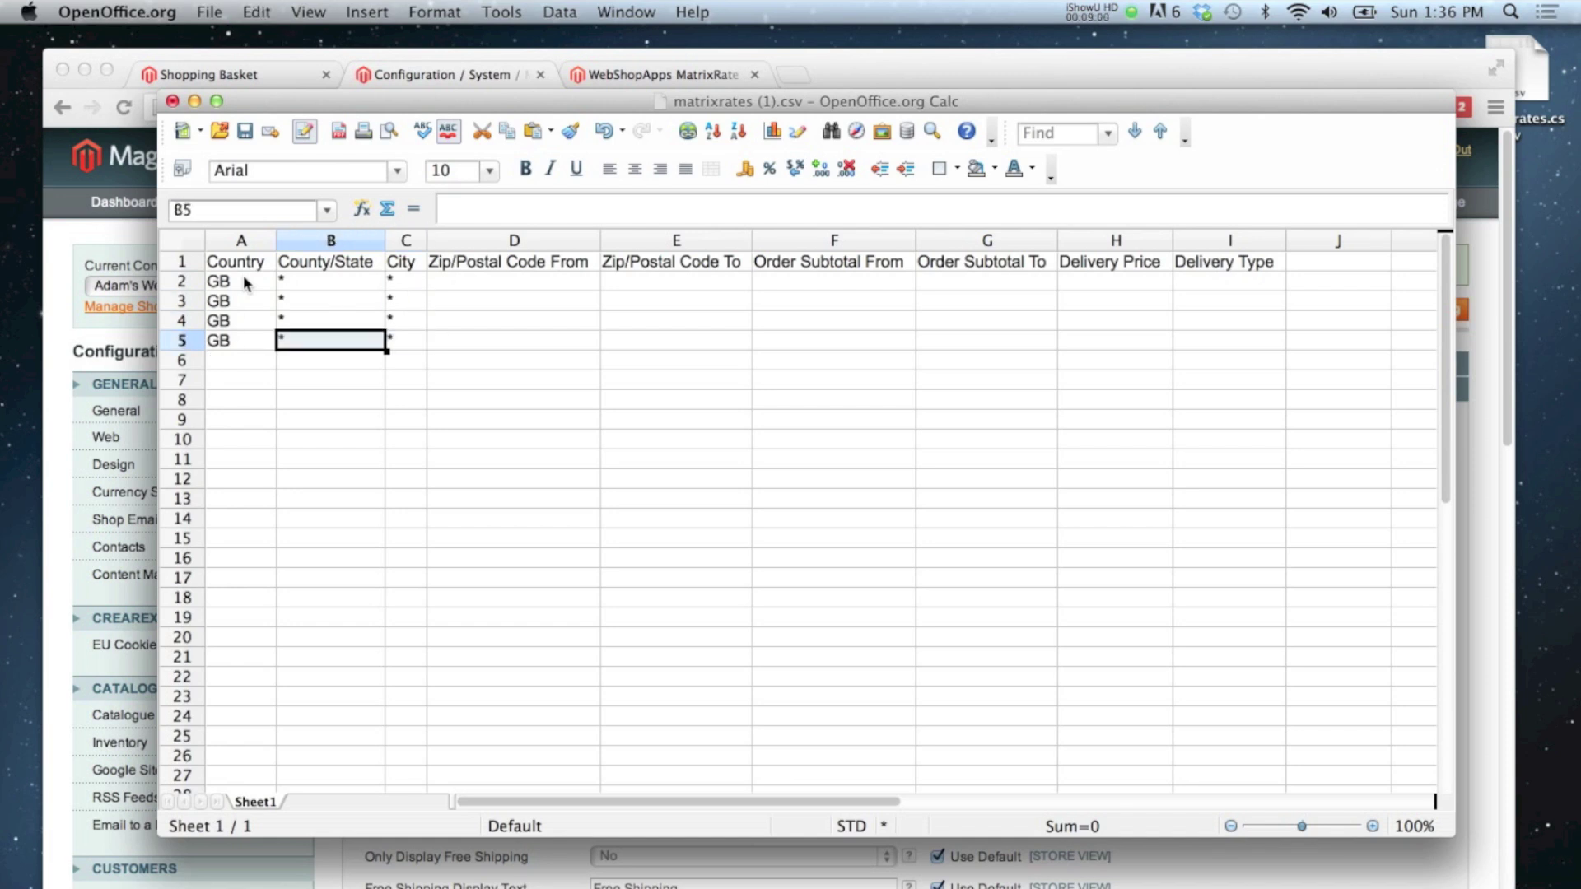
{"action": "key", "text": "Right"}
{"action": "key", "text": "Right"}
{"action": "key", "text": "Up"}
{"action": "key", "text": "Up"}
{"action": "key", "text": "Up"}
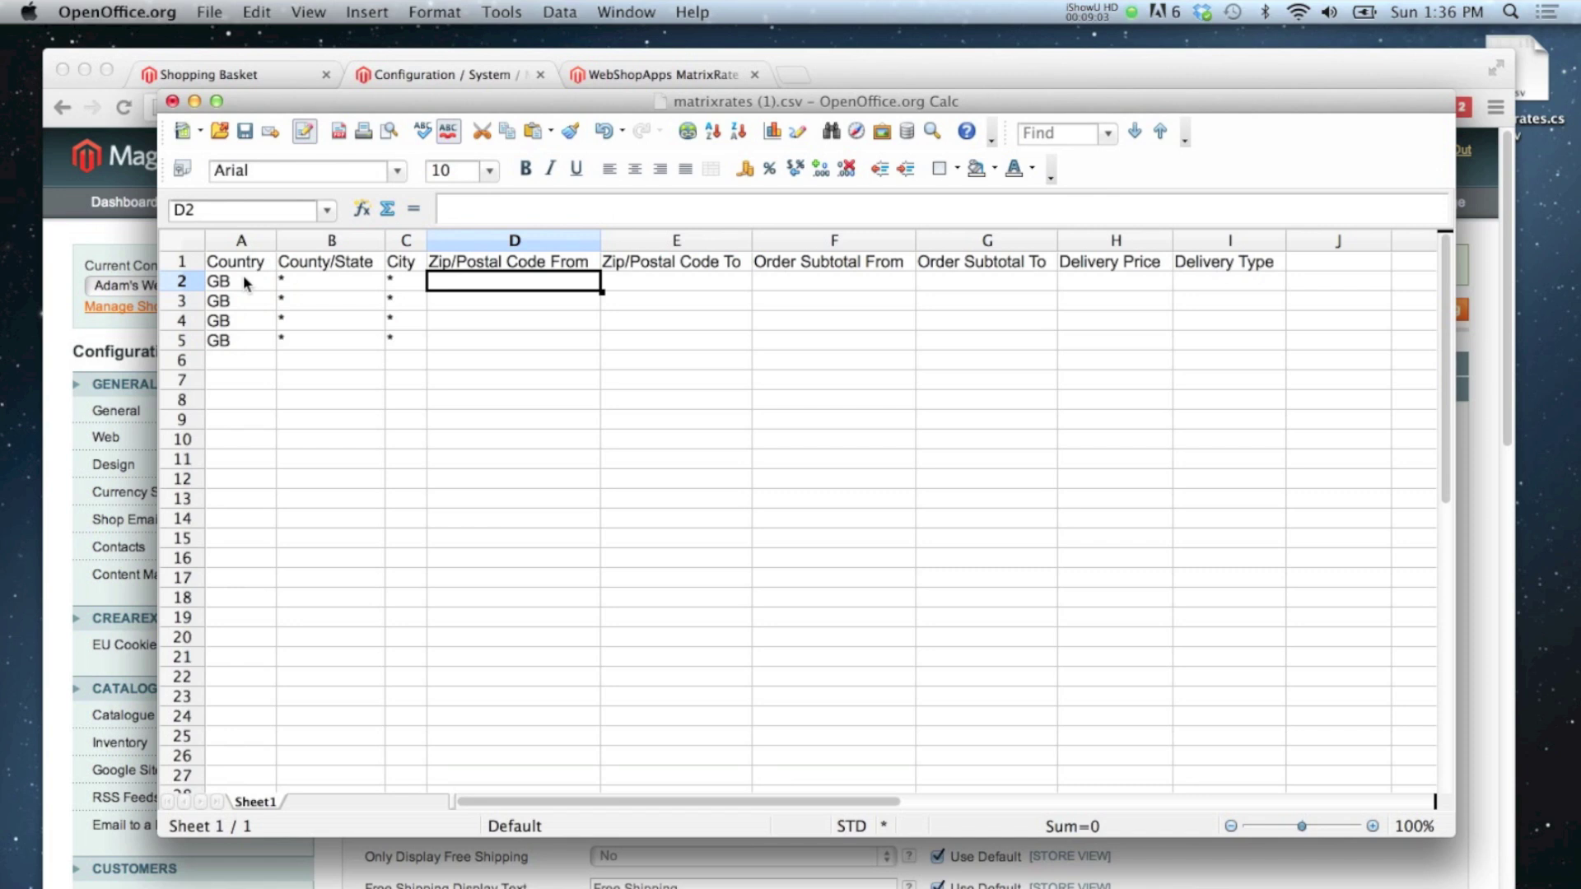
Step: Fill row 2 with * postcodes, subtotal 0.01–20.00, price 3 and type First Class Shipping
{"action": "key", "text": "super+v"}
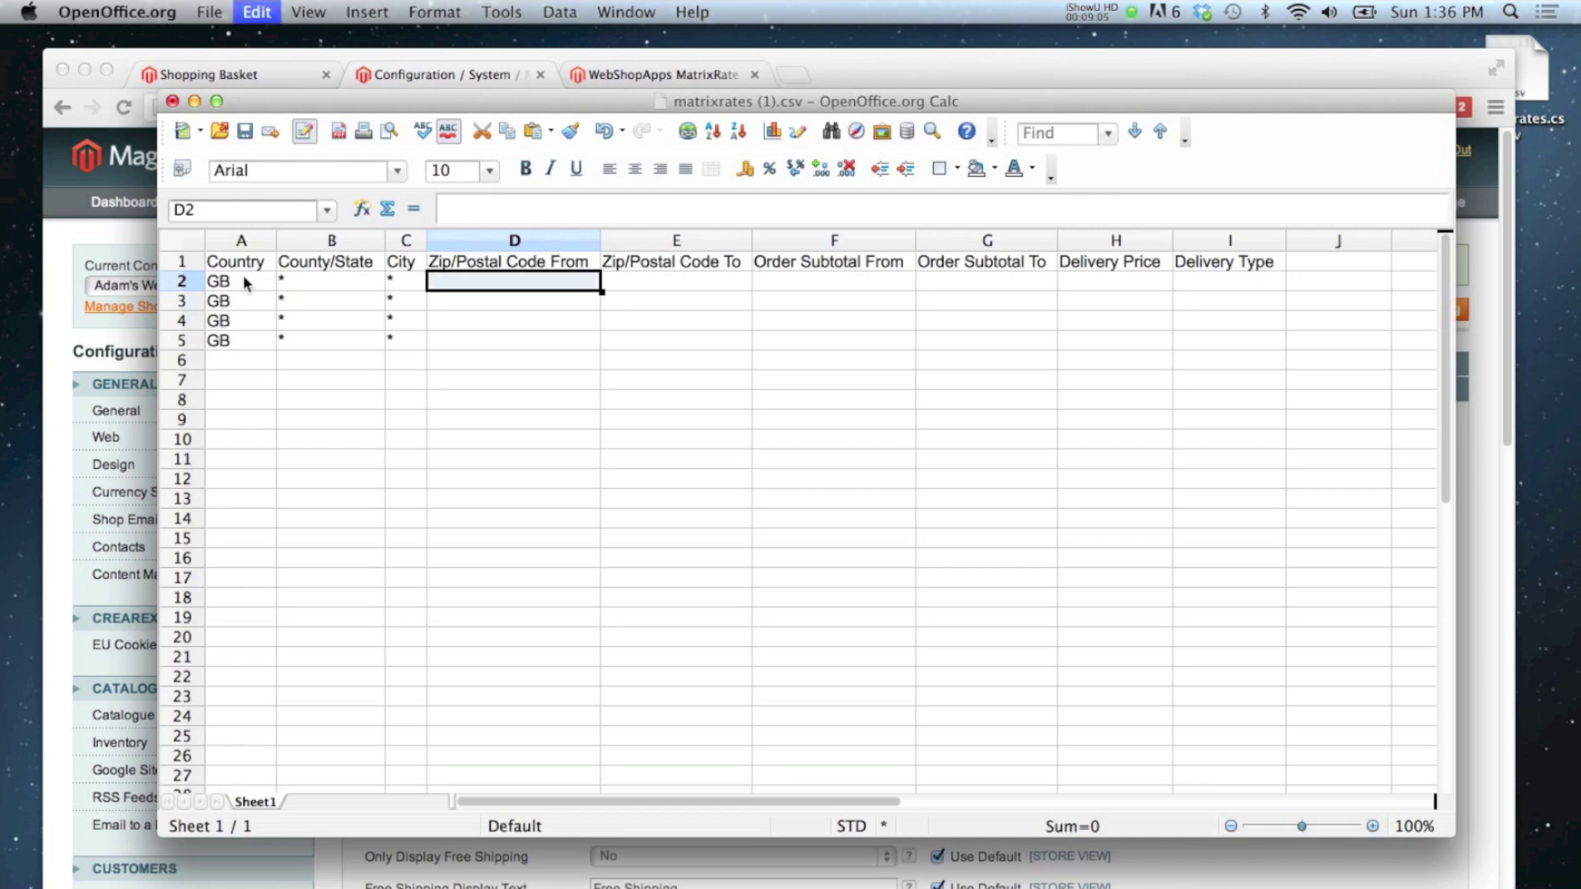
{"action": "key", "text": "Right"}
{"action": "key", "text": "super+v"}
{"action": "key", "text": "Right"}
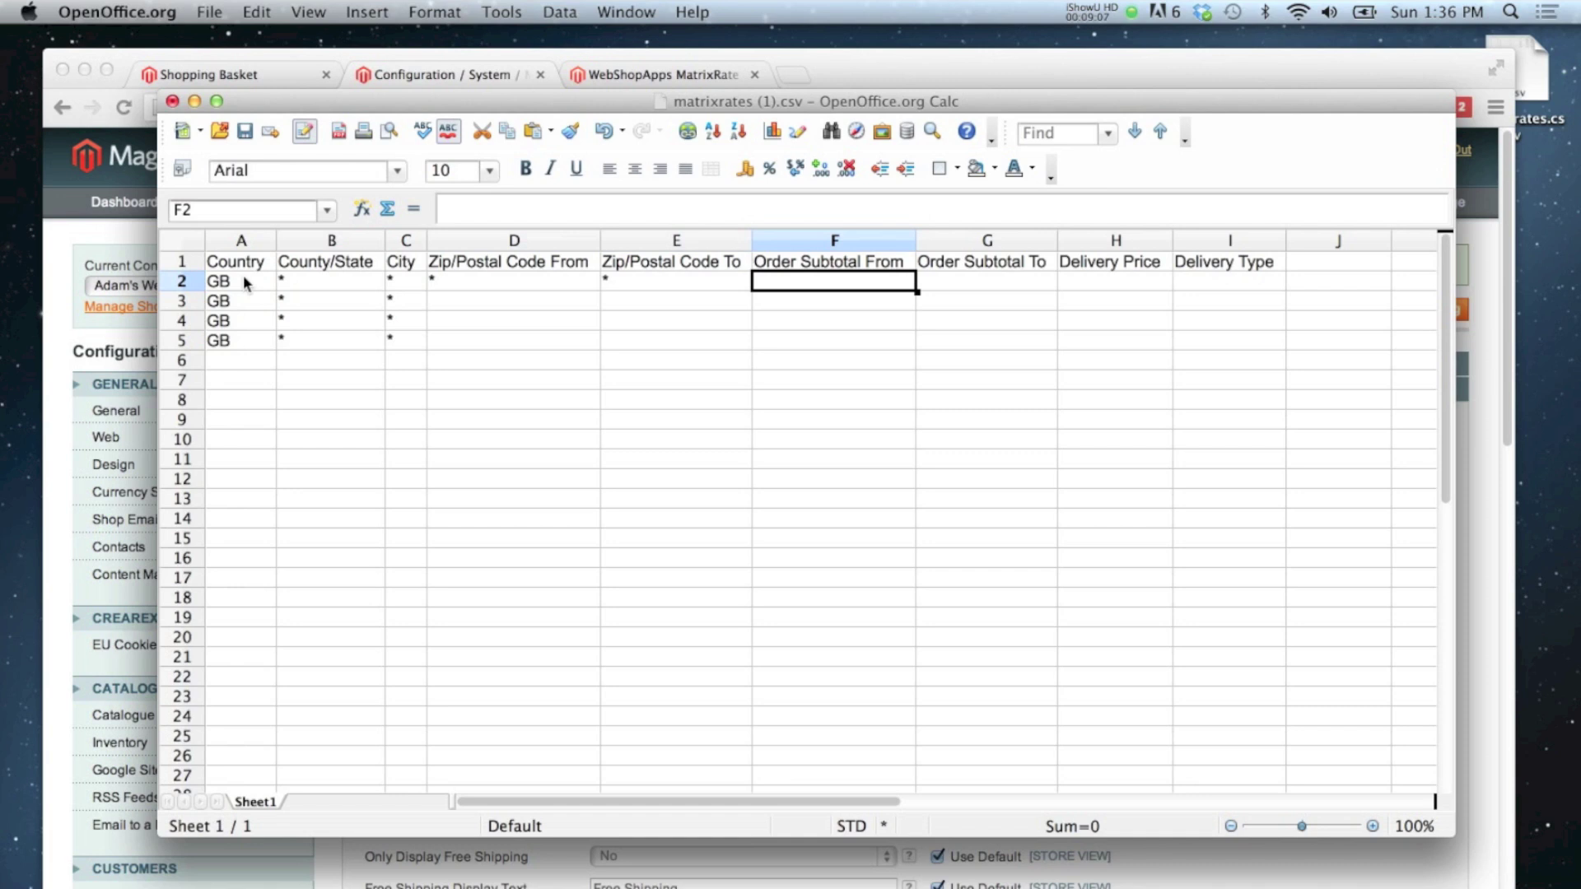
{"action": "type", "text": "0"}
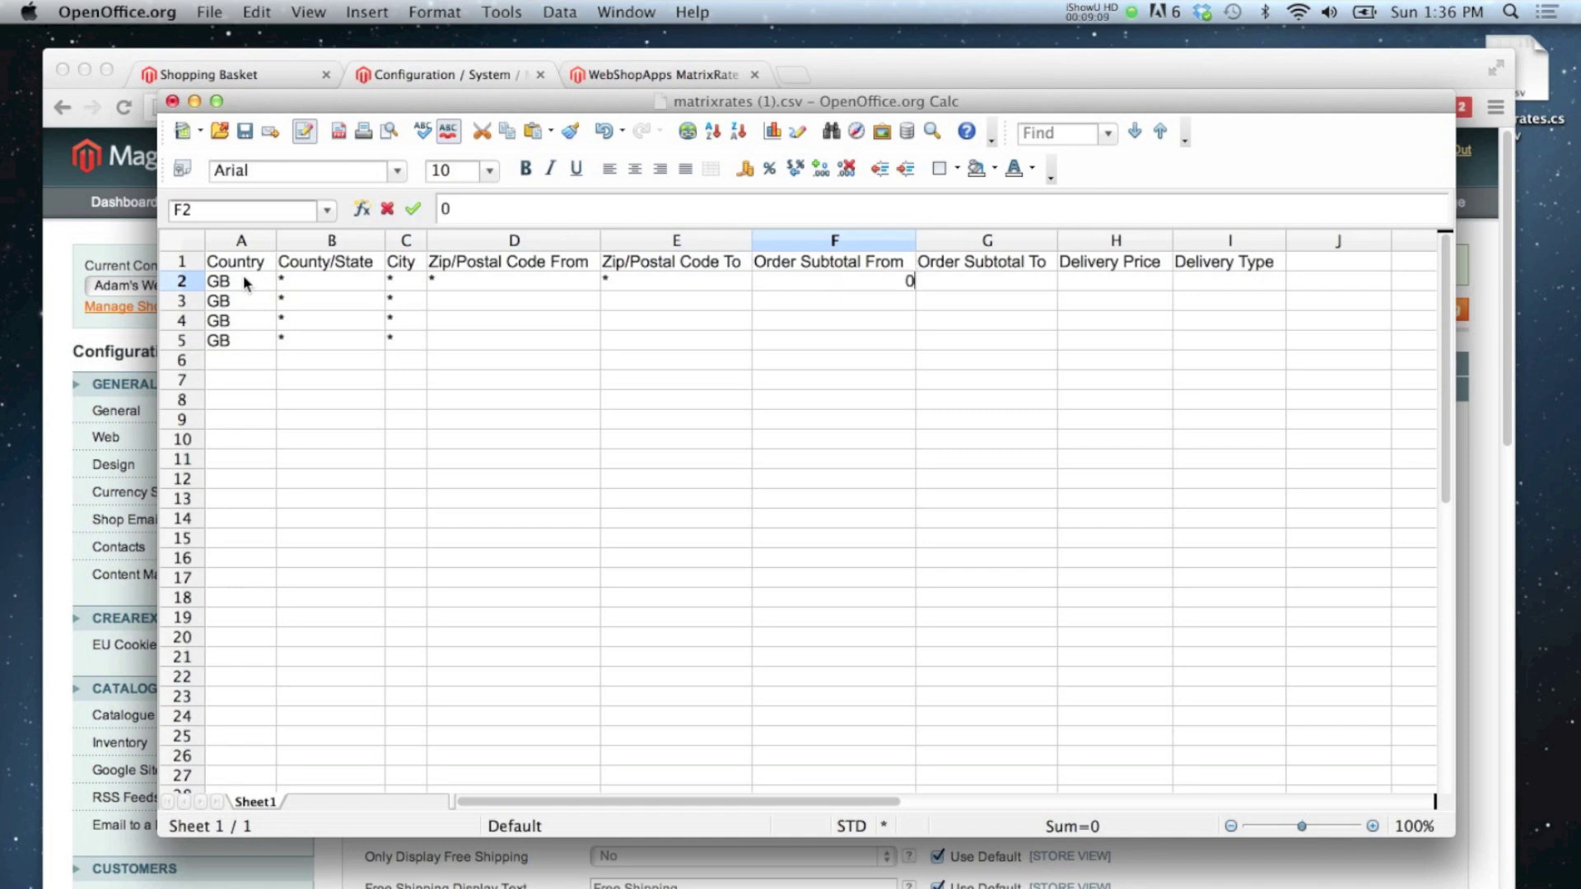
{"action": "type", "text": ".01"}
{"action": "key", "text": "Tab"}
{"action": "type", "text": "20.00"}
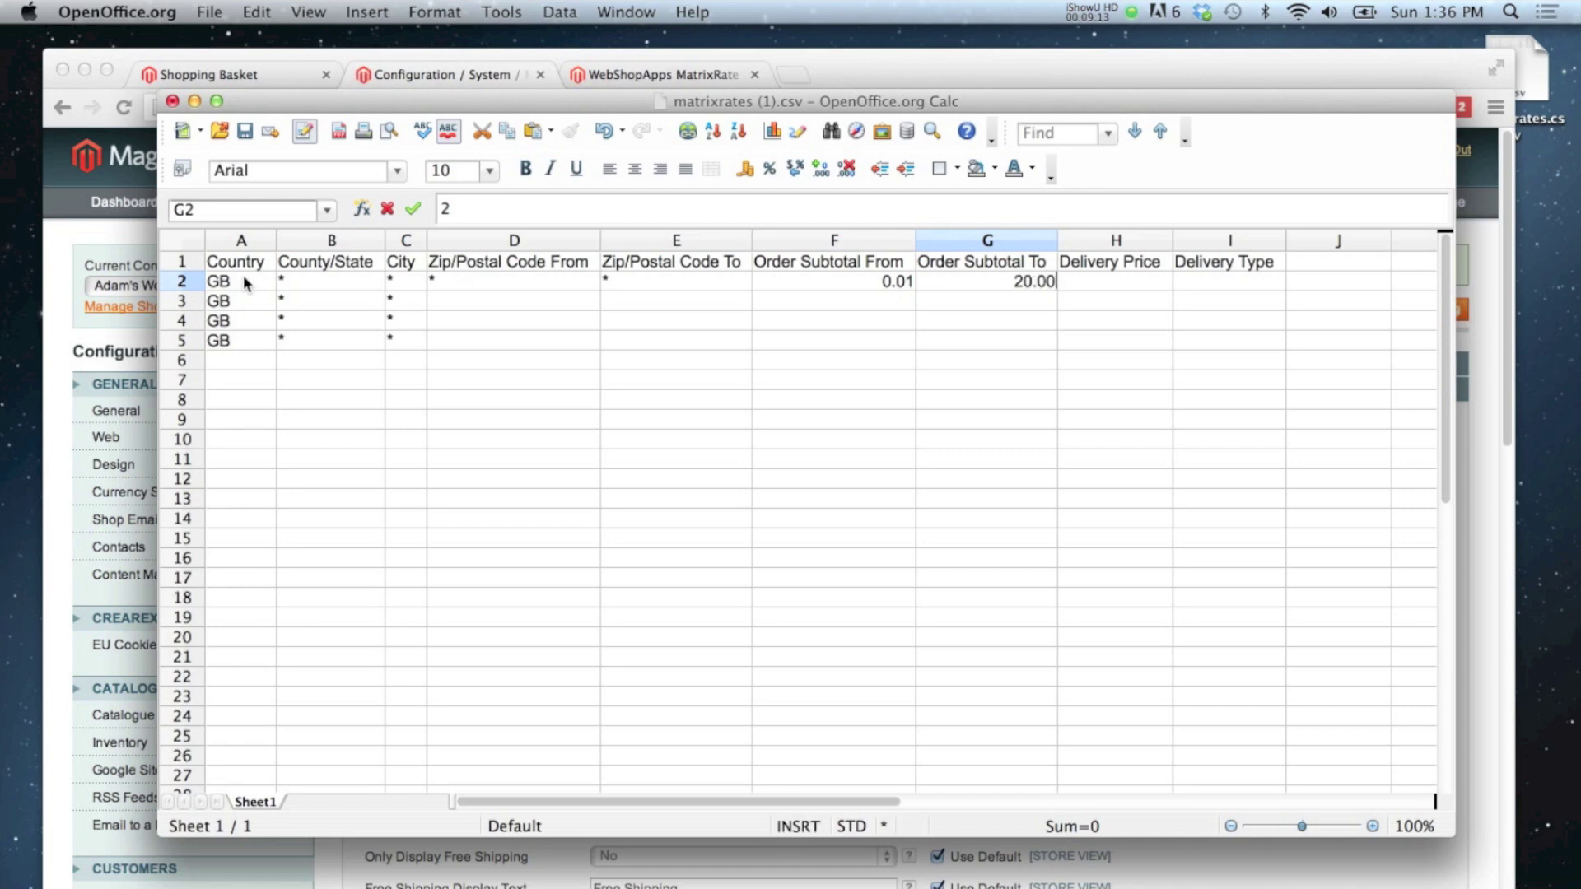
{"action": "key", "text": "Tab"}
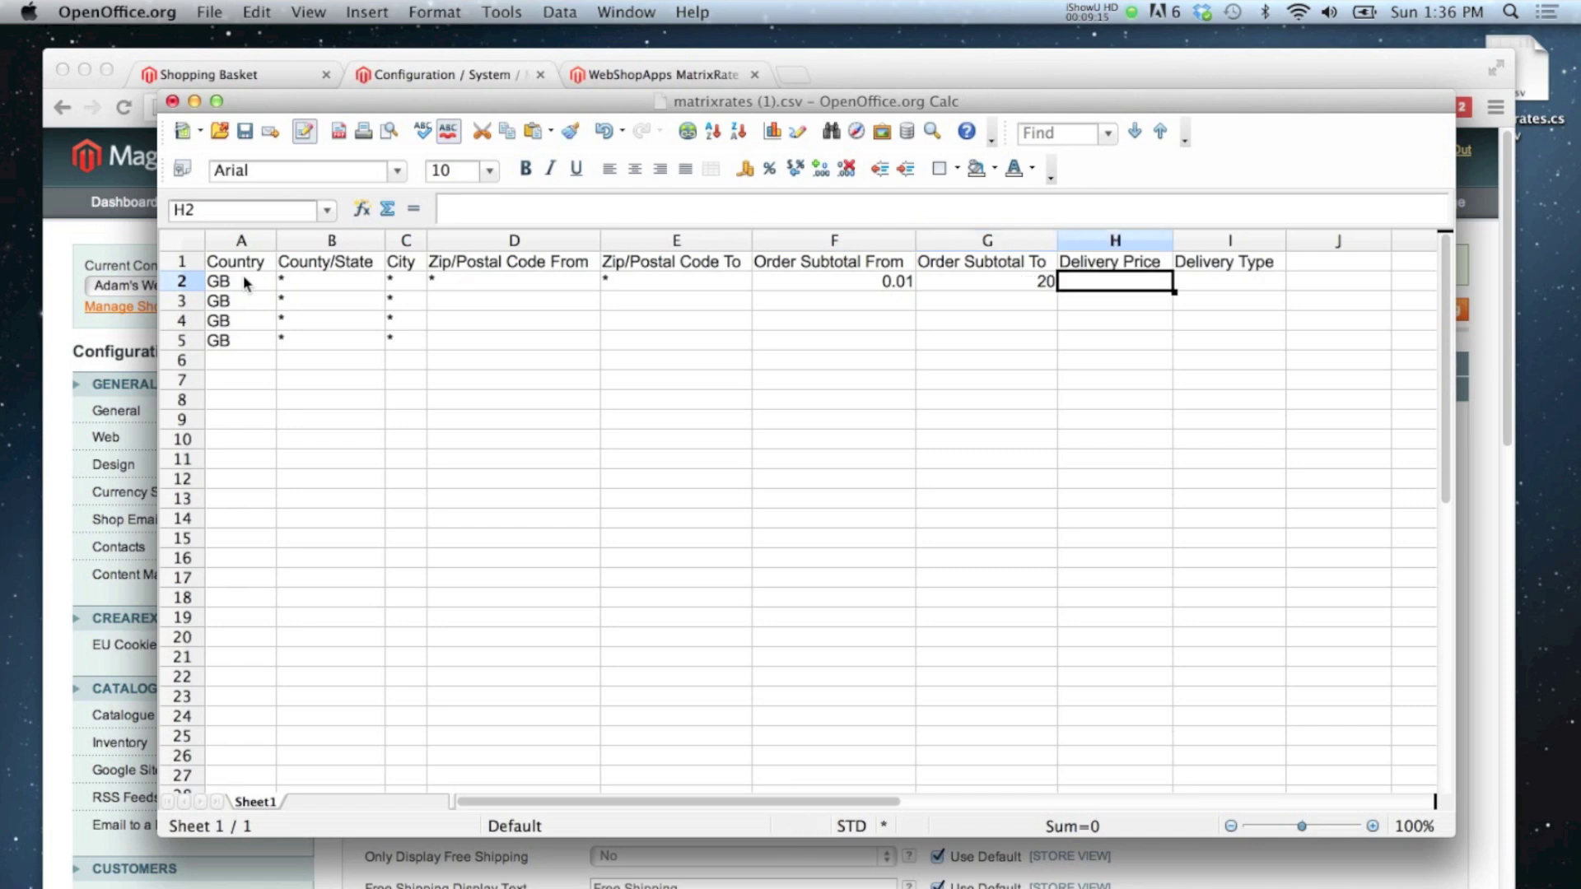
{"action": "type", "text": "3"}
{"action": "key", "text": "Tab"}
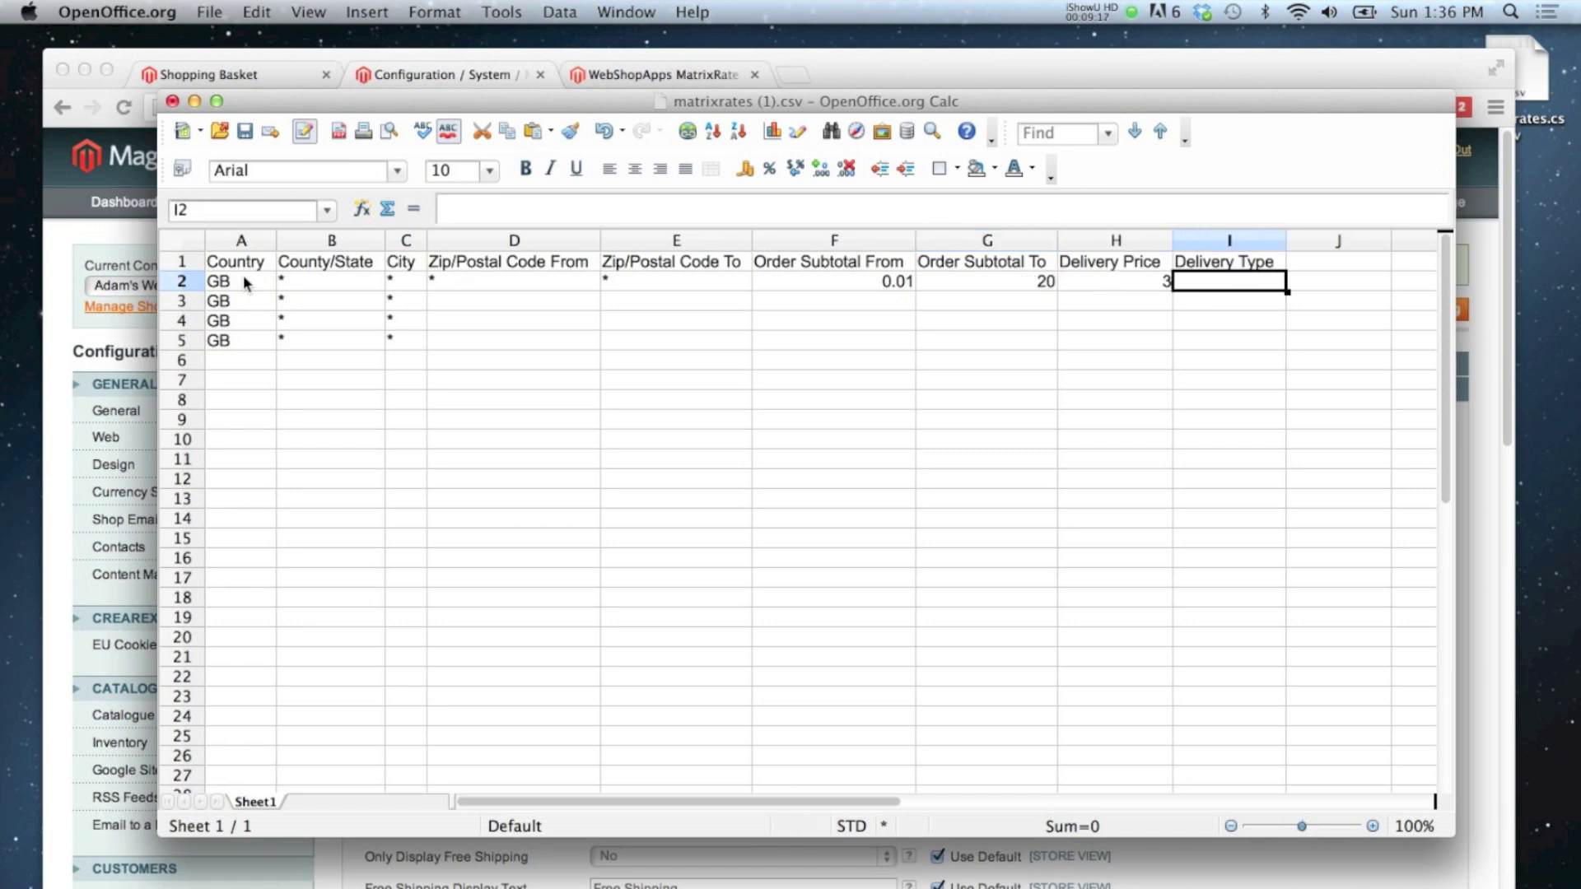
{"action": "type", "text": "F"}
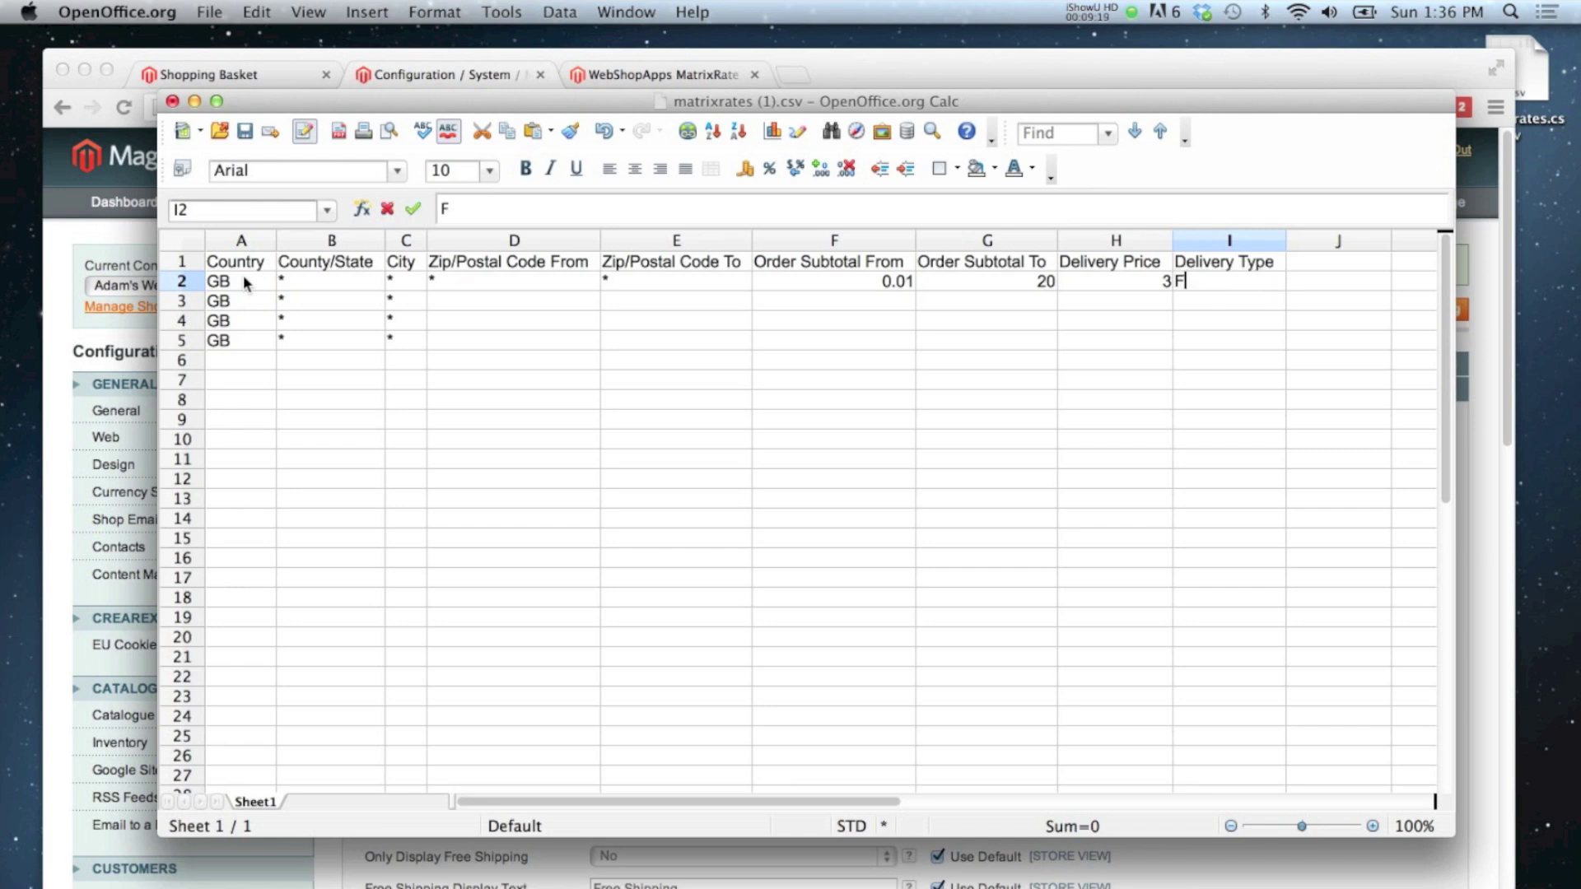
{"action": "type", "text": "irst Clas"}
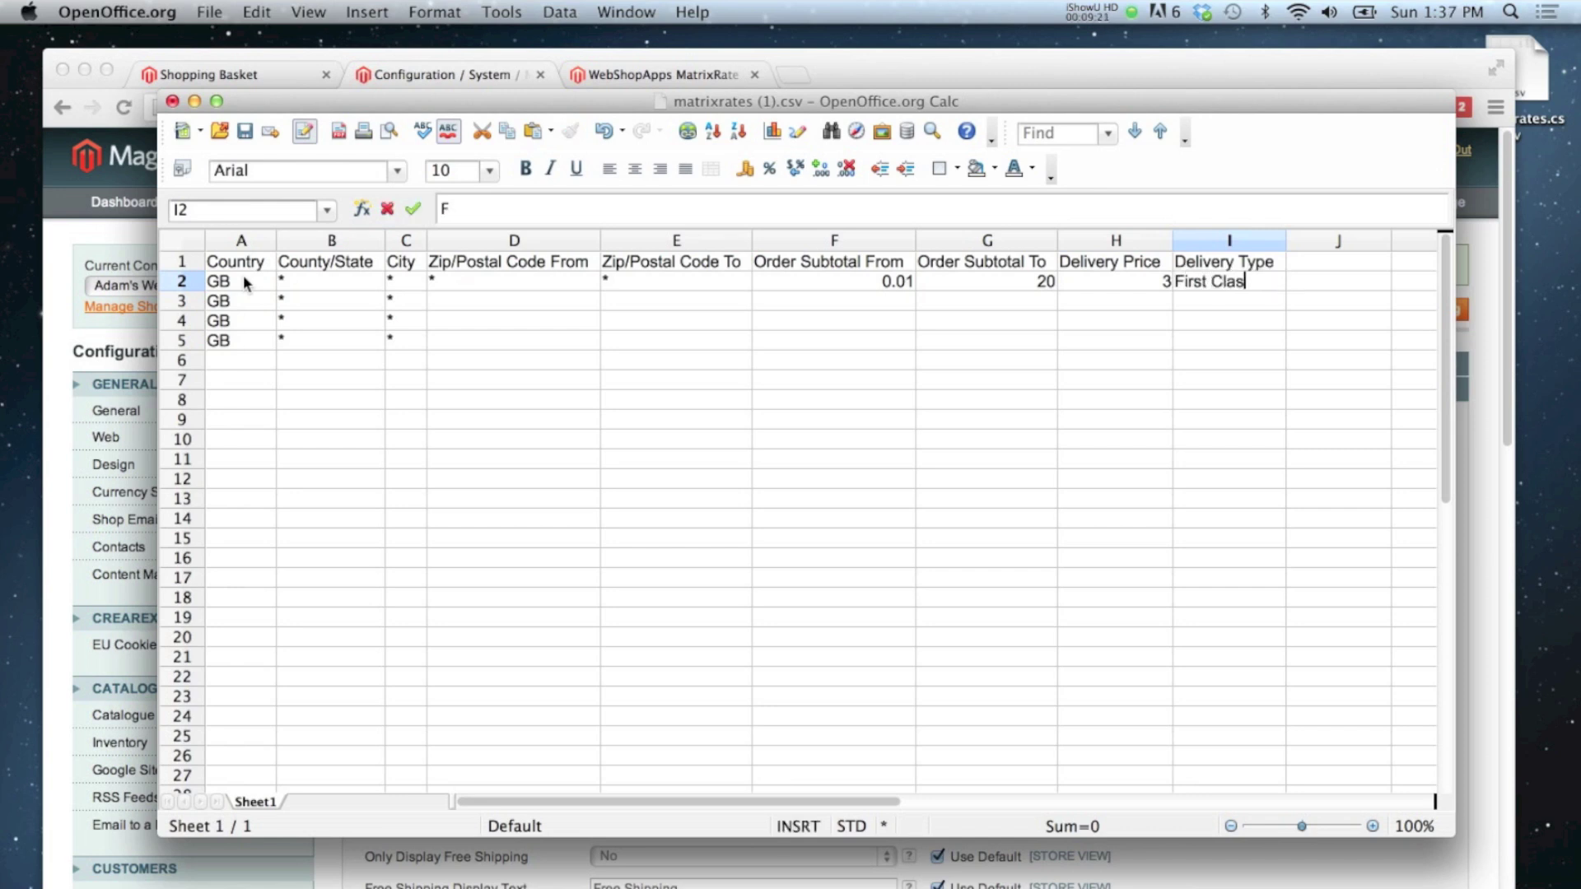
{"action": "type", "text": "s Shipping"}
{"action": "key", "text": "Return"}
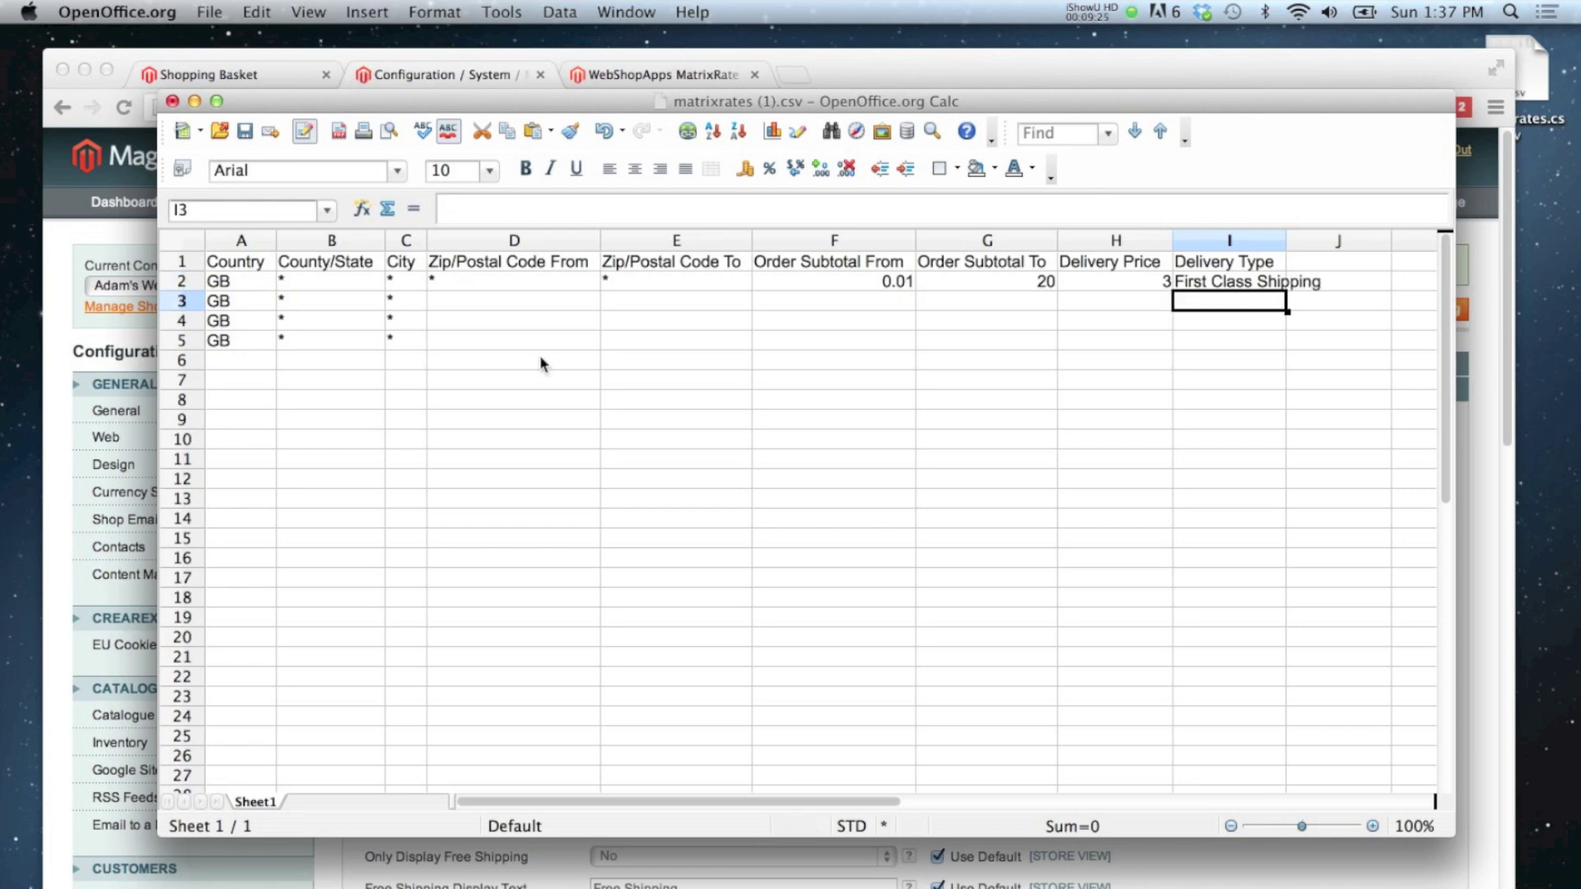
Step: Widen the Delivery Type column and add row 3: * postcodes, 0.01–20, price 1.5, Second Class Shipping
{"action": "left_click_drag", "start_coordinate": [1286, 240], "coordinate": [1355, 241]}
{"action": "left_click", "coordinate": [498, 309]}
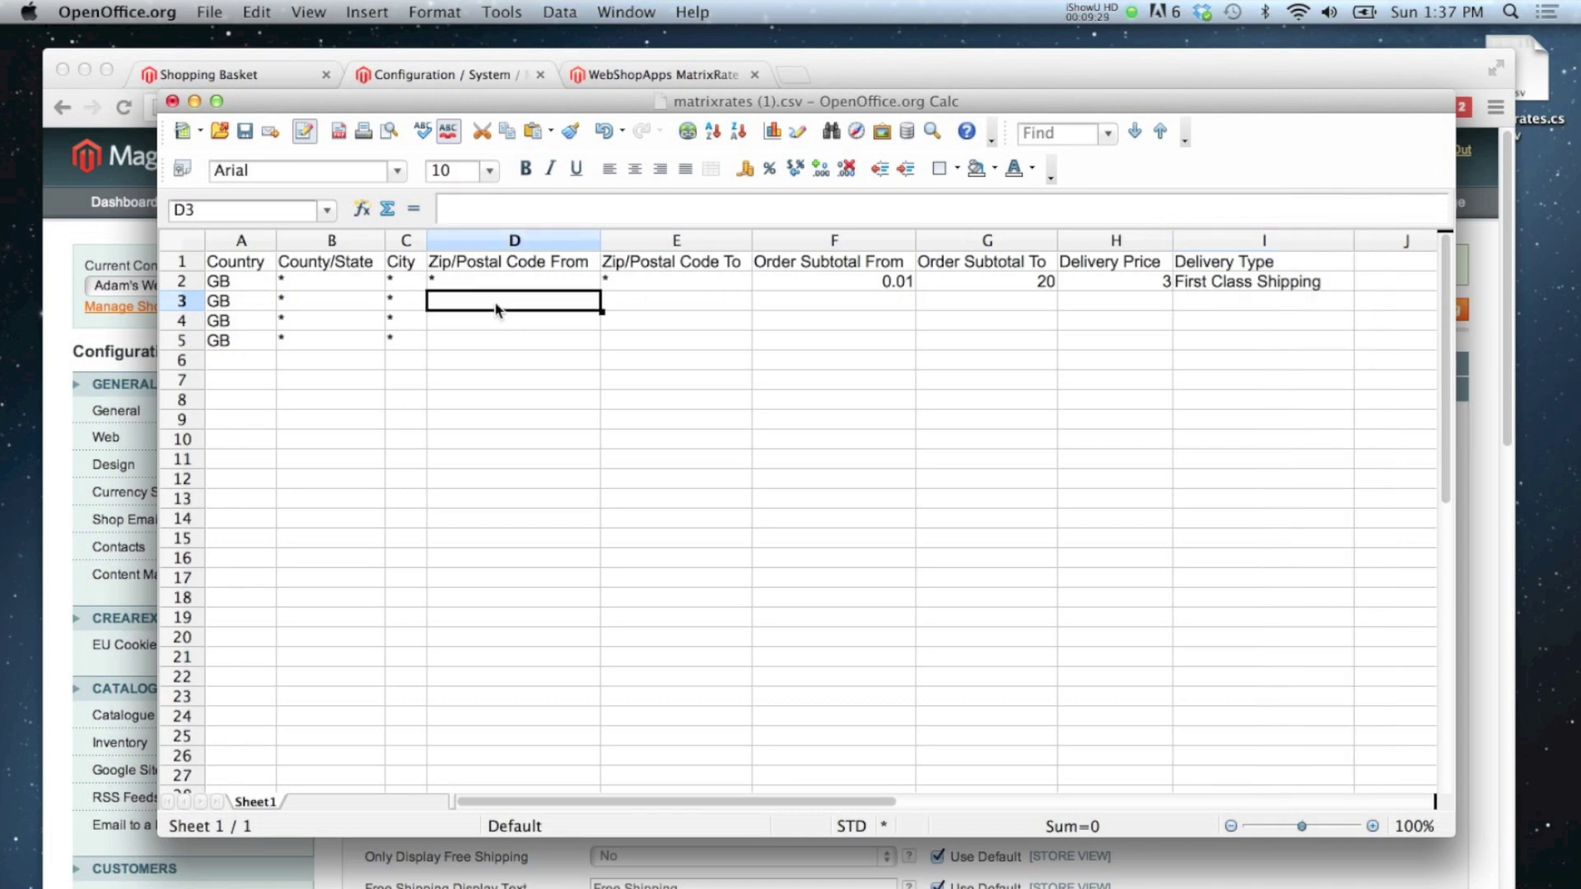
{"action": "type", "text": "*"}
{"action": "key", "text": "Tab"}
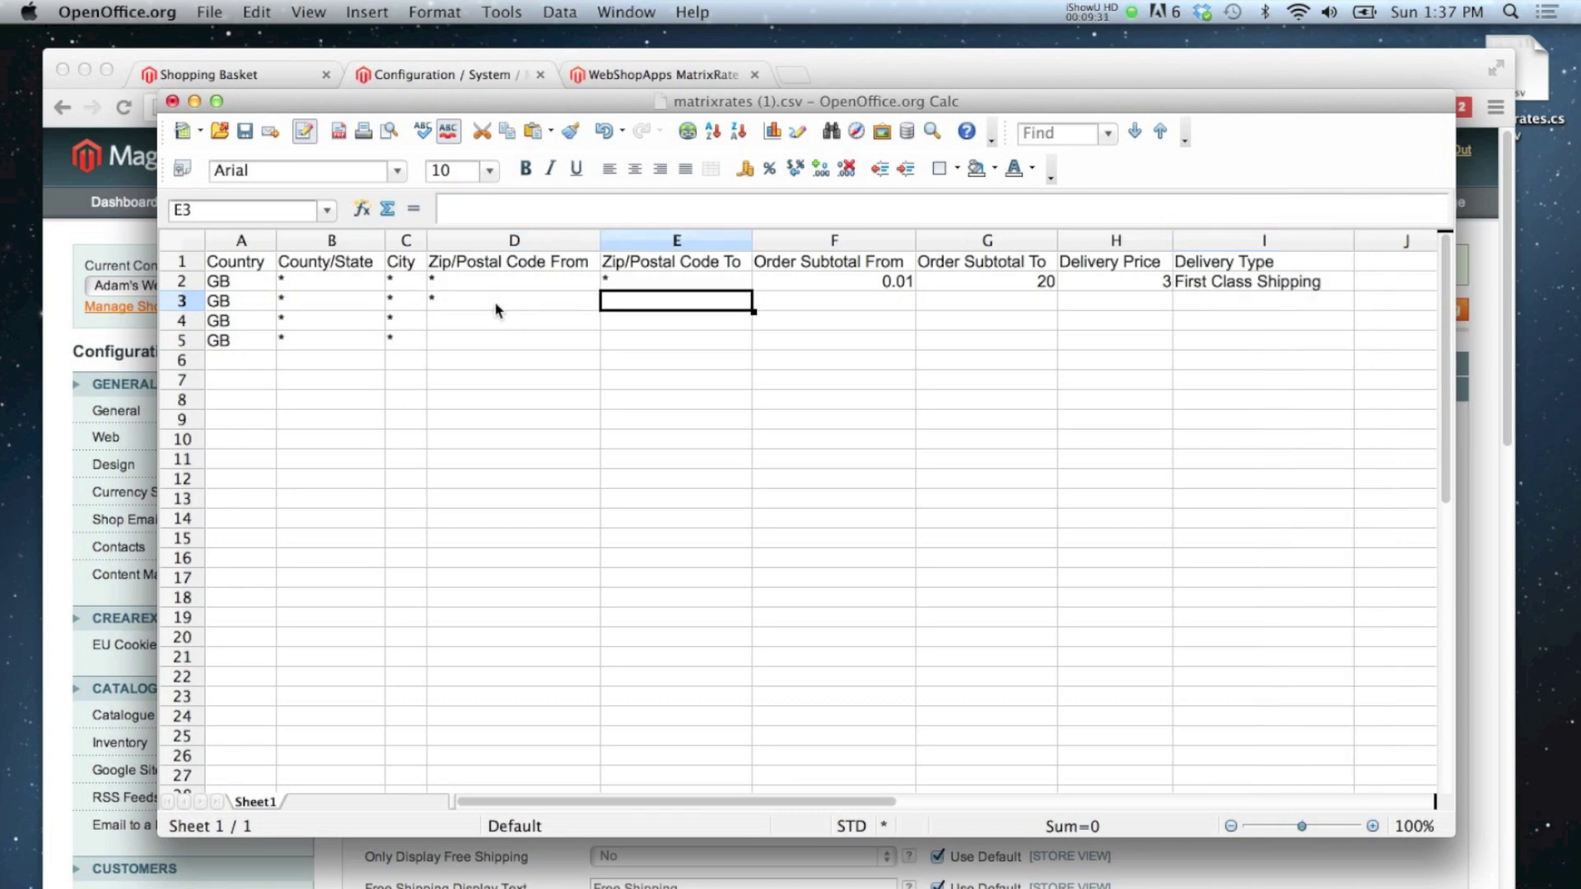
{"action": "type", "text": "*"}
{"action": "key", "text": "Tab"}
{"action": "type", "text": "0."}
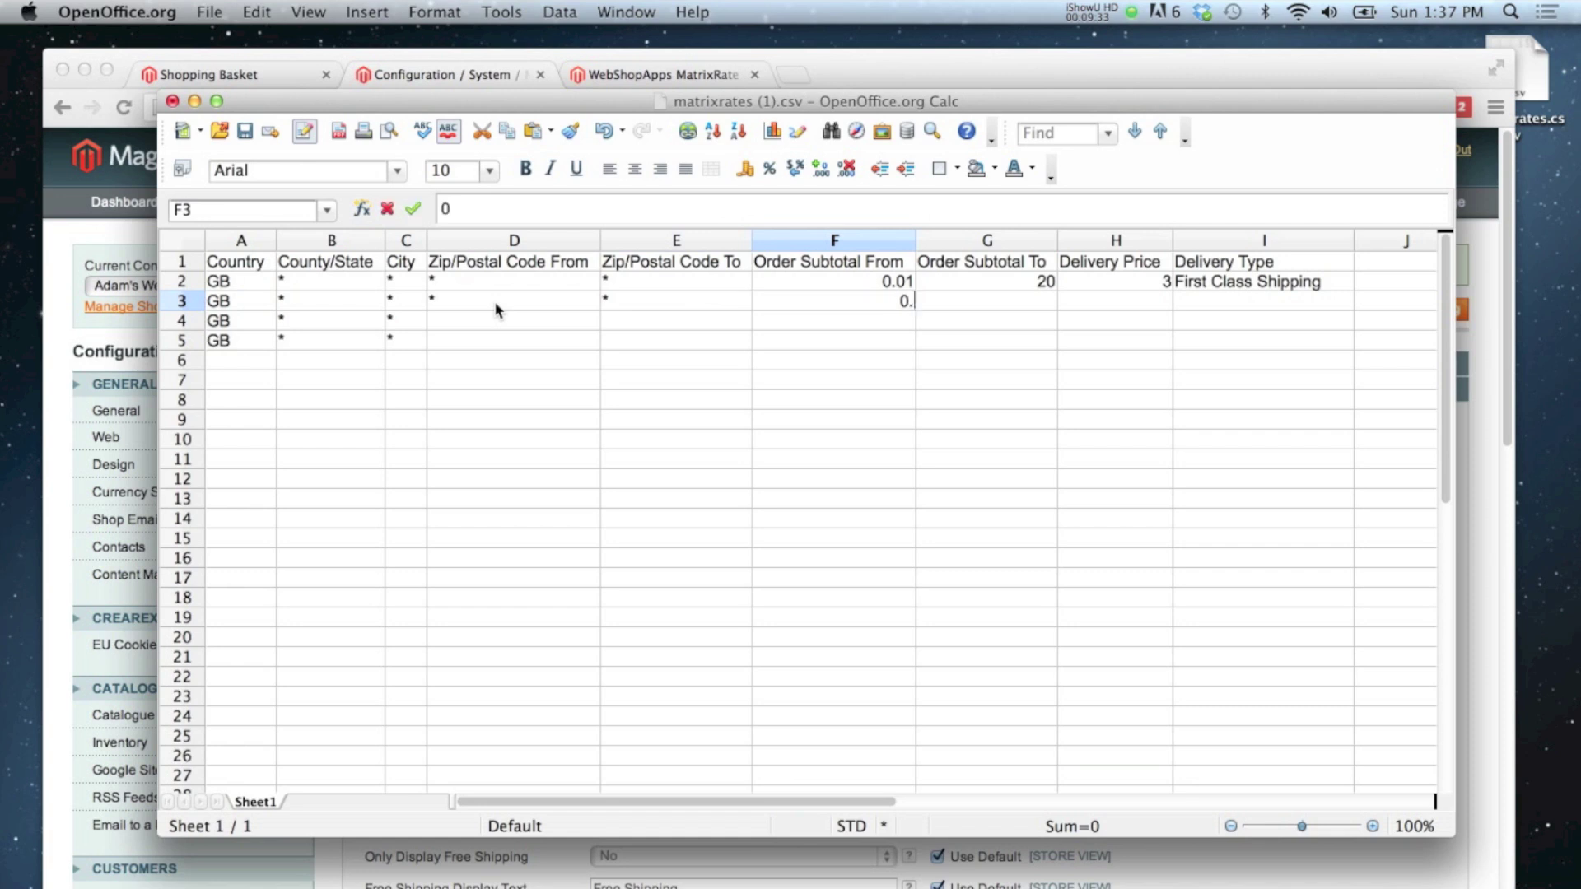
{"action": "type", "text": "01"}
{"action": "key", "text": "Tab"}
{"action": "type", "text": "20"}
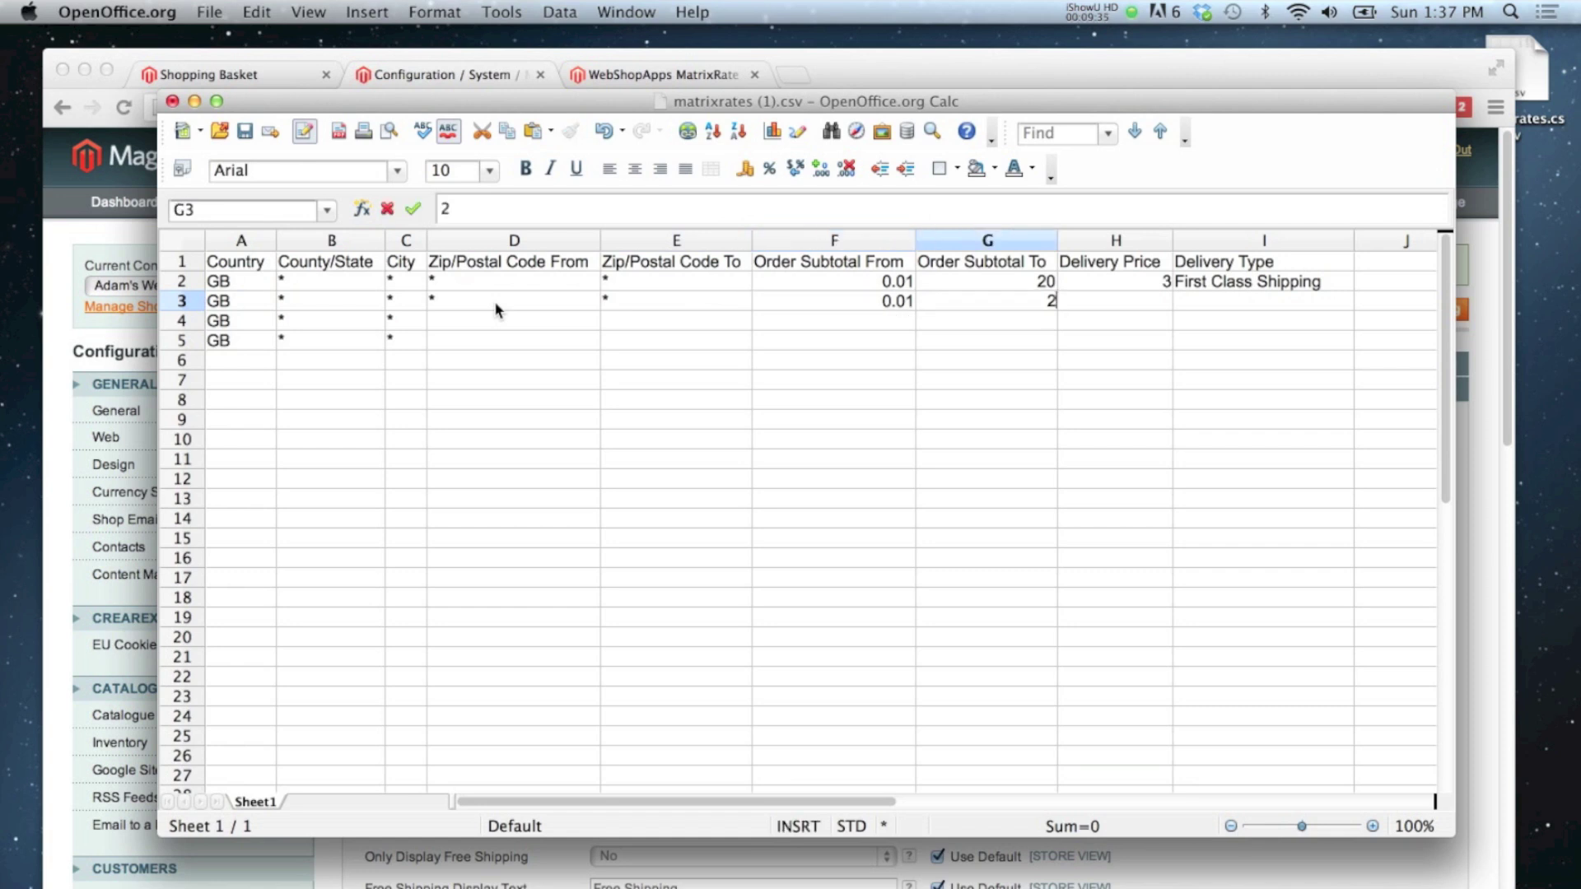
{"action": "key", "text": "Tab"}
{"action": "type", "text": "1.5"}
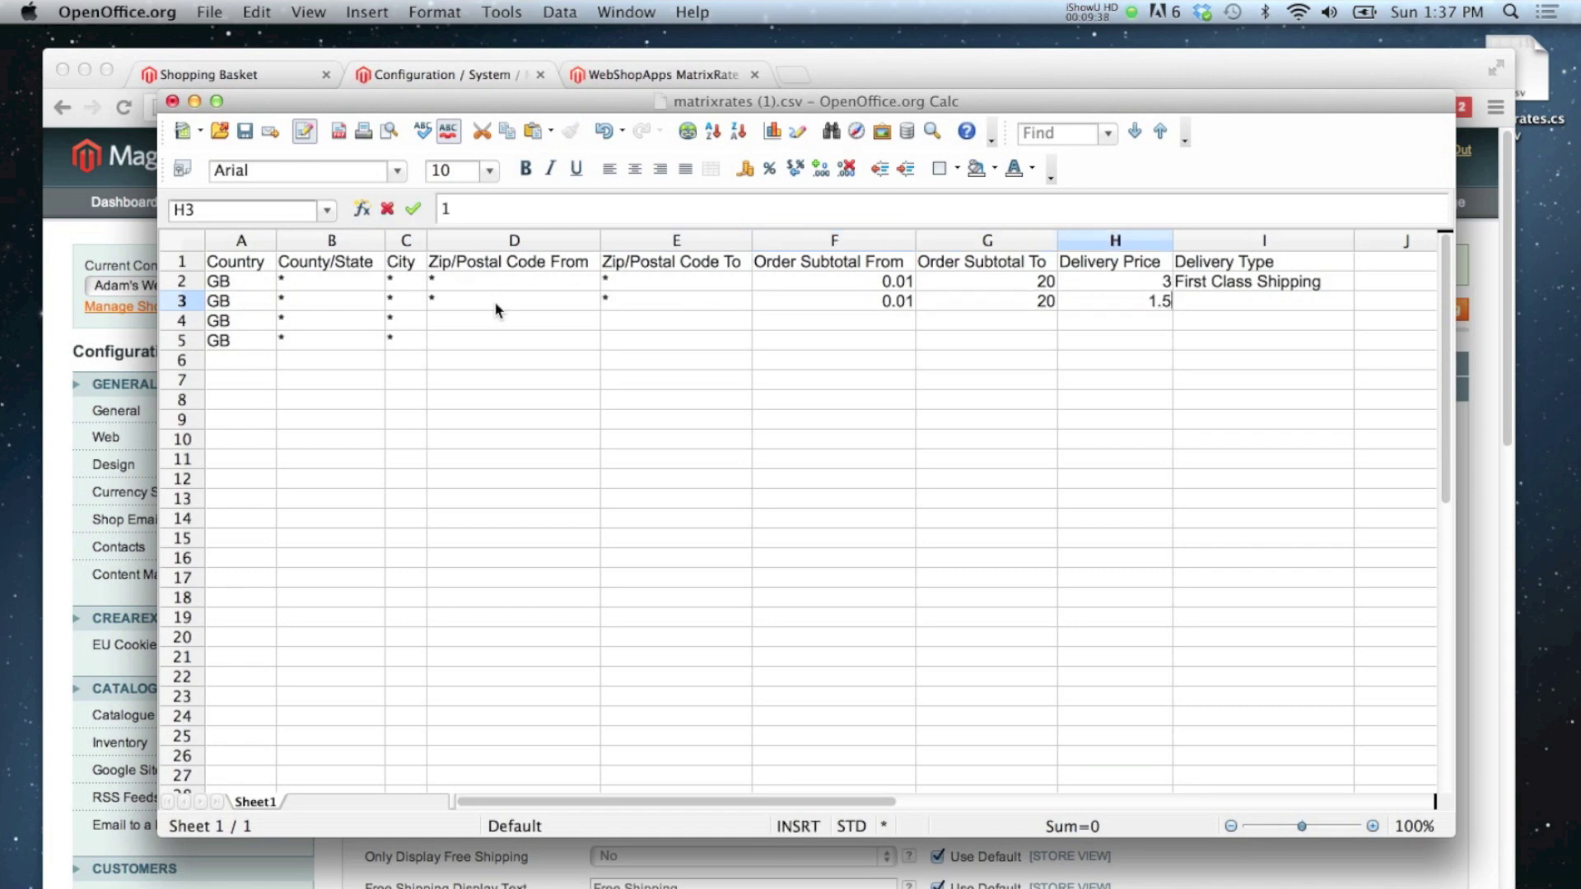
{"action": "key", "text": "Tab"}
{"action": "type", "text": "Seco"}
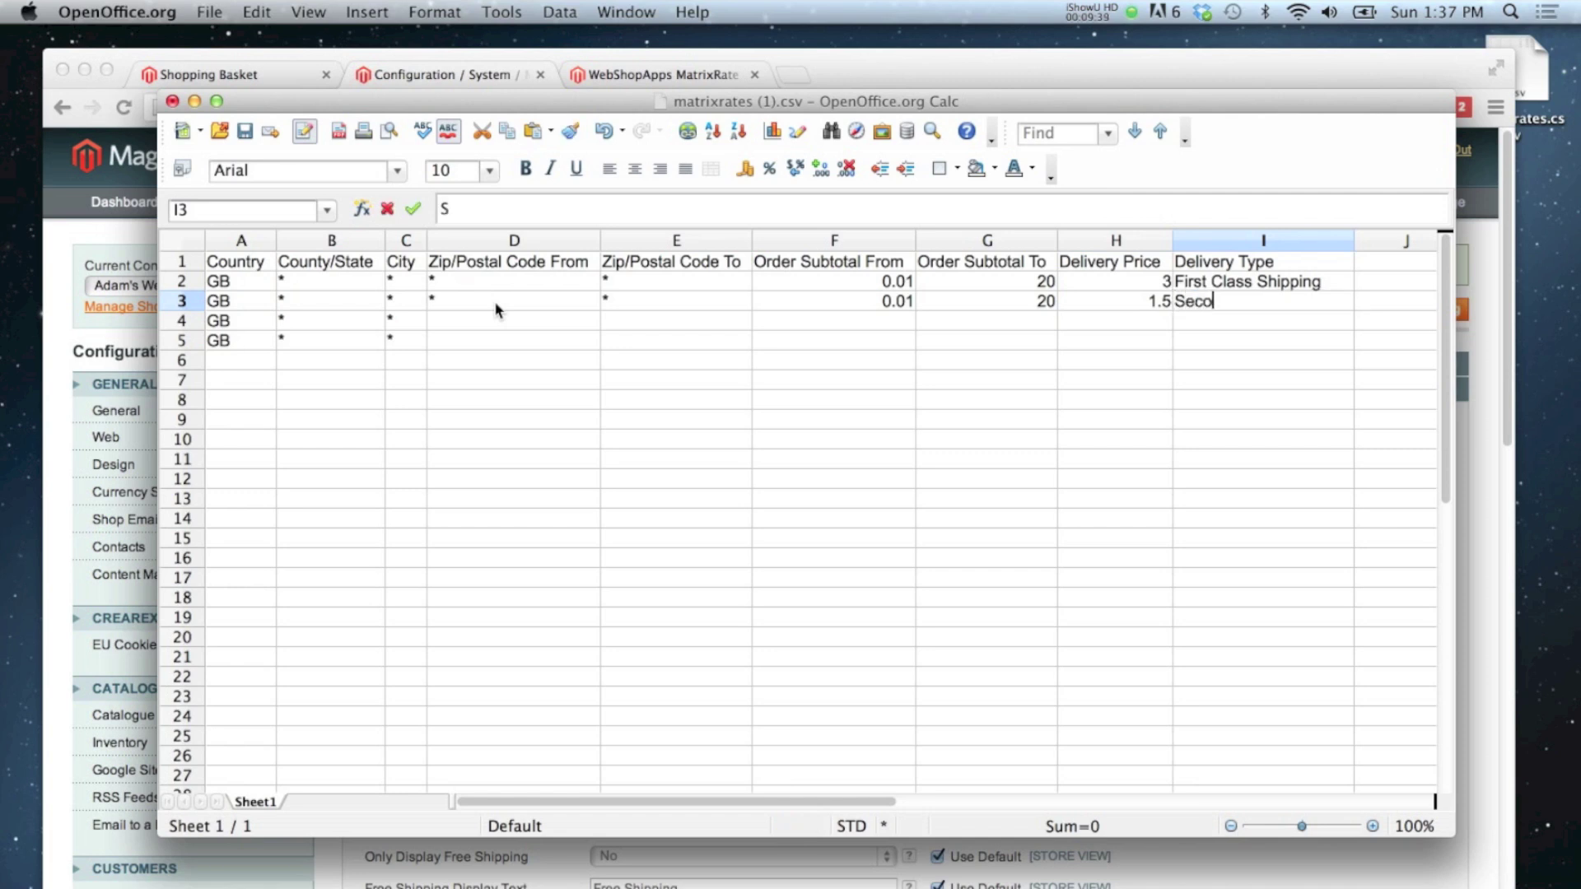
{"action": "type", "text": "nd Class Shipping"}
{"action": "key", "text": "Return"}
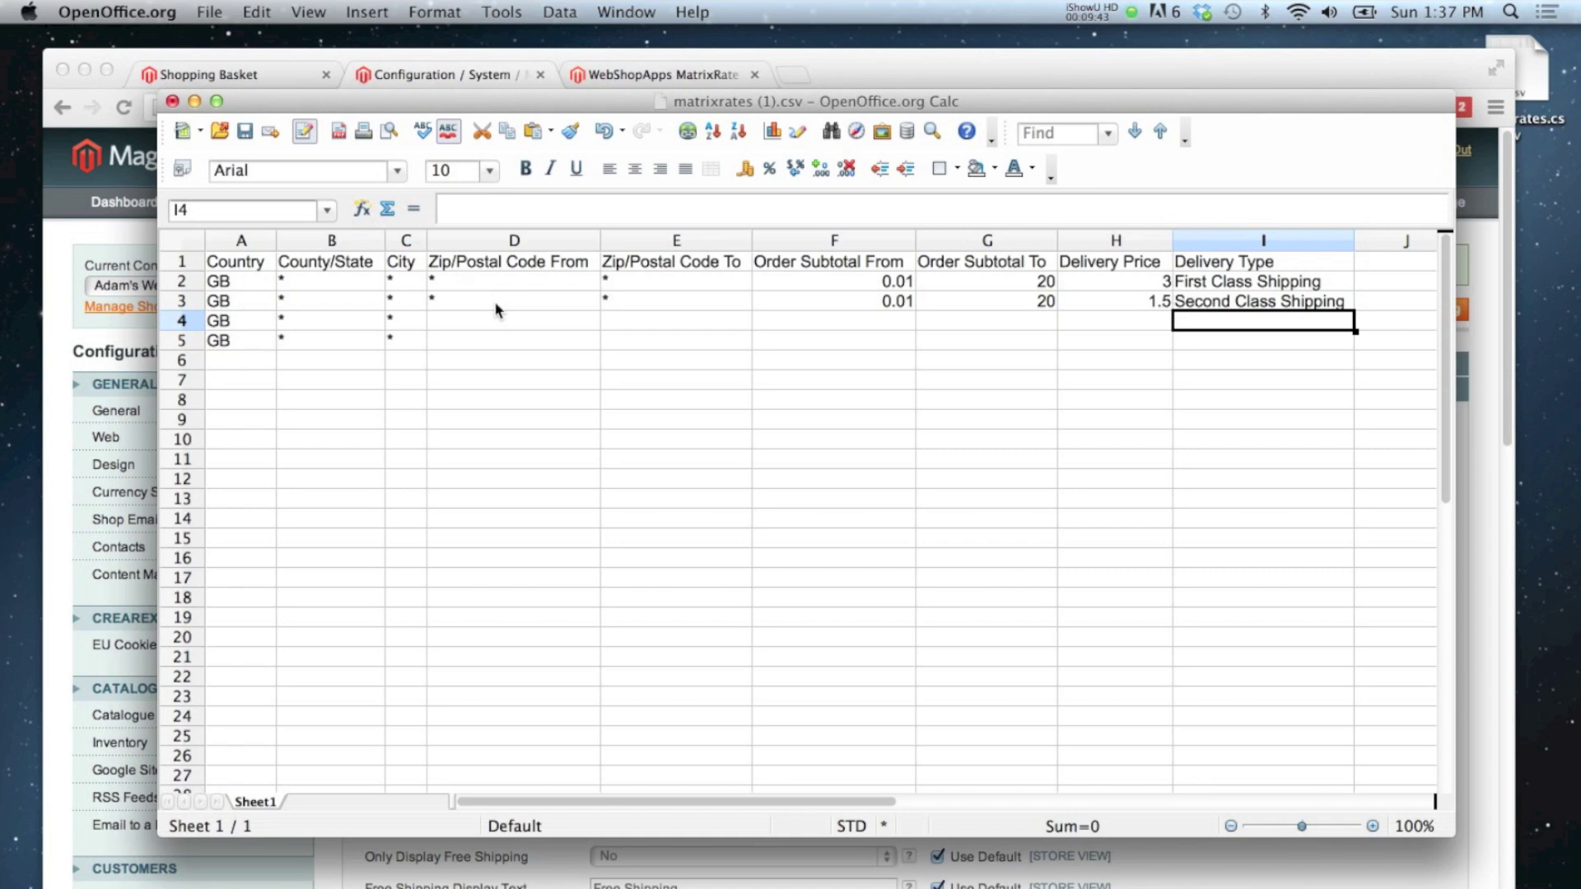
{"action": "key", "text": "Left"}
{"action": "key", "text": "Left"}
{"action": "key", "text": "Left"}
{"action": "key", "text": "Left"}
{"action": "key", "text": "Left"}
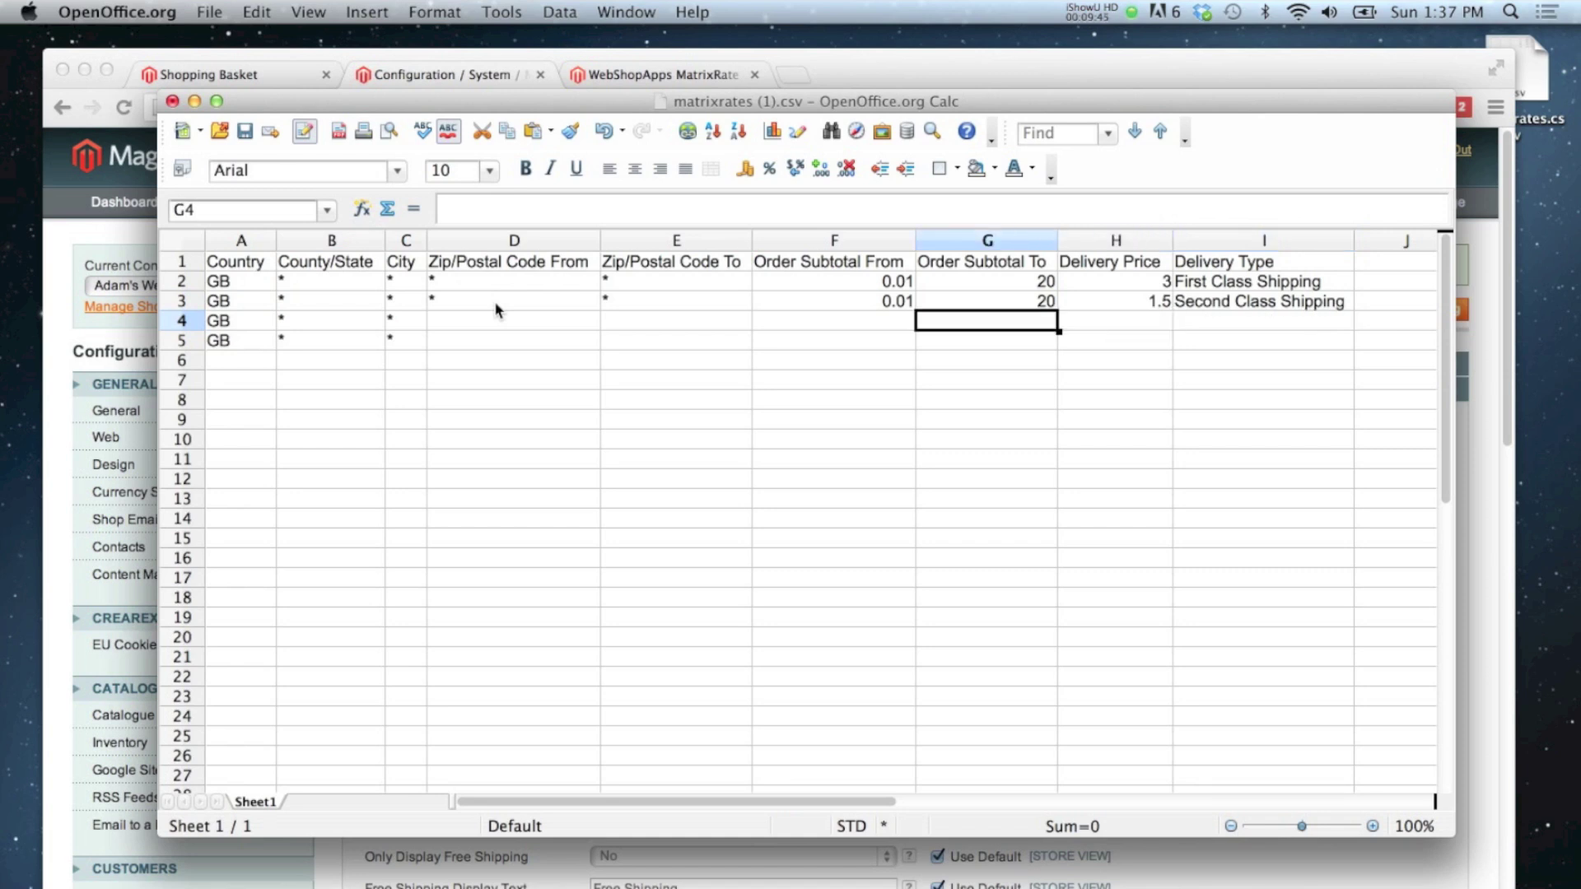
{"action": "type", "text": "*"}
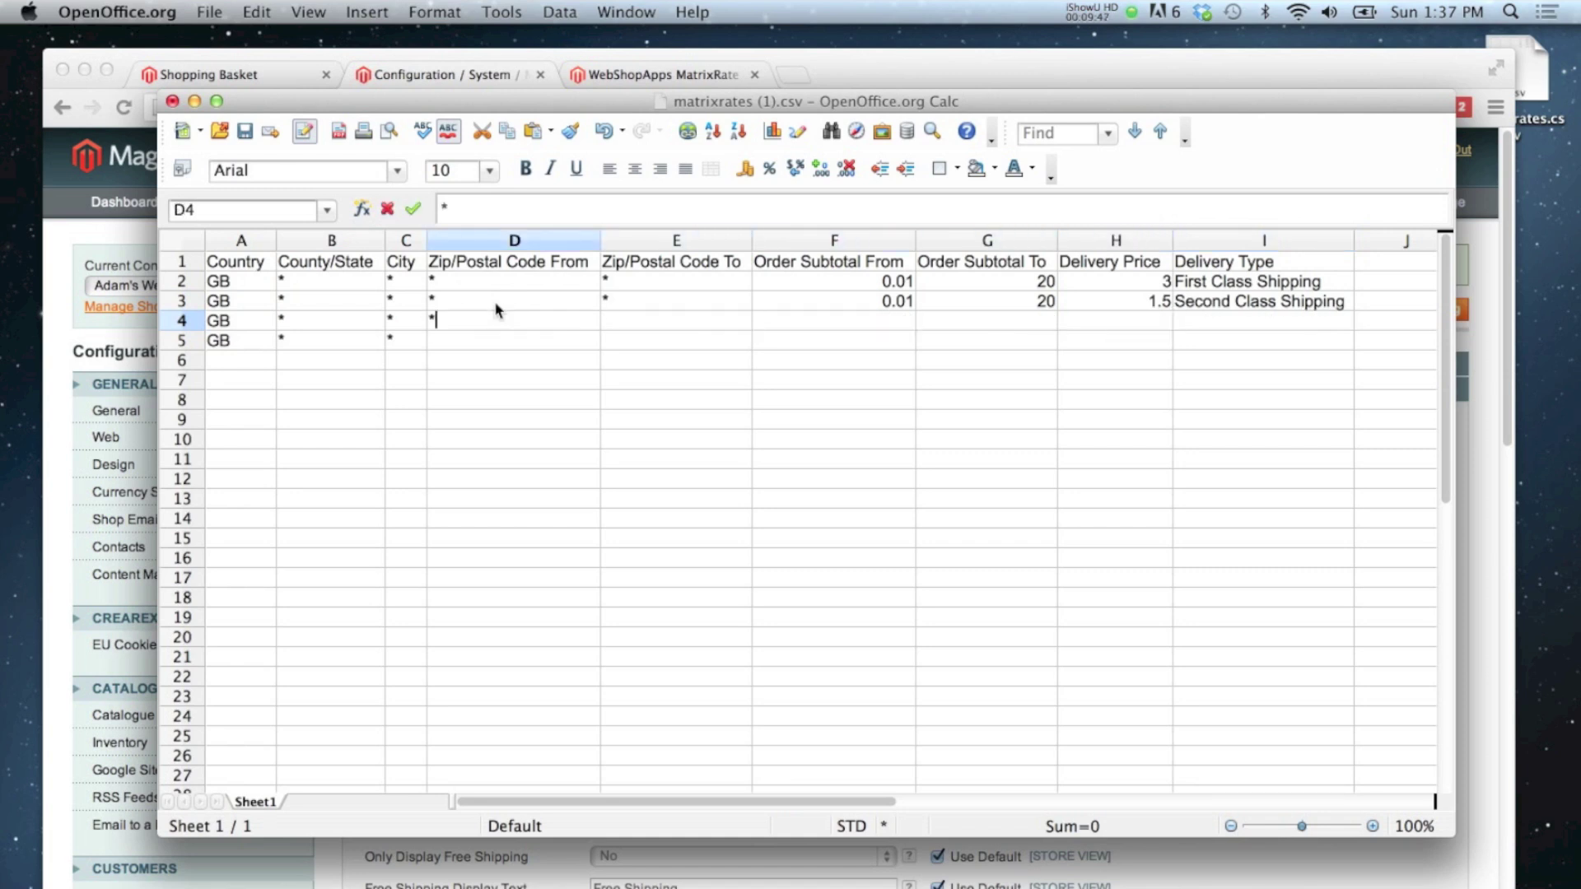
{"action": "key", "text": "Tab"}
{"action": "type", "text": "*"}
{"action": "key", "text": "Tab"}
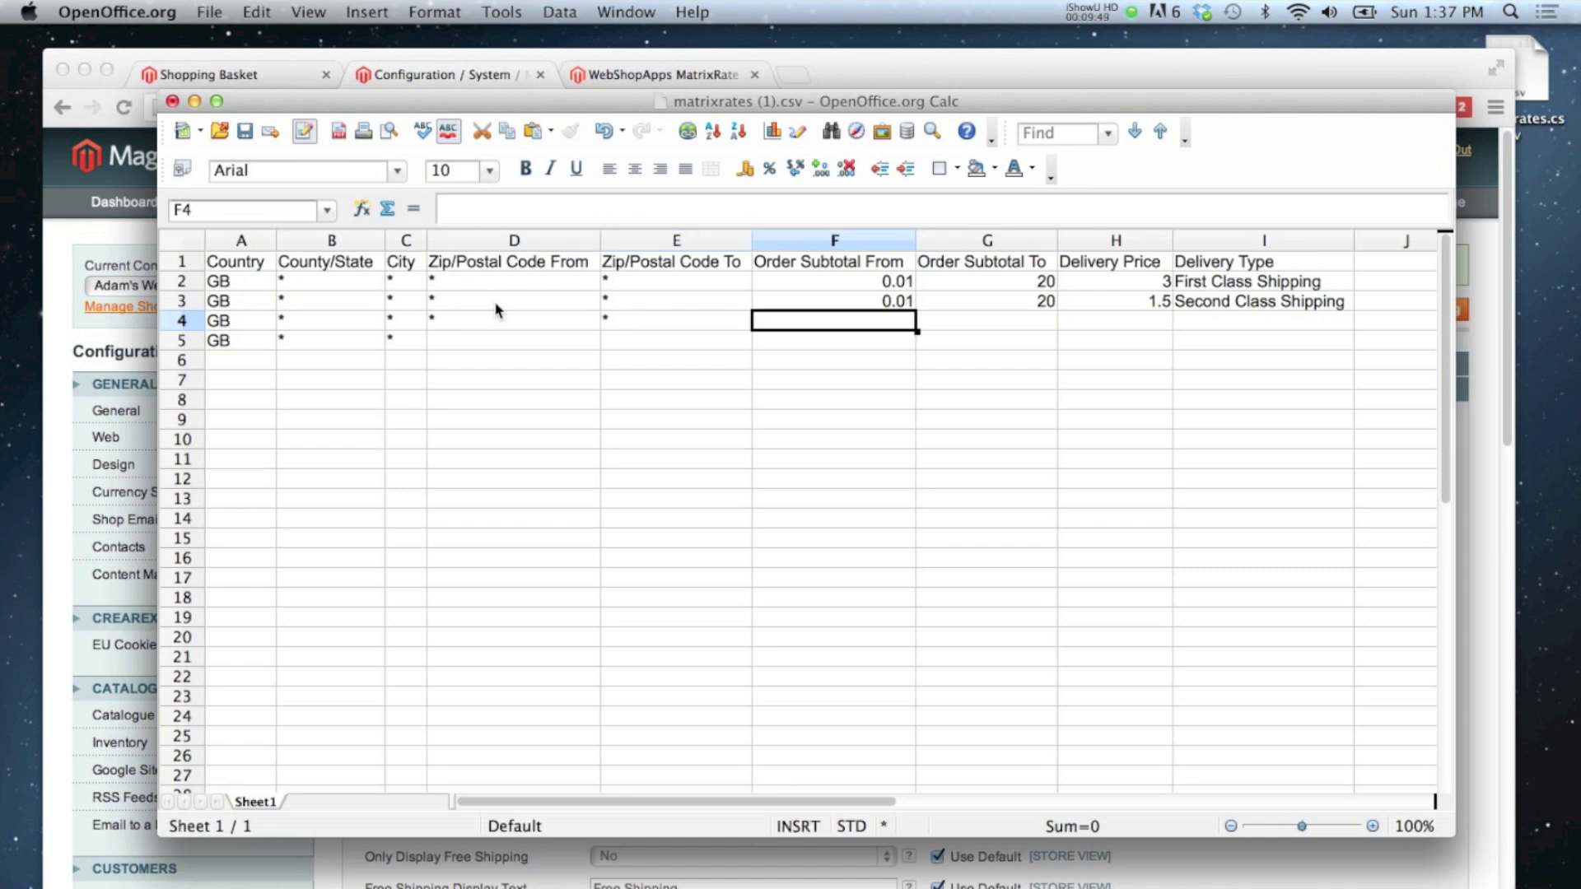
{"action": "key", "text": "Left"}
{"action": "key", "text": "Left"}
{"action": "key", "text": "Right"}
{"action": "key", "text": "Right"}
{"action": "type", "text": "20.01"}
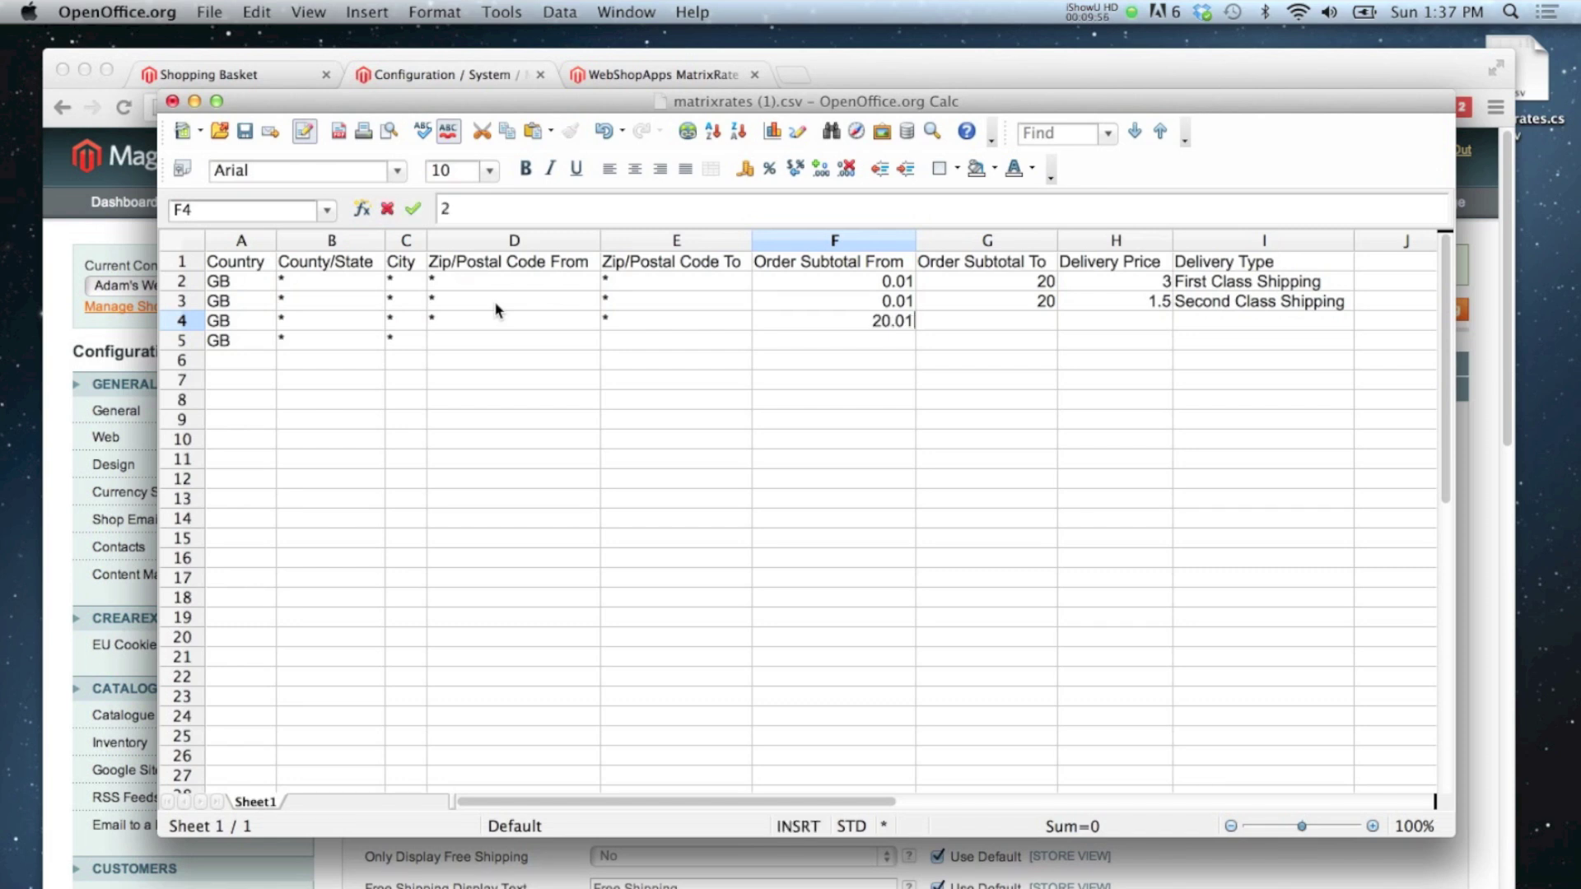
{"action": "key", "text": "Tab"}
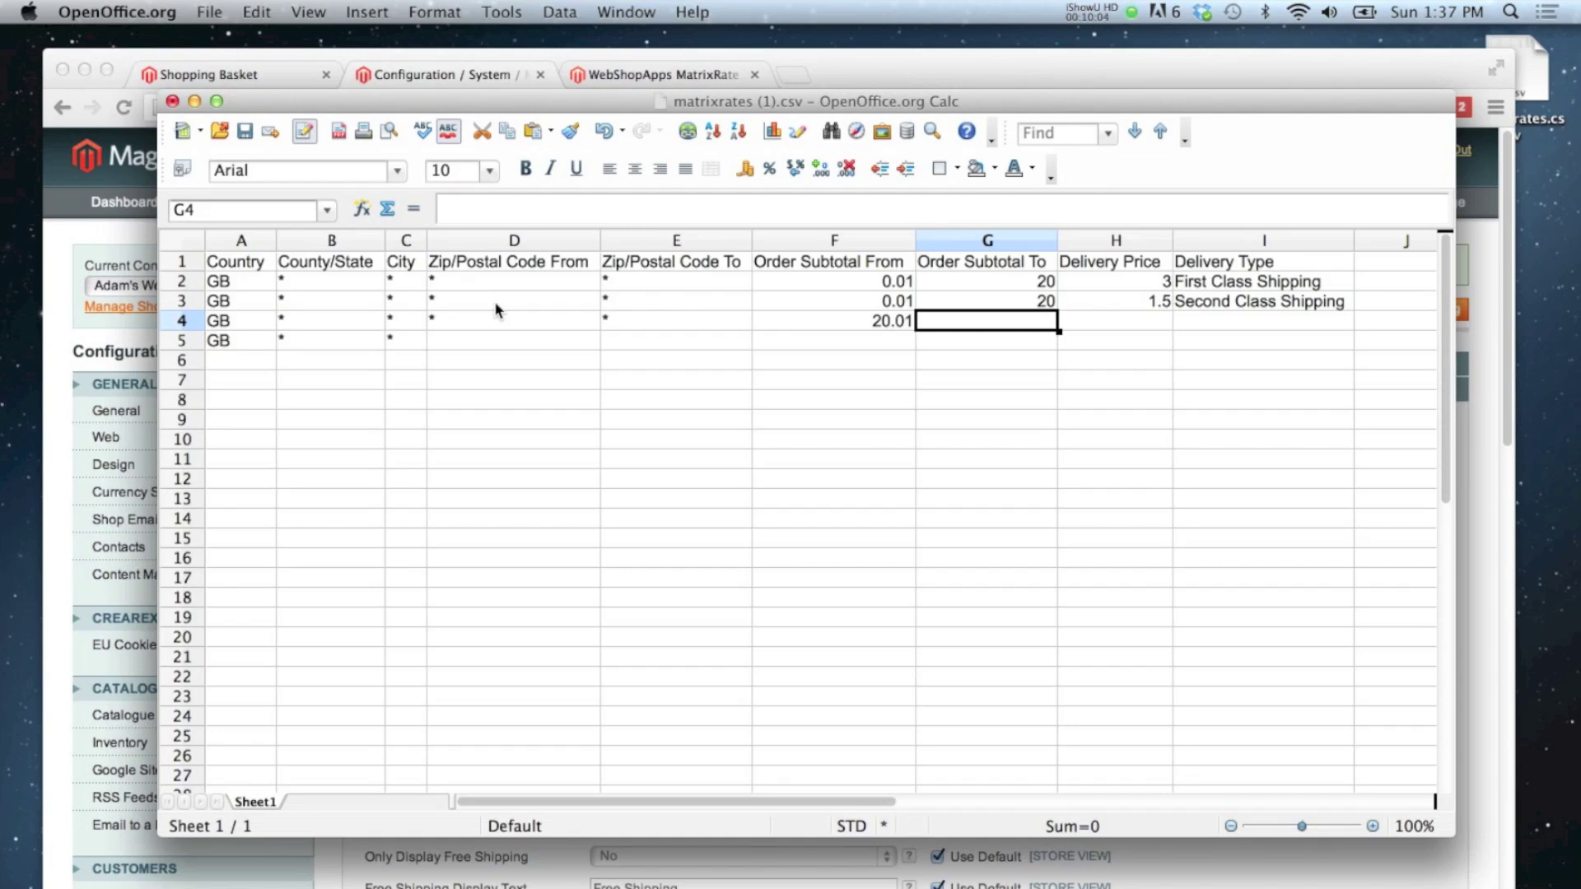
{"action": "type", "text": "999999999999"}
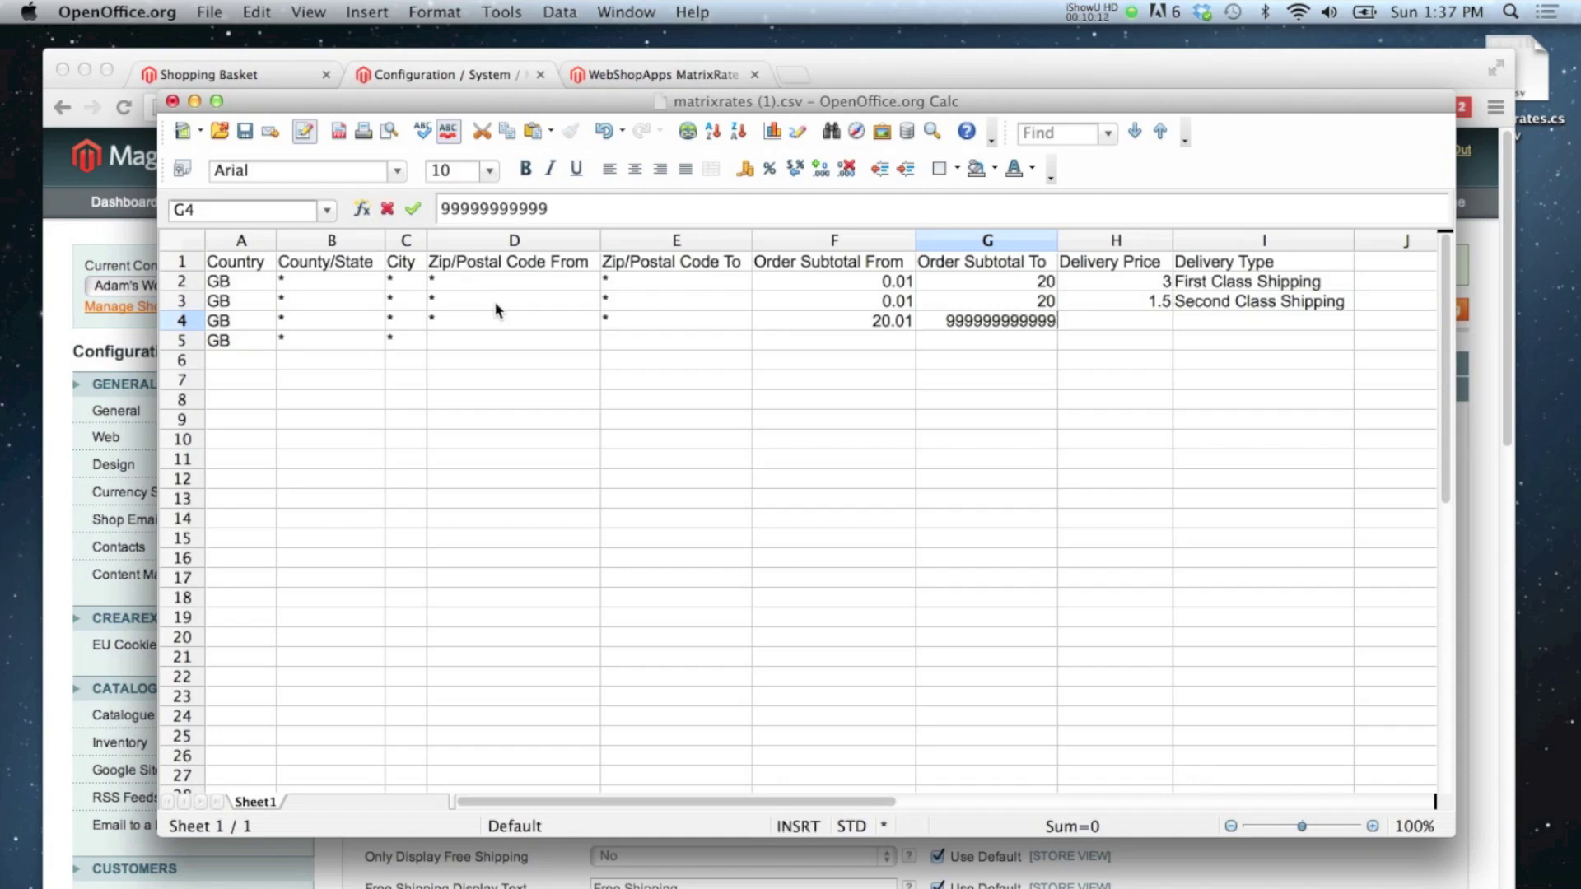
{"action": "key", "text": "BackSpace"}
{"action": "key", "text": "Return"}
Step: Set row 4's delivery price to 0 and its type to Free Shipping
{"action": "key", "text": "Up"}
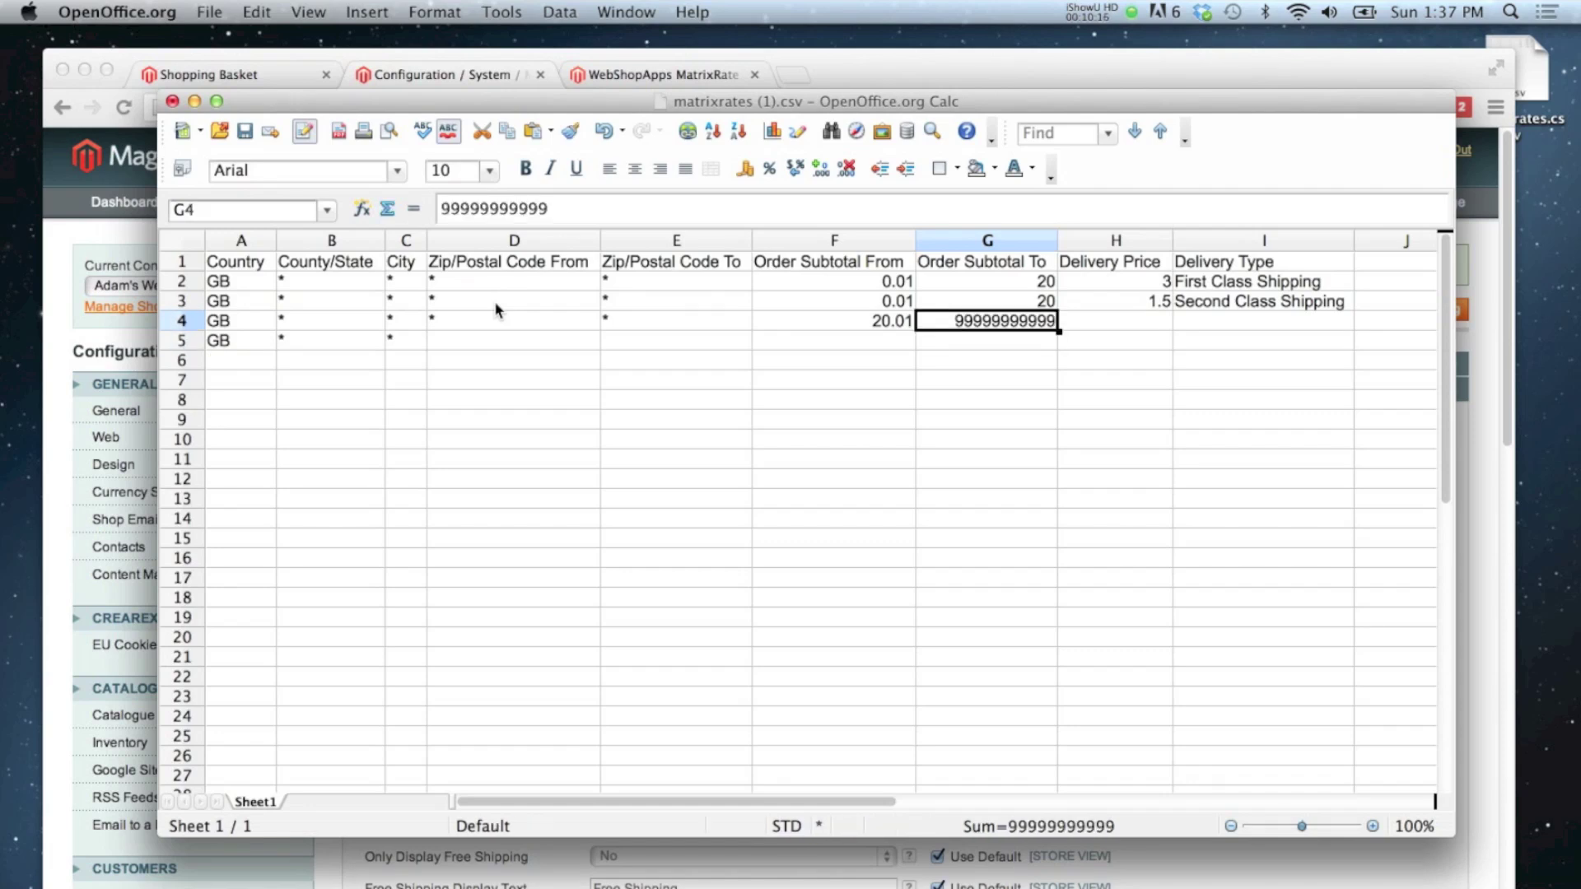
{"action": "key", "text": "Up"}
{"action": "key", "text": "Down"}
{"action": "key", "text": "Right"}
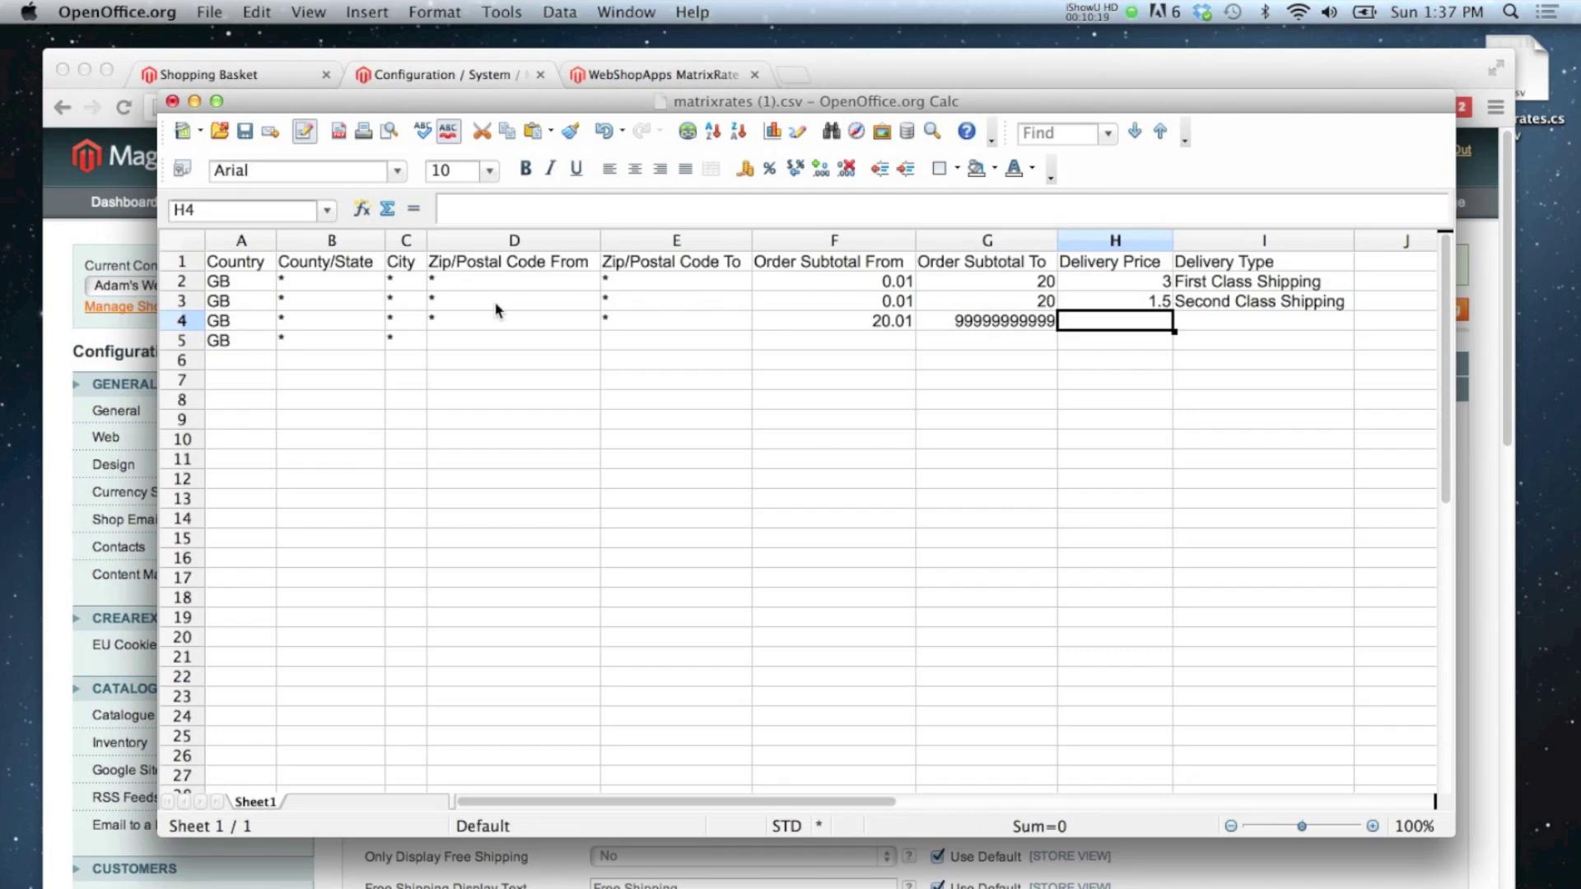
{"action": "type", "text": "0"}
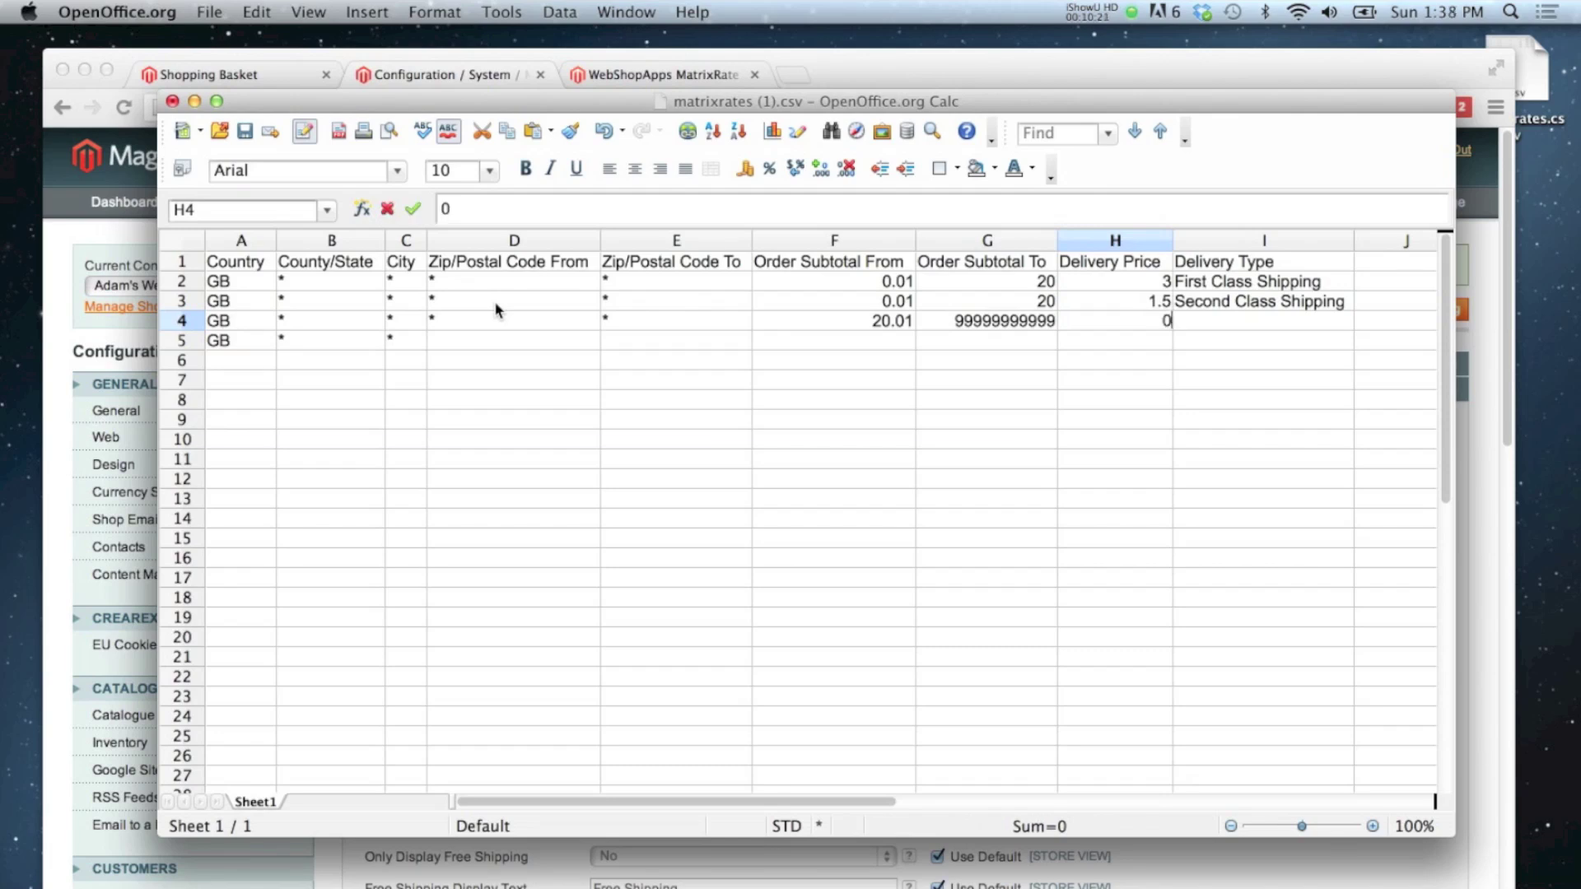
{"action": "key", "text": "Tab"}
{"action": "type", "text": "Free Sh"}
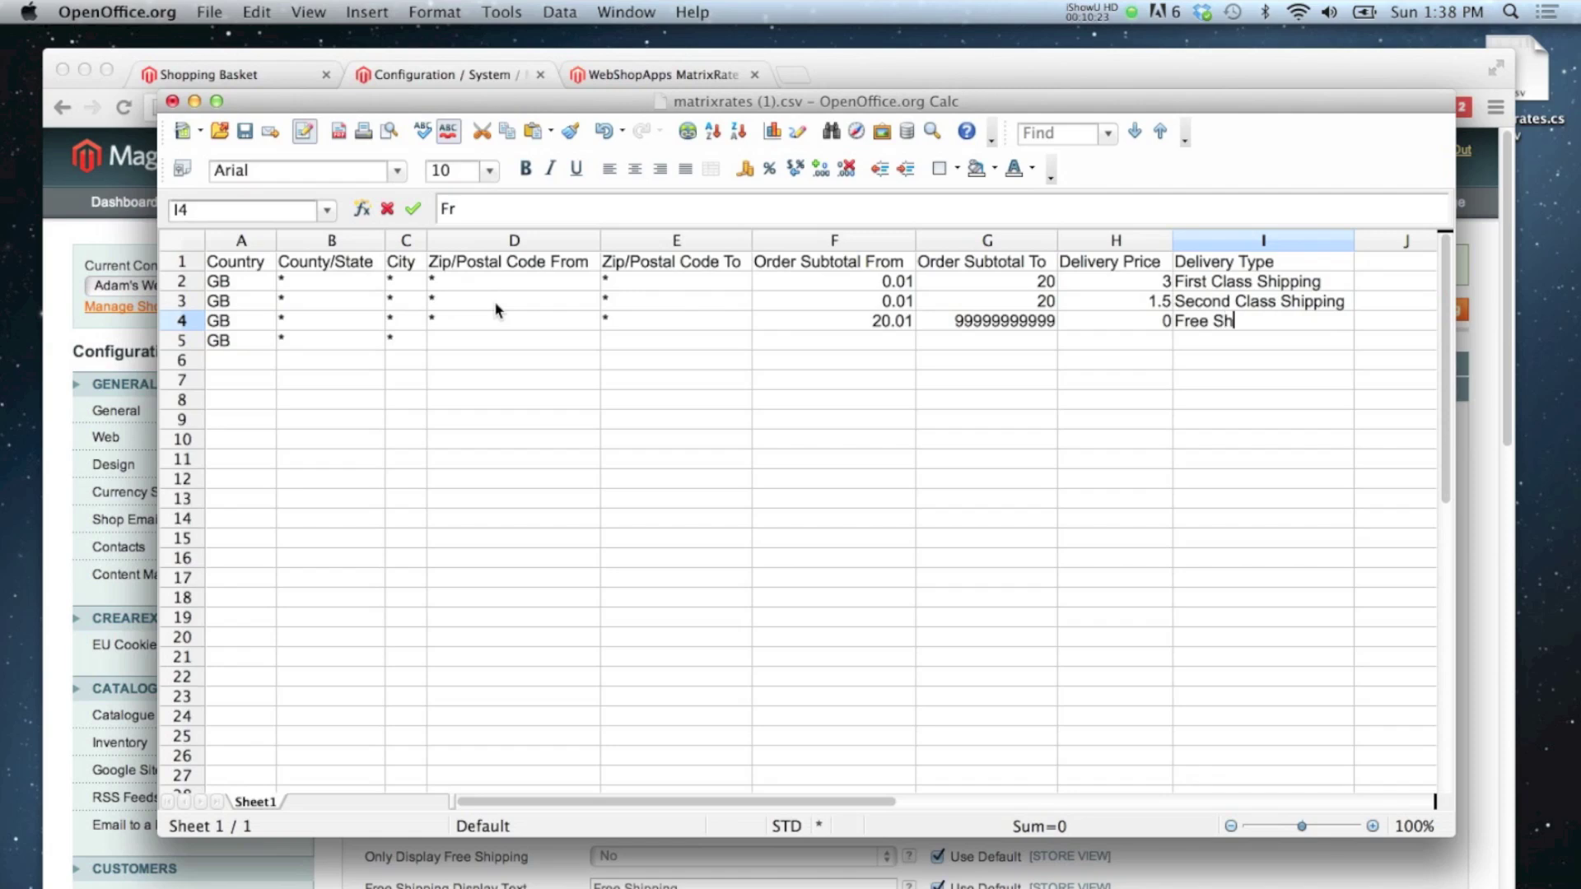
{"action": "type", "text": "ipping"}
{"action": "key", "text": "Return"}
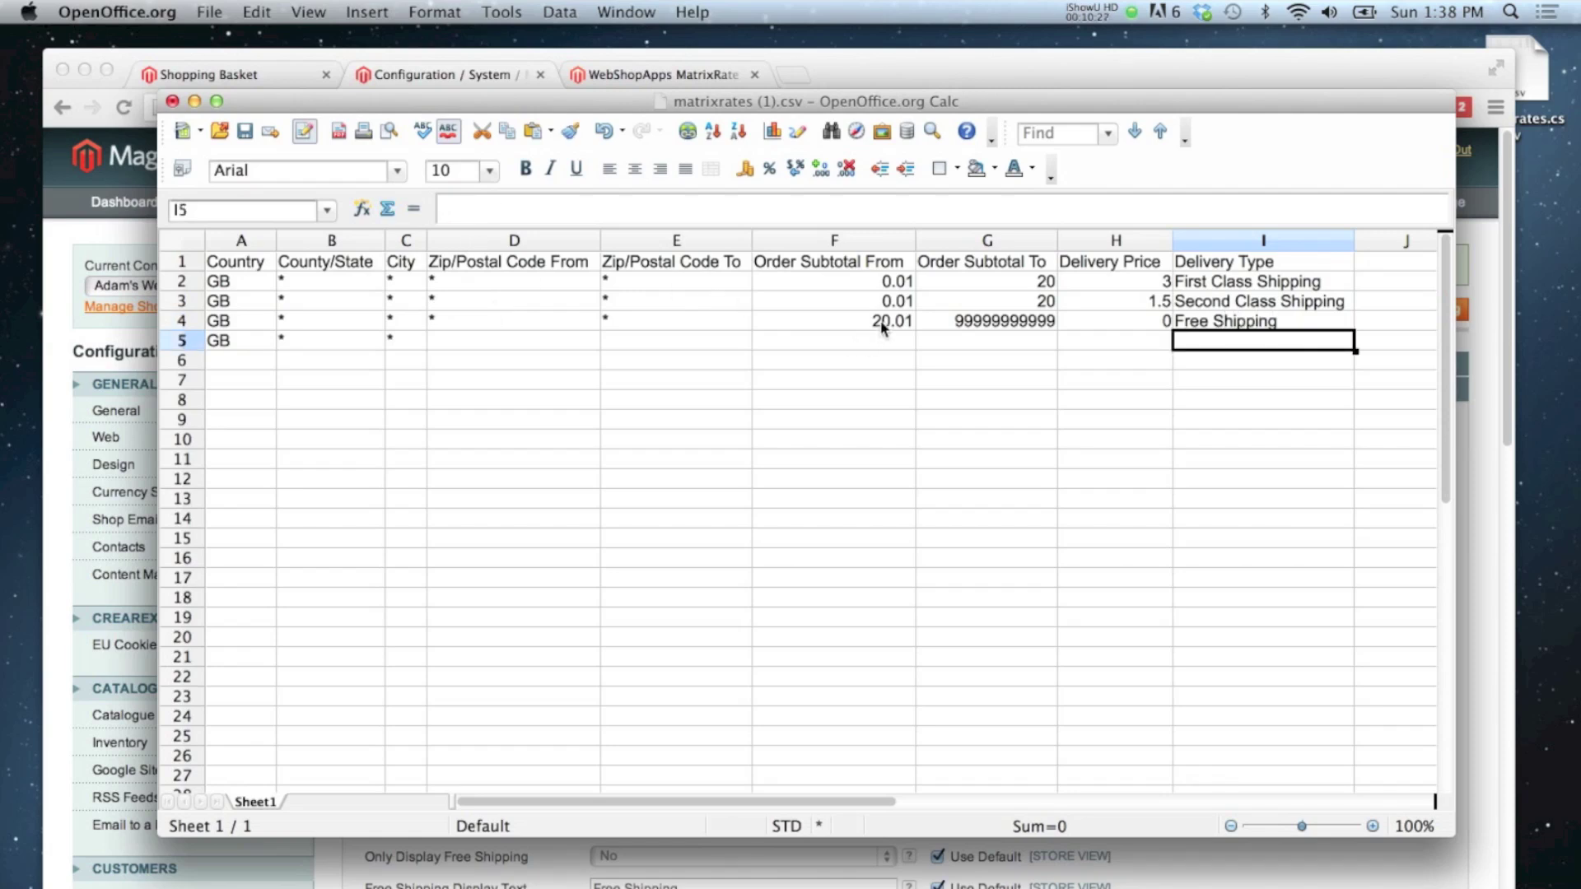
Step: Set row 5's postcode-from to BT% and postcode-to to *
{"action": "left_click", "coordinate": [464, 345]}
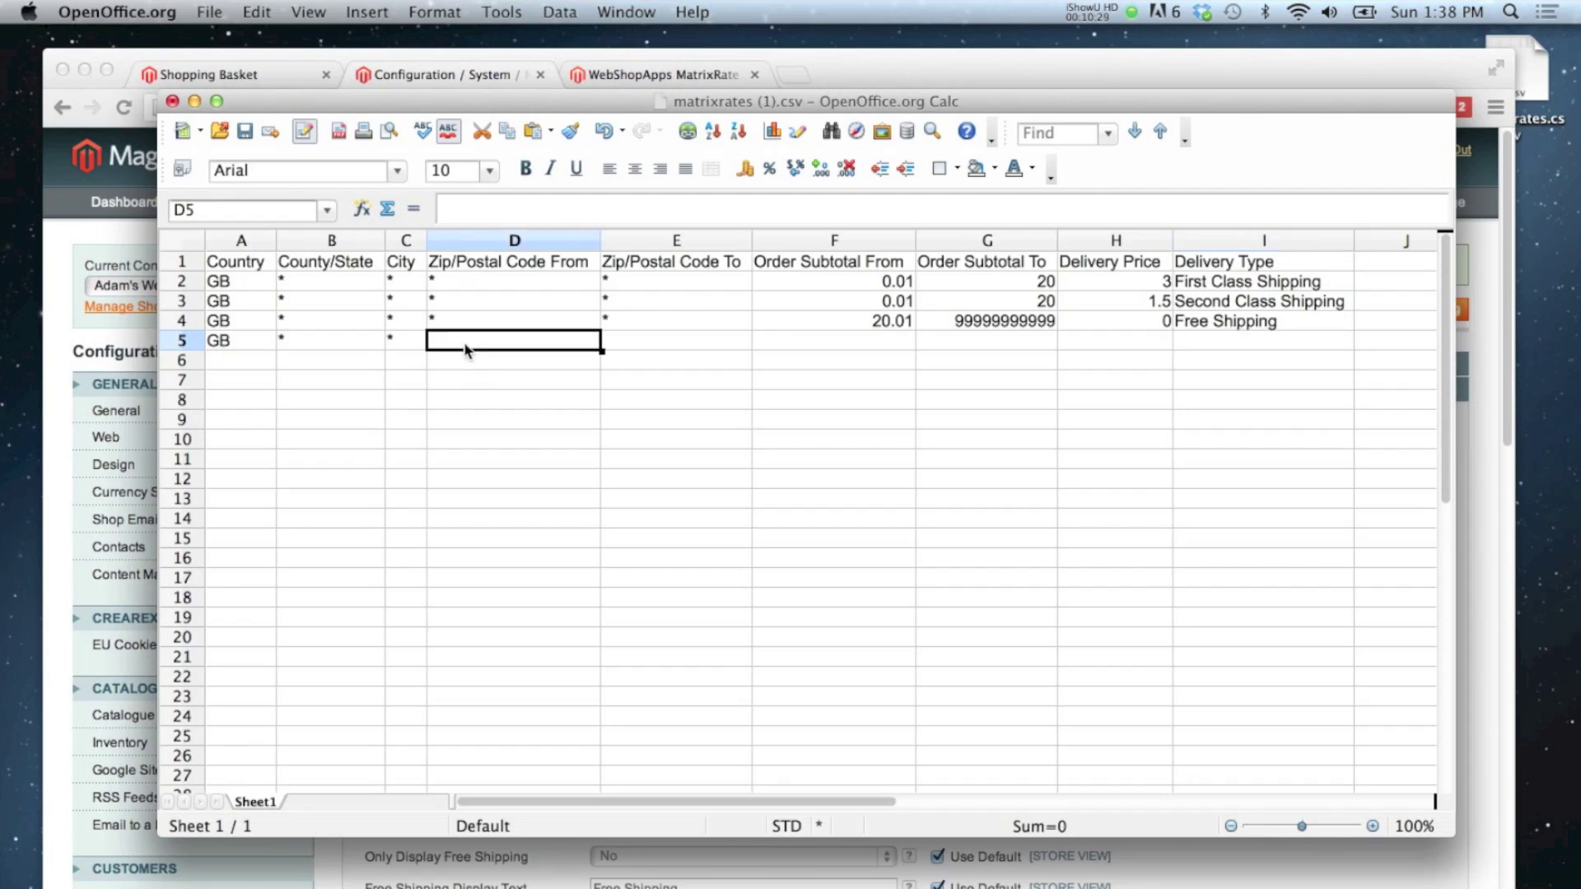
{"action": "type", "text": "BT%"}
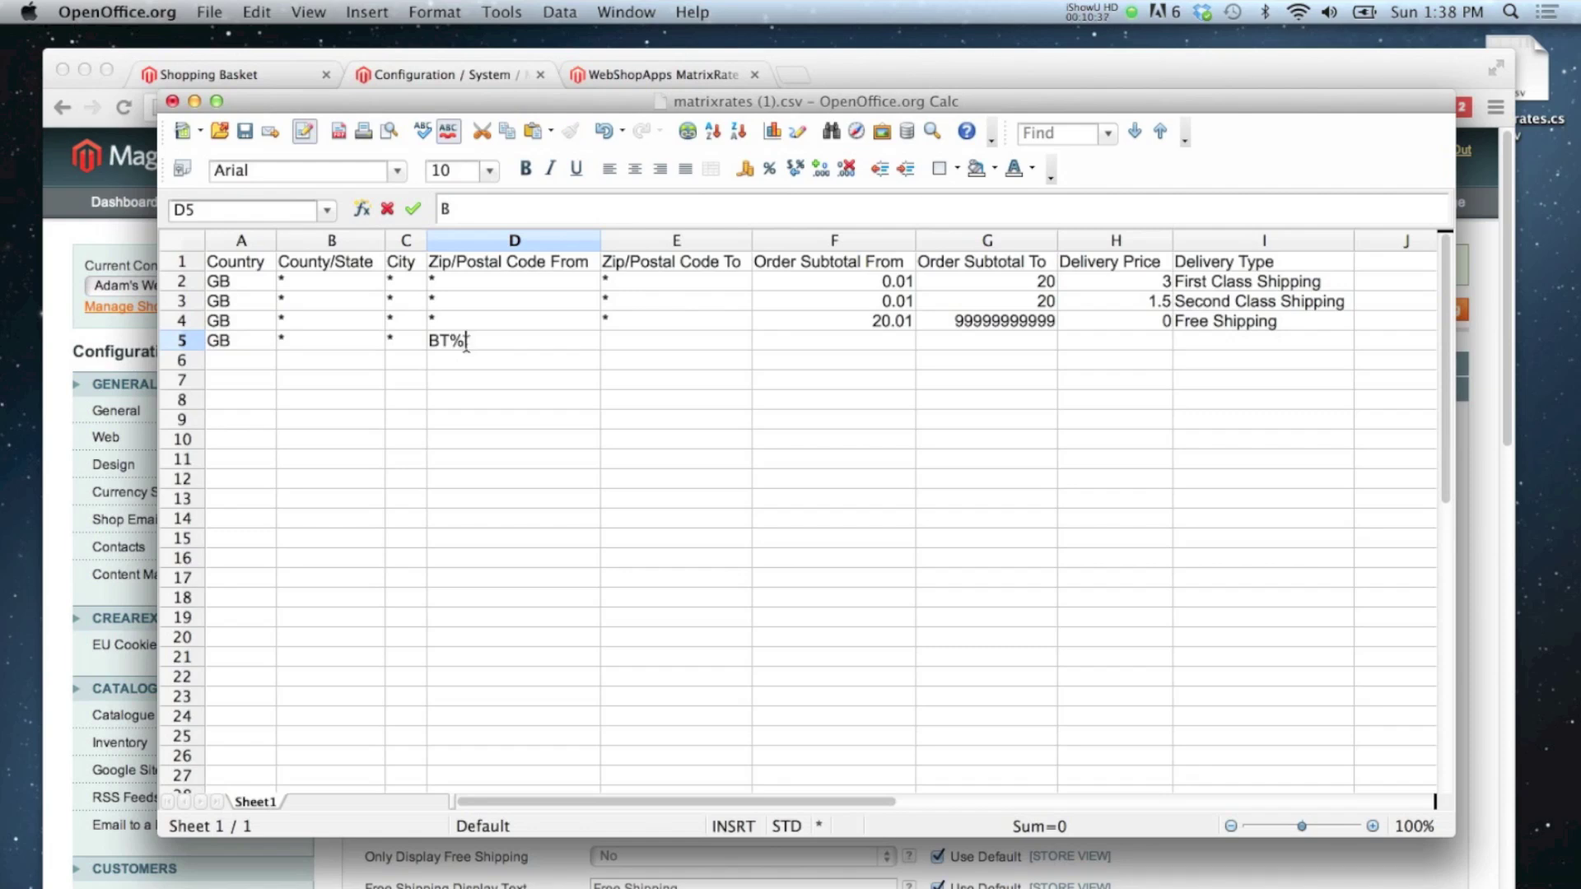
{"action": "left_click_drag", "start_coordinate": [447, 341], "coordinate": [465, 341]}
{"action": "left_click", "coordinate": [467, 342]}
{"action": "key", "text": "Escape"}
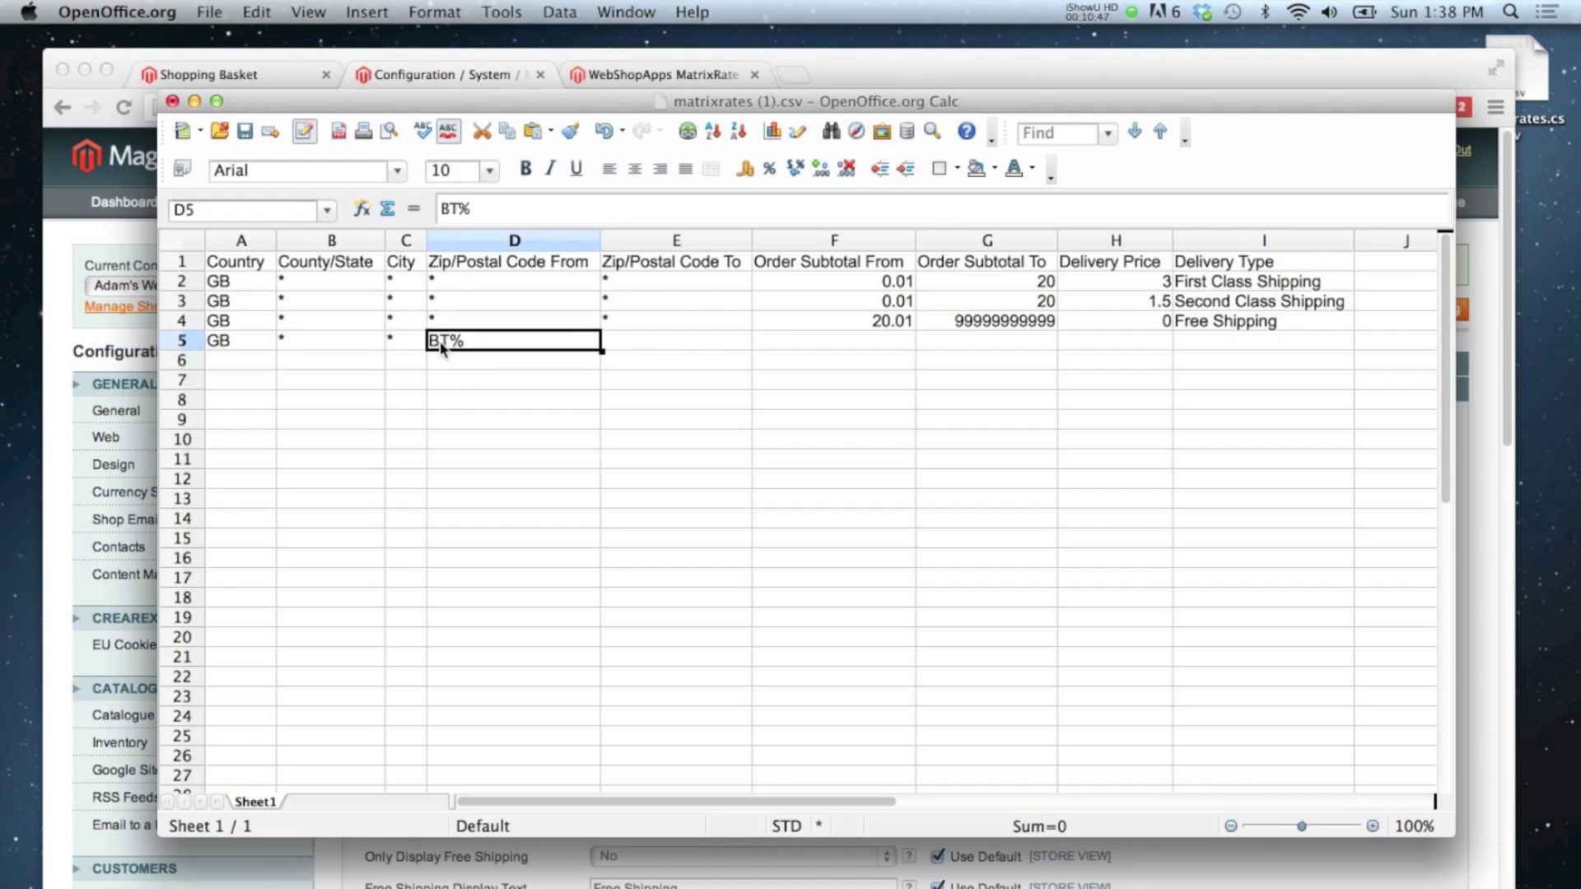
{"action": "left_click", "coordinate": [619, 346]}
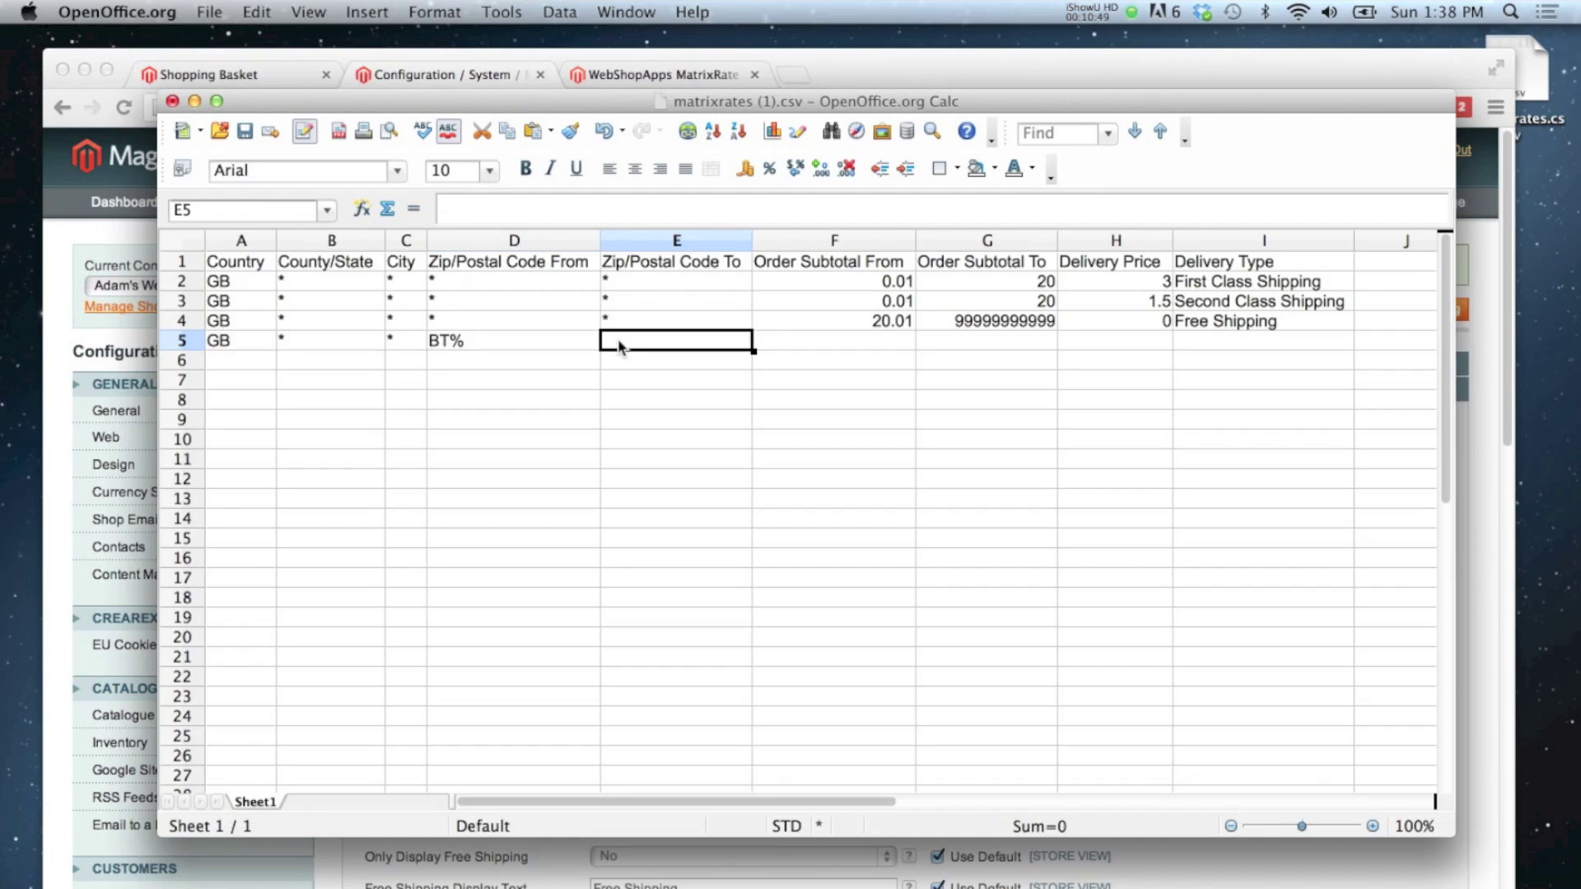
{"action": "type", "text": "*"}
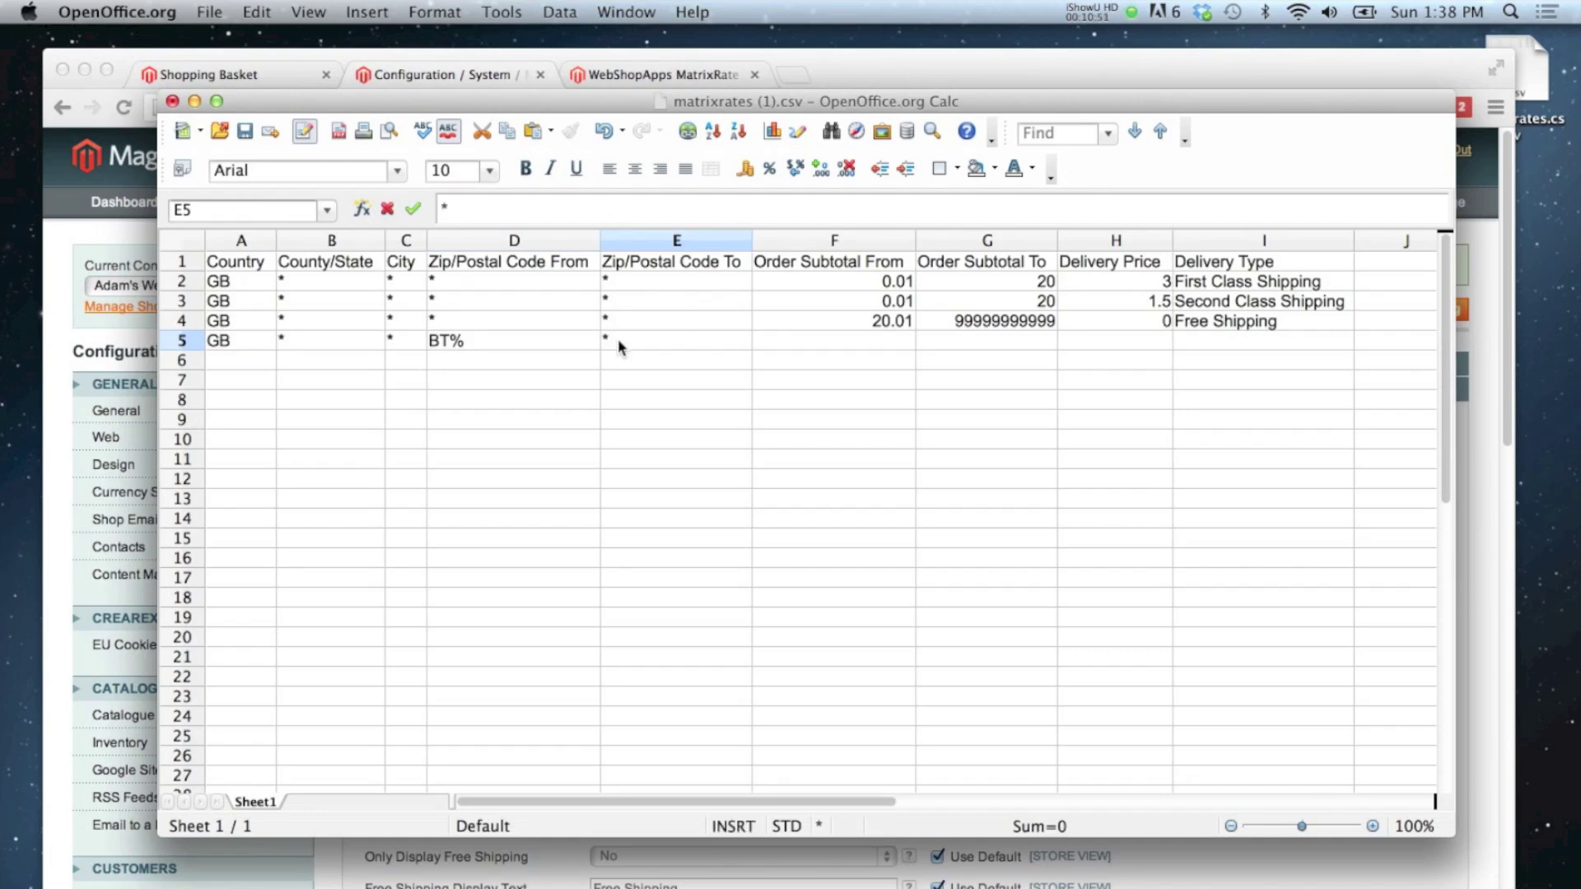
{"action": "key", "text": "Tab"}
{"action": "left_click", "coordinate": [618, 340]}
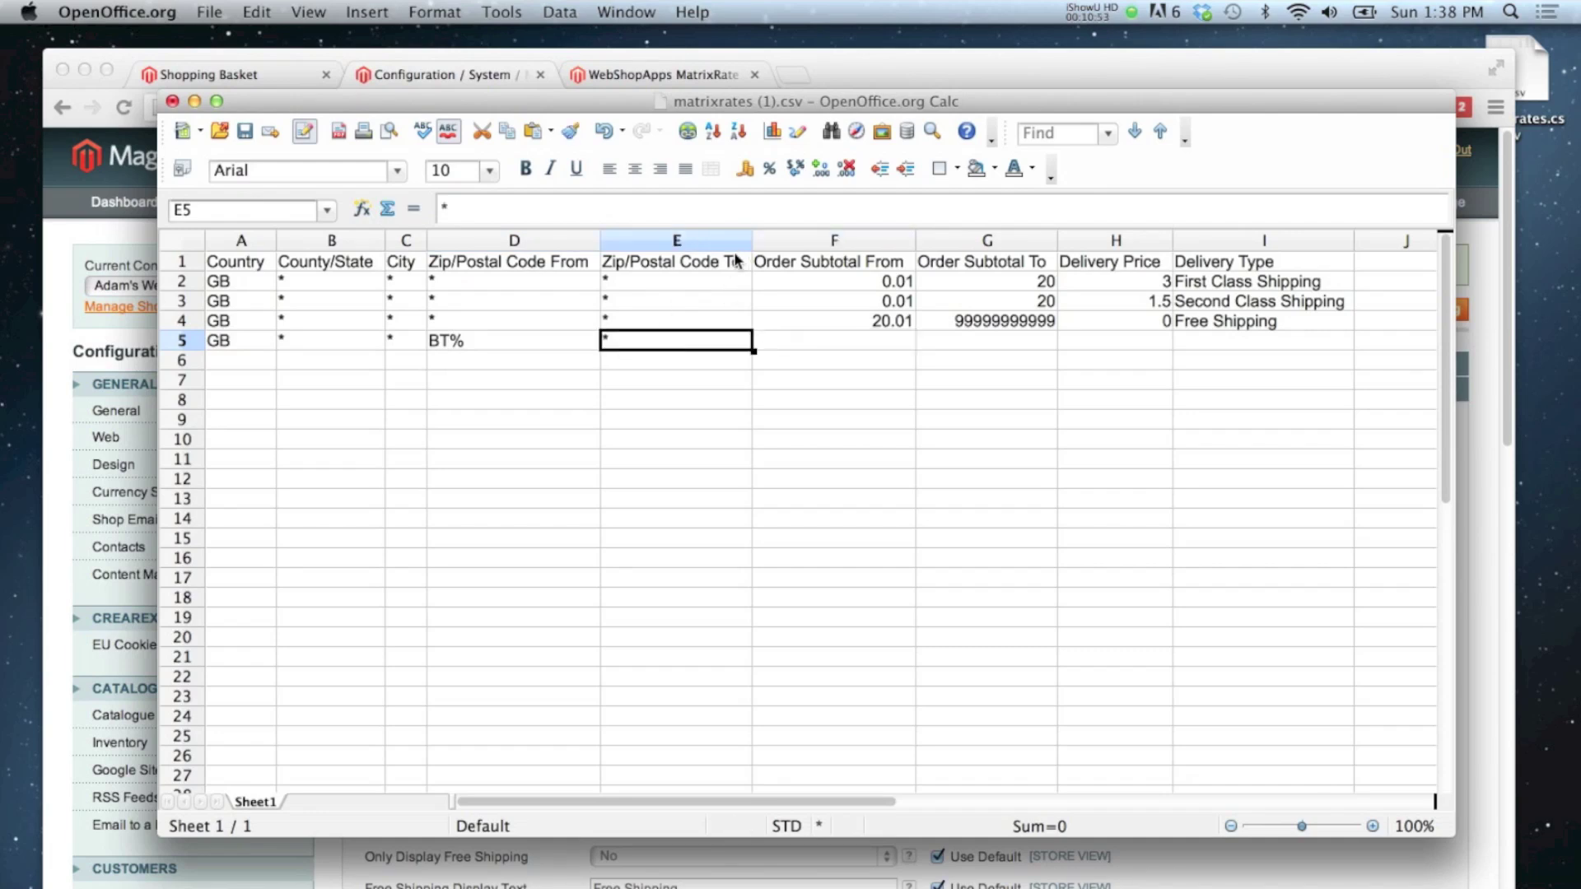
Step: Give row 5 subtotal 0.01–20, delivery price 5 and type Northern Ireland
{"action": "left_click", "coordinate": [895, 349]}
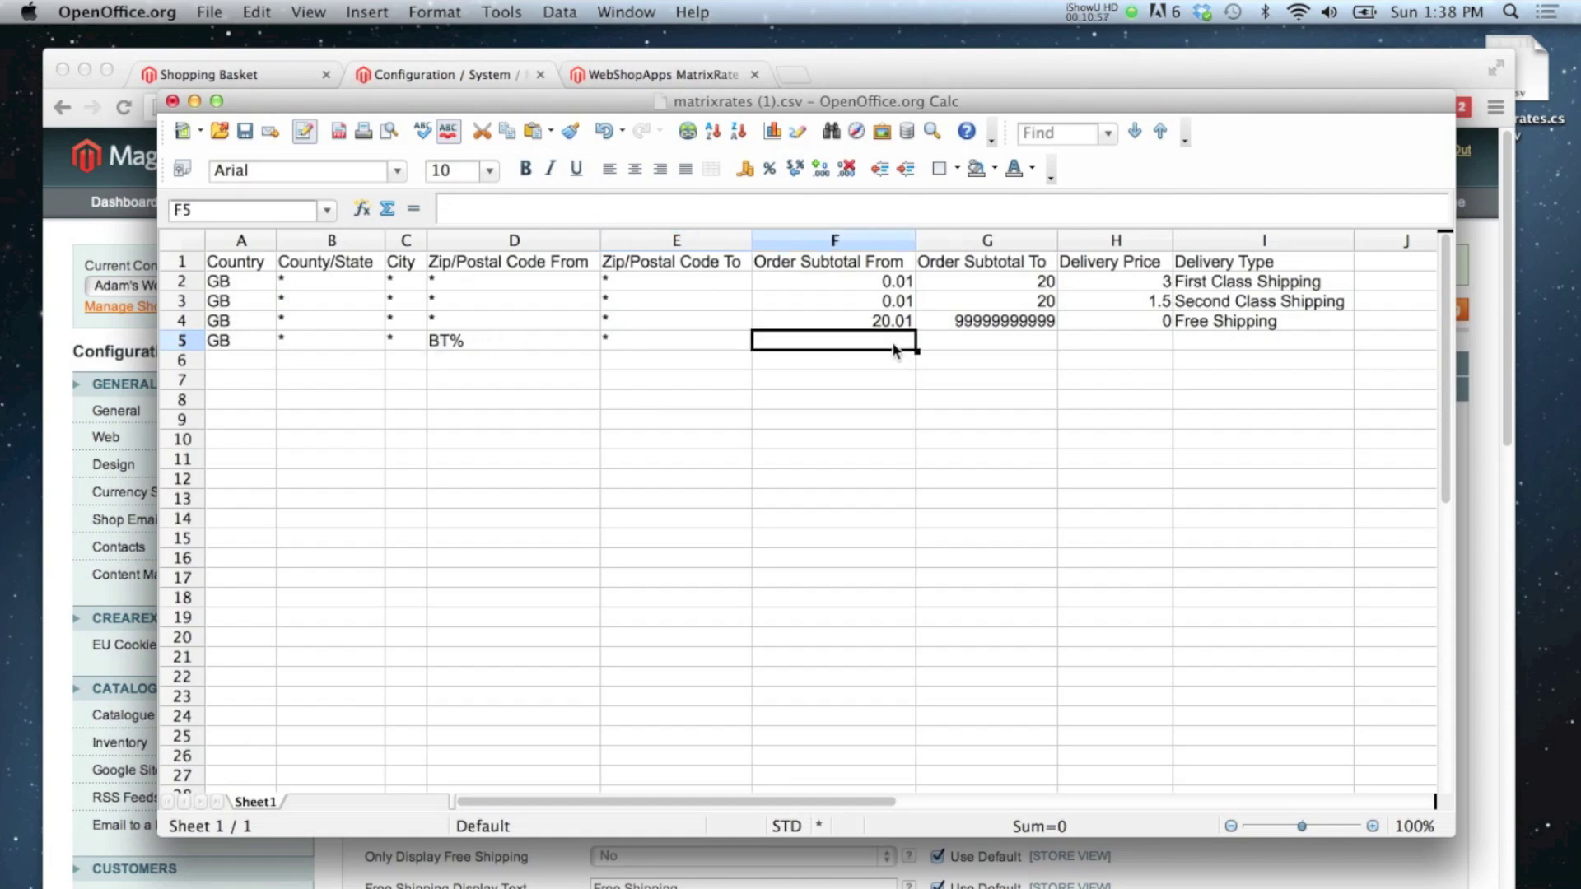
{"action": "type", "text": "0.01"}
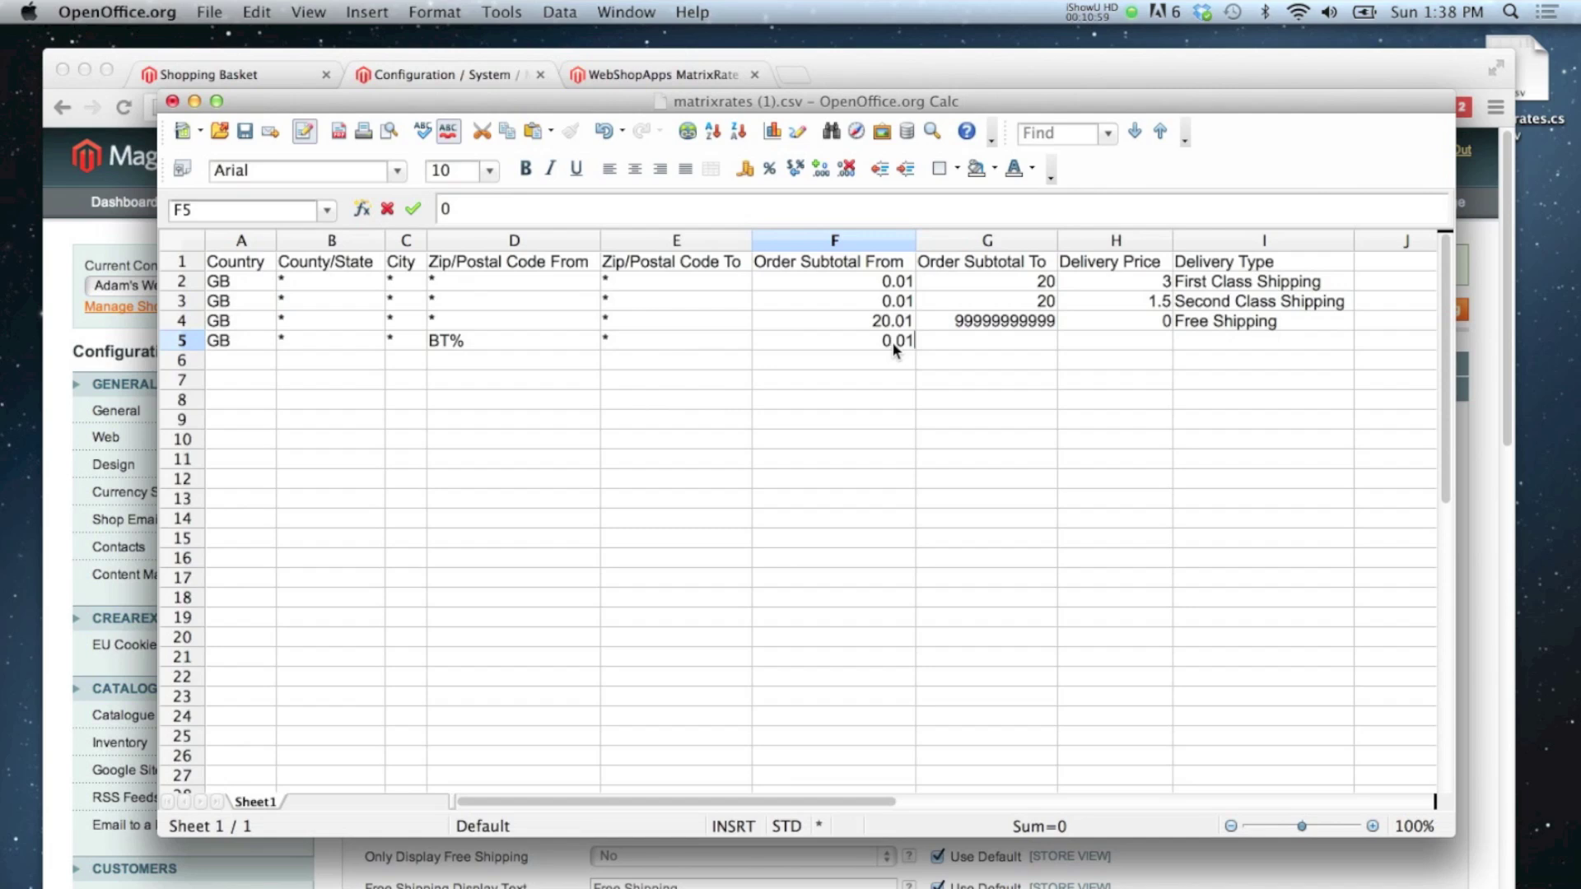
{"action": "key", "text": "Tab"}
{"action": "type", "text": "20"}
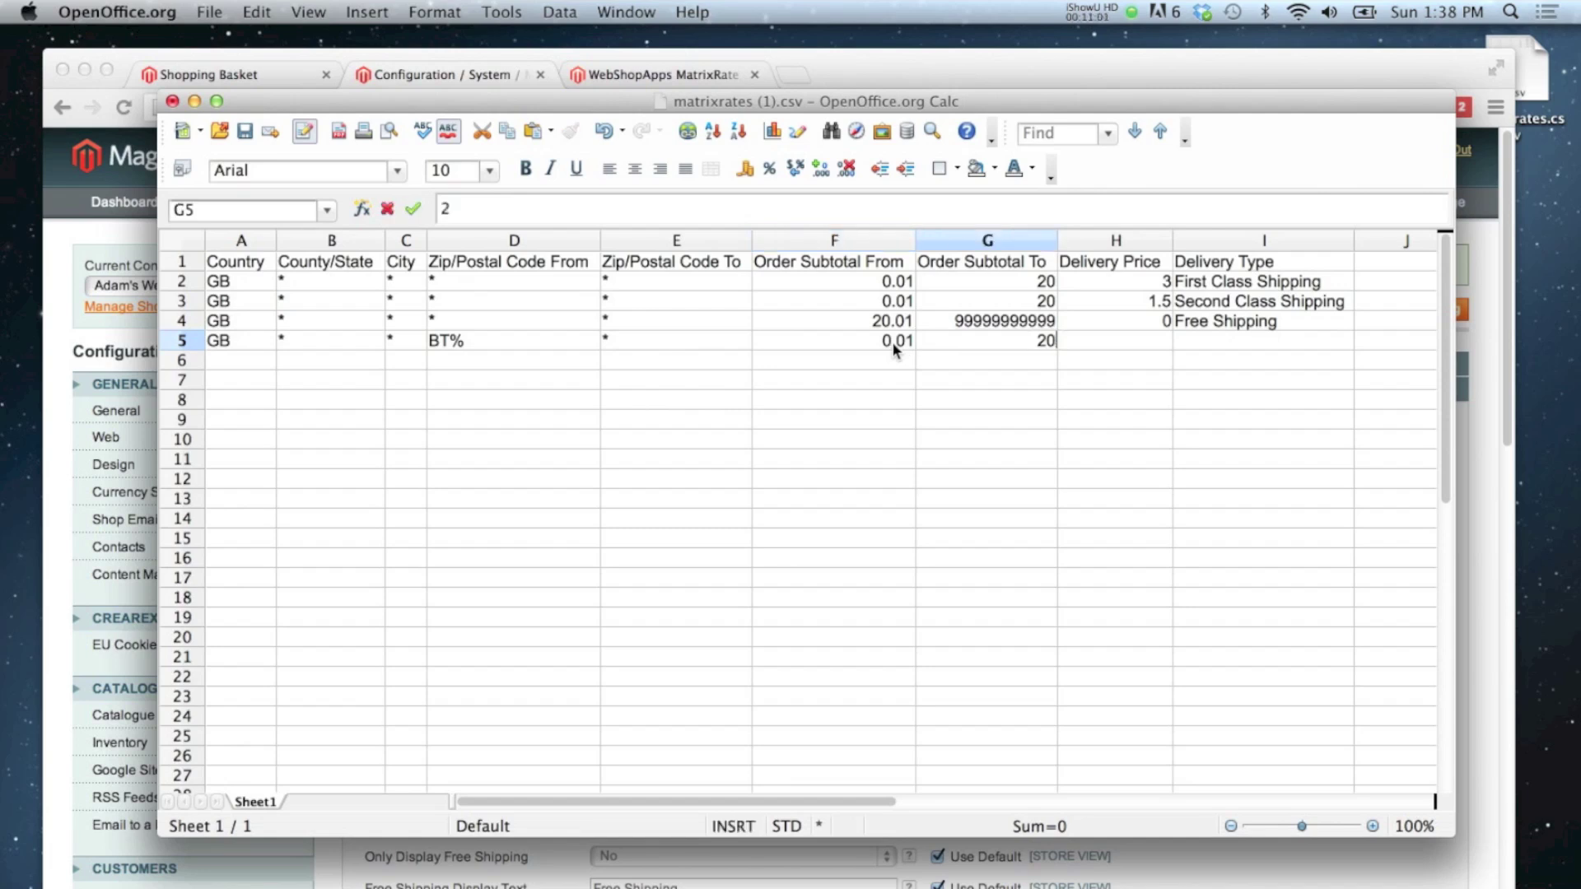
{"action": "key", "text": "Tab"}
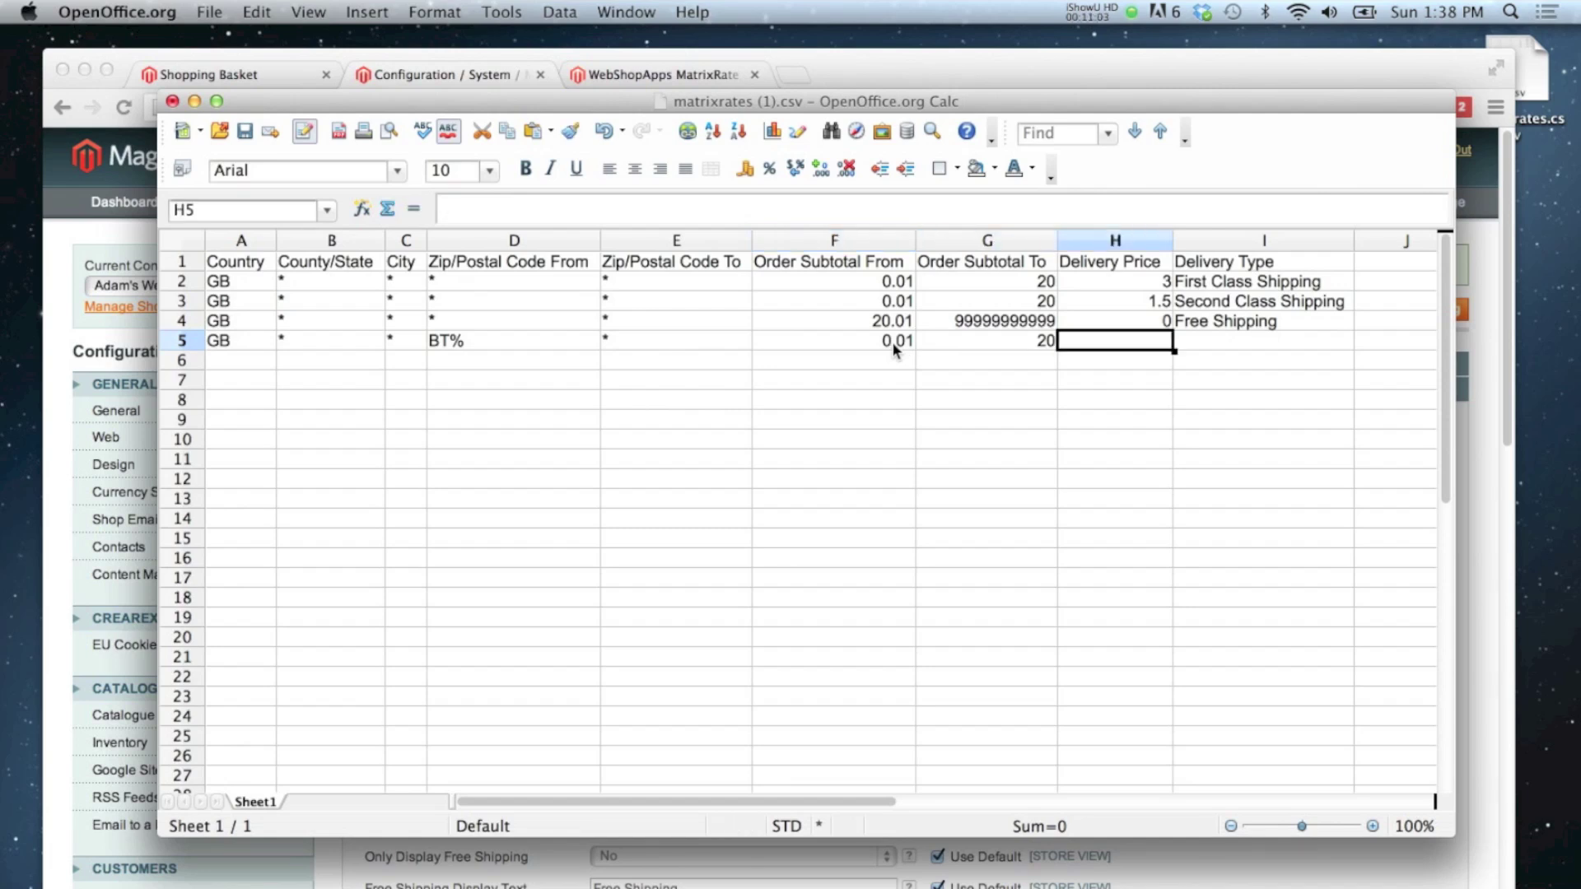
{"action": "type", "text": "5"}
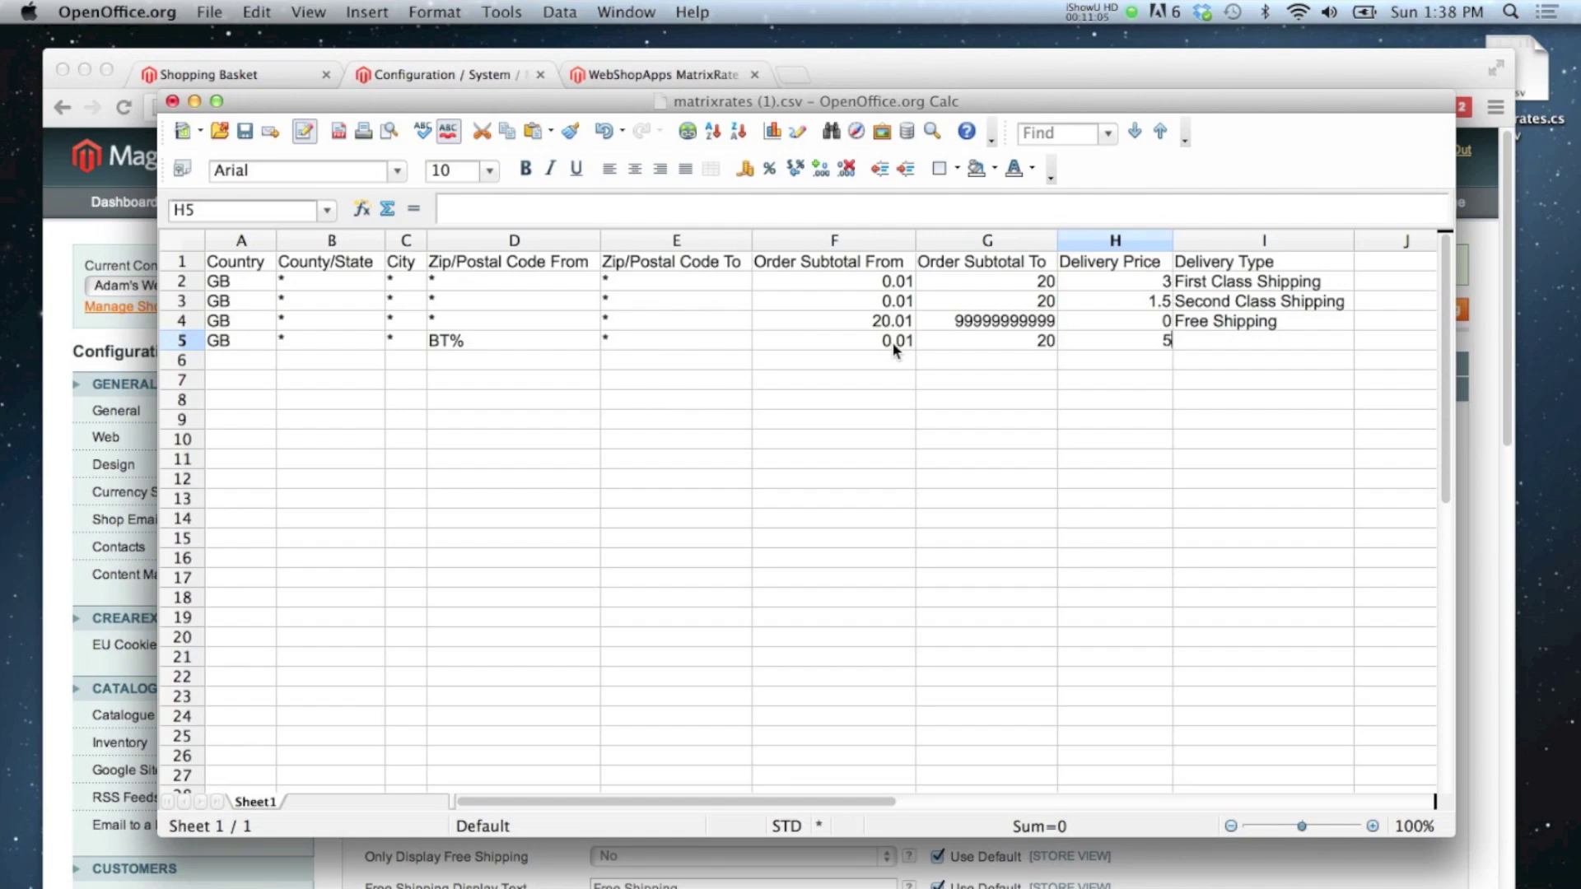
{"action": "key", "text": "Tab"}
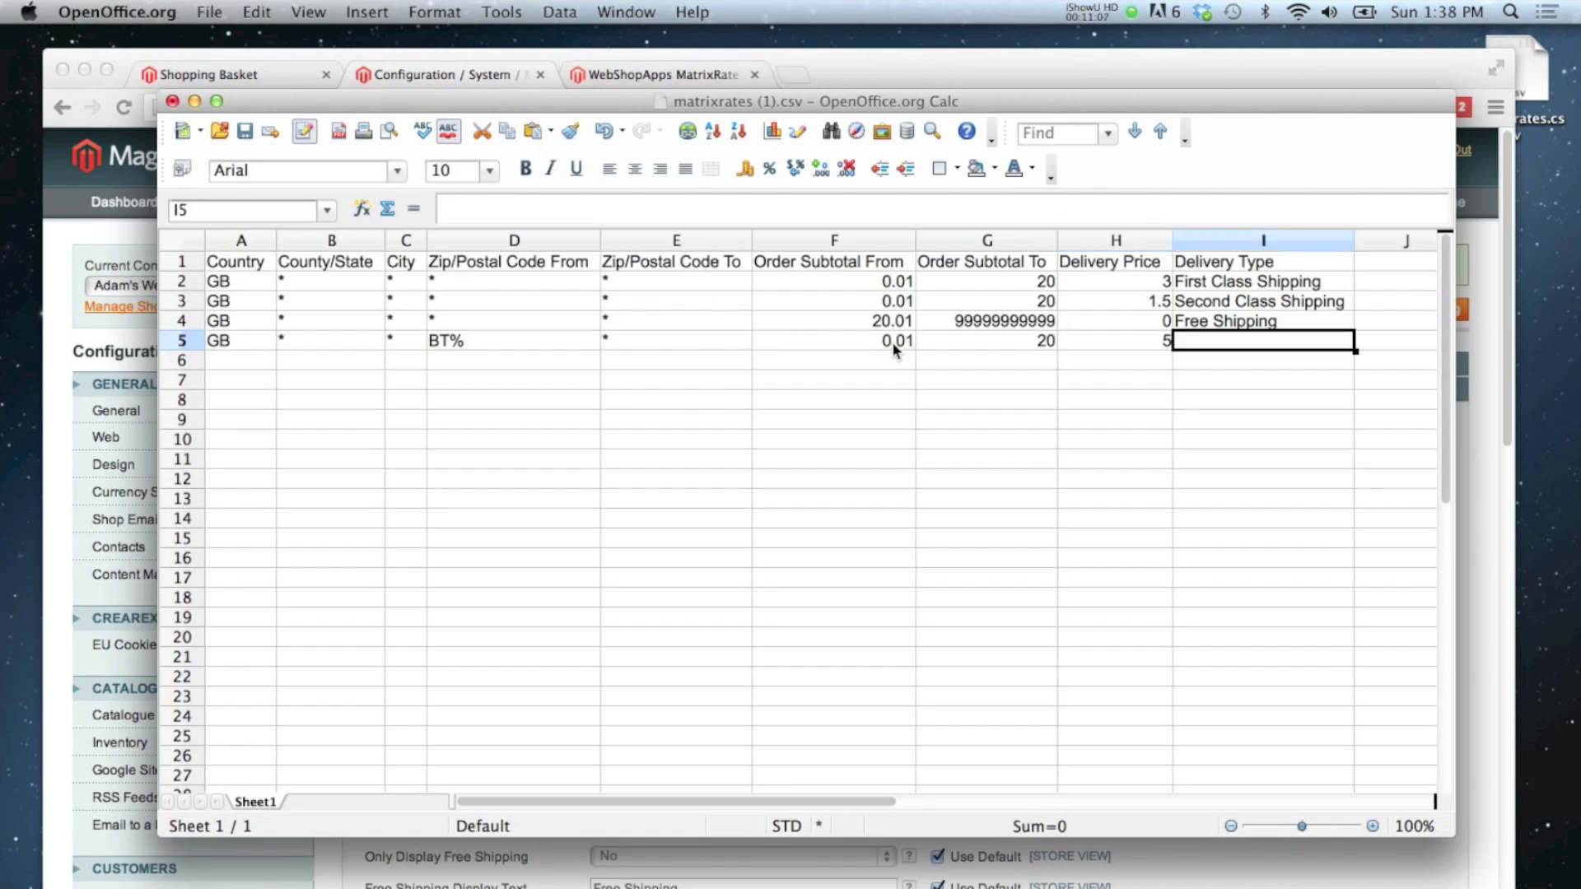
{"action": "type", "text": "No"}
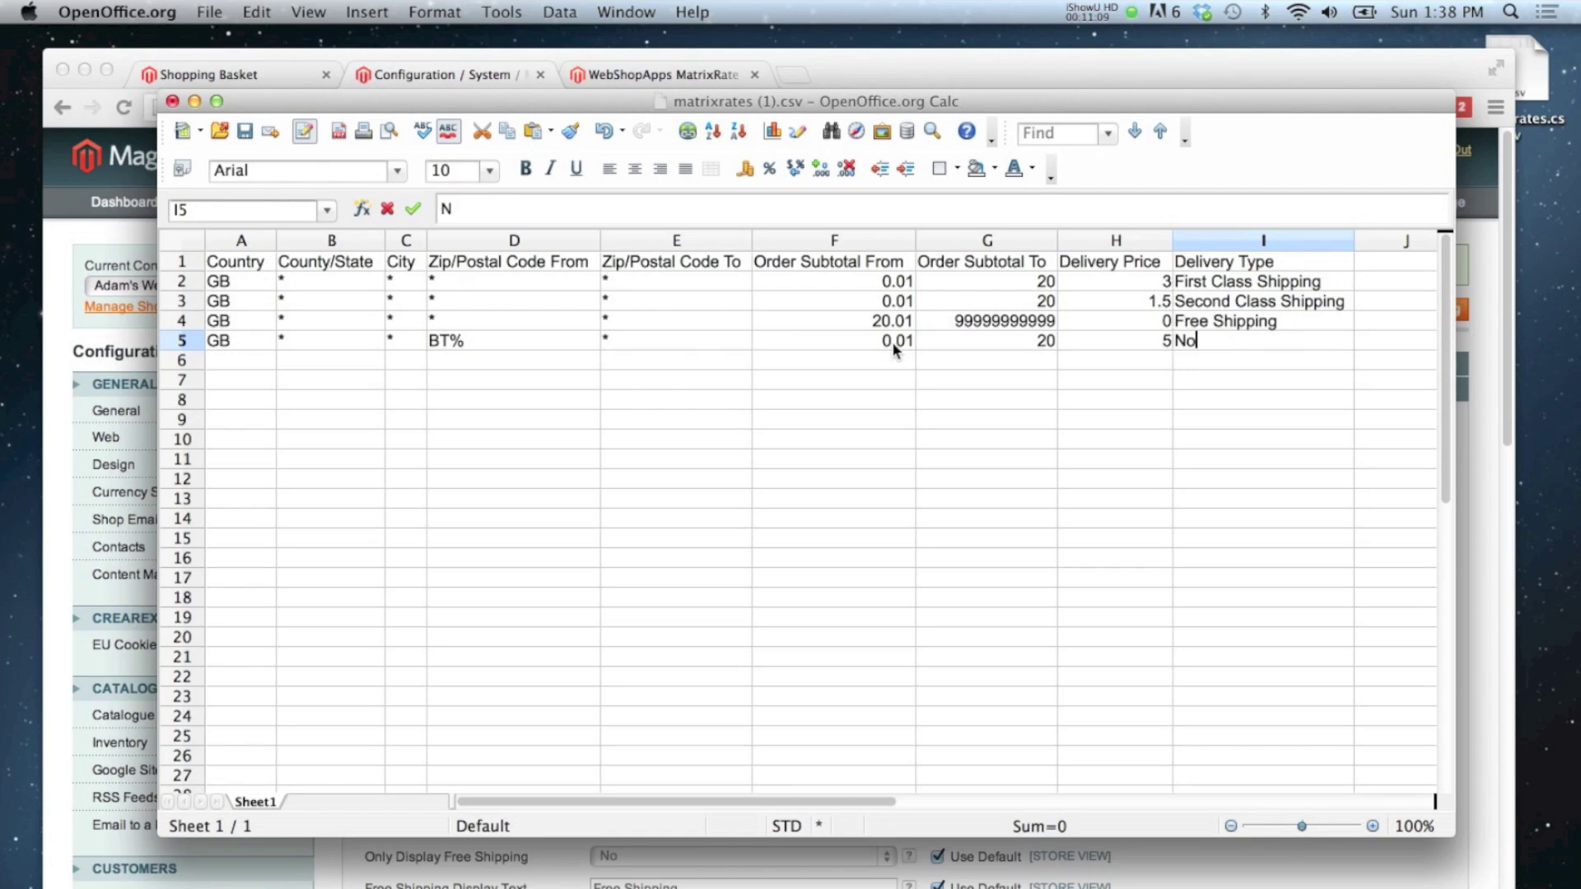
{"action": "type", "text": "rthern Ireland"}
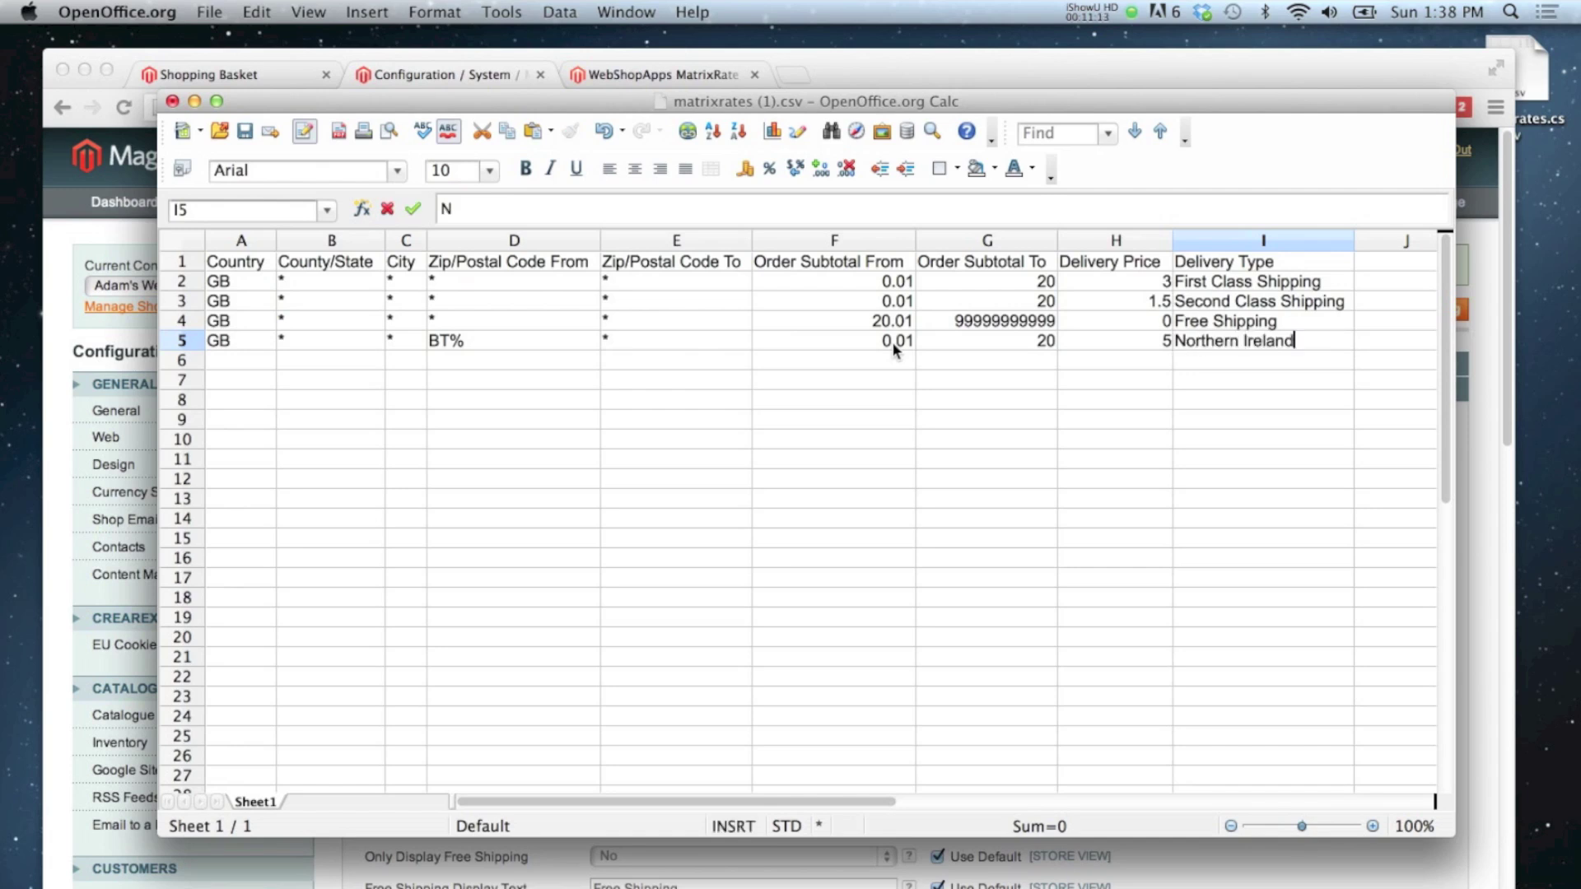
{"action": "key", "text": "Return"}
Step: Copy row 5 into row 6, keeping the BT% postcode
{"action": "left_click", "coordinate": [180, 346]}
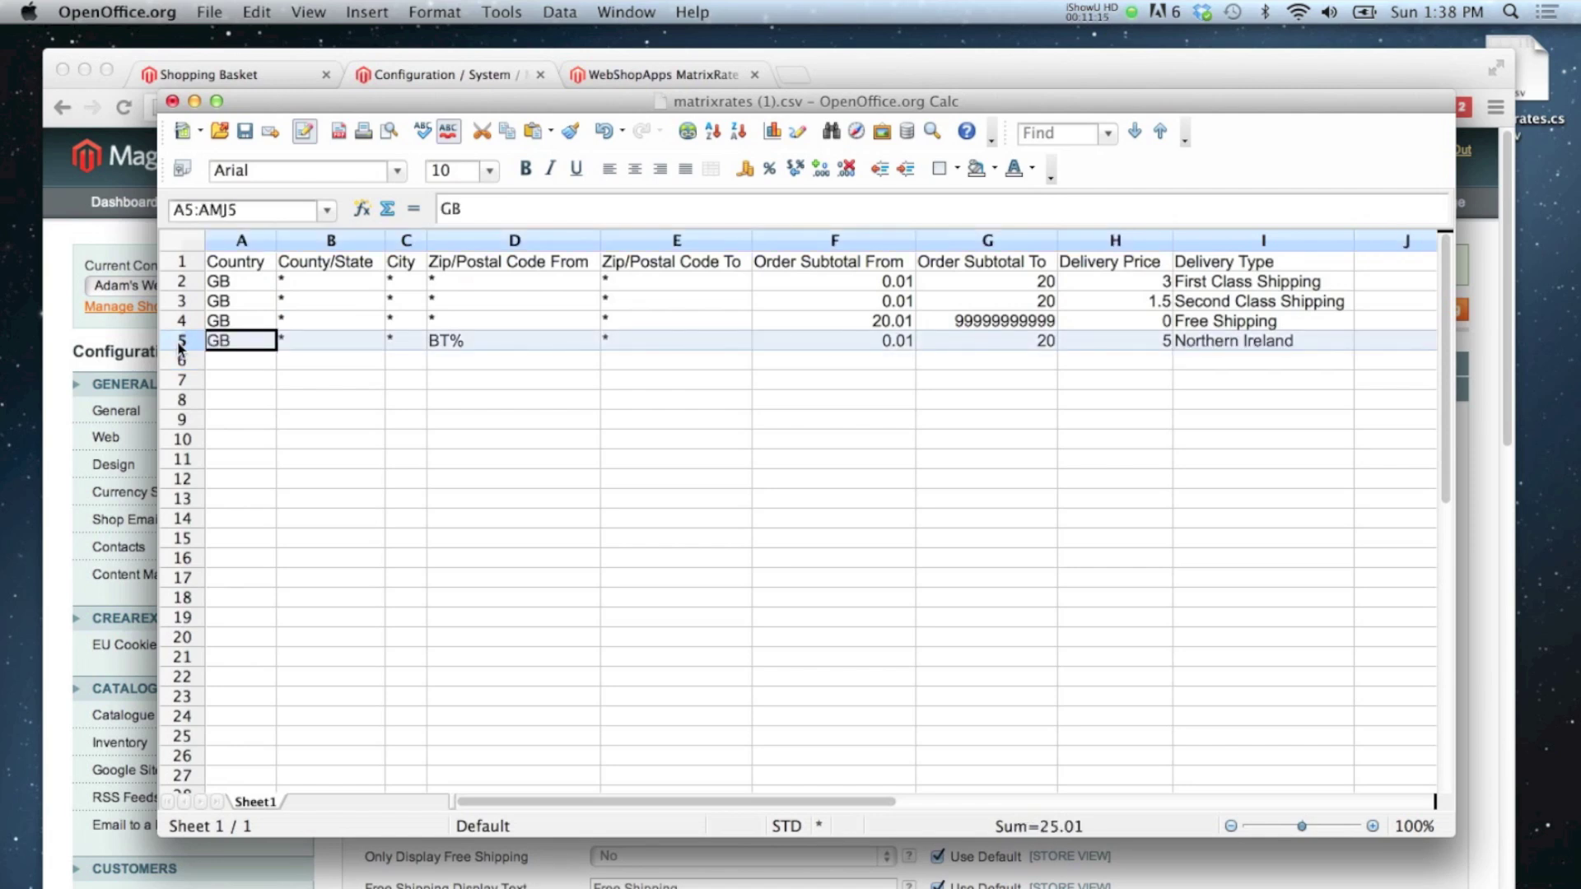
{"action": "key", "text": "super+c"}
{"action": "left_click", "coordinate": [182, 362]}
{"action": "key", "text": "super+v"}
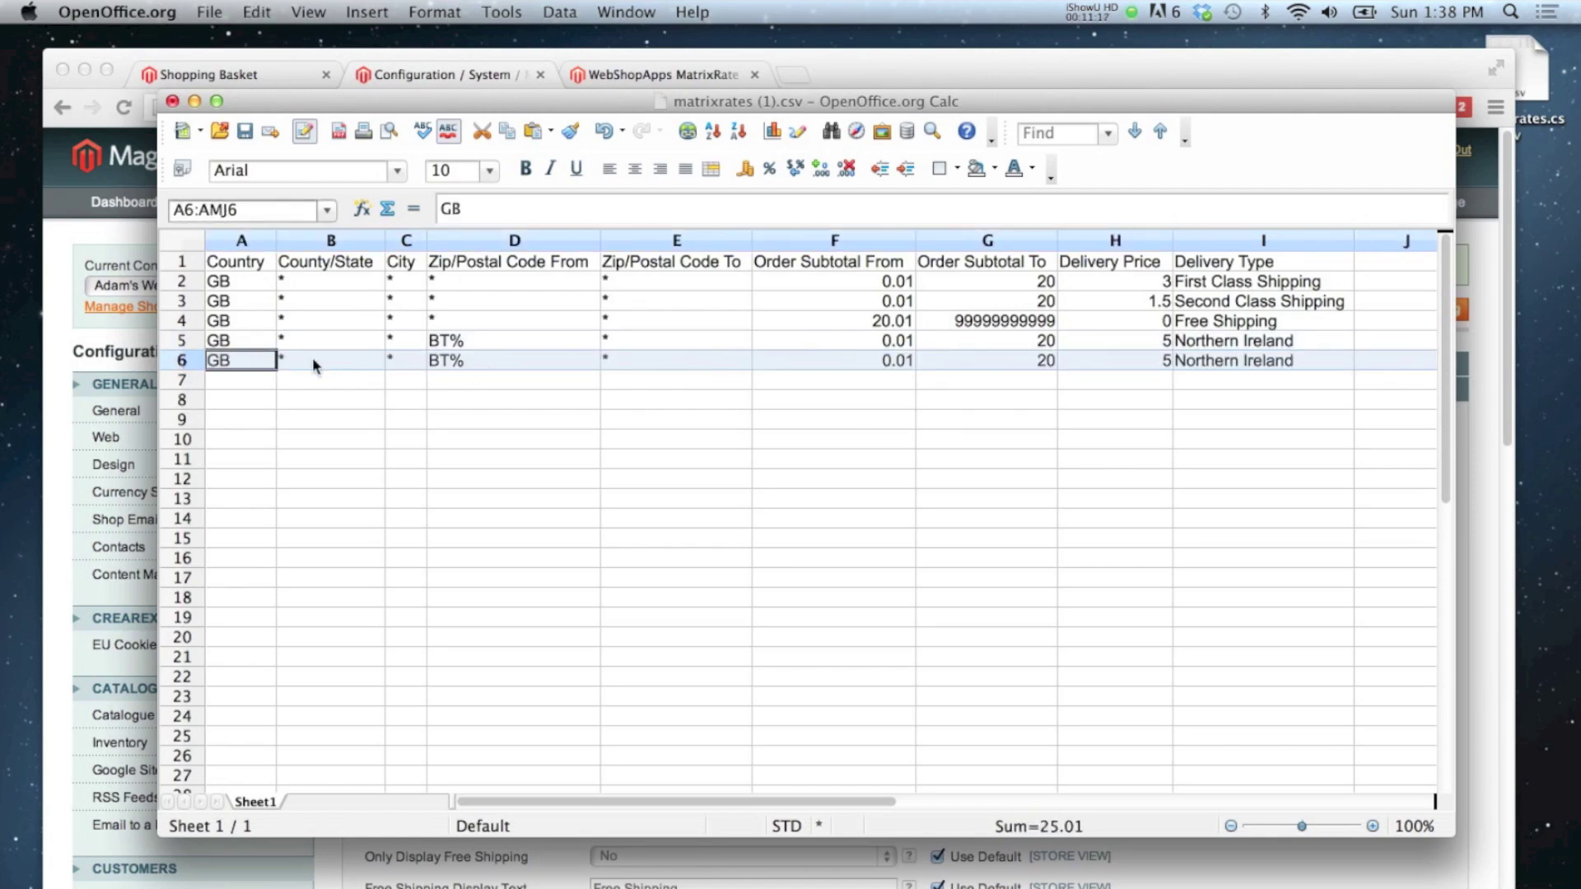
{"action": "left_click", "coordinate": [449, 361]}
{"action": "double_click", "coordinate": [448, 360]}
{"action": "double_click", "coordinate": [439, 361]}
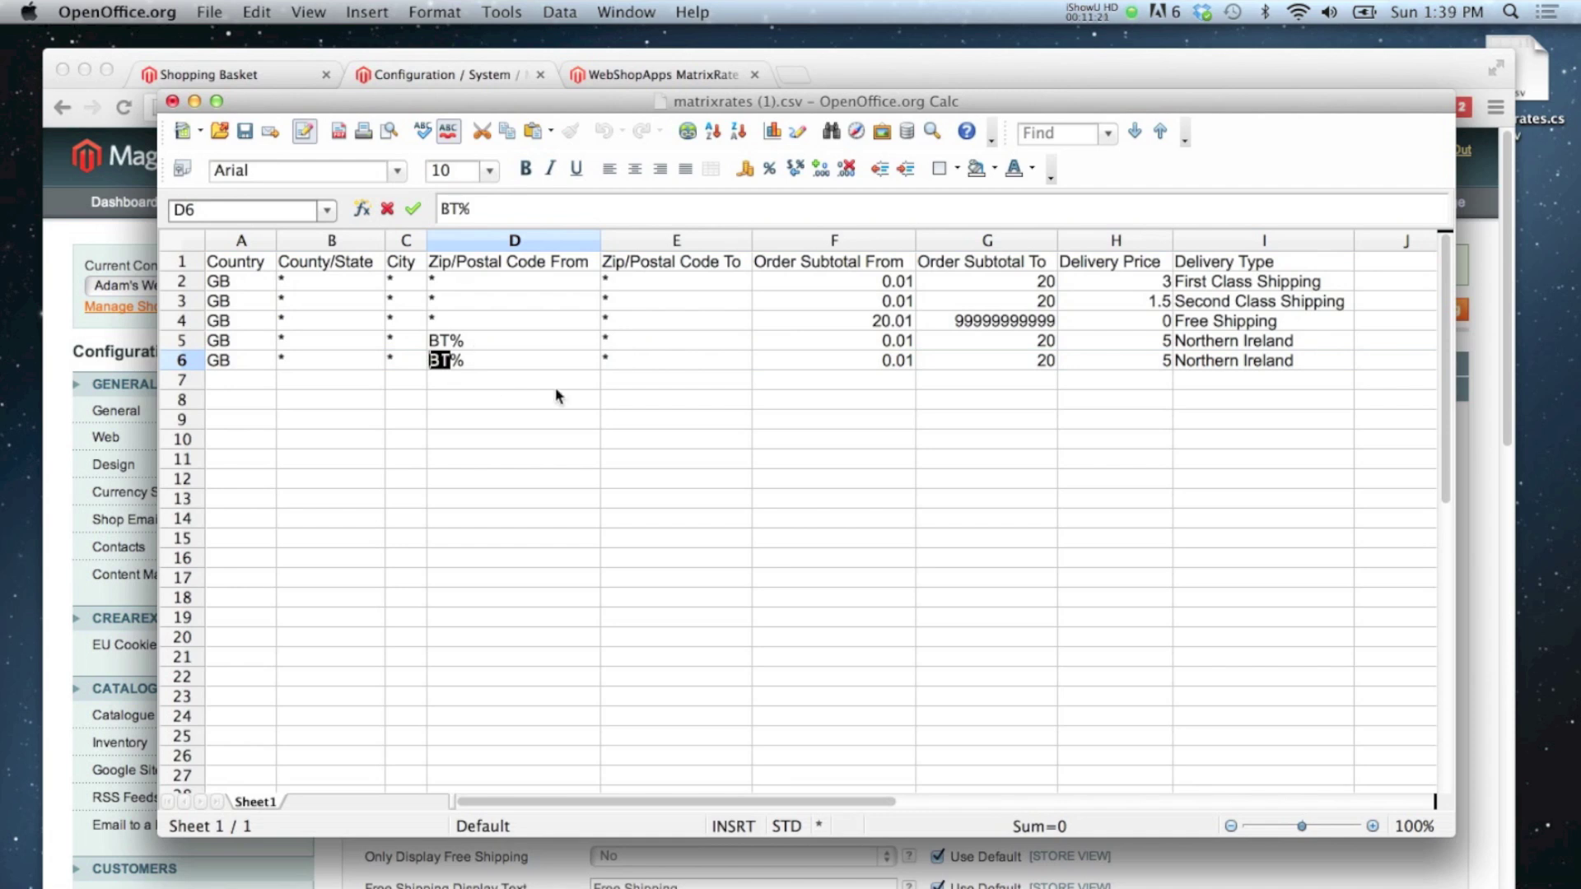
{"action": "left_click", "coordinate": [524, 384]}
{"action": "left_click", "coordinate": [445, 367]}
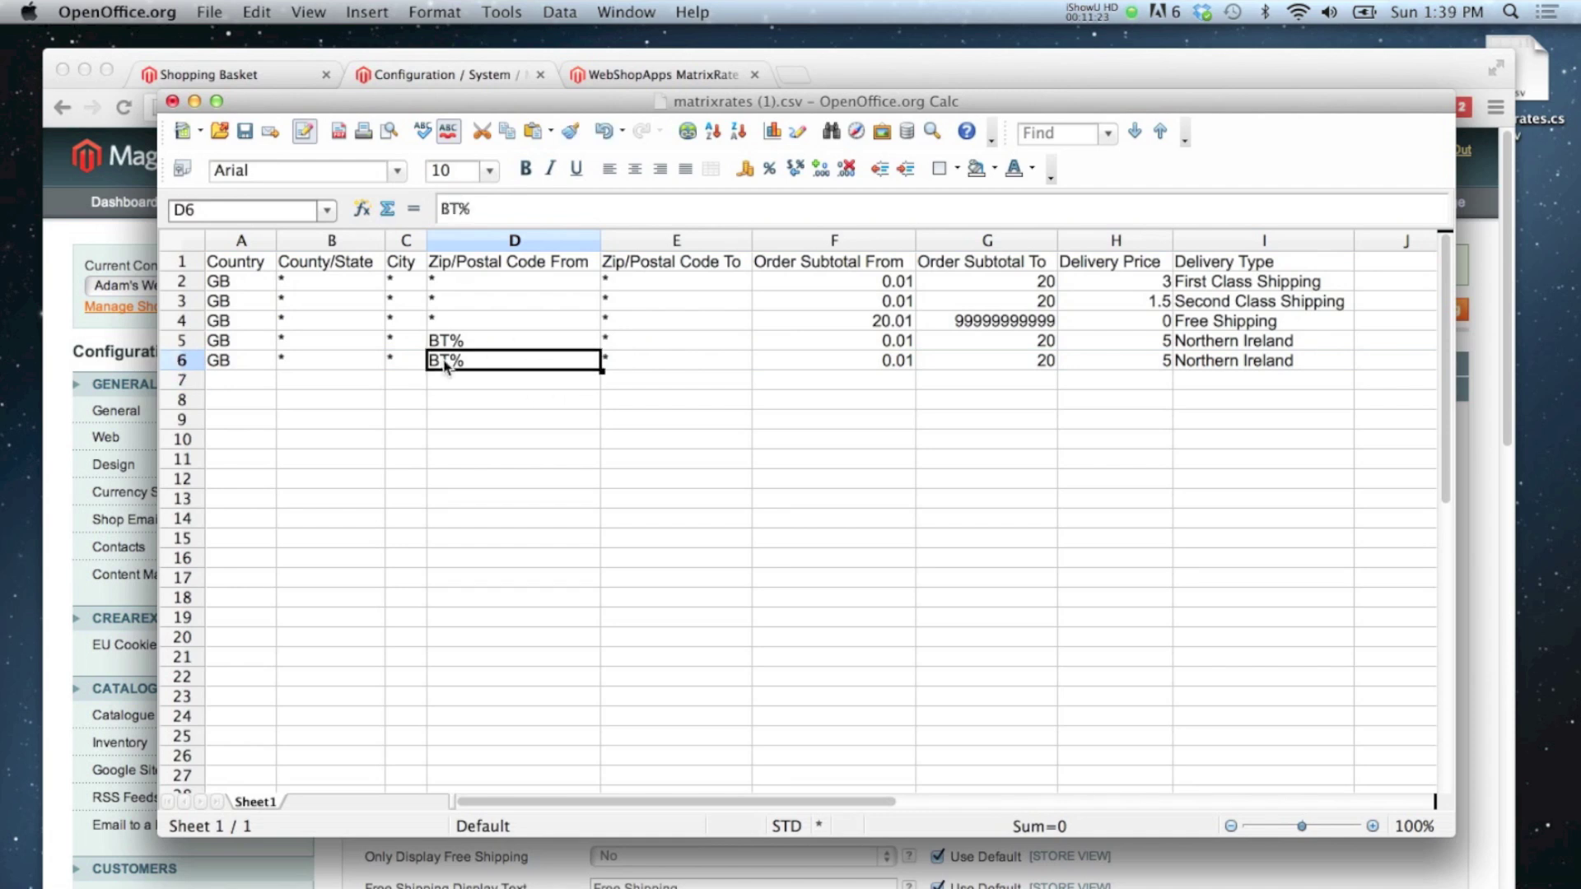
{"action": "left_click", "coordinate": [830, 366]}
{"action": "type", "text": "20."}
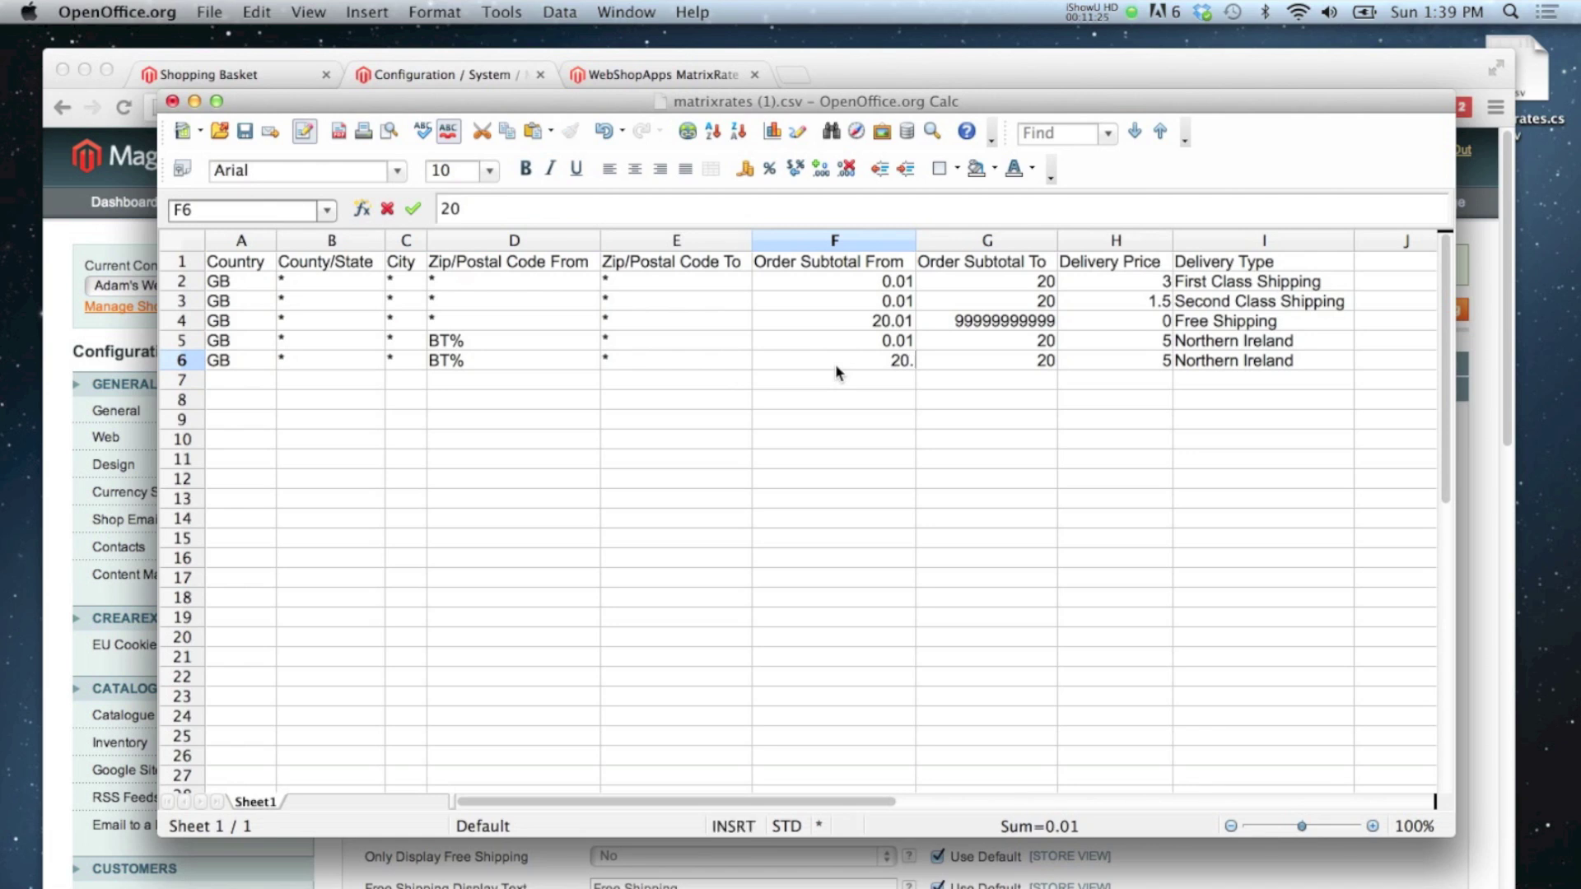
{"action": "type", "text": "01"}
{"action": "left_click", "coordinate": [1043, 364]}
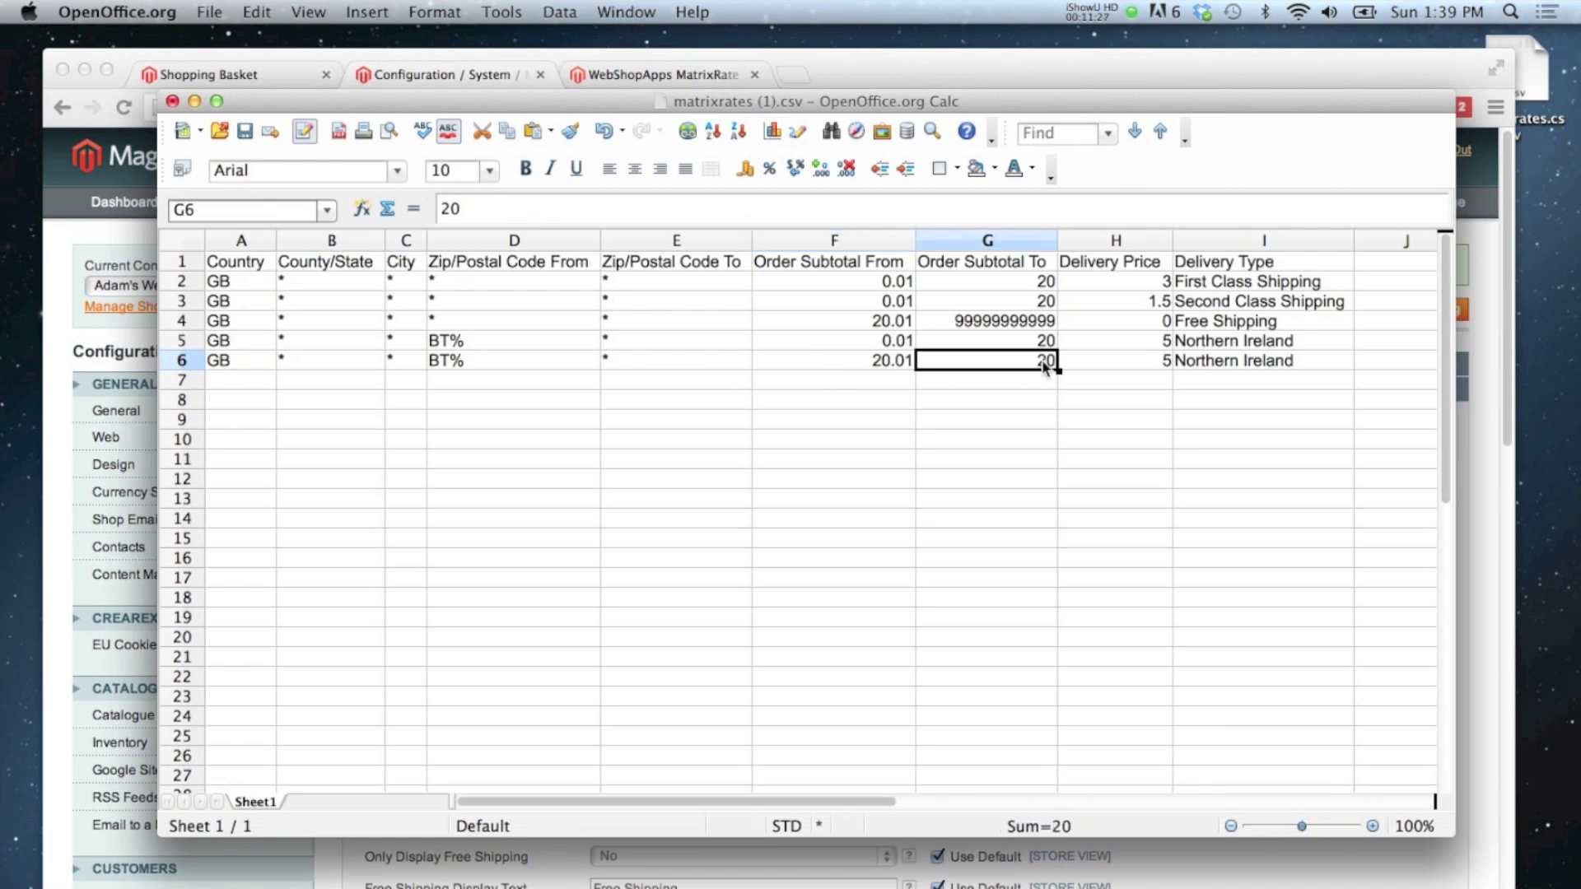
{"action": "type", "text": "99999999999"}
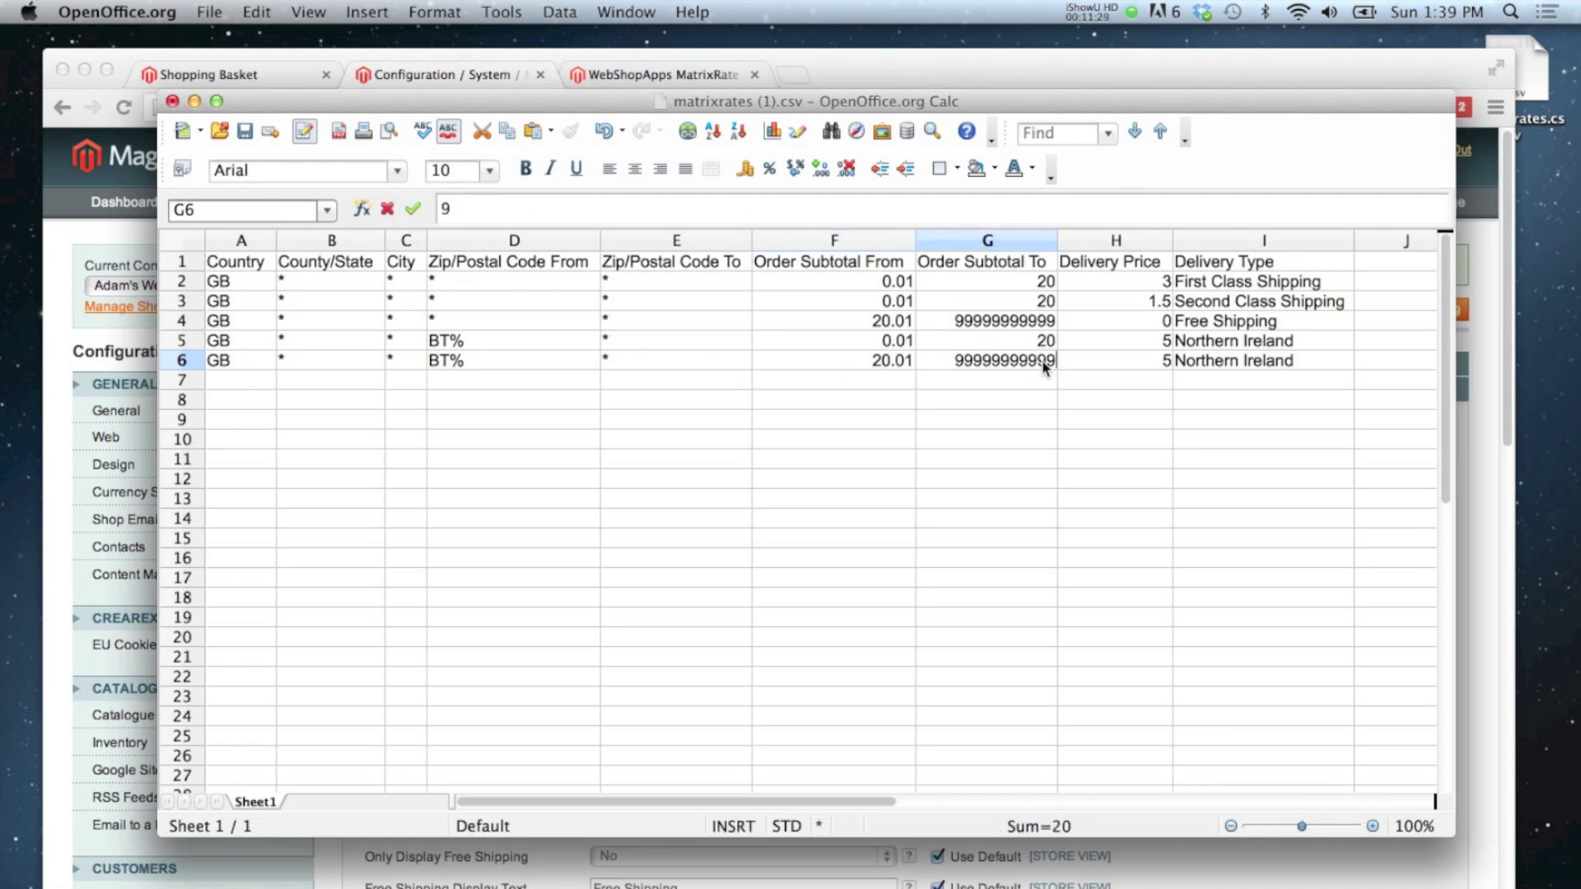
{"action": "key", "text": "Return"}
{"action": "key", "text": "Right"}
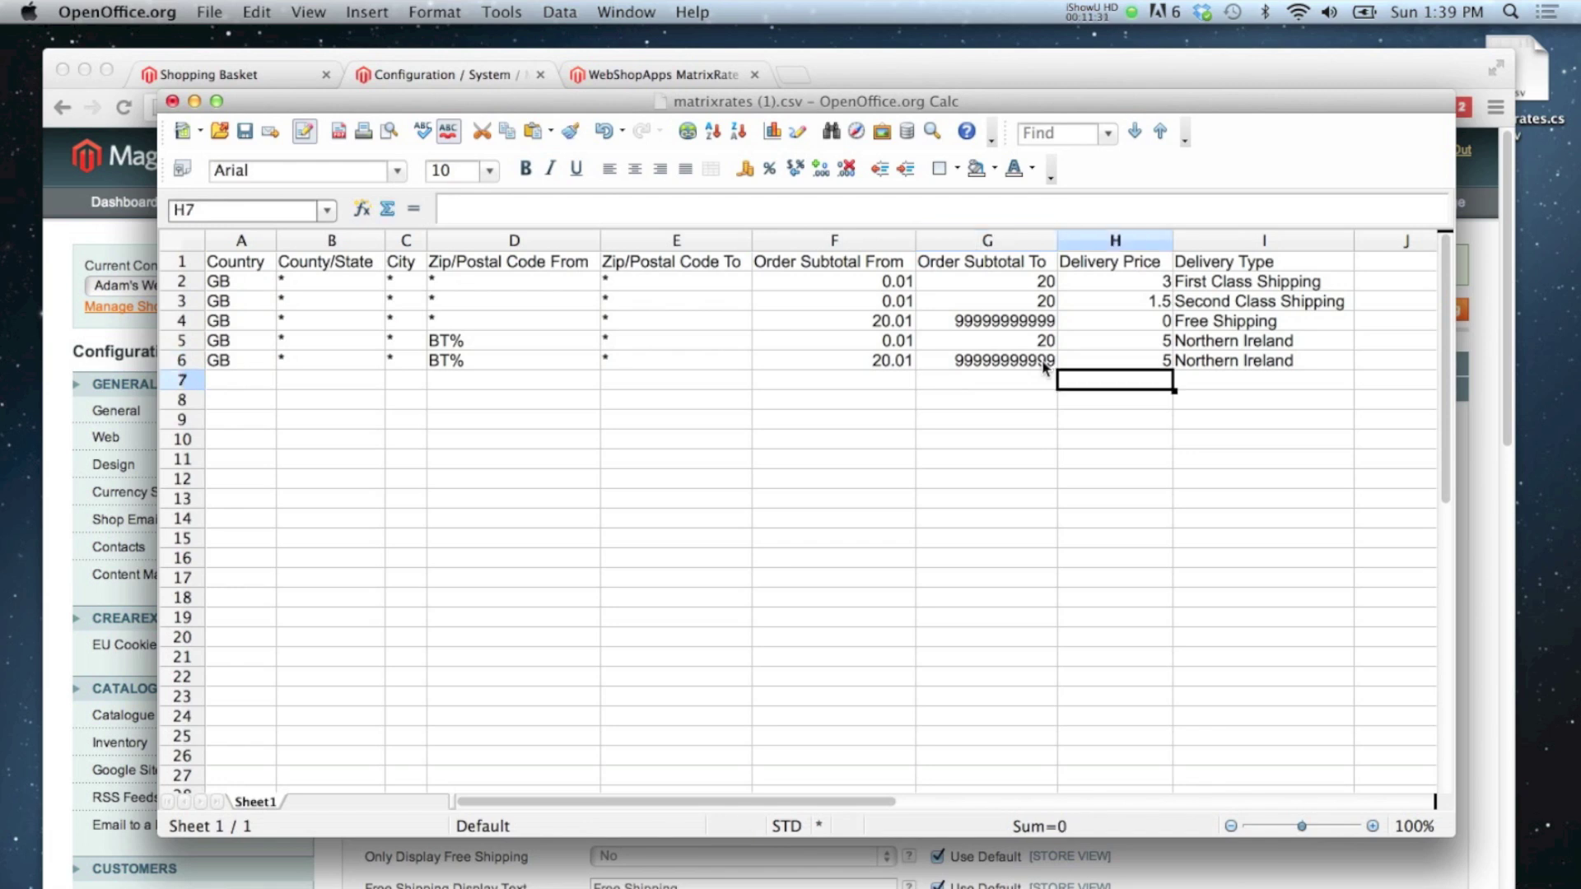
{"action": "key", "text": "Up"}
Step: Set row 6's price to 0 and its type to 'Free Shipping - Northern Ireland'
{"action": "type", "text": "0"}
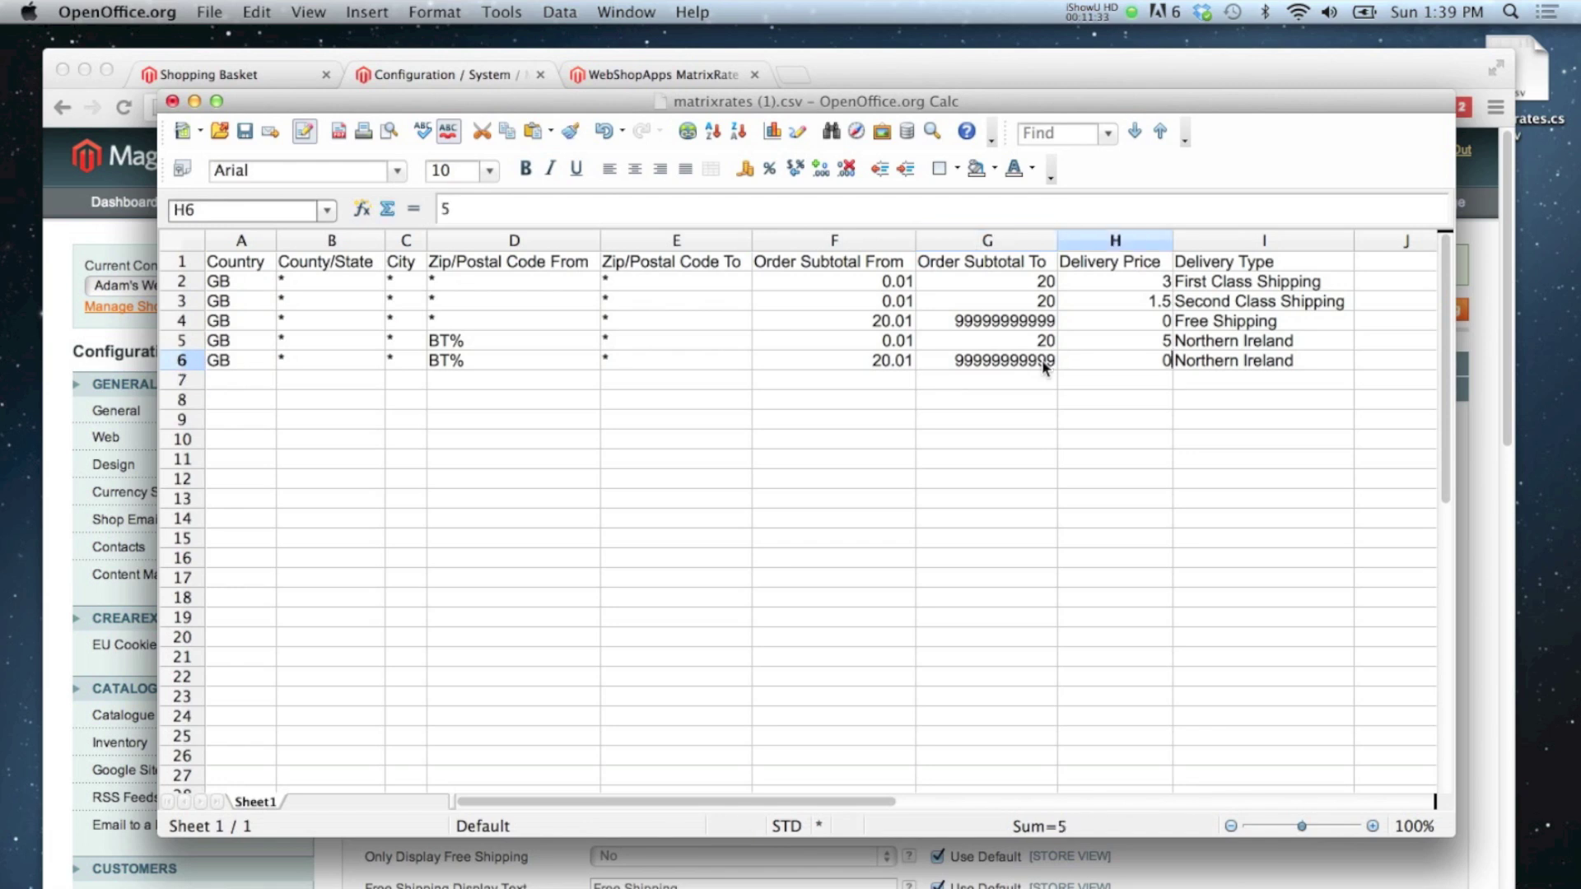
{"action": "key", "text": "Tab"}
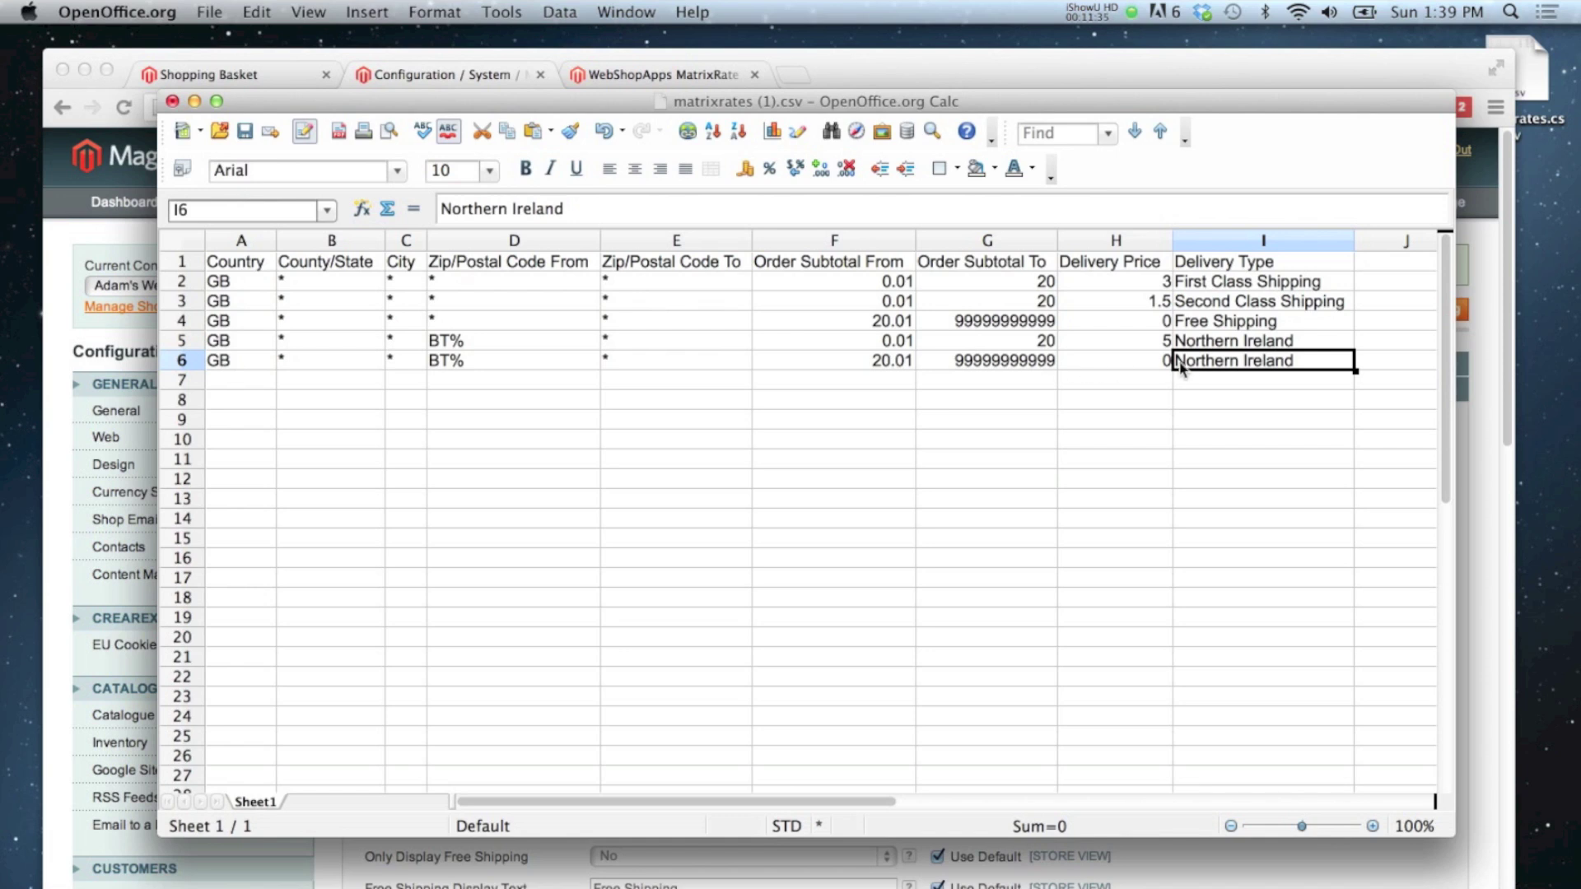
{"action": "double_click", "coordinate": [1178, 363]}
{"action": "type", "text": "Free Shipp"}
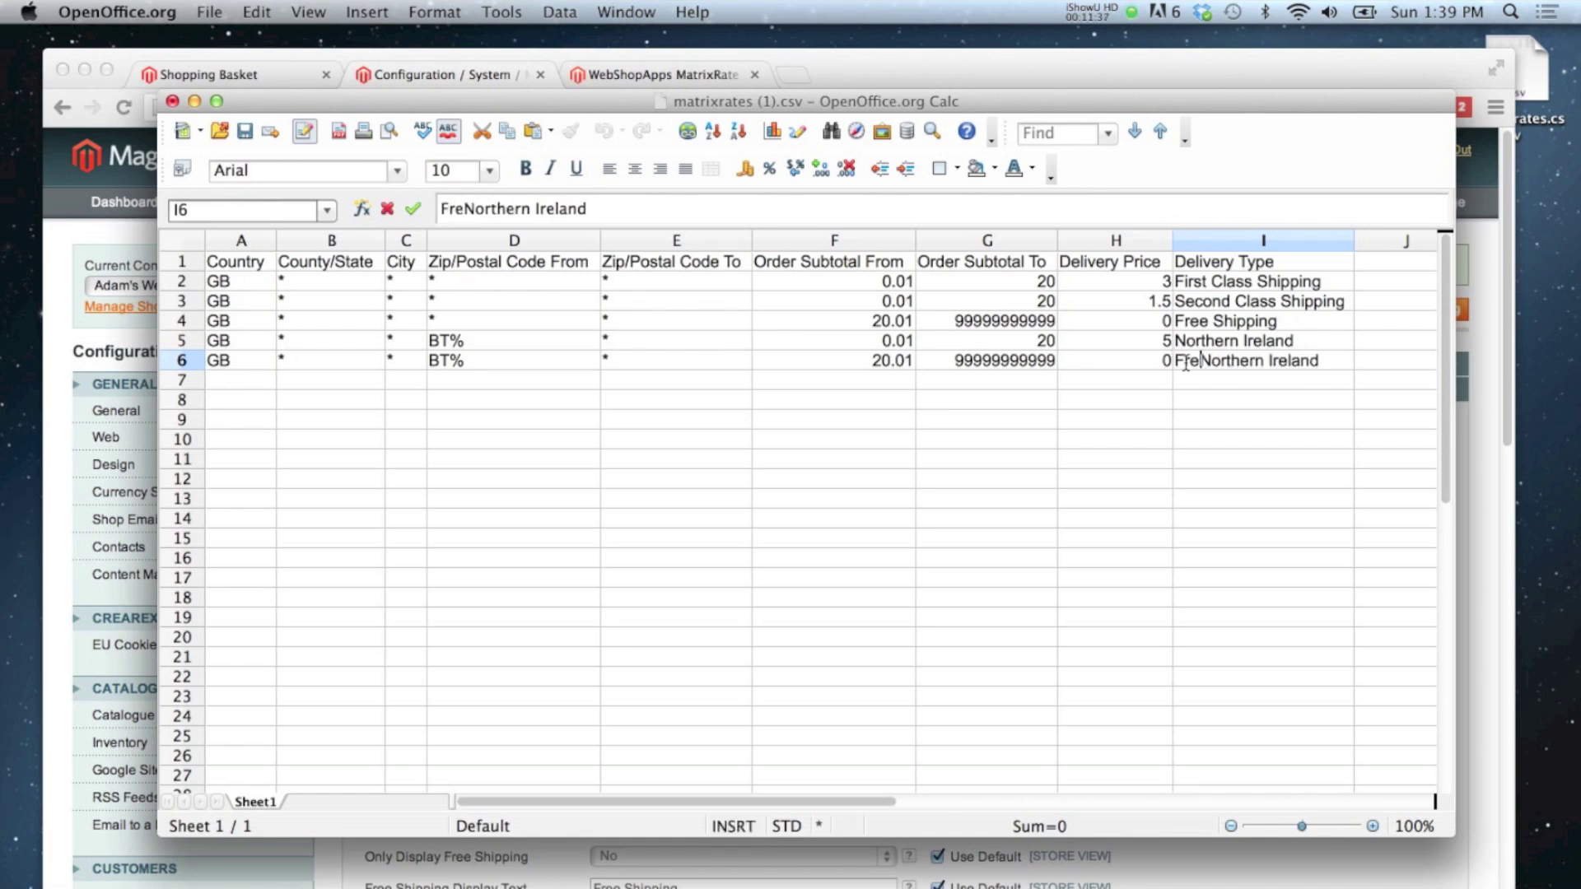
{"action": "type", "text": "ing -"}
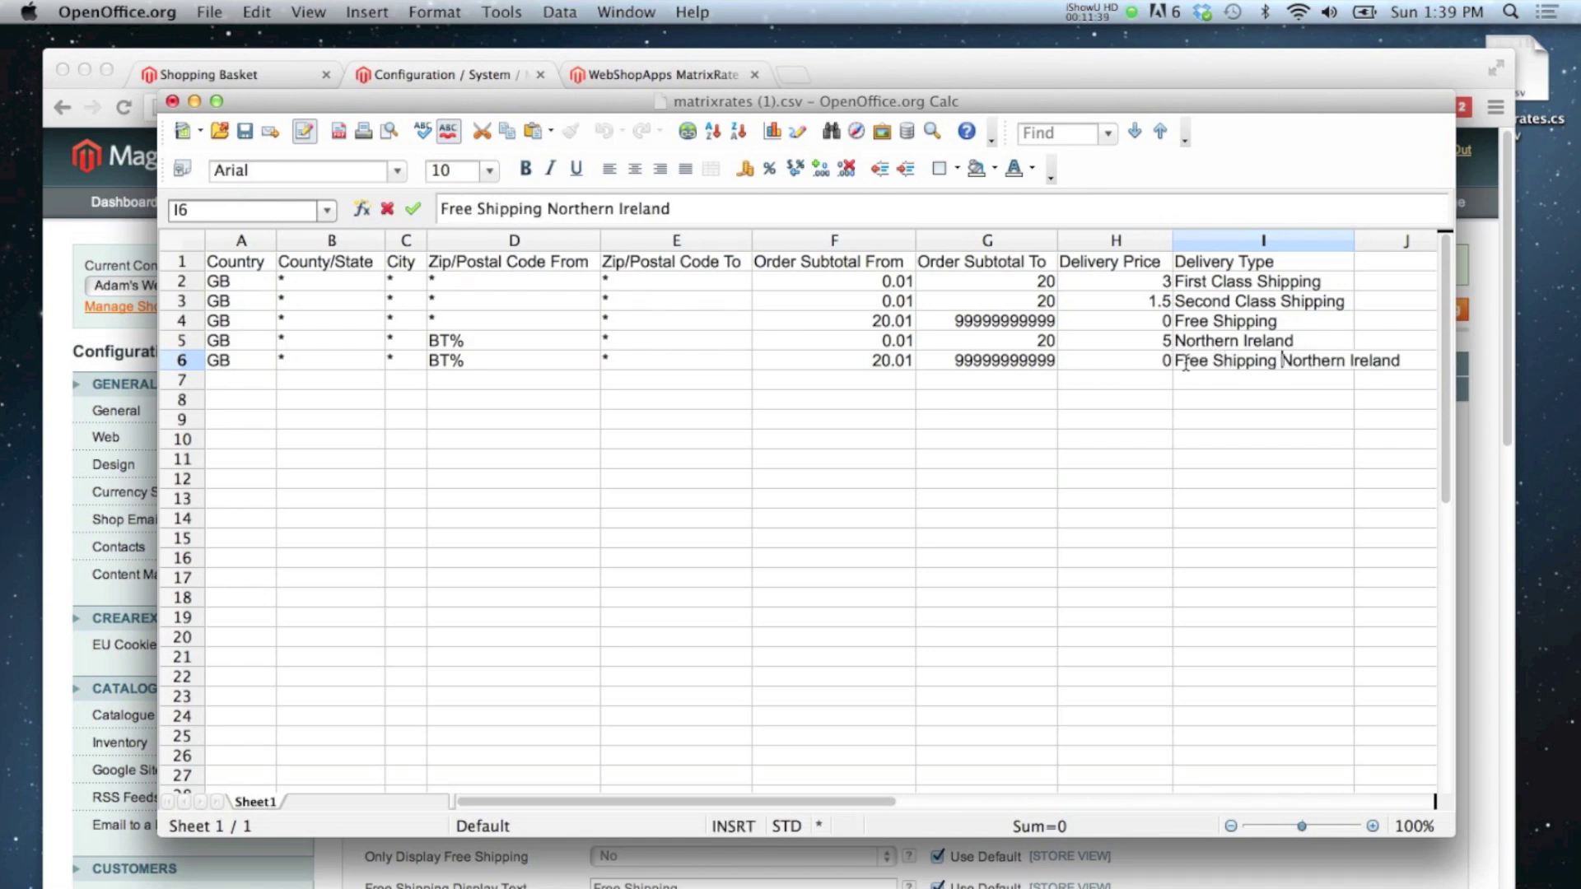
{"action": "left_click", "coordinate": [1223, 416]}
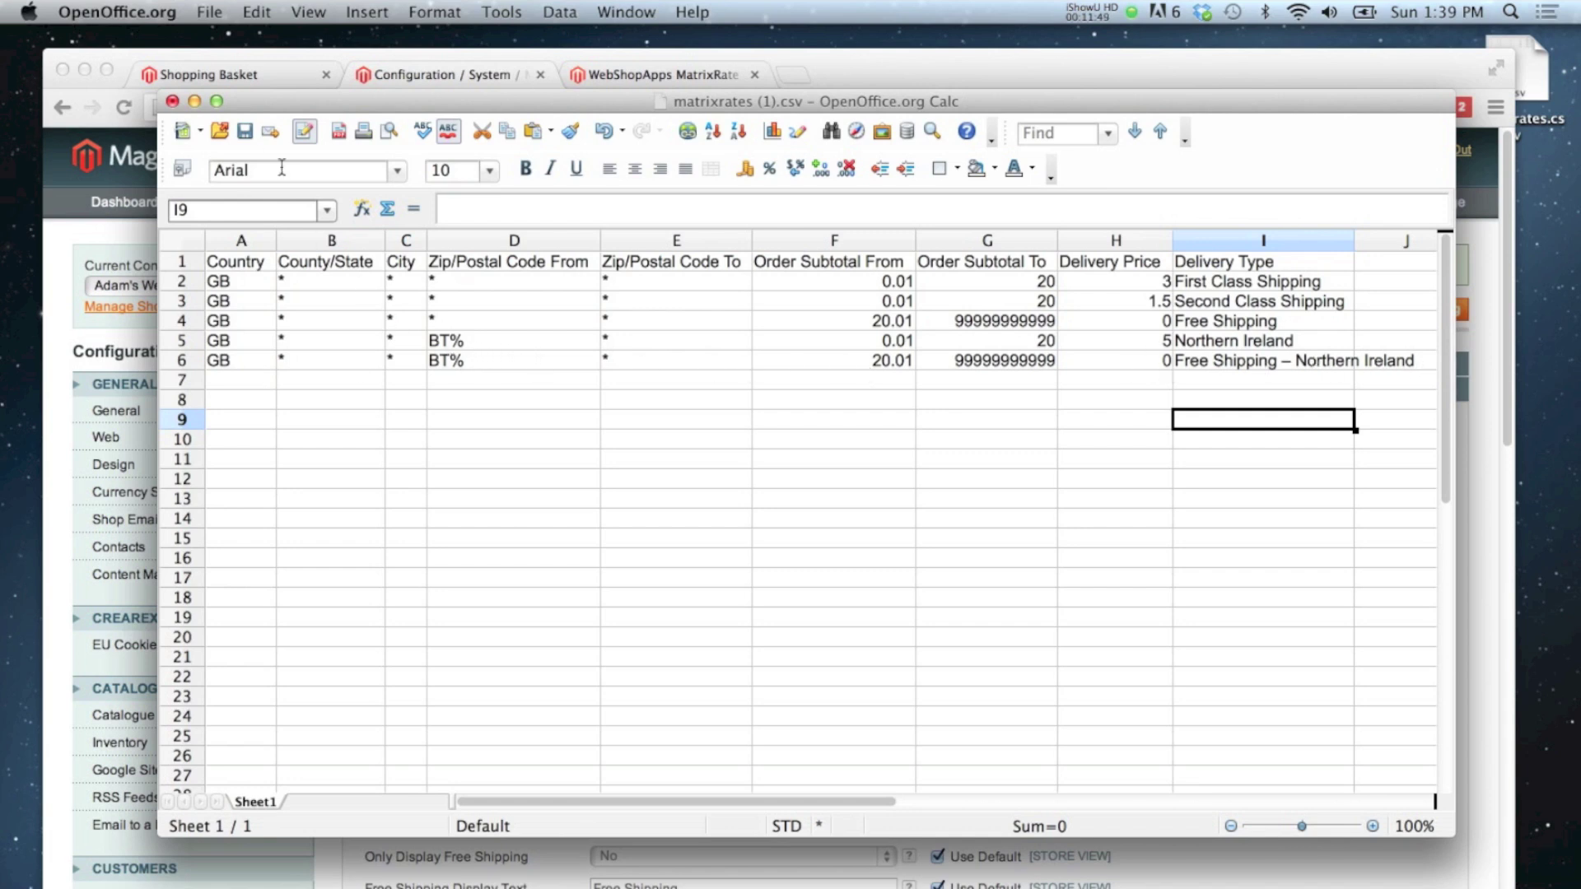
Step: Save the sheet to the Desktop as matrixrates-price.csv, keeping CSV format with the default export settings
{"action": "left_click", "coordinate": [208, 13]}
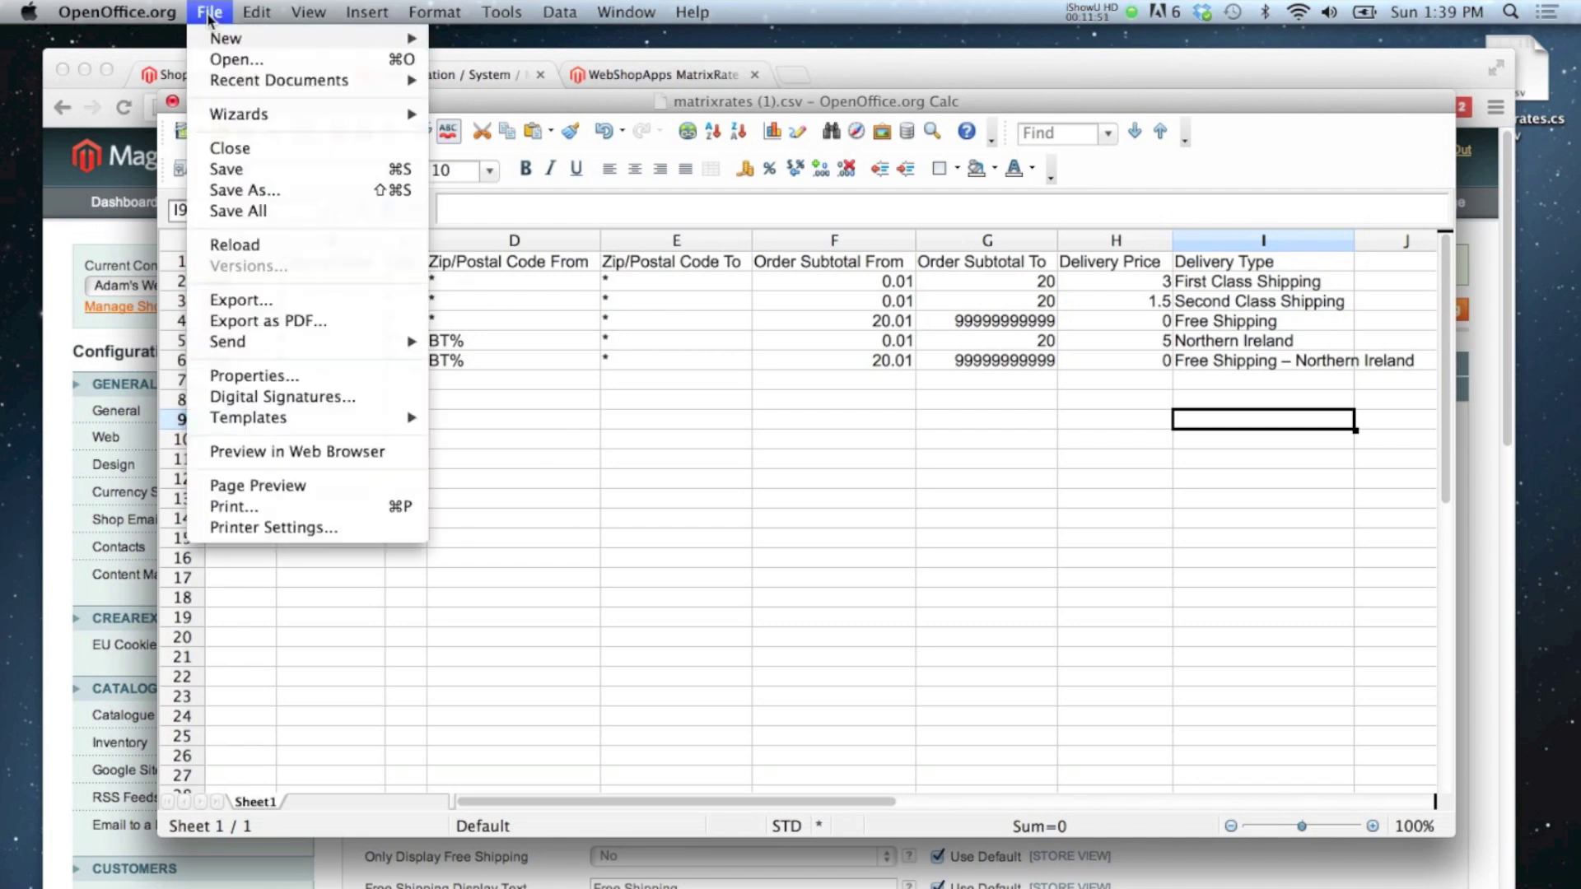
{"action": "left_click", "coordinate": [257, 193]}
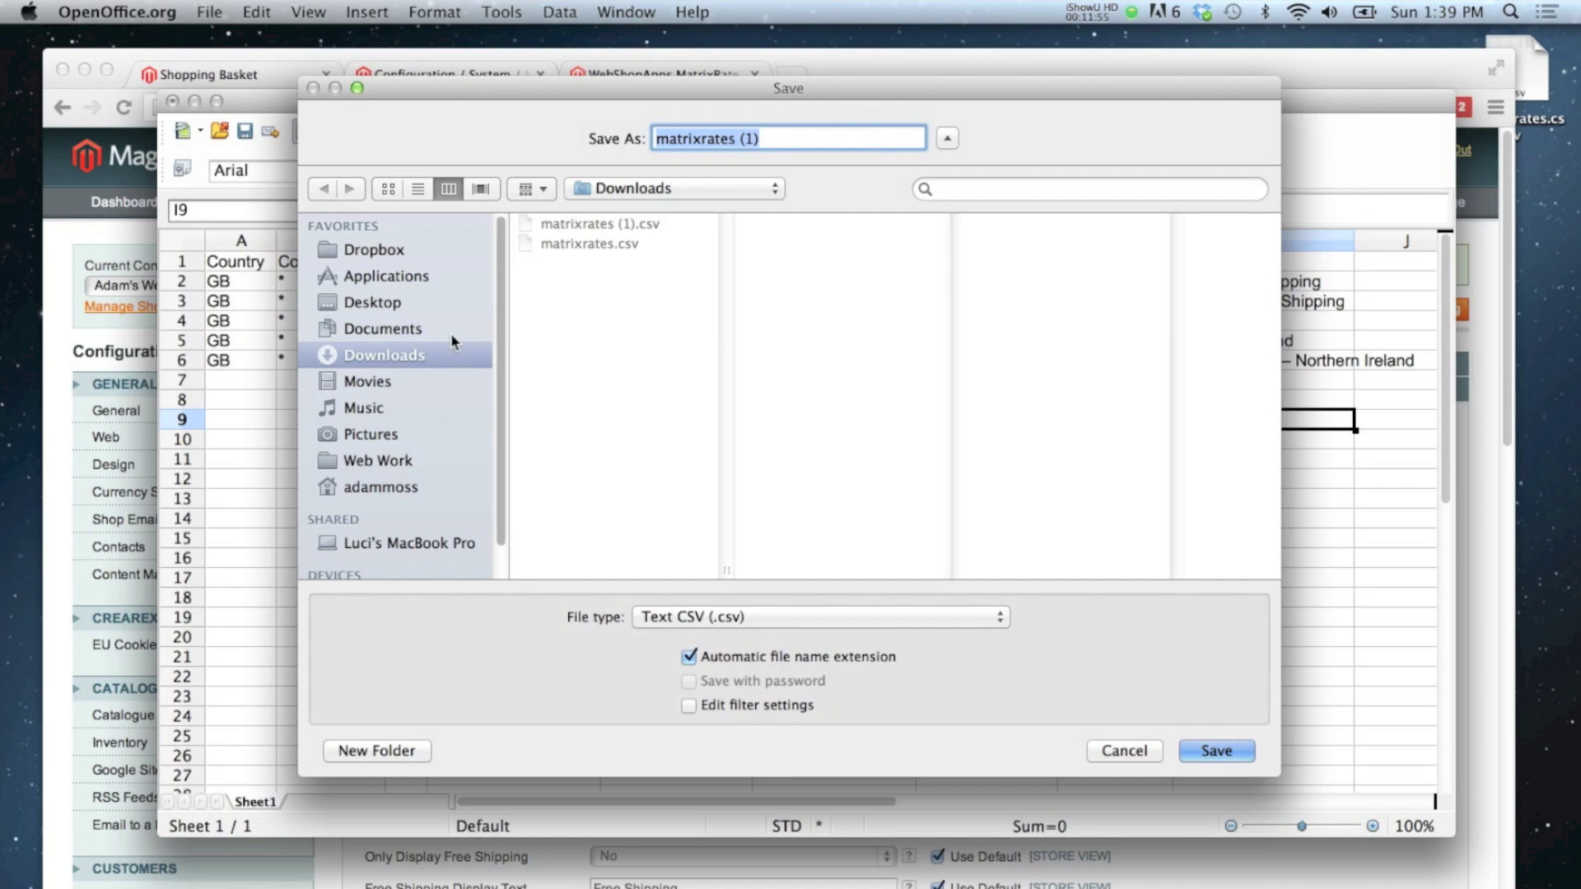
{"action": "left_click", "coordinate": [370, 304]}
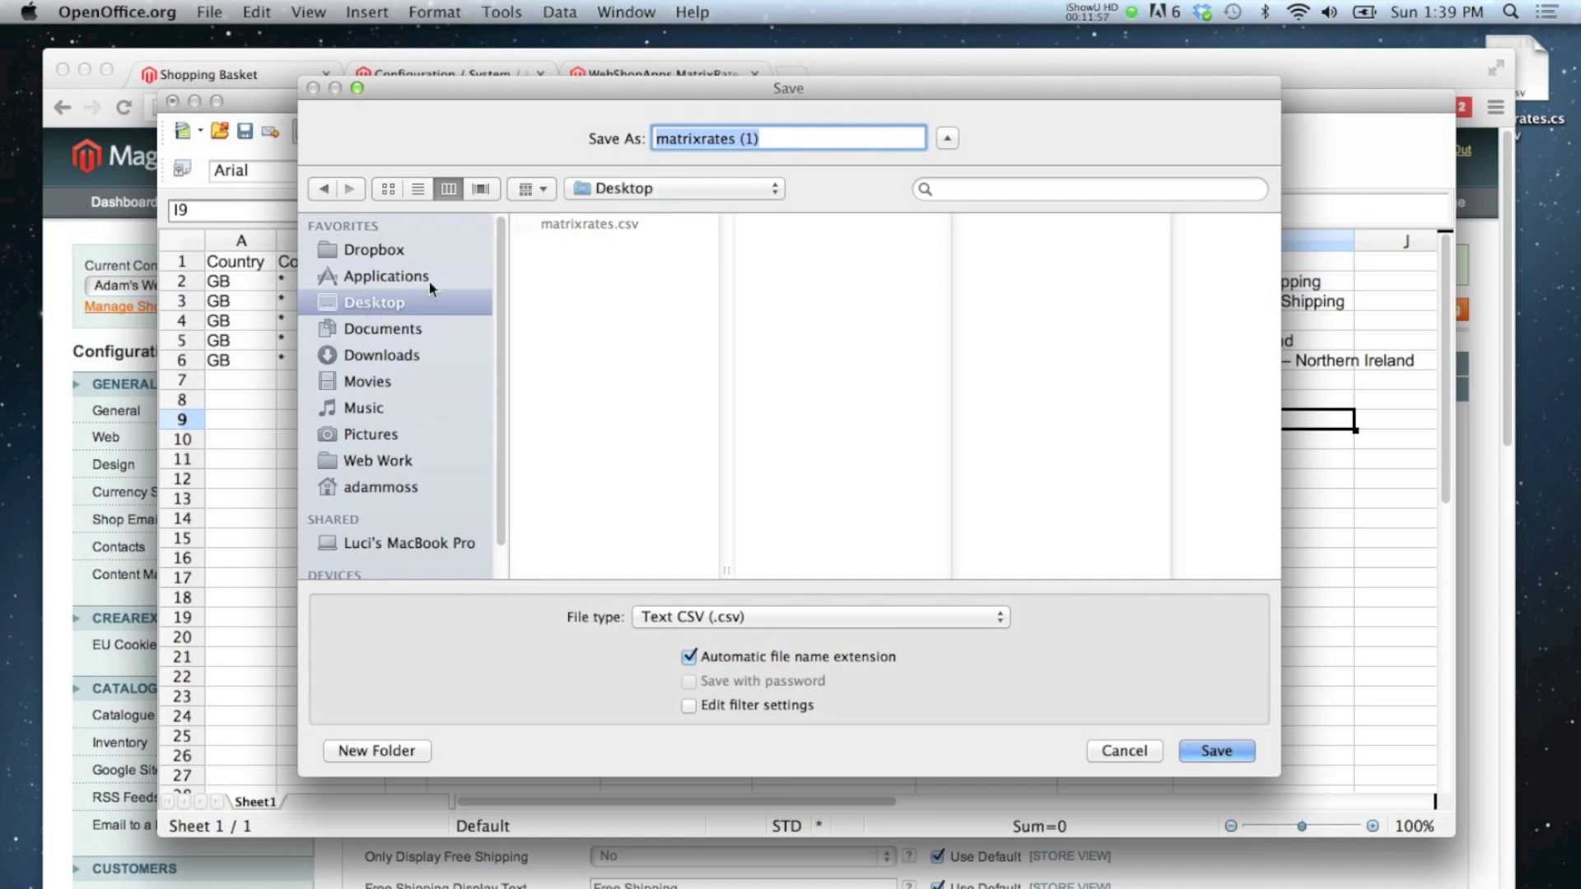
{"action": "left_click", "coordinate": [737, 138]}
{"action": "left_click_drag", "start_coordinate": [737, 138], "coordinate": [761, 138]}
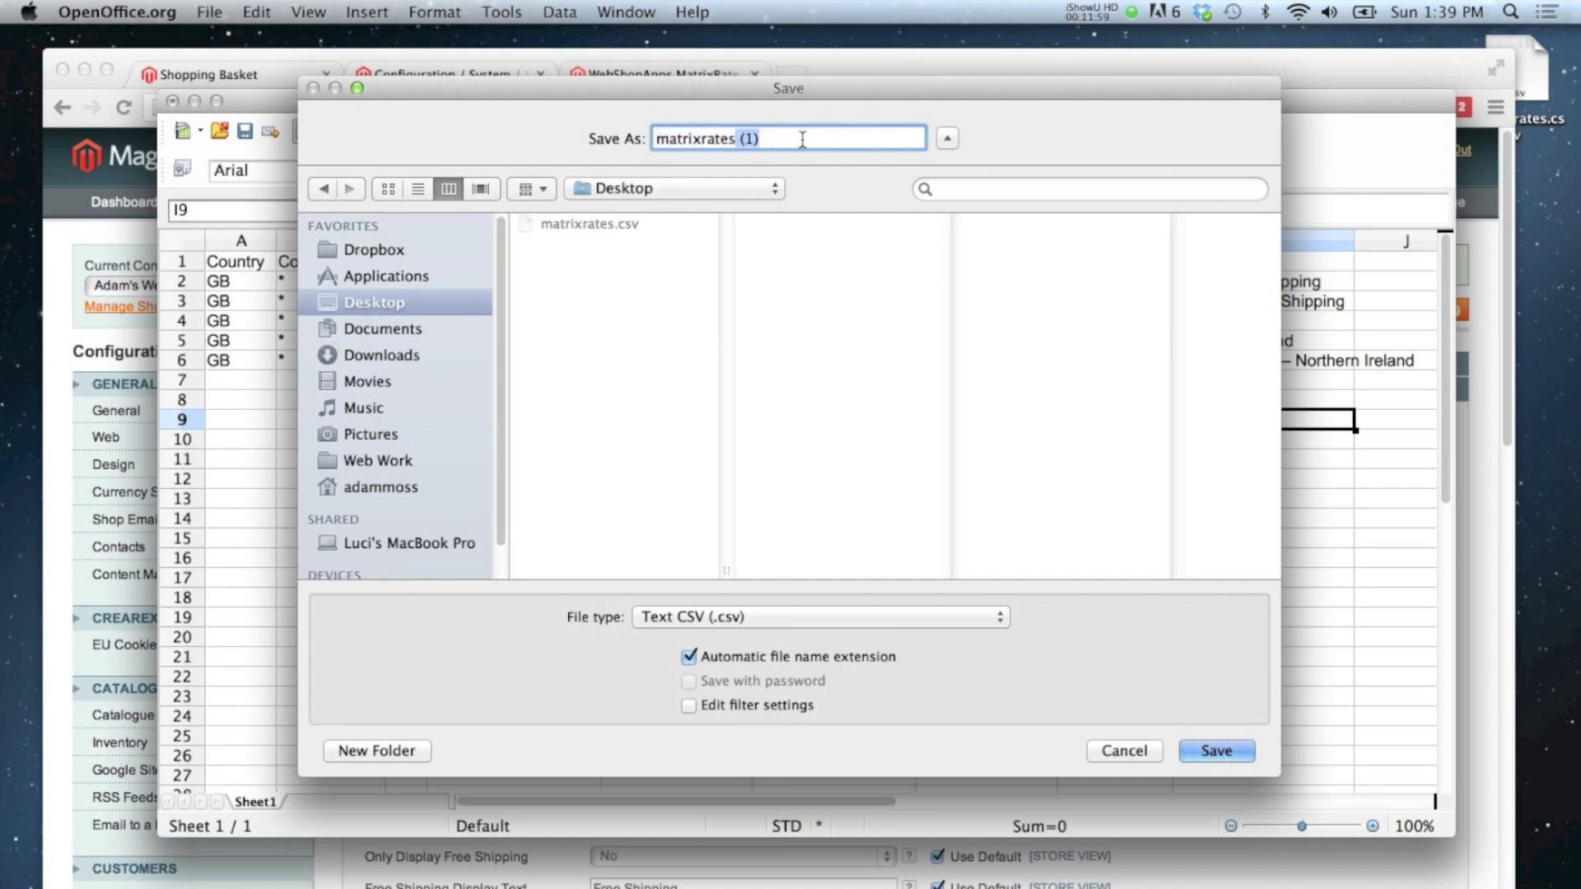
{"action": "type", "text": "-price"}
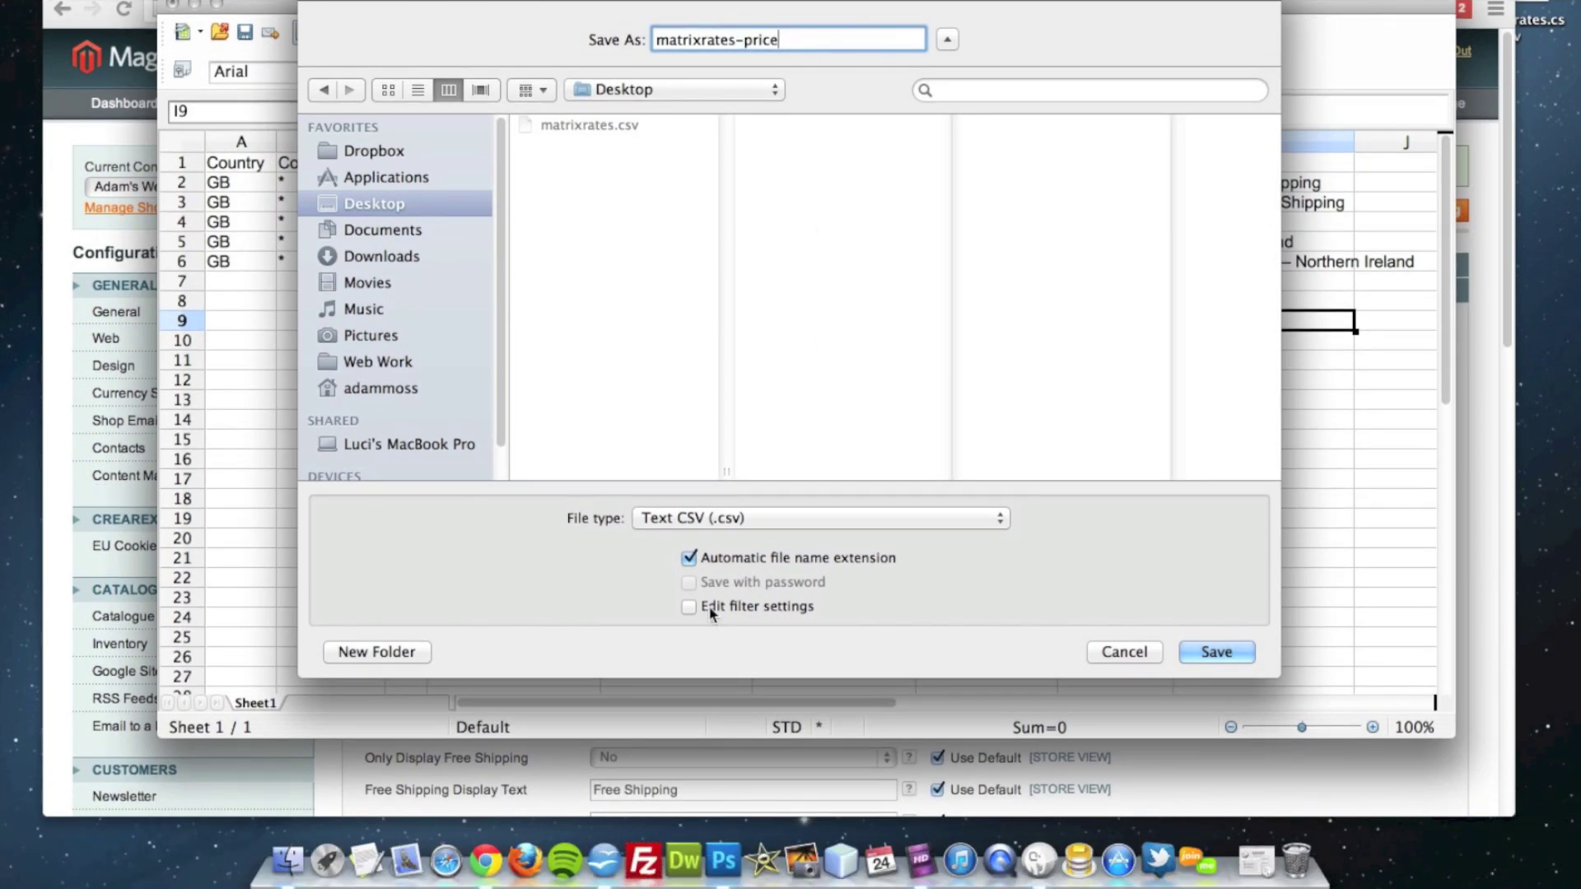
{"action": "left_click", "coordinate": [710, 609]}
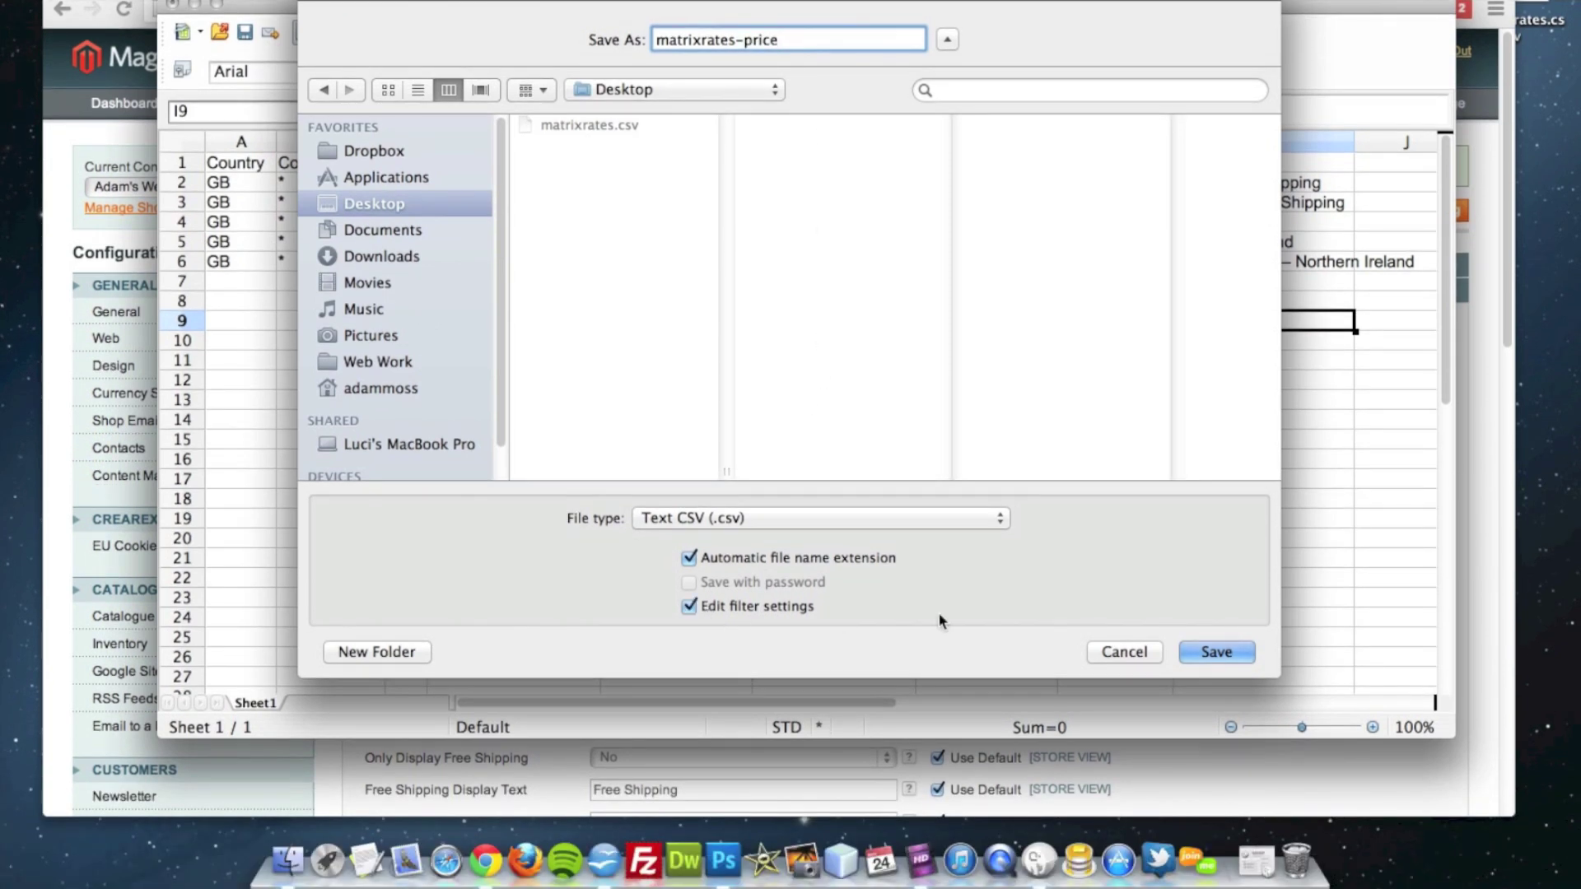
{"action": "left_click", "coordinate": [1222, 654]}
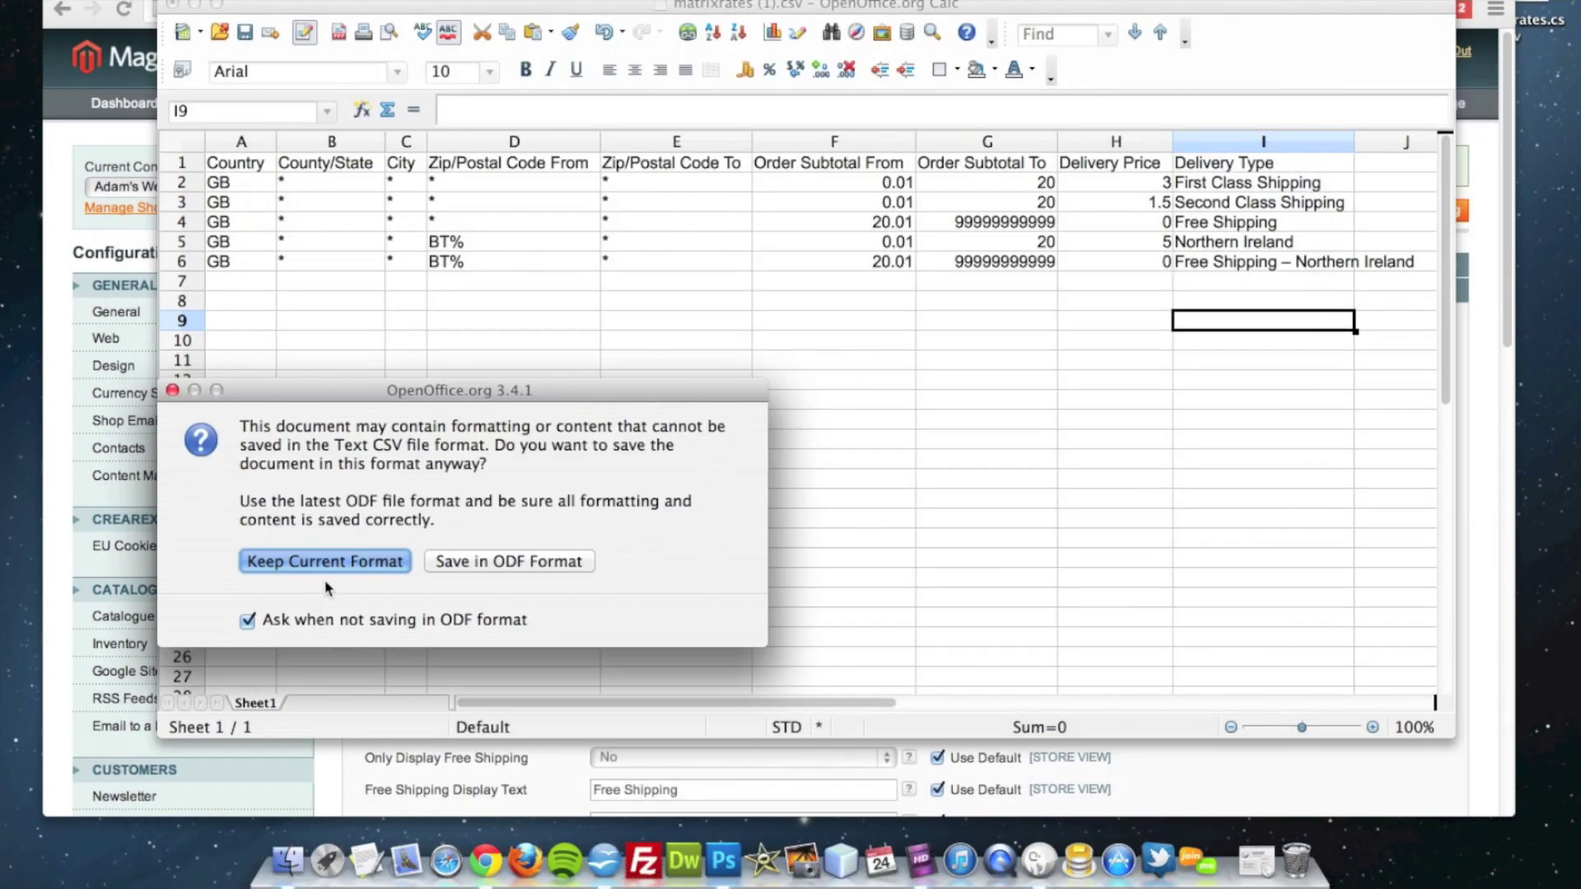
{"action": "left_click", "coordinate": [329, 560]}
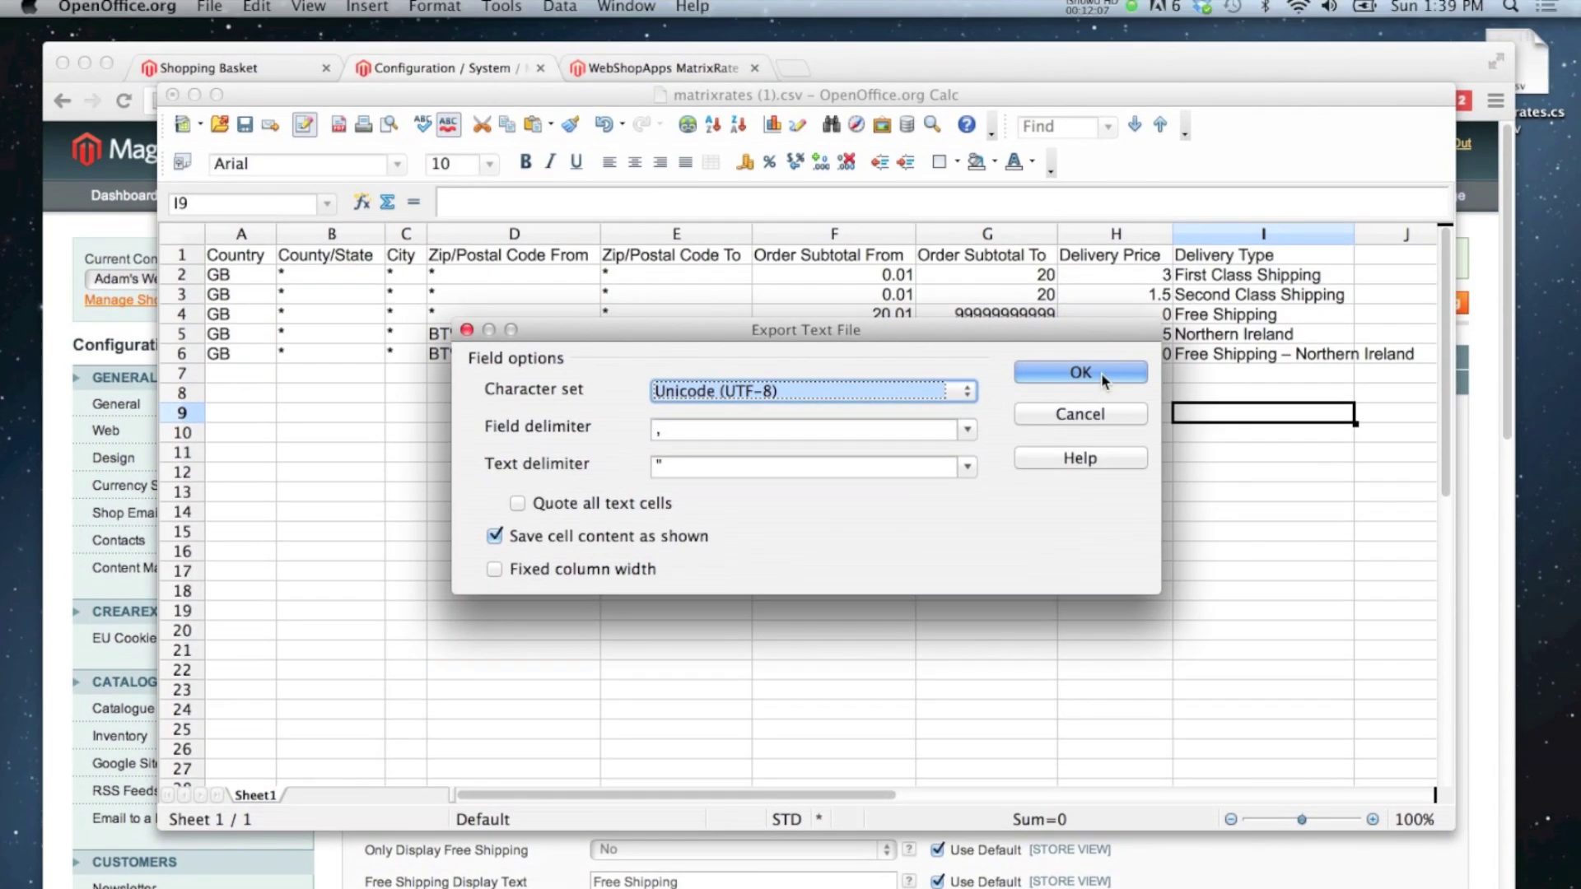
{"action": "left_click", "coordinate": [1080, 280]}
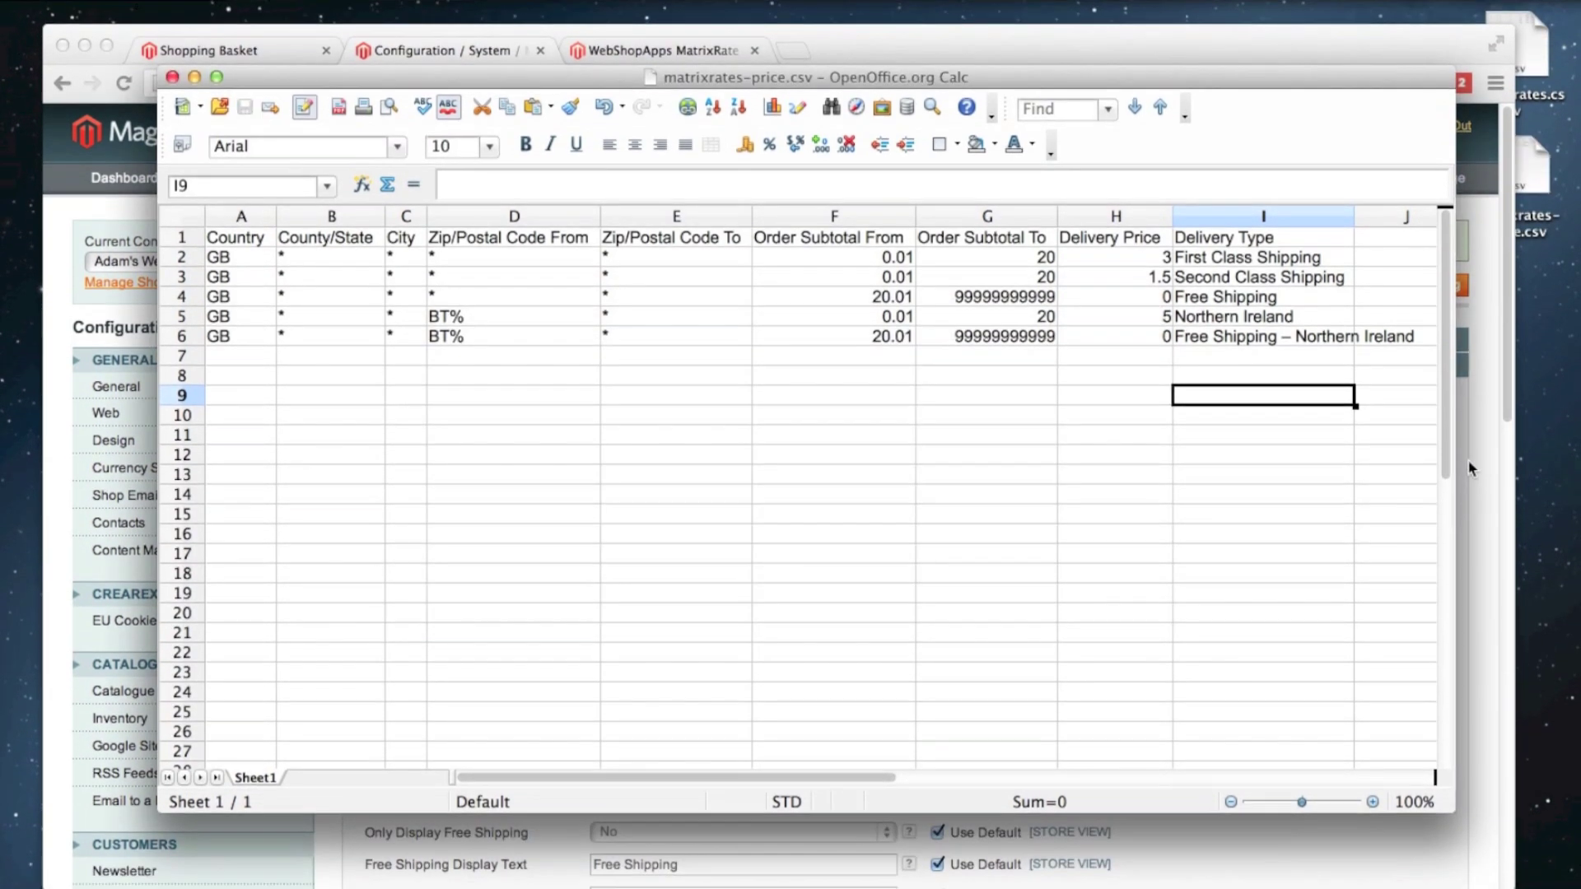
Step: Import matrixrates-price.csv into Matrix Rates, save the configuration, and return to the shopping basket
{"action": "left_click", "coordinate": [1475, 462]}
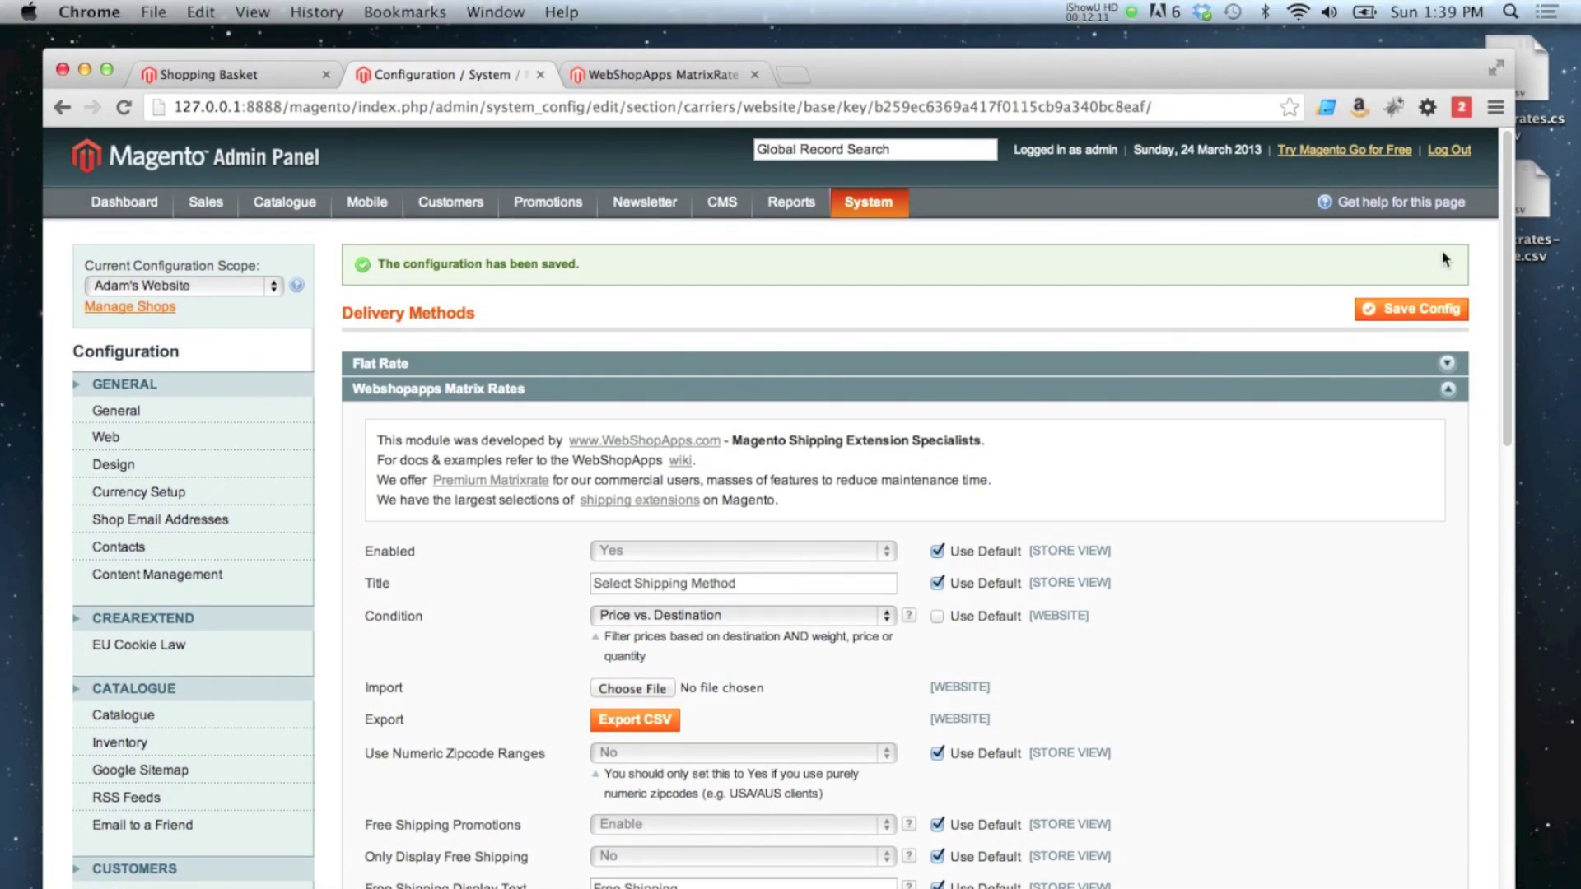
{"action": "left_click_drag", "start_coordinate": [1512, 217], "coordinate": [1515, 271]}
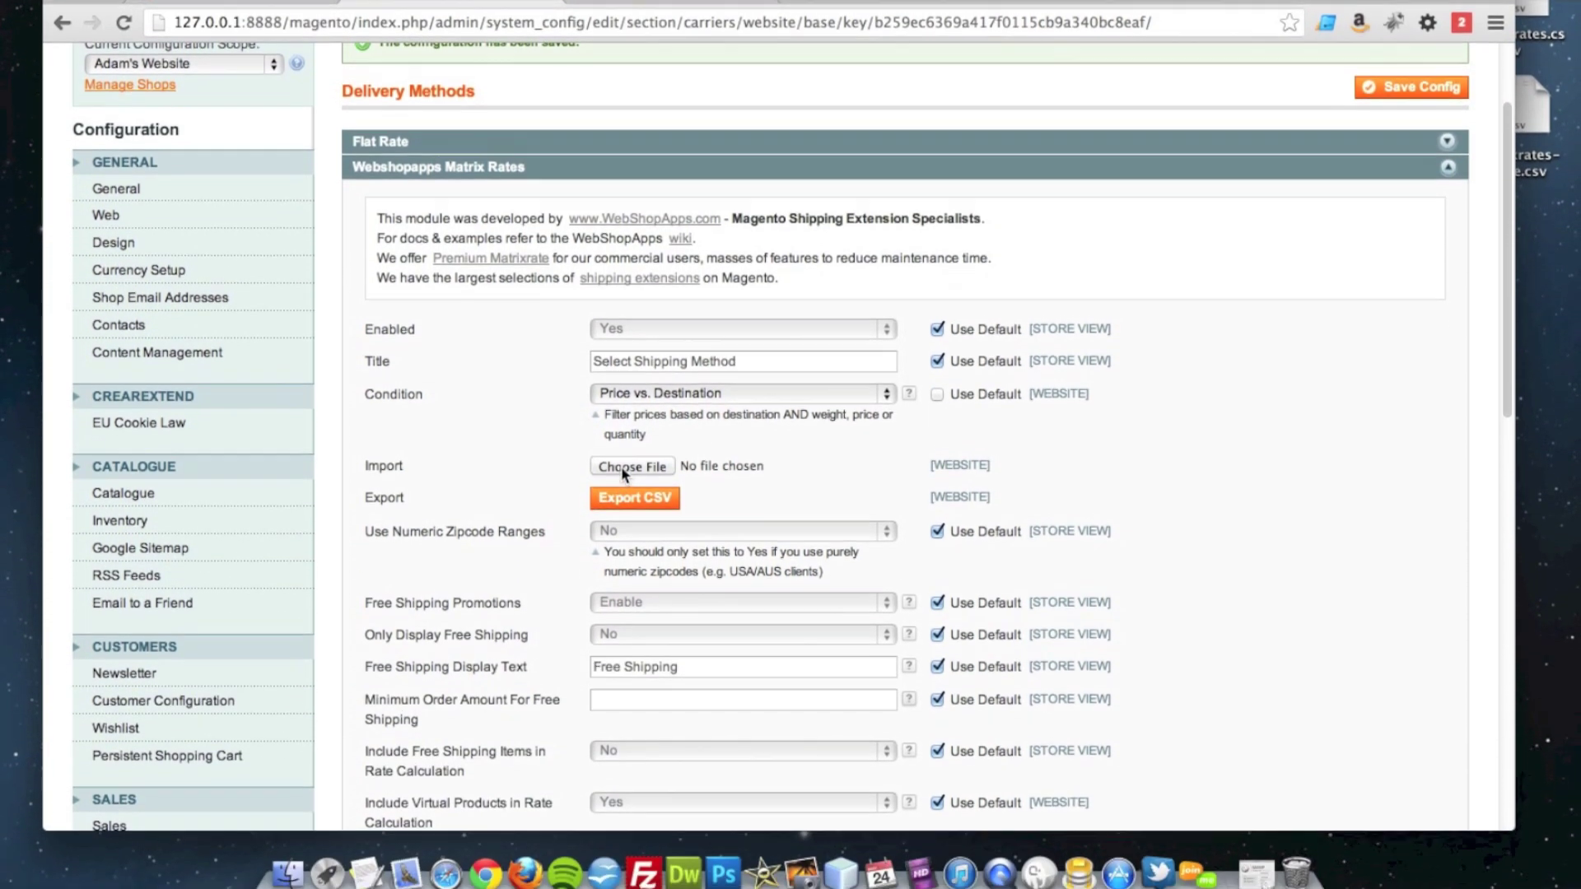
{"action": "left_click", "coordinate": [628, 552]}
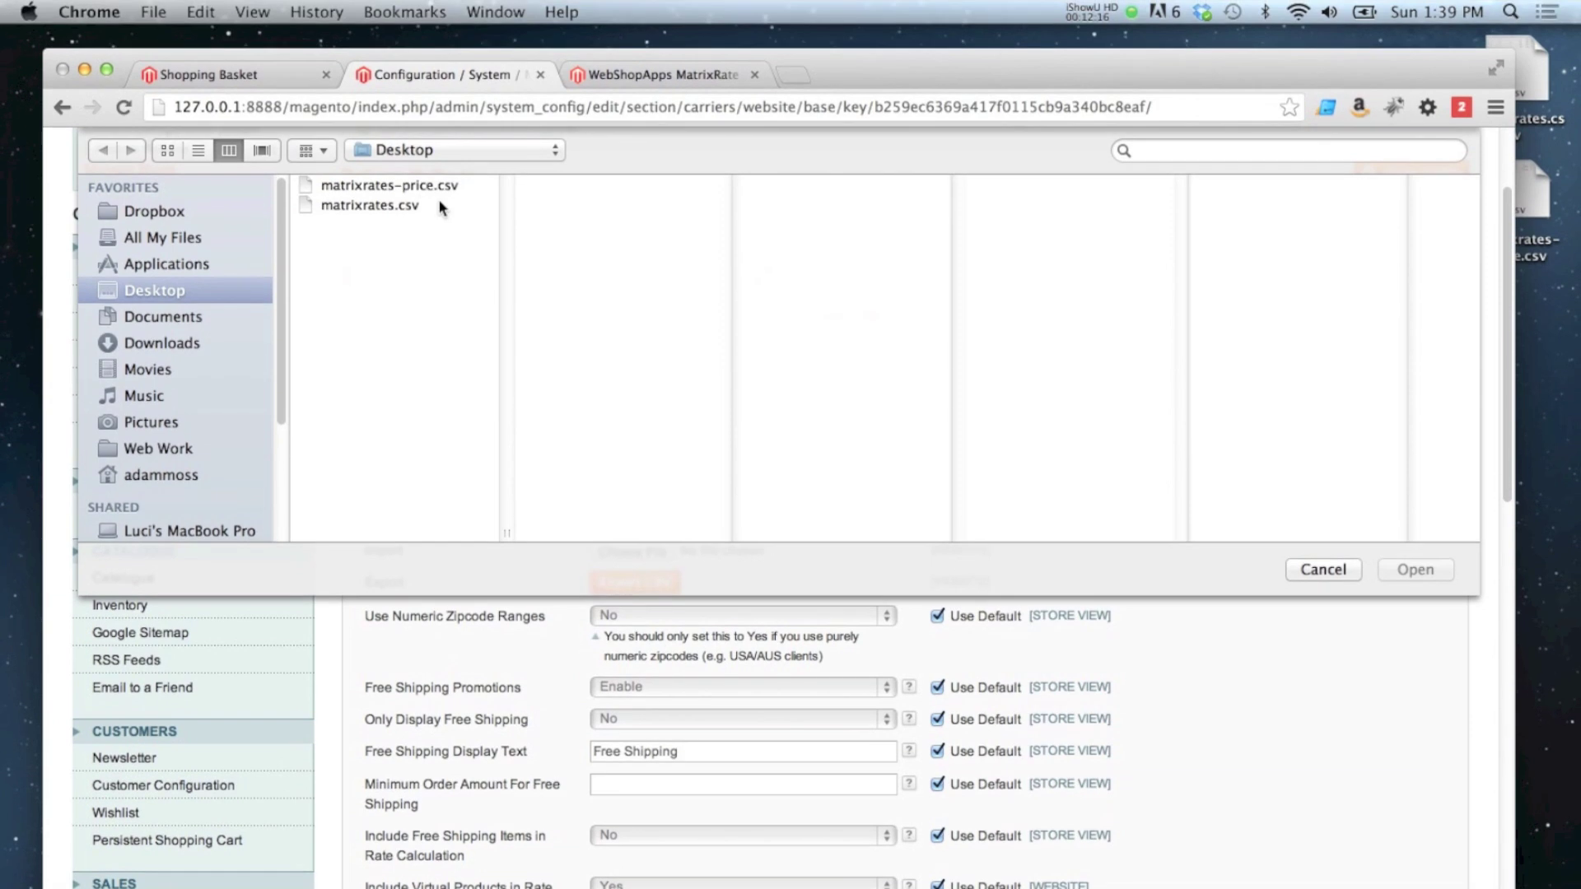
{"action": "left_click", "coordinate": [403, 86]}
{"action": "left_click", "coordinate": [1415, 570]}
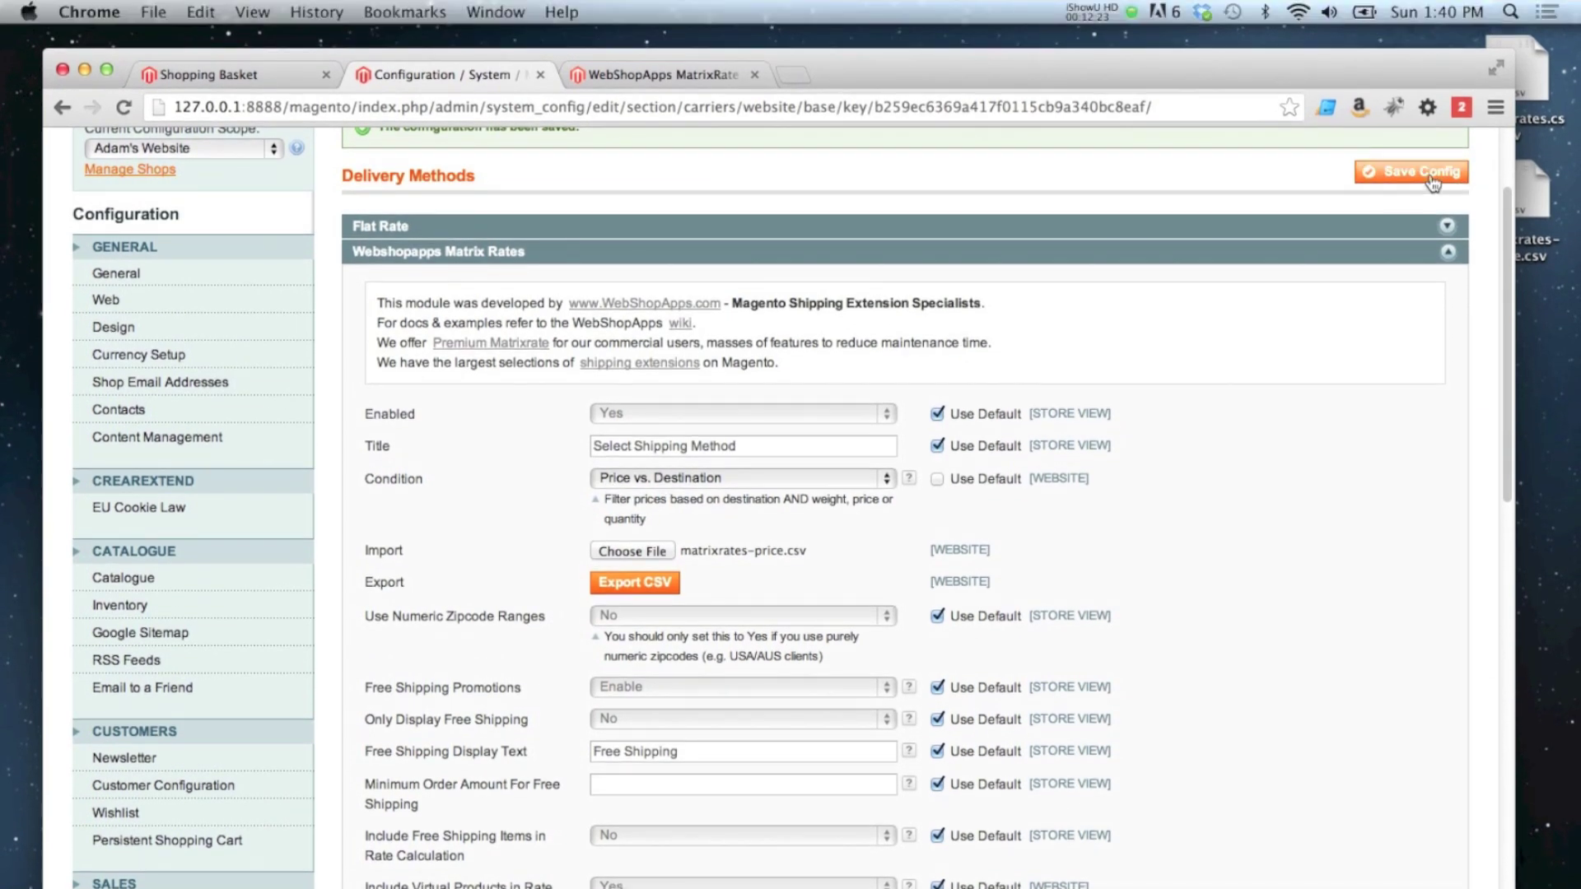
{"action": "left_click", "coordinate": [1459, 183]}
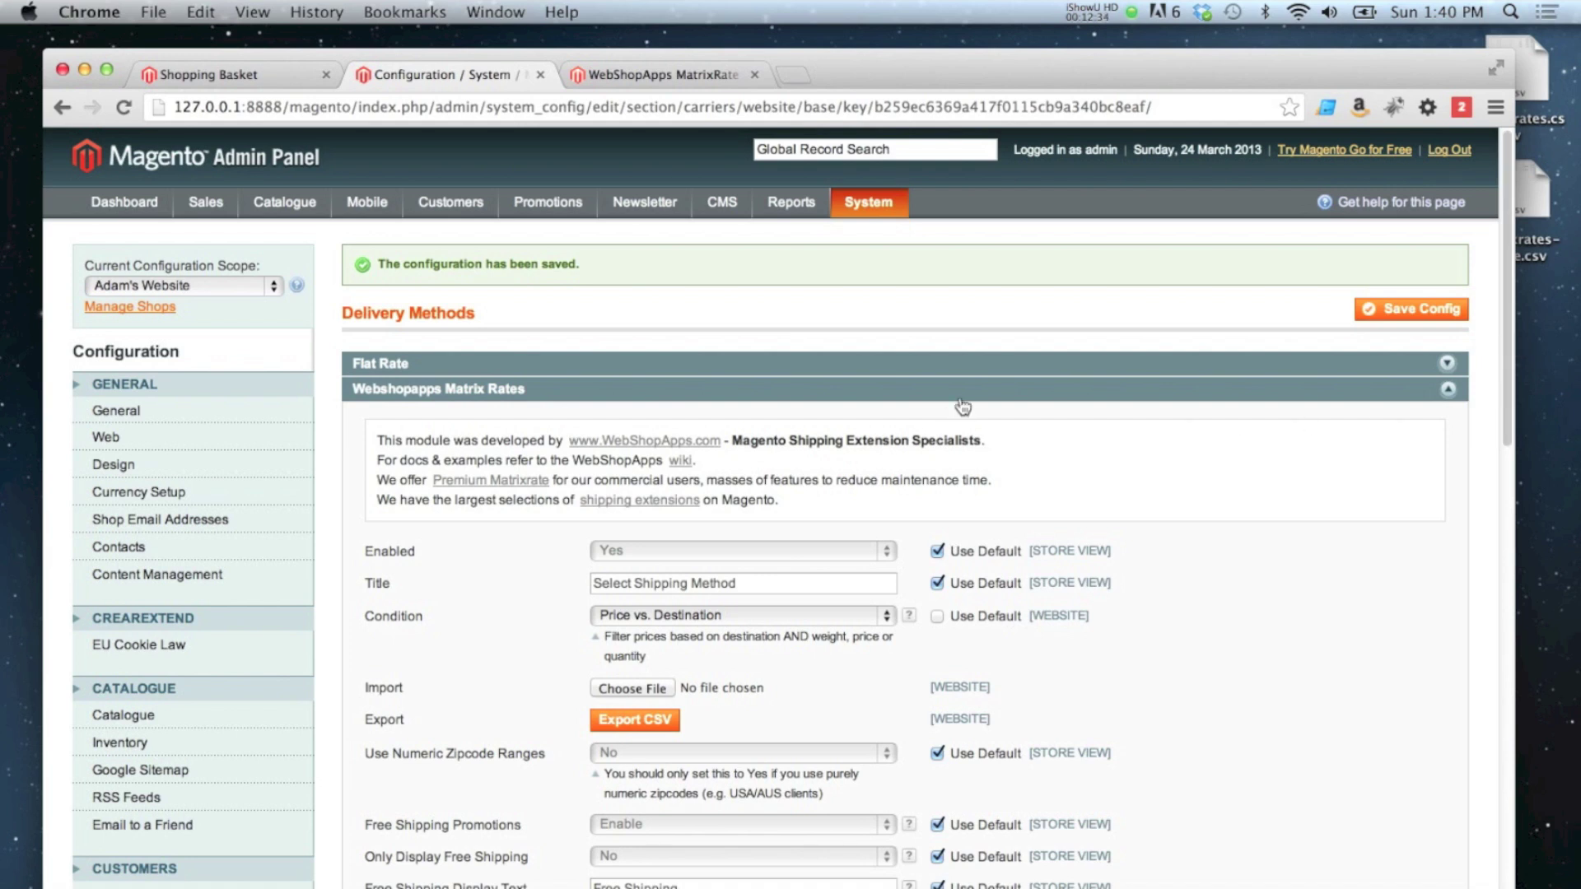
{"action": "left_click", "coordinate": [231, 74]}
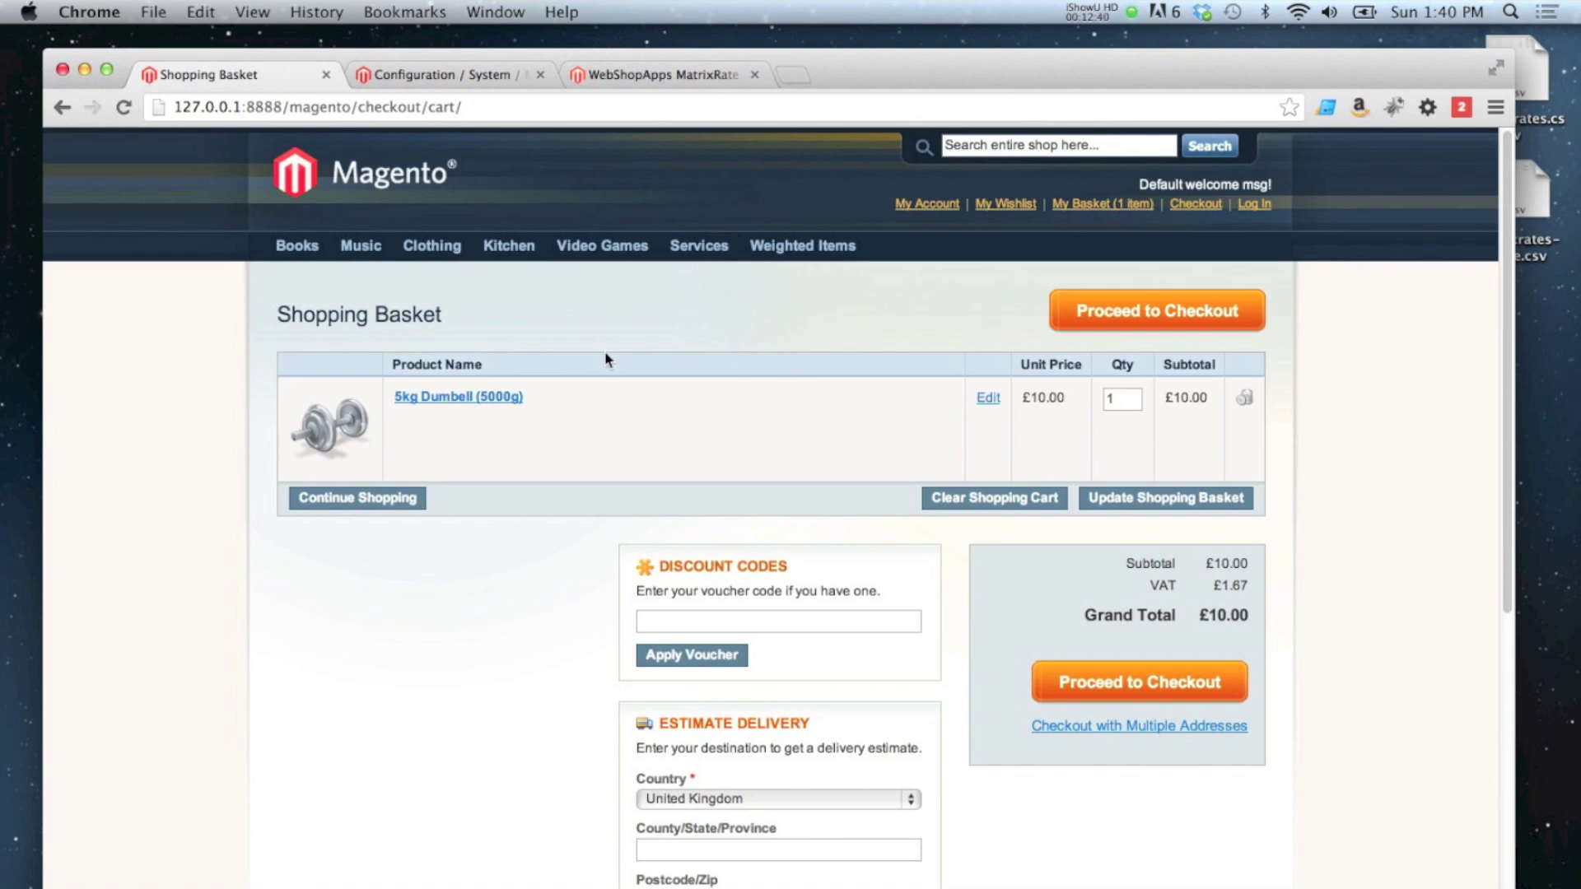
Step: Reload the basket to see Second Class £1.50 and First Class £3.00, placed beside the rates sheet
{"action": "key", "text": "super+r"}
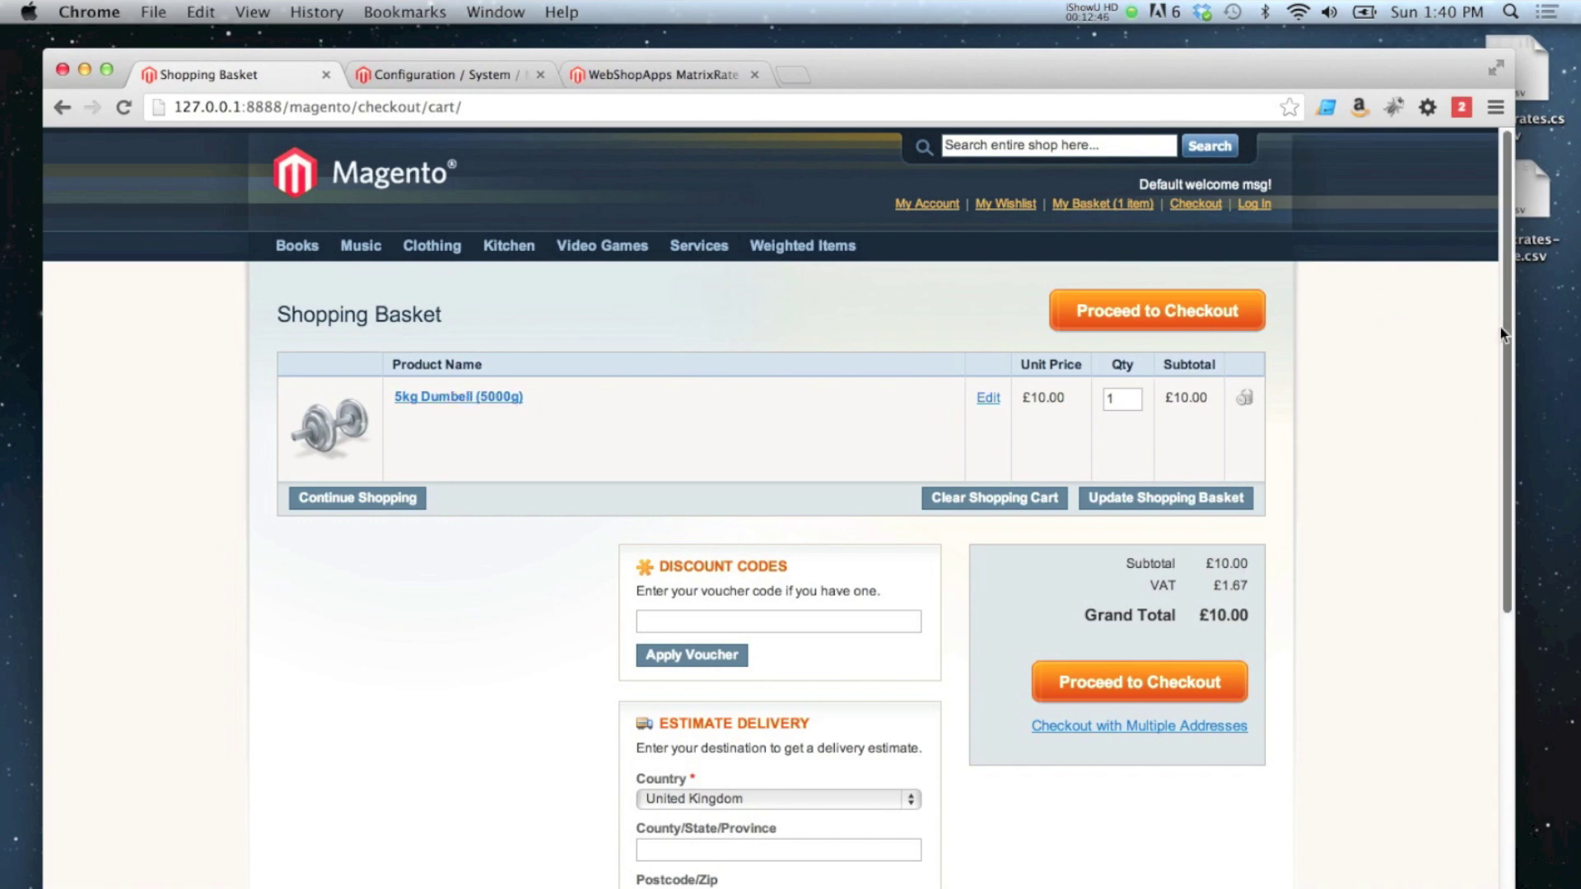
{"action": "left_click_drag", "start_coordinate": [1501, 328], "coordinate": [1509, 480]}
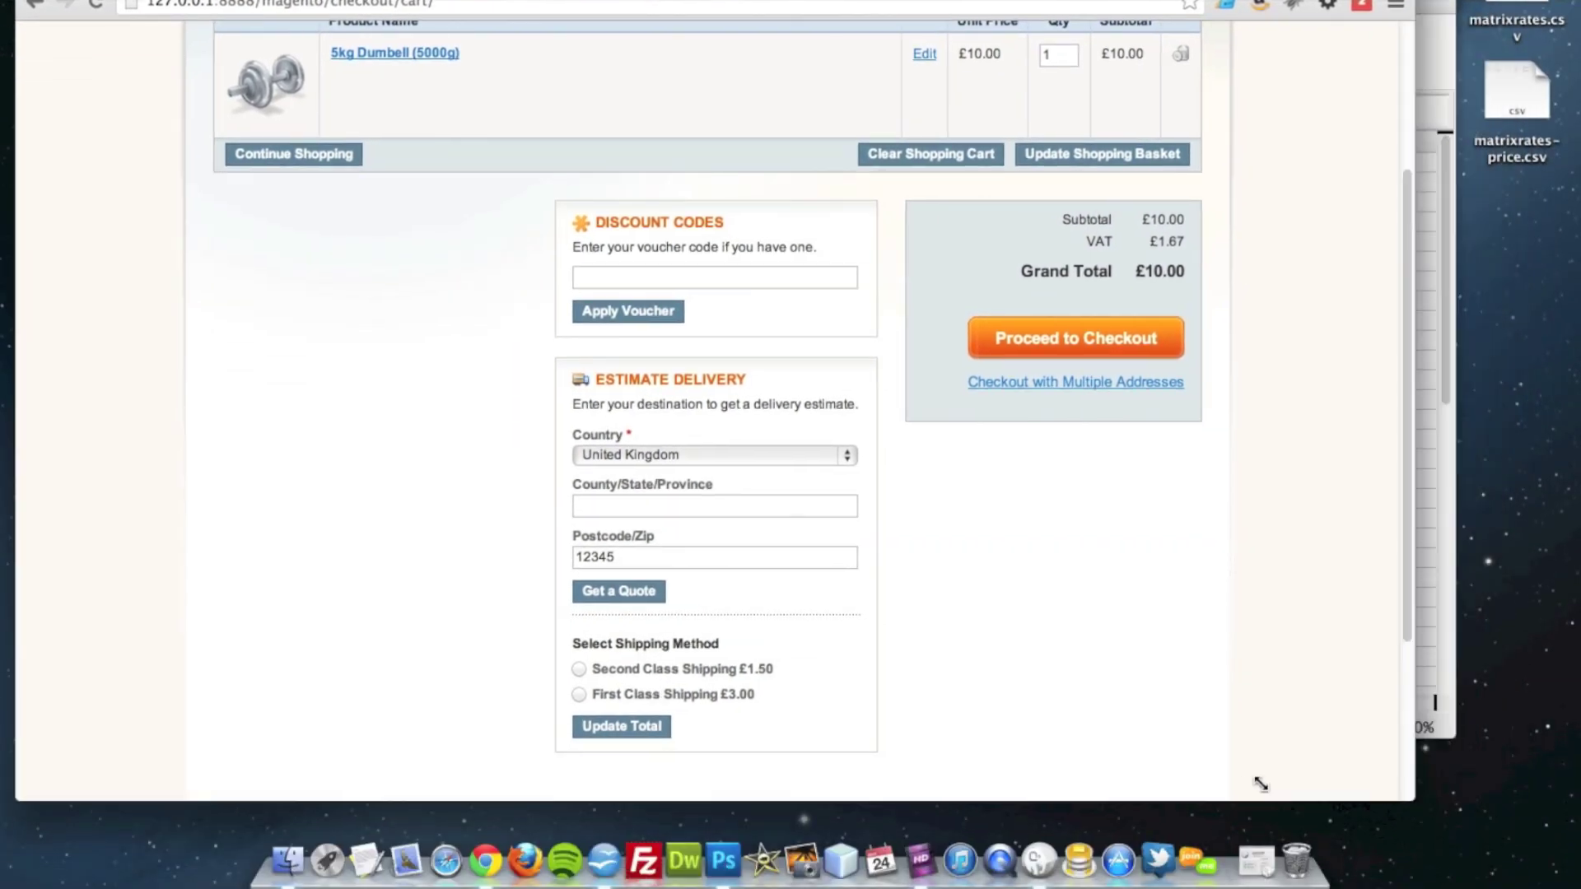
{"action": "left_click_drag", "start_coordinate": [1261, 784], "coordinate": [1197, 810]}
{"action": "left_click", "coordinate": [1375, 316]}
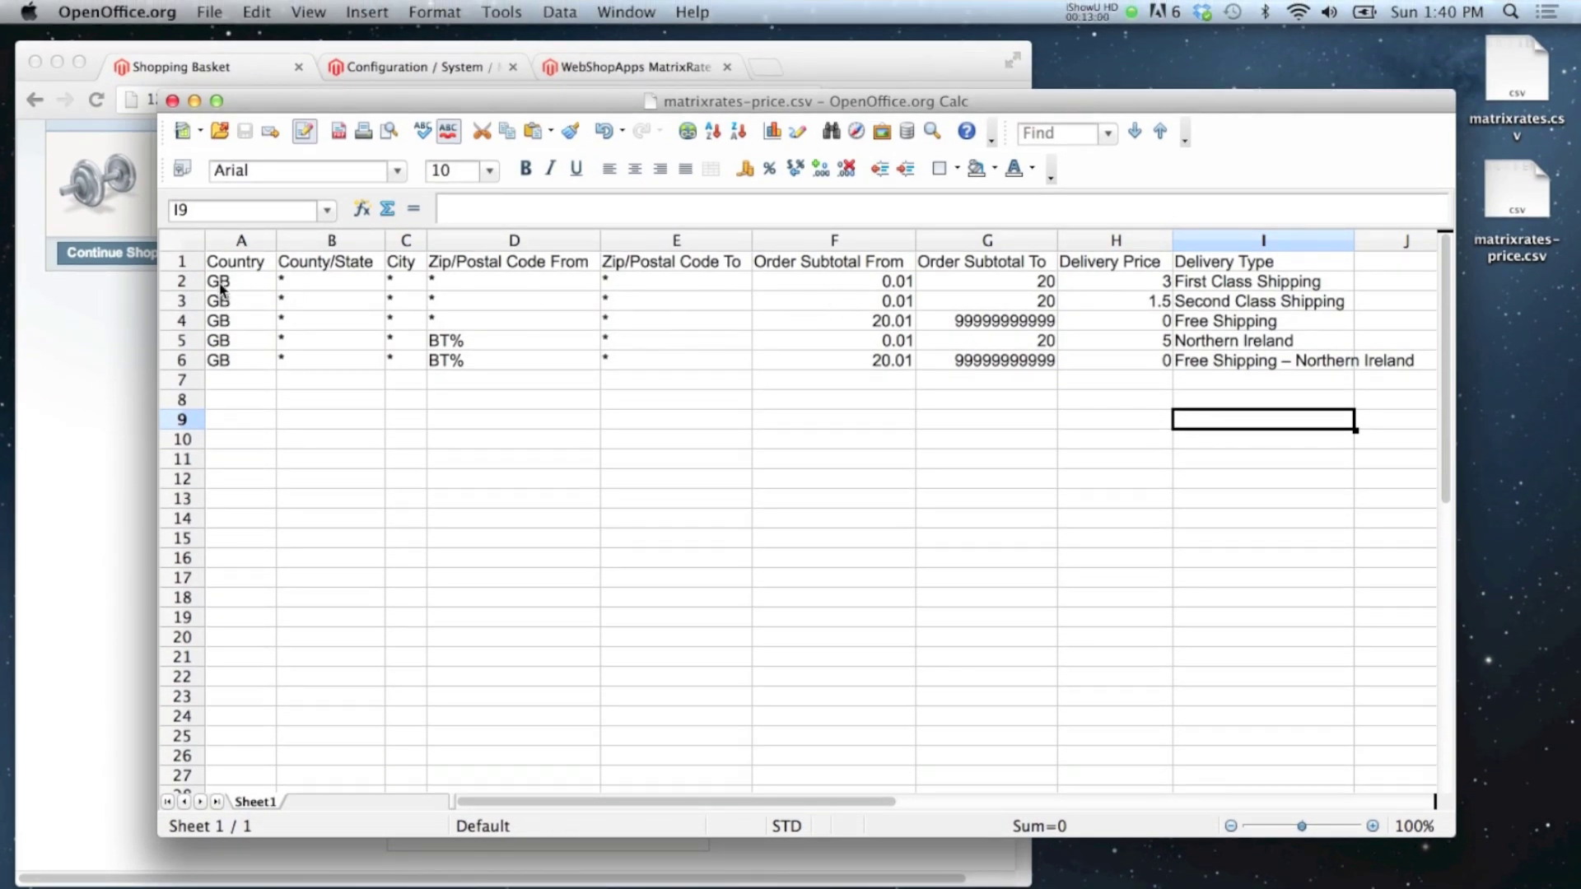
{"action": "left_click", "coordinate": [31, 389]}
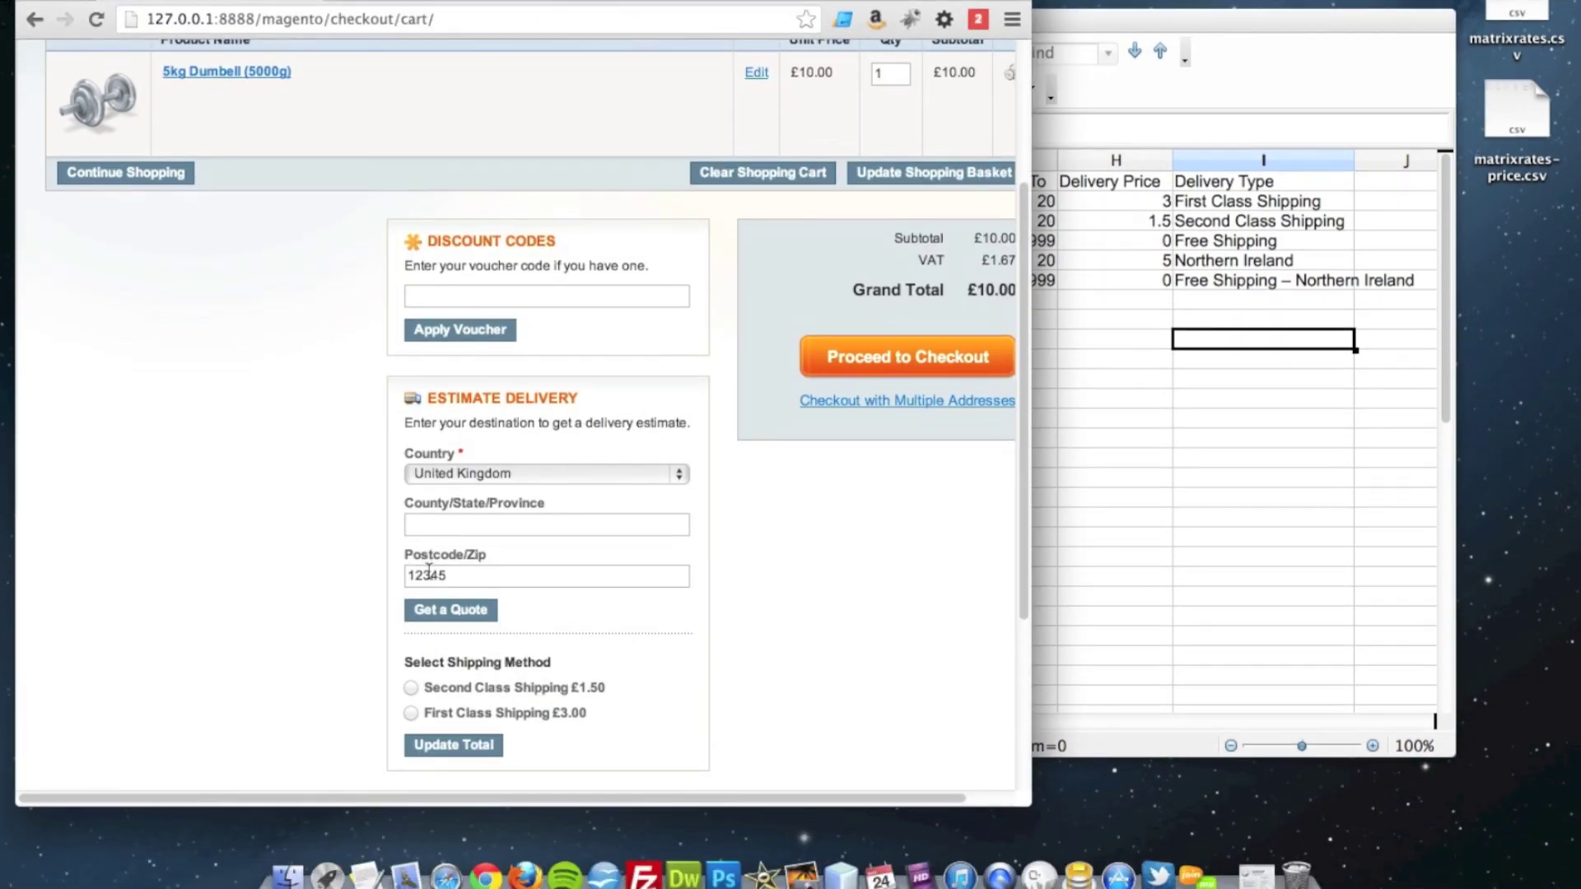
{"action": "left_click", "coordinate": [428, 575]}
{"action": "double_click", "coordinate": [428, 575]}
{"action": "type", "text": "12345"}
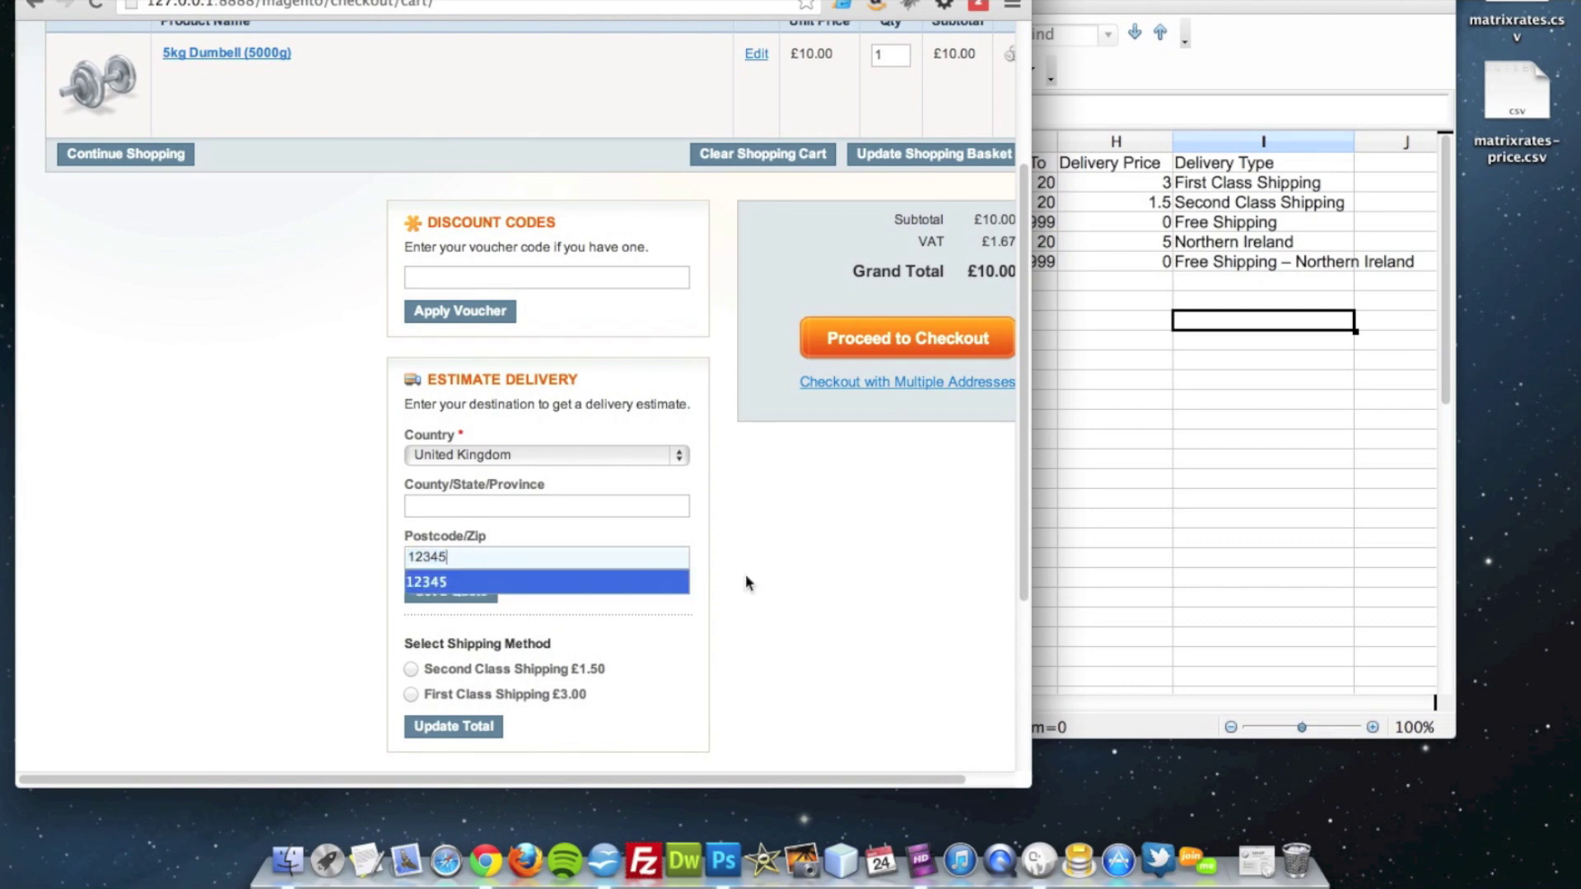
{"action": "left_click", "coordinate": [1118, 341]}
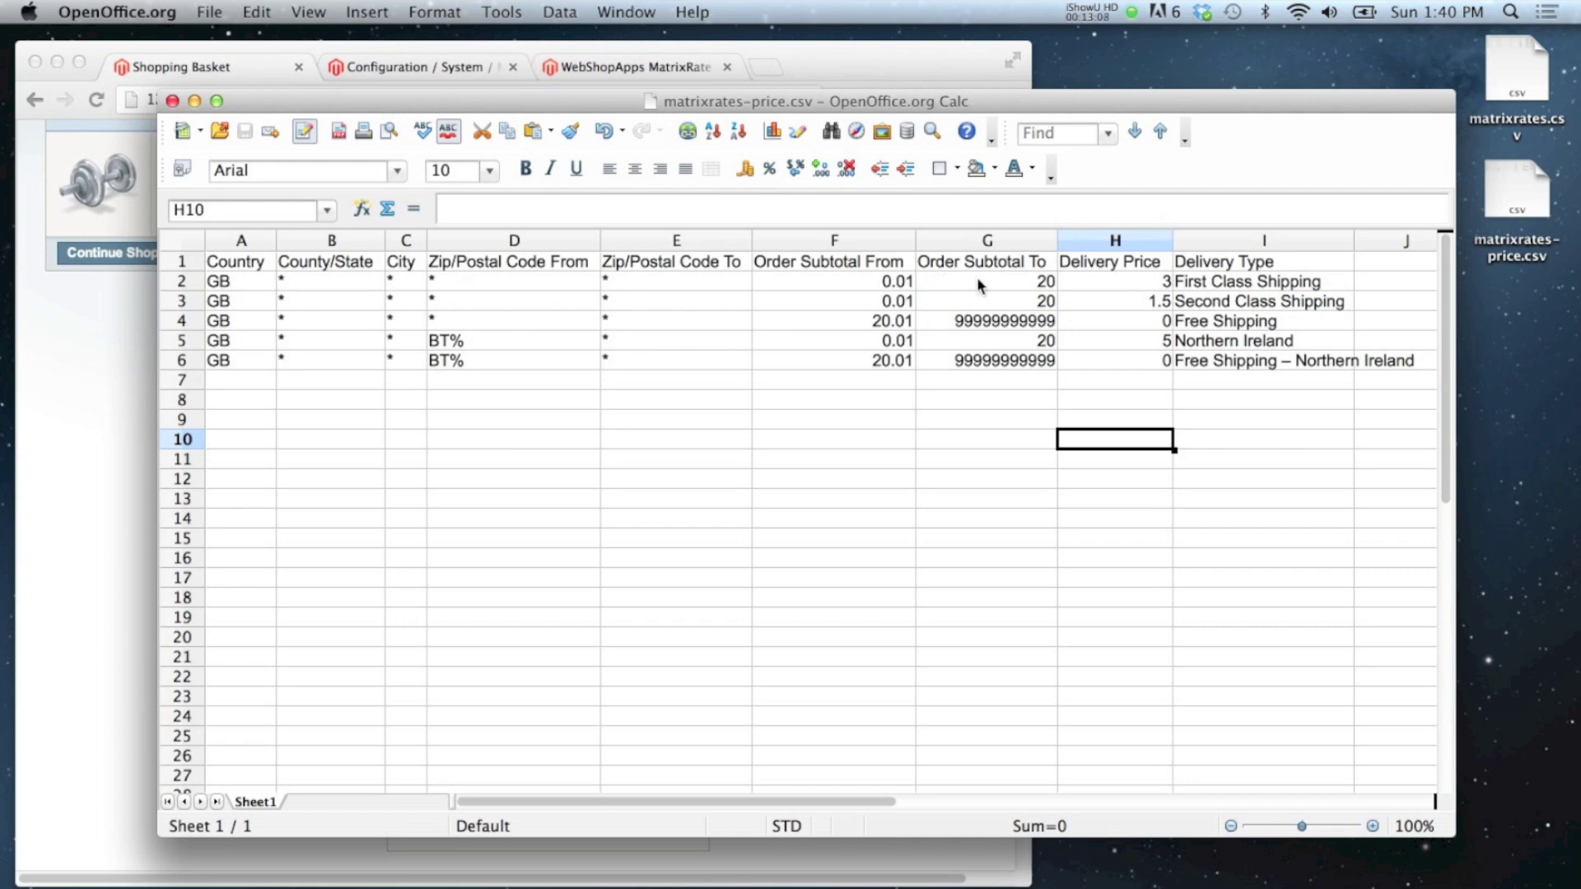
{"action": "left_click", "coordinate": [1205, 281]}
{"action": "left_click", "coordinate": [1203, 303]}
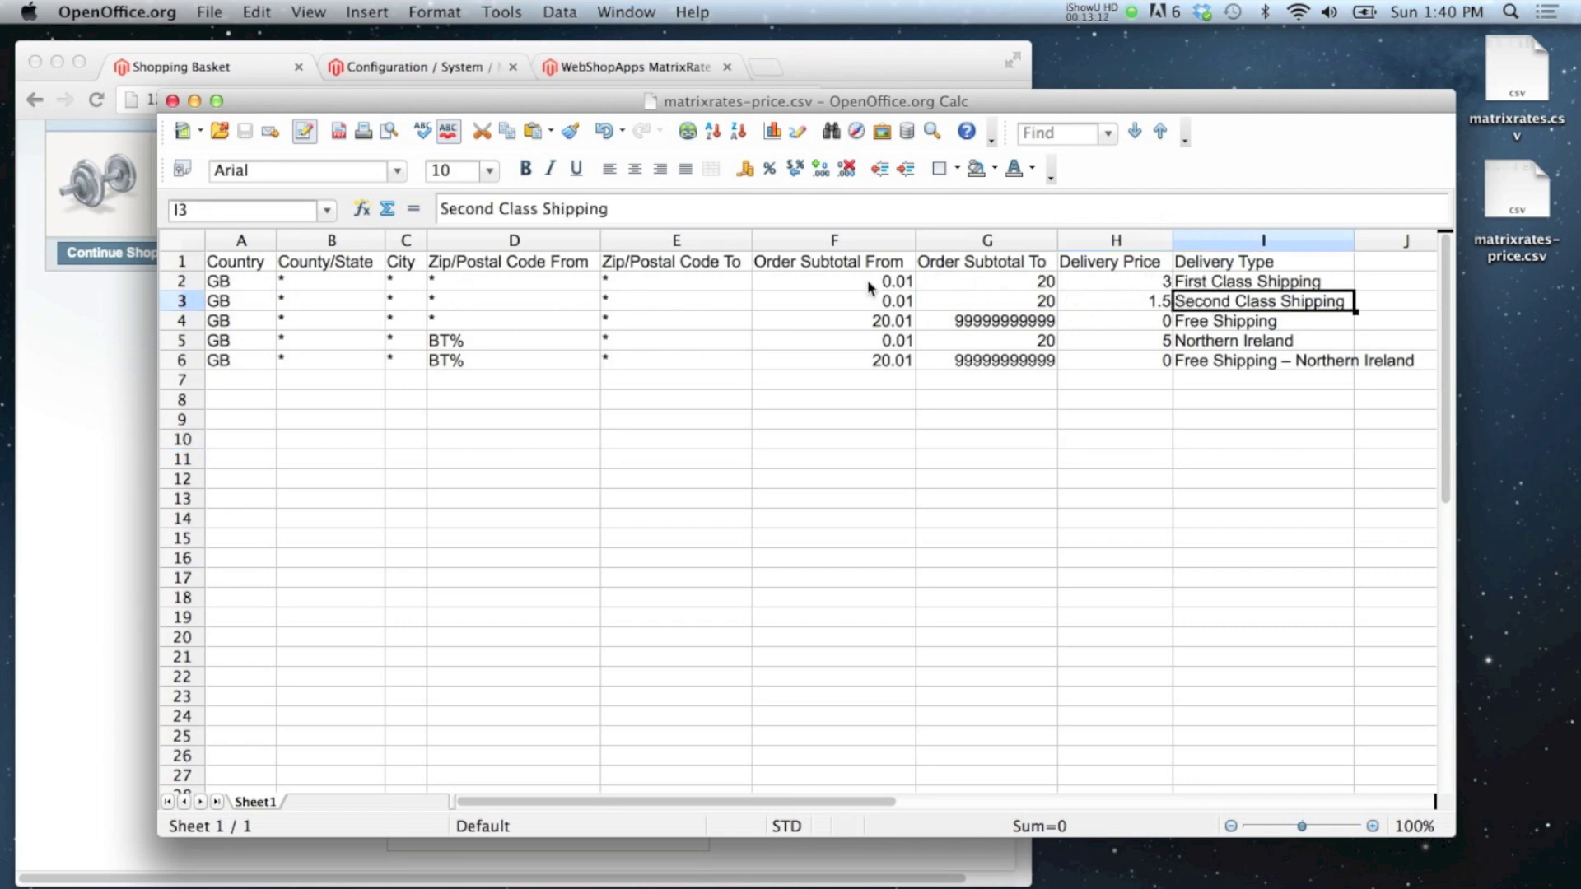
{"action": "left_click_drag", "start_coordinate": [842, 284], "coordinate": [1186, 305]}
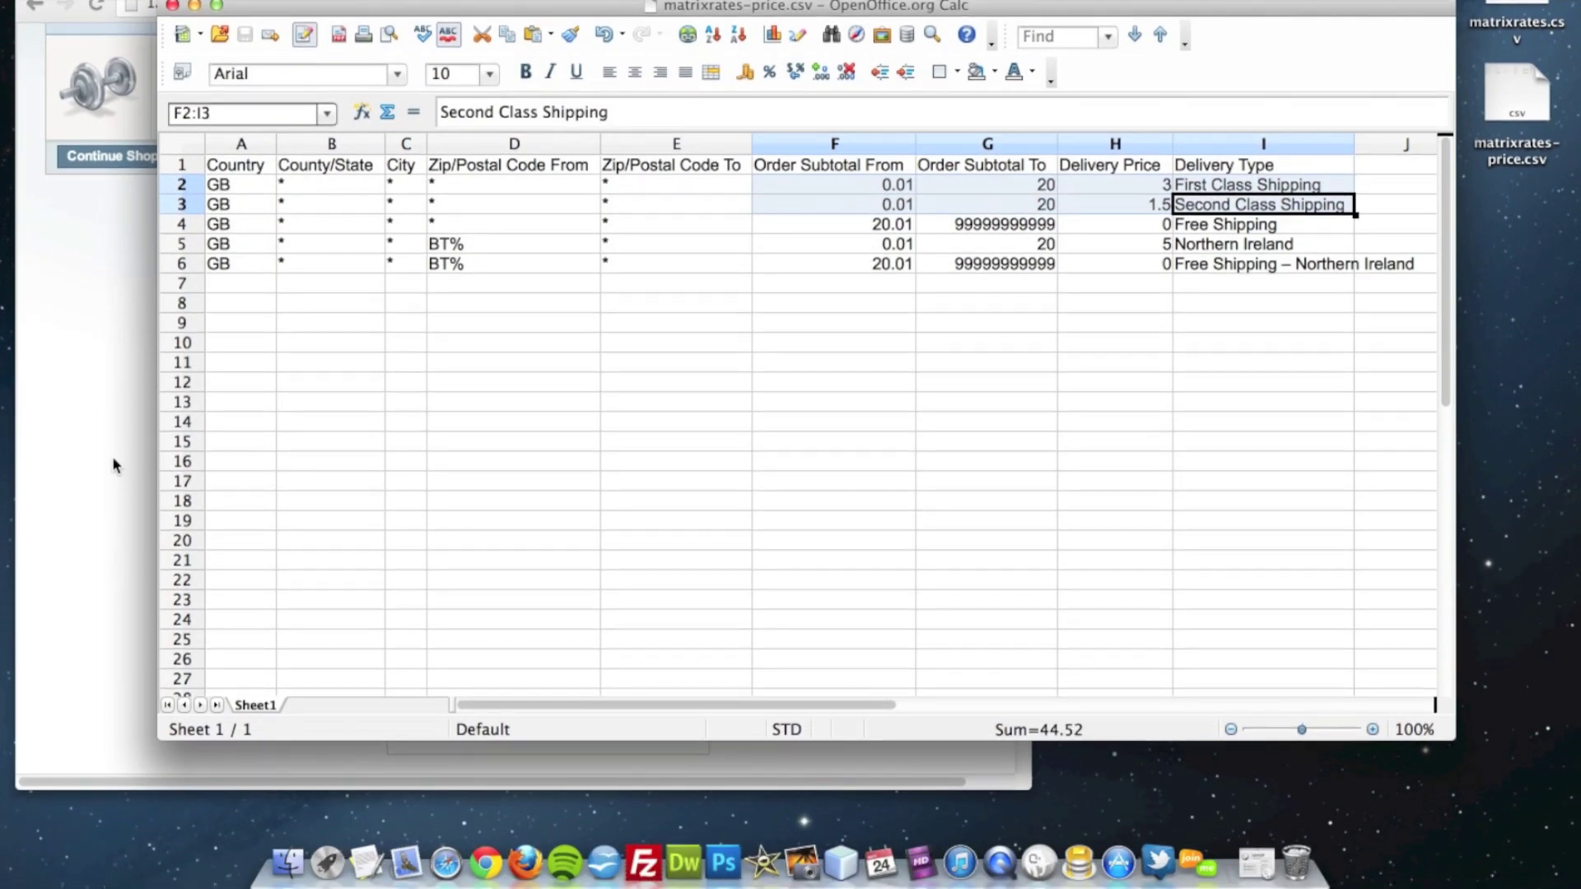
{"action": "left_click", "coordinate": [108, 558]}
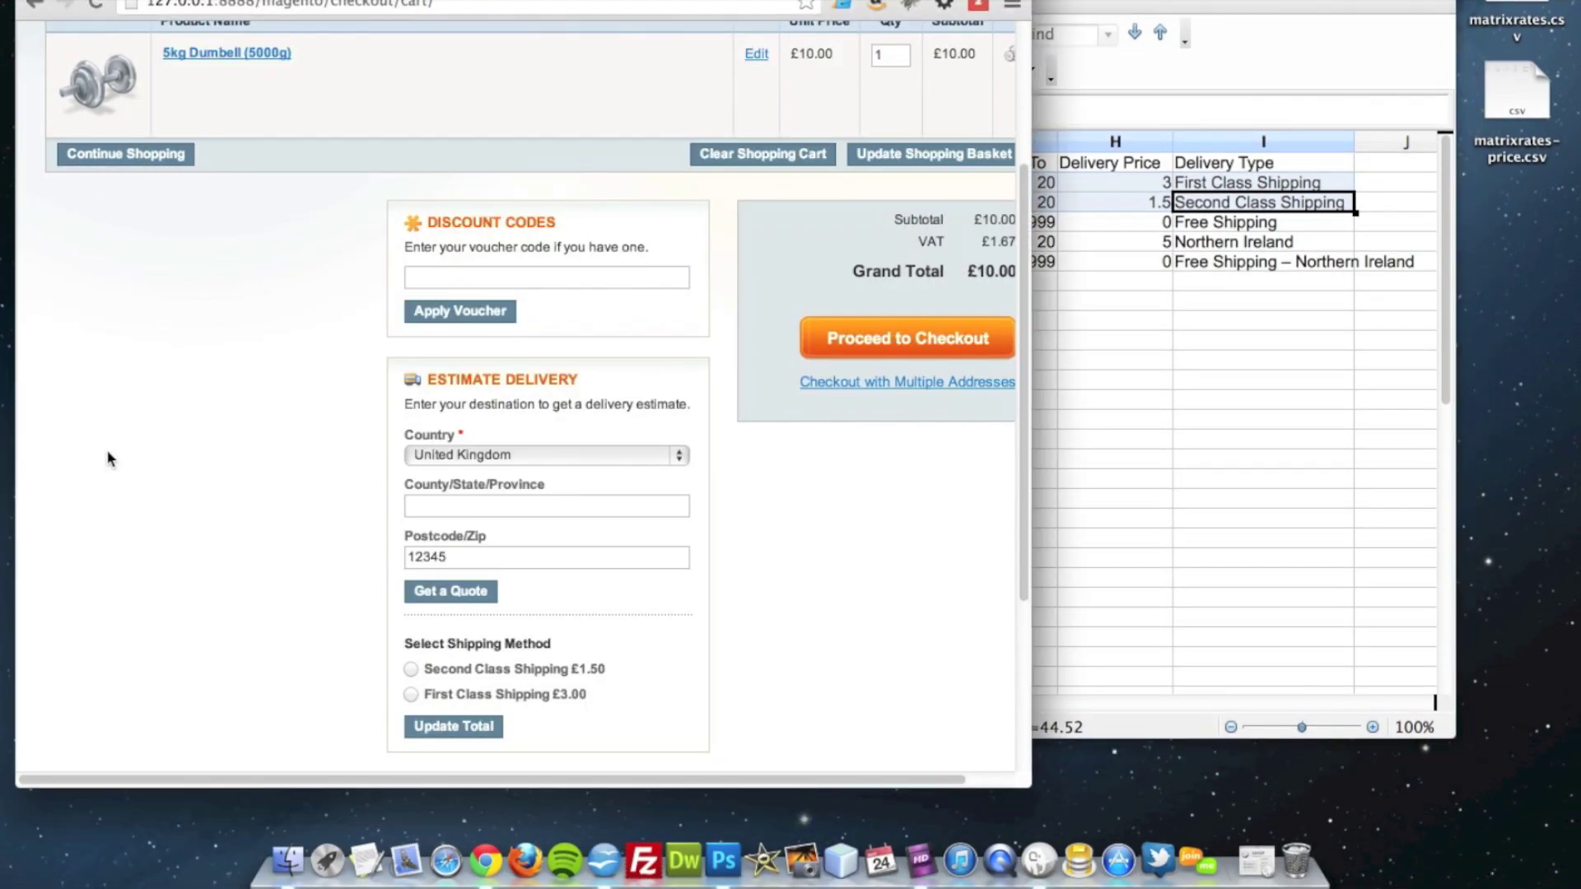
{"action": "scroll", "coordinate": [108, 459], "scroll_direction": "up", "scroll_amount": 3}
Step: Change the dumbbell quantity to 3 and update the basket
{"action": "left_click_drag", "start_coordinate": [897, 54], "coordinate": [859, 52]}
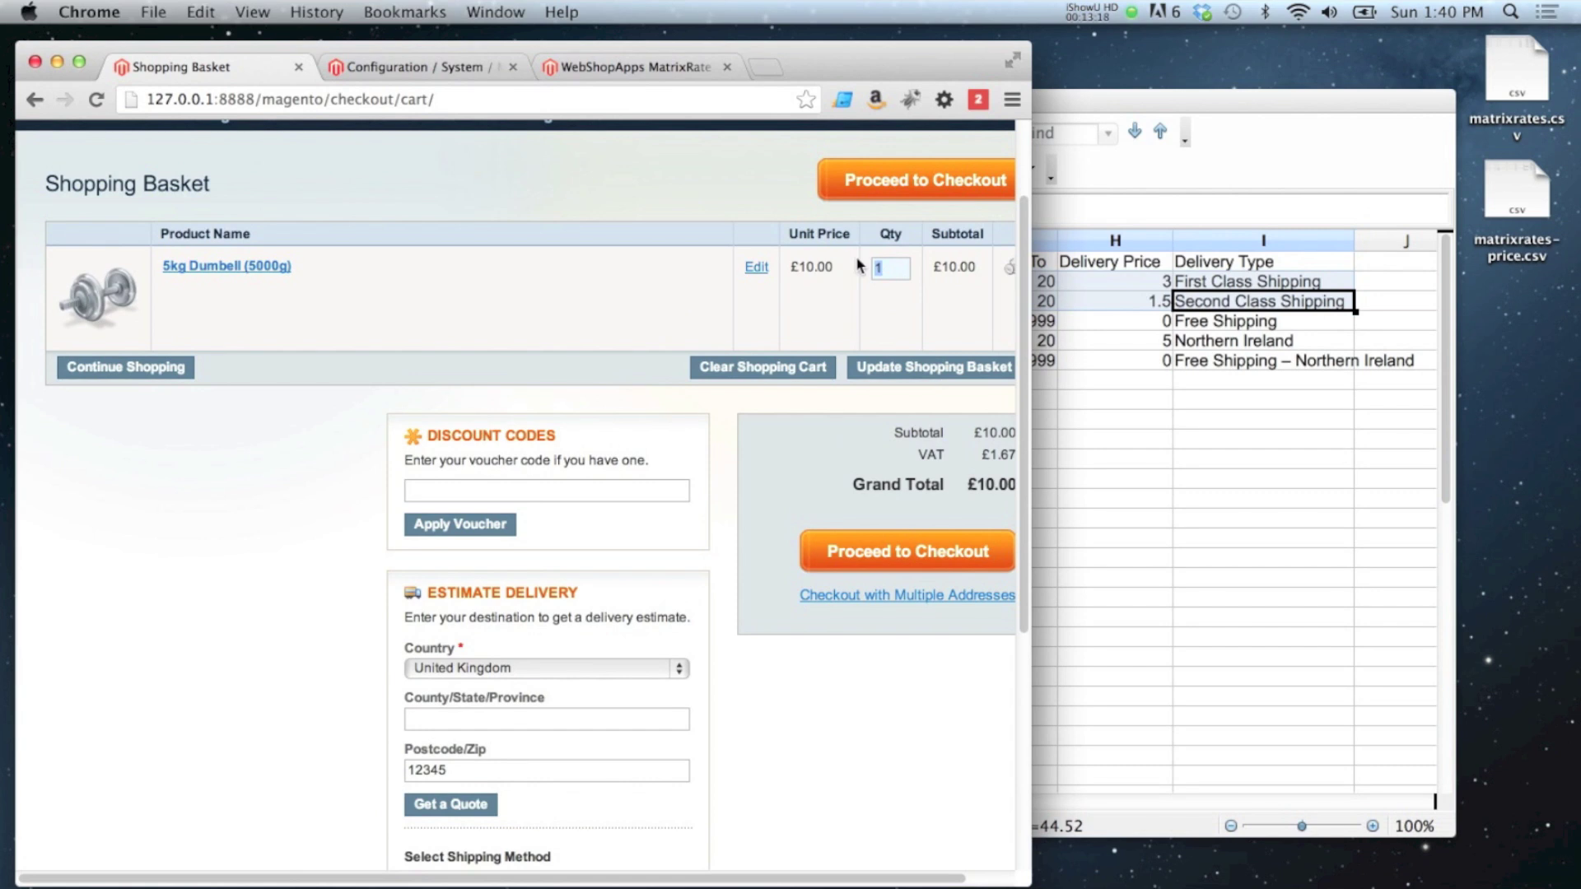
{"action": "left_click", "coordinate": [893, 367]}
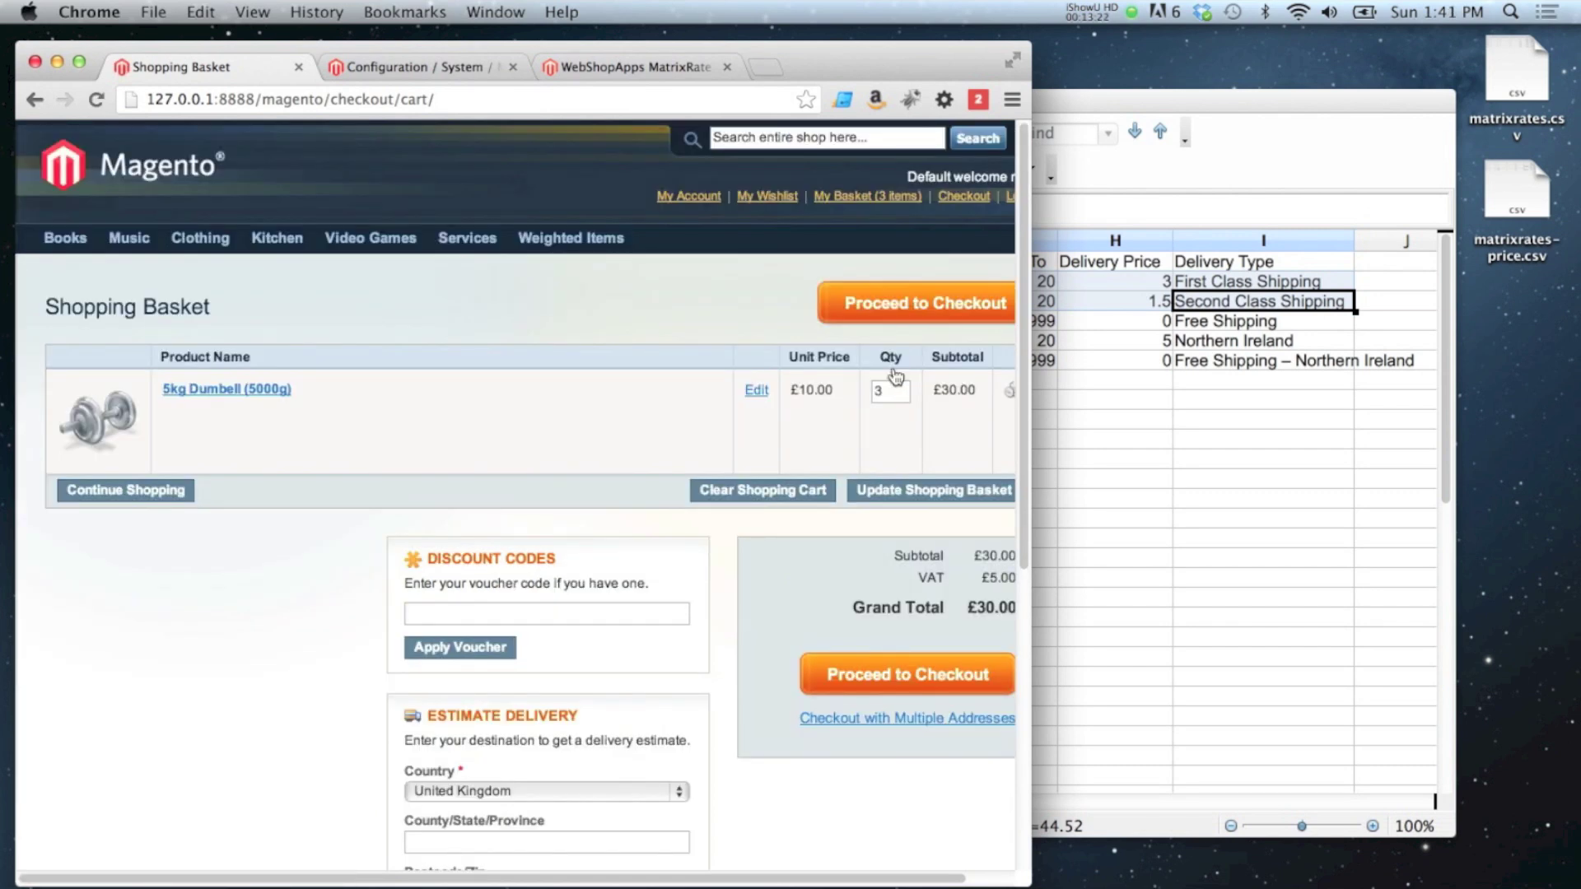
{"action": "scroll", "coordinate": [847, 398], "scroll_direction": "down", "scroll_amount": 5}
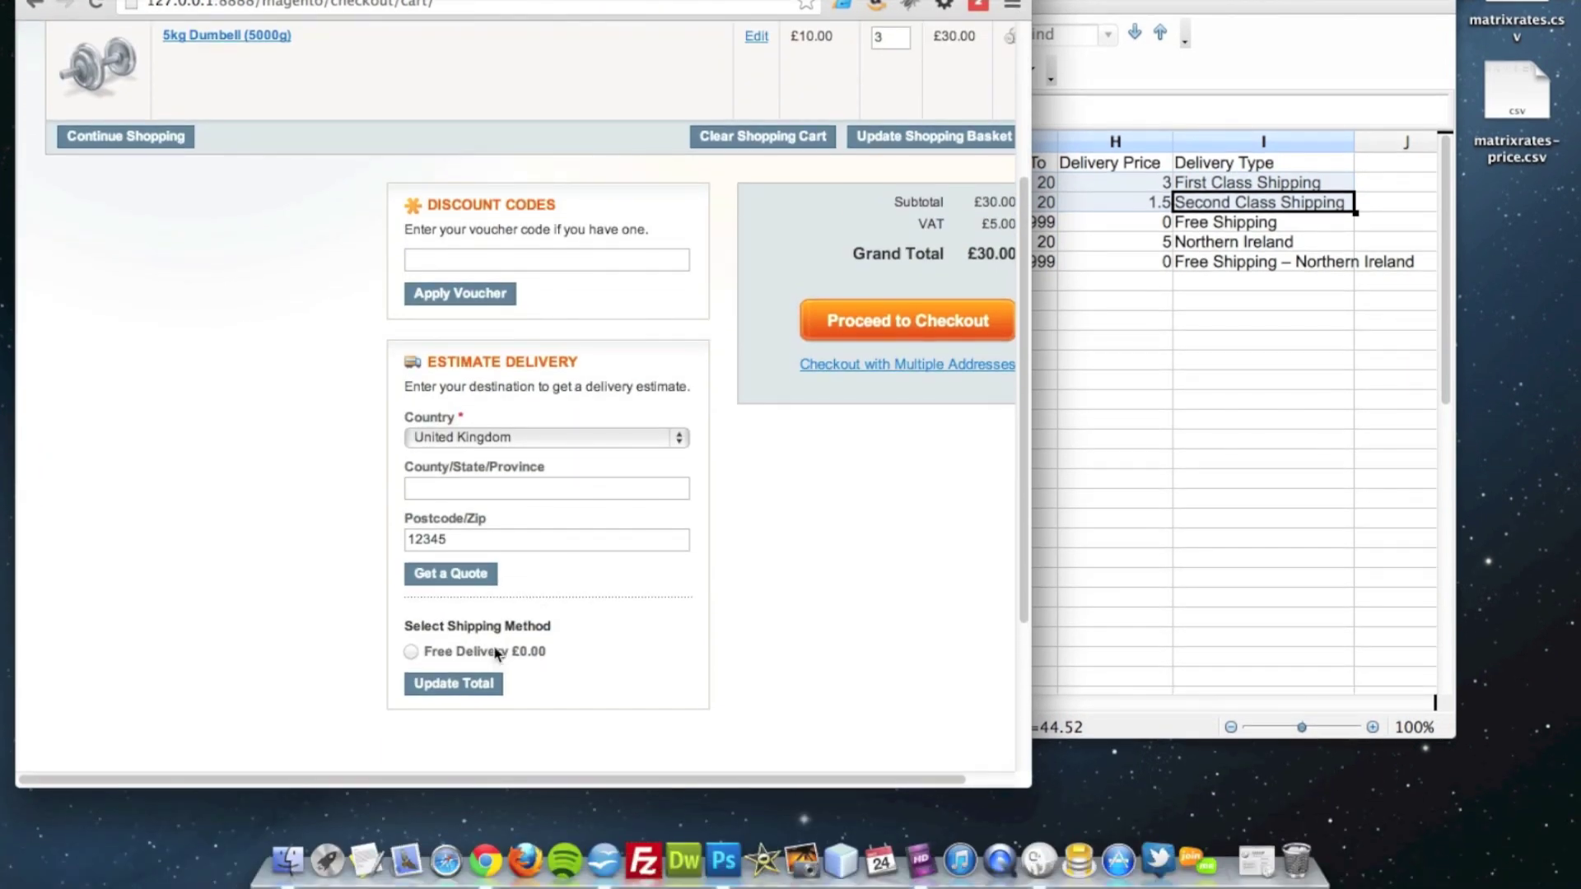
Step: In the rates sheet, highlight the Free Shipping row F4:I4, then the Northern Ireland cell I5
{"action": "left_click", "coordinate": [1167, 309]}
{"action": "key", "text": "Left"}
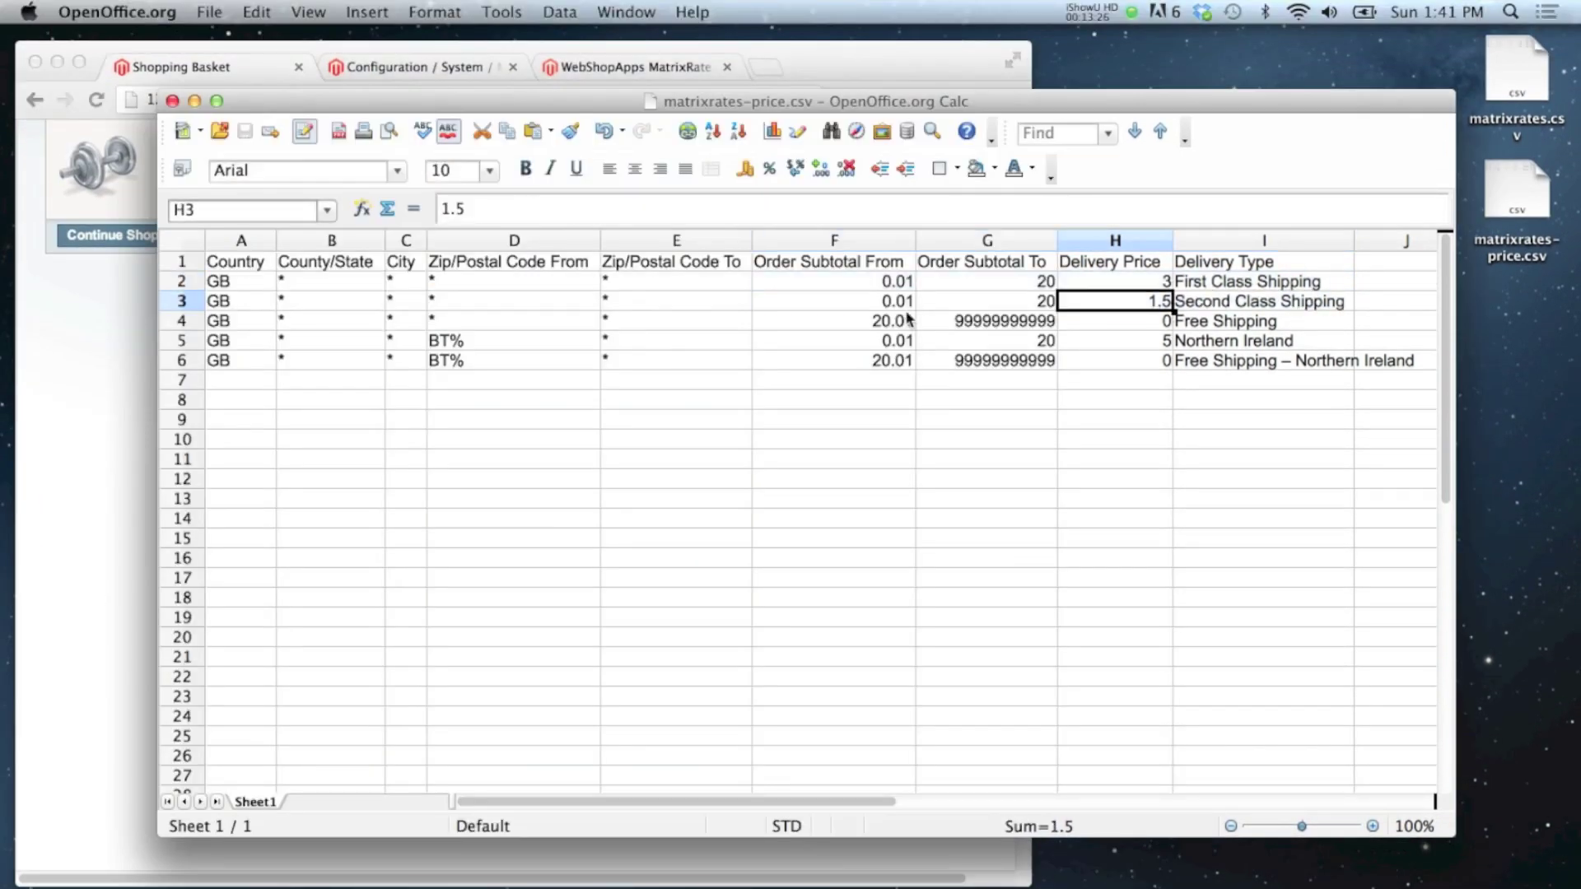
{"action": "left_click_drag", "start_coordinate": [865, 325], "coordinate": [1213, 325]}
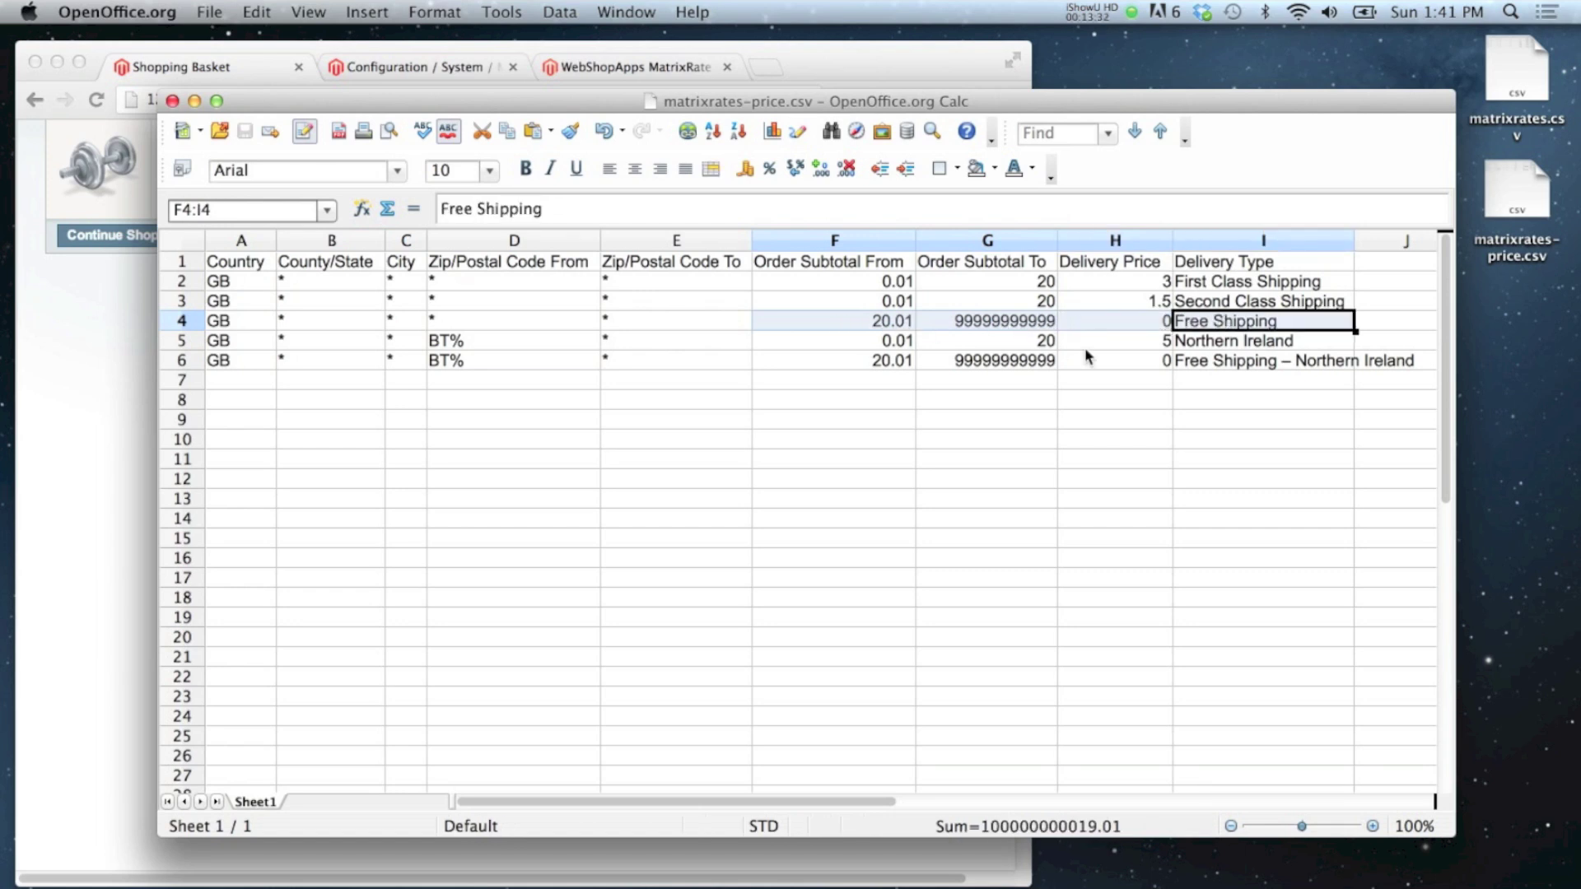
{"action": "left_click", "coordinate": [1249, 346]}
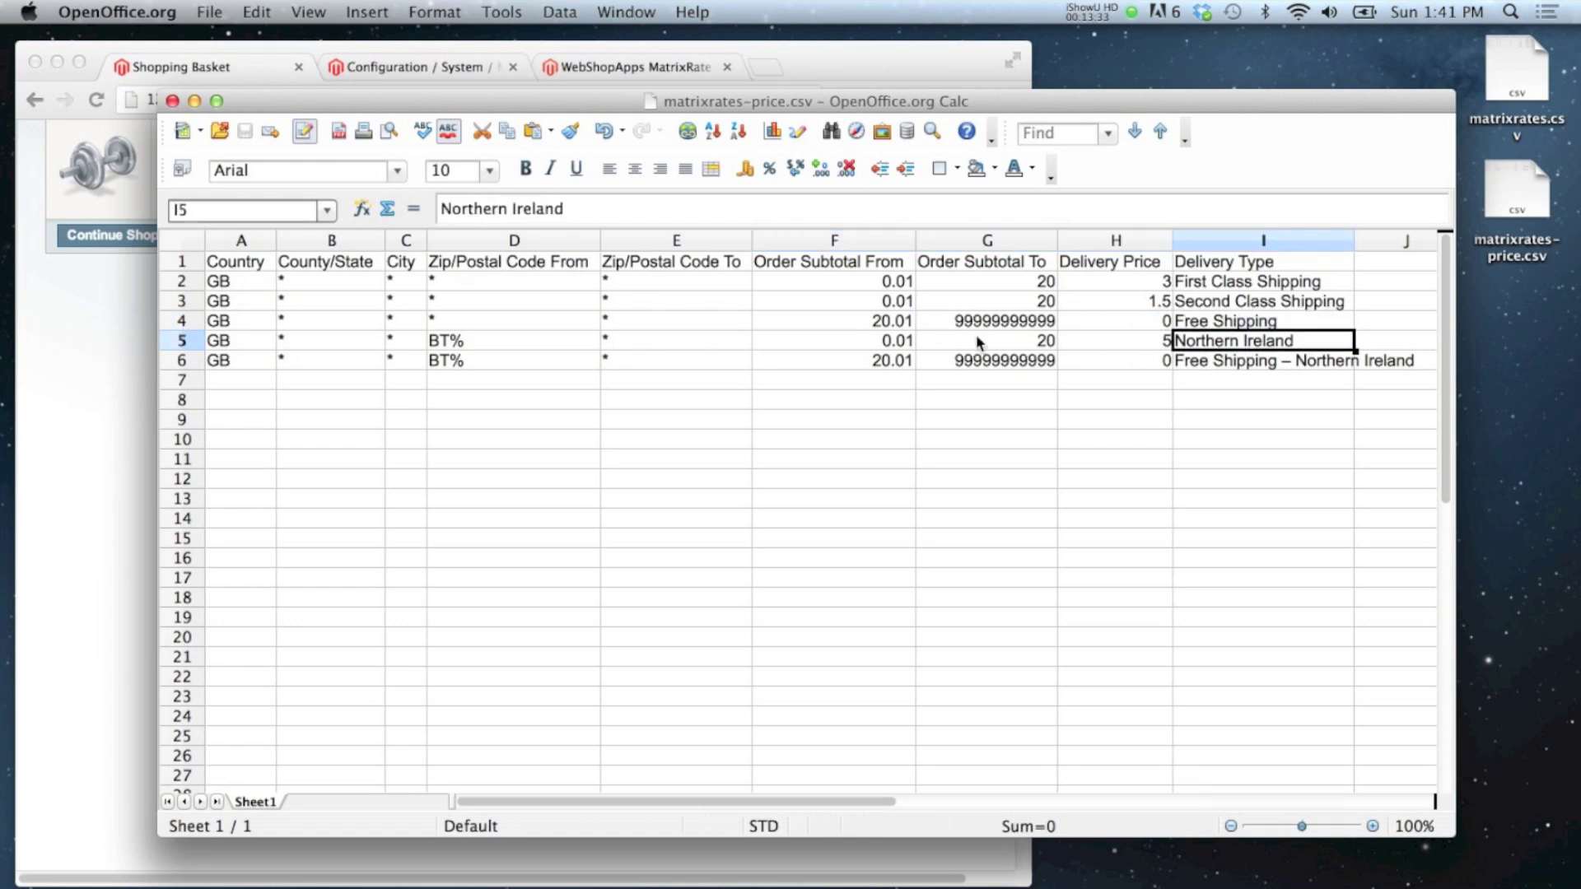
Step: Quote United Kingdom delivery for a BT postcode, then highlight the matching free rate row F6:I6
{"action": "left_click", "coordinate": [122, 362]}
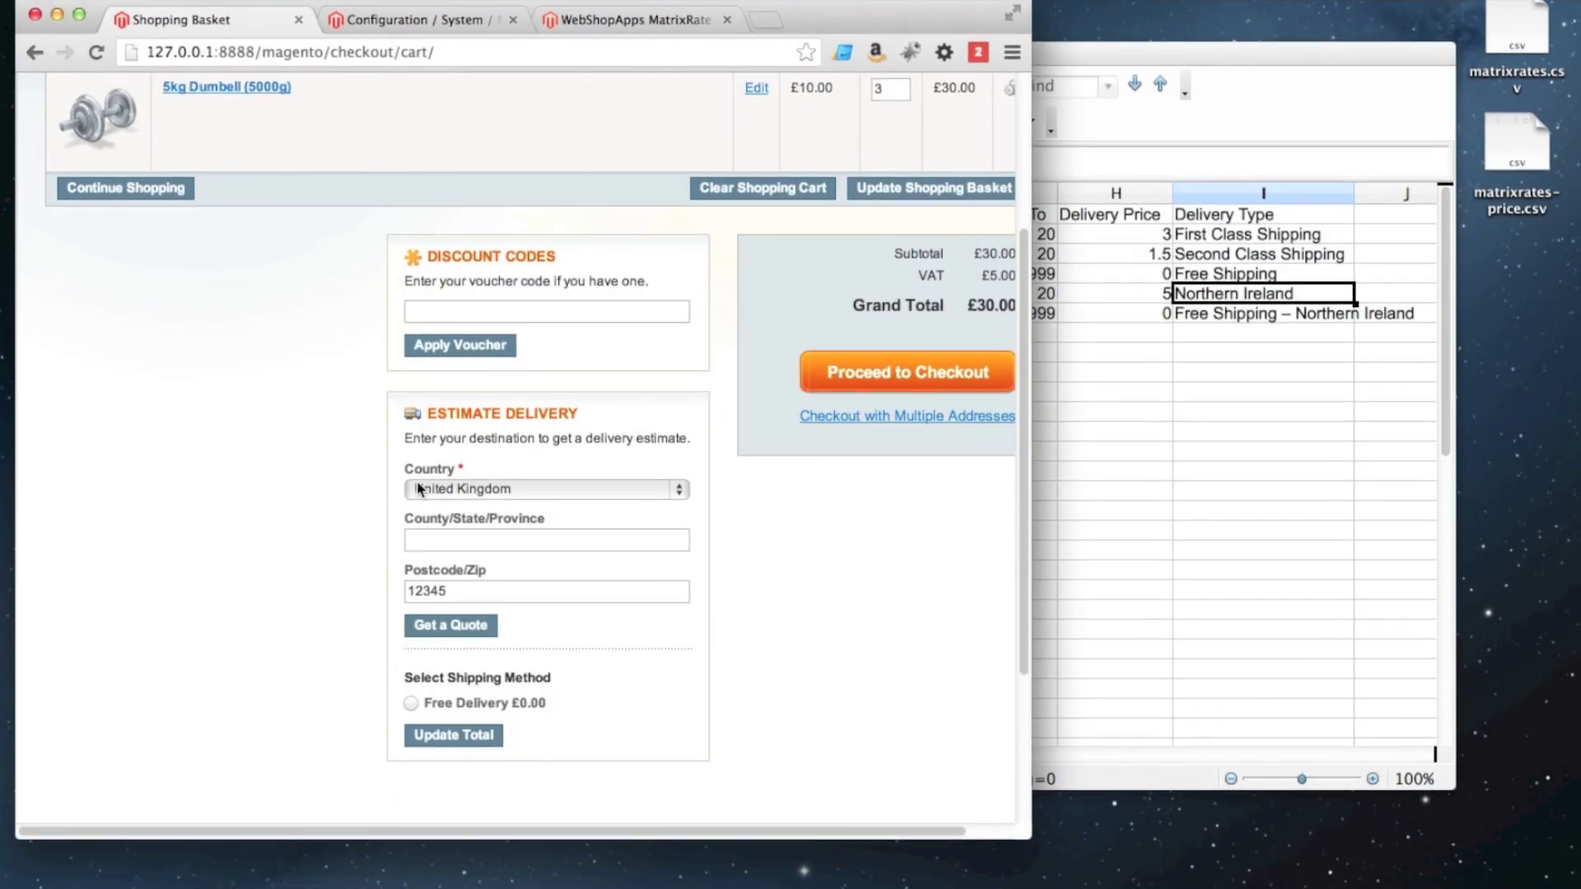
{"action": "left_click", "coordinate": [418, 489]}
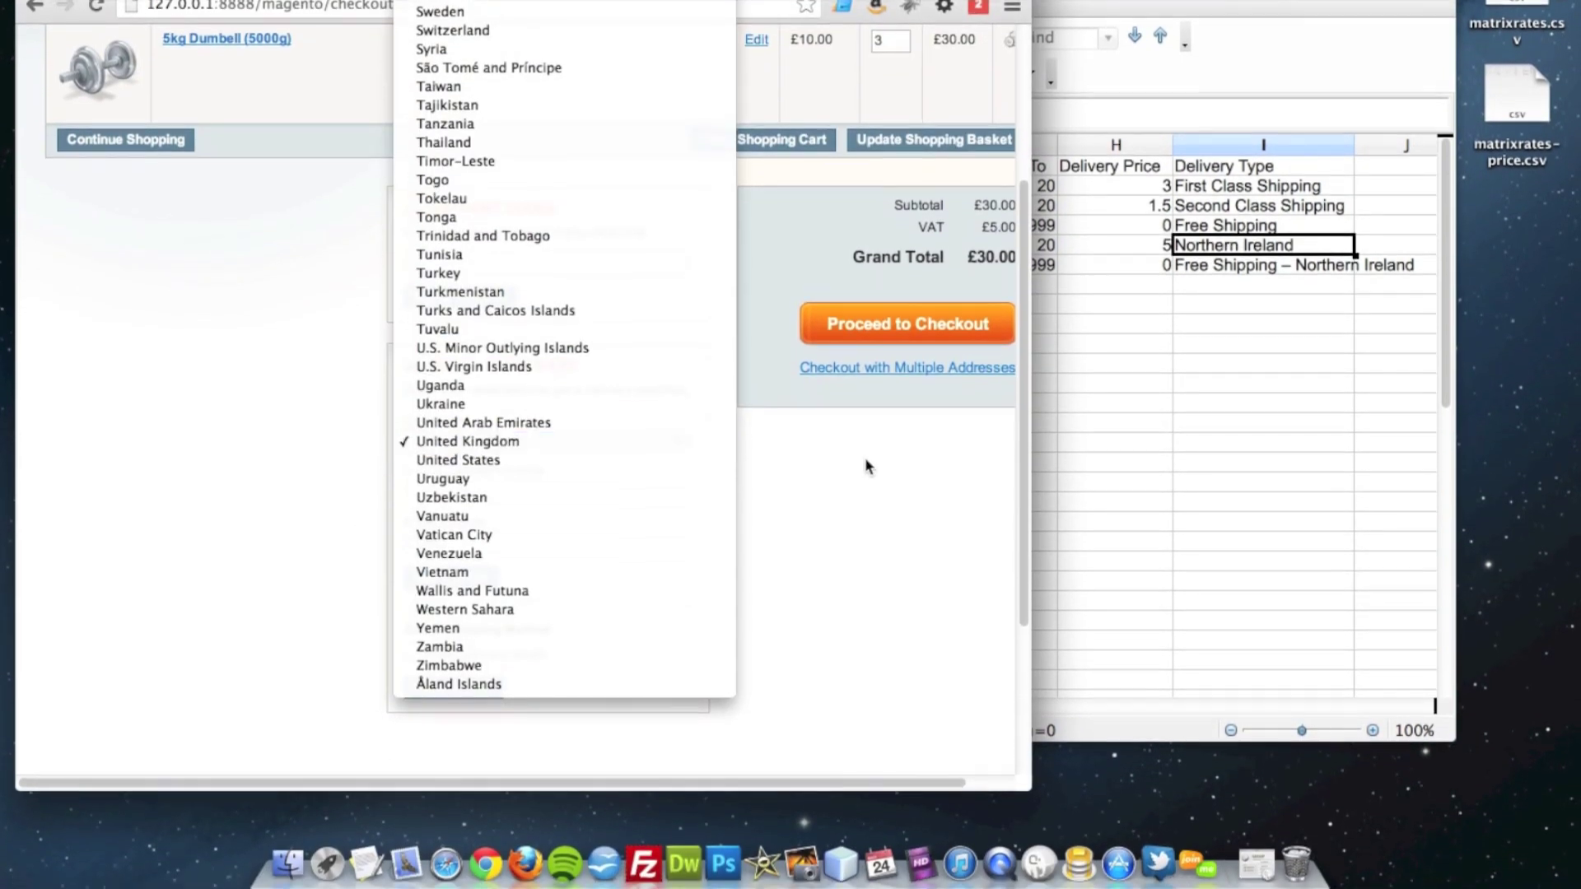
{"action": "left_click", "coordinate": [866, 467]}
{"action": "left_click_drag", "start_coordinate": [449, 537], "coordinate": [410, 539]}
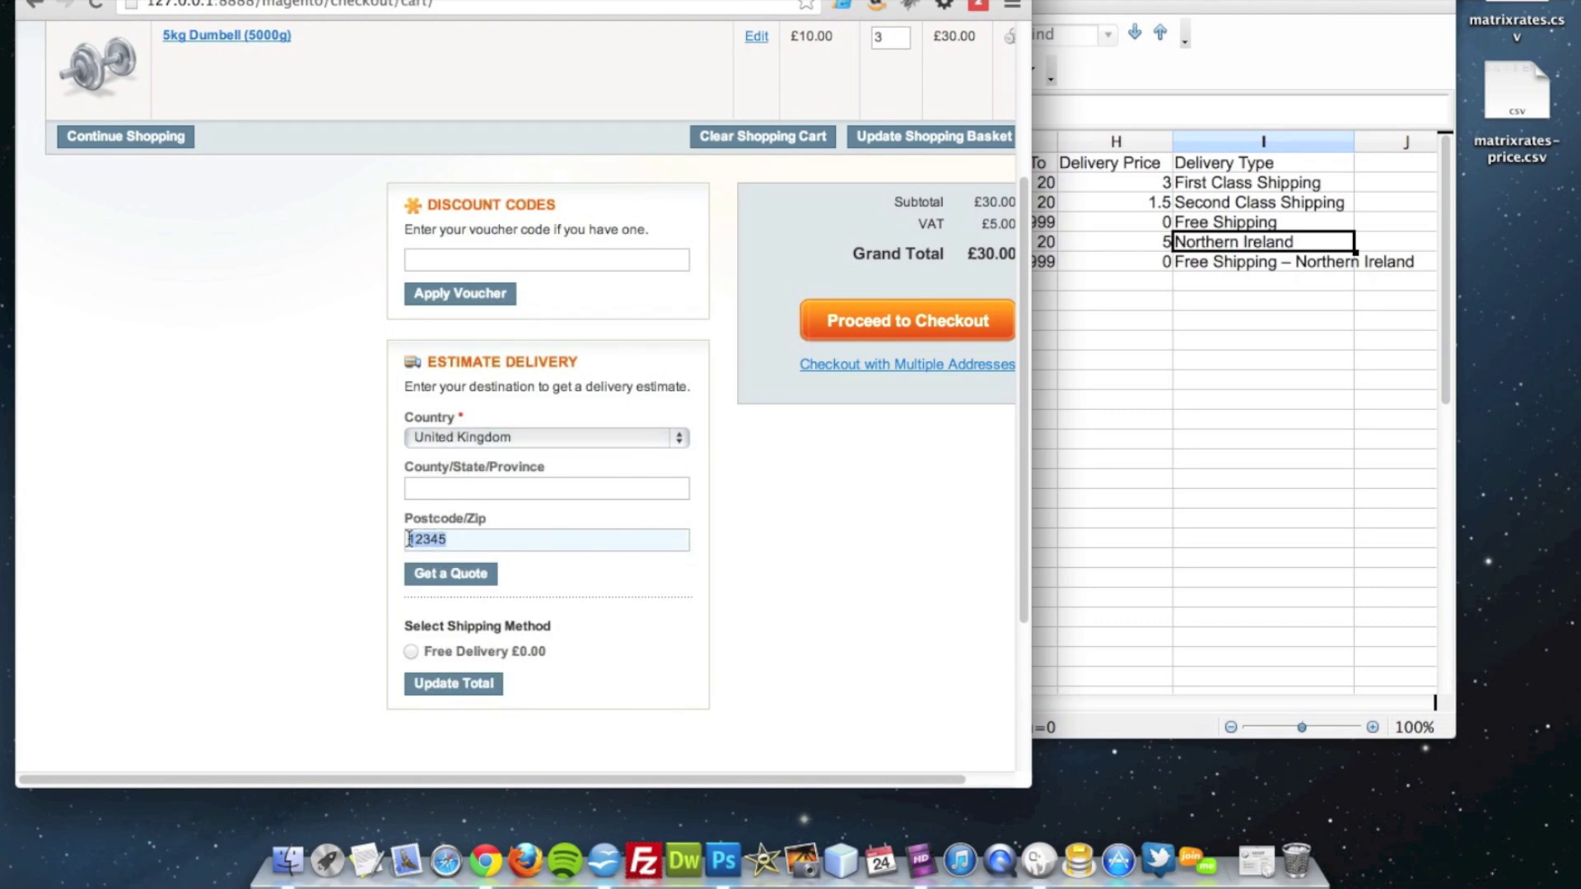
{"action": "type", "text": "BT"}
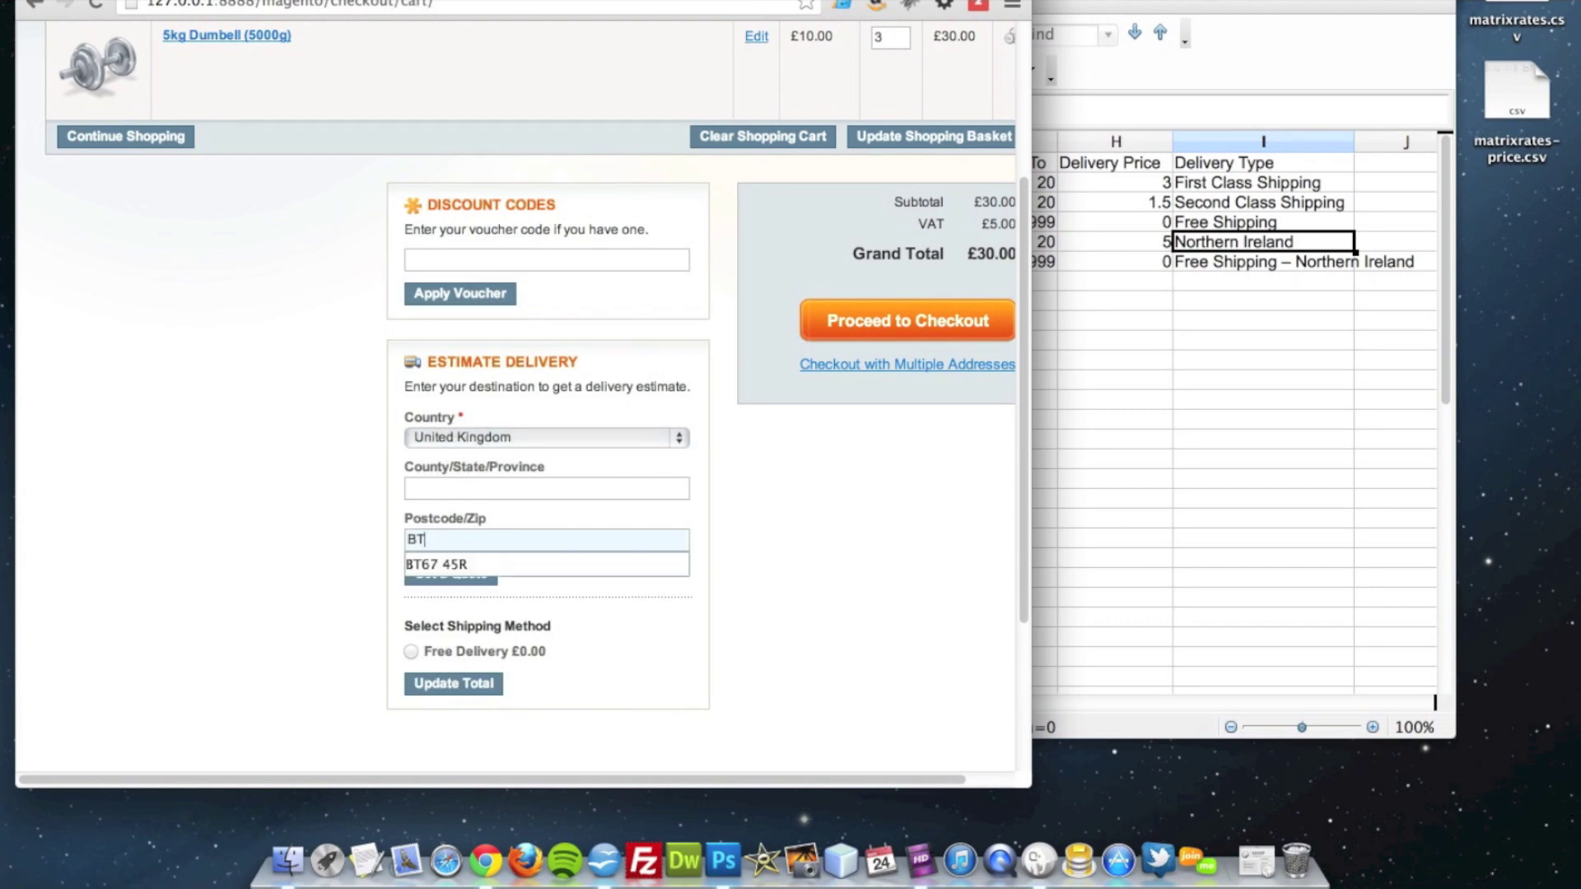
{"action": "type", "text": "230GJ"}
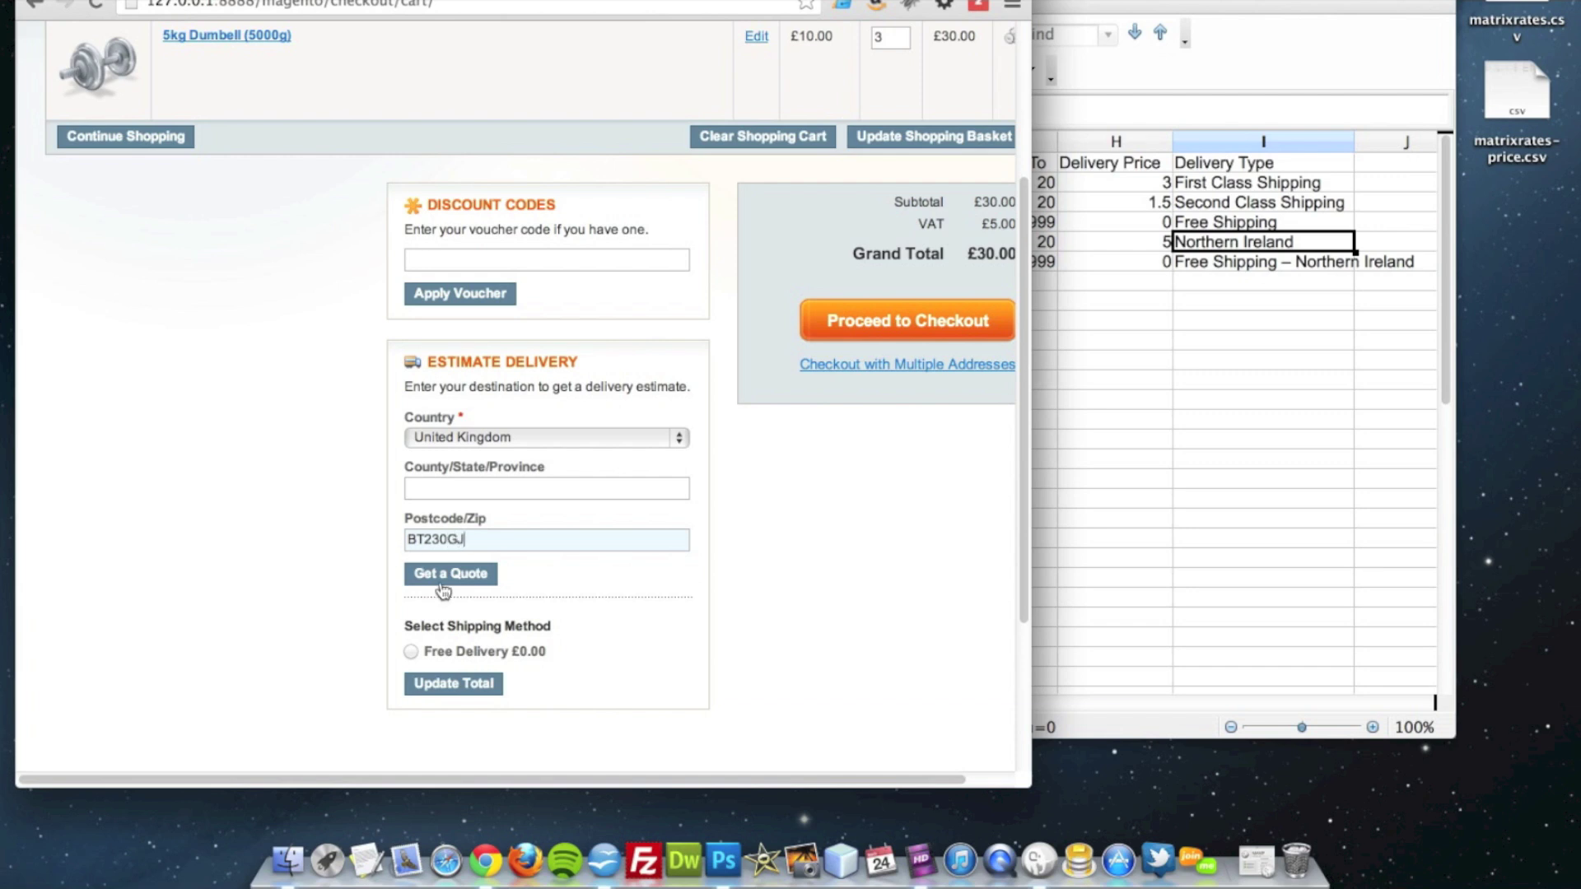
{"action": "left_click", "coordinate": [449, 576]}
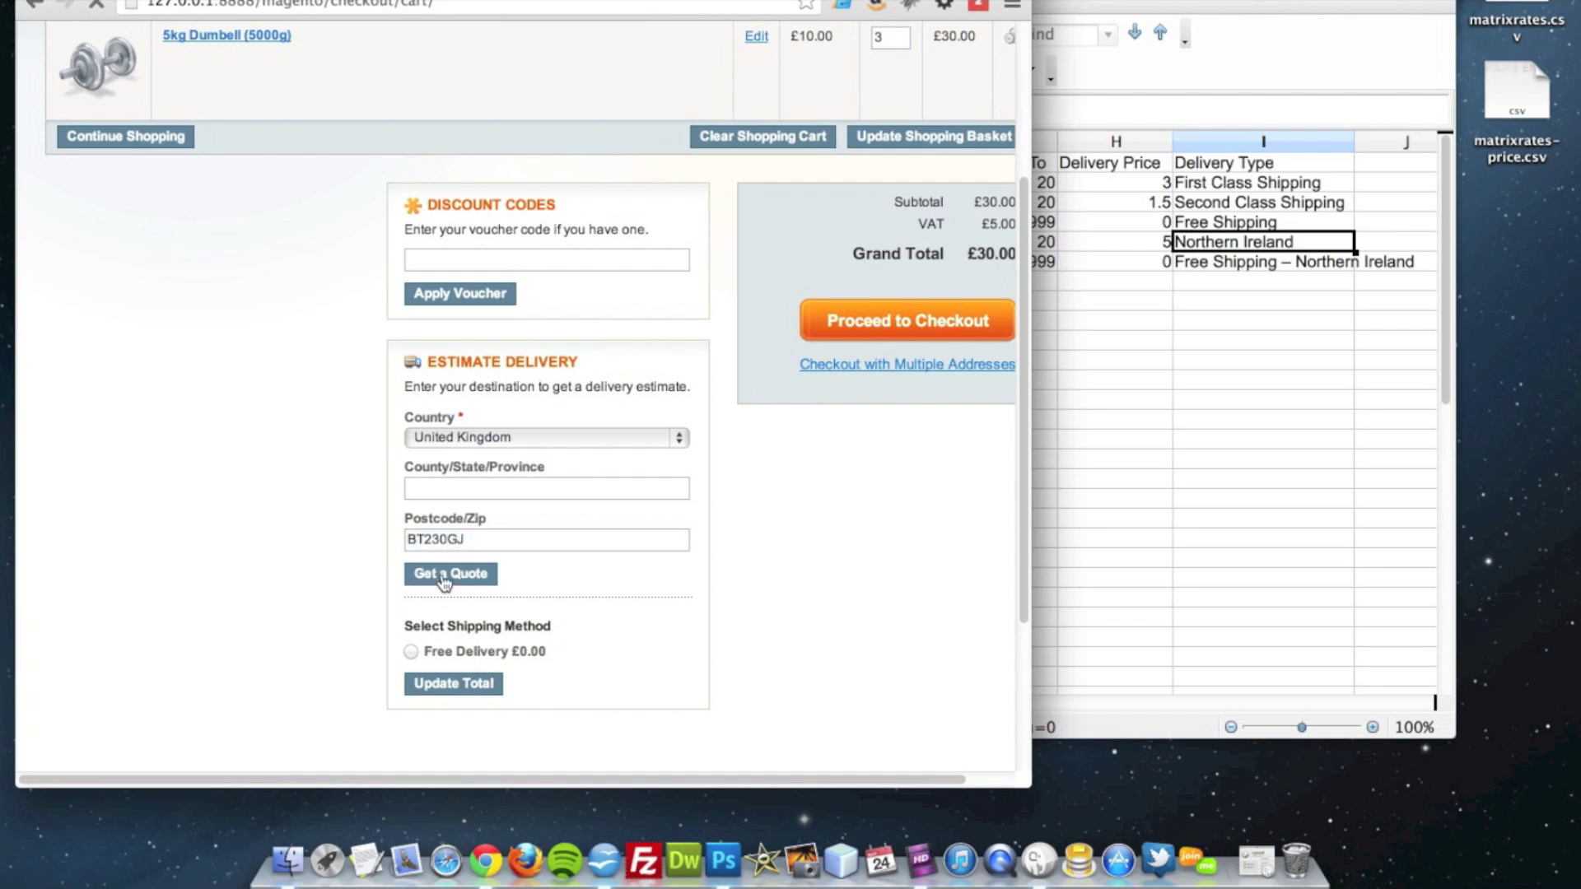
{"action": "scroll", "coordinate": [452, 584], "scroll_direction": "down", "scroll_amount": 3}
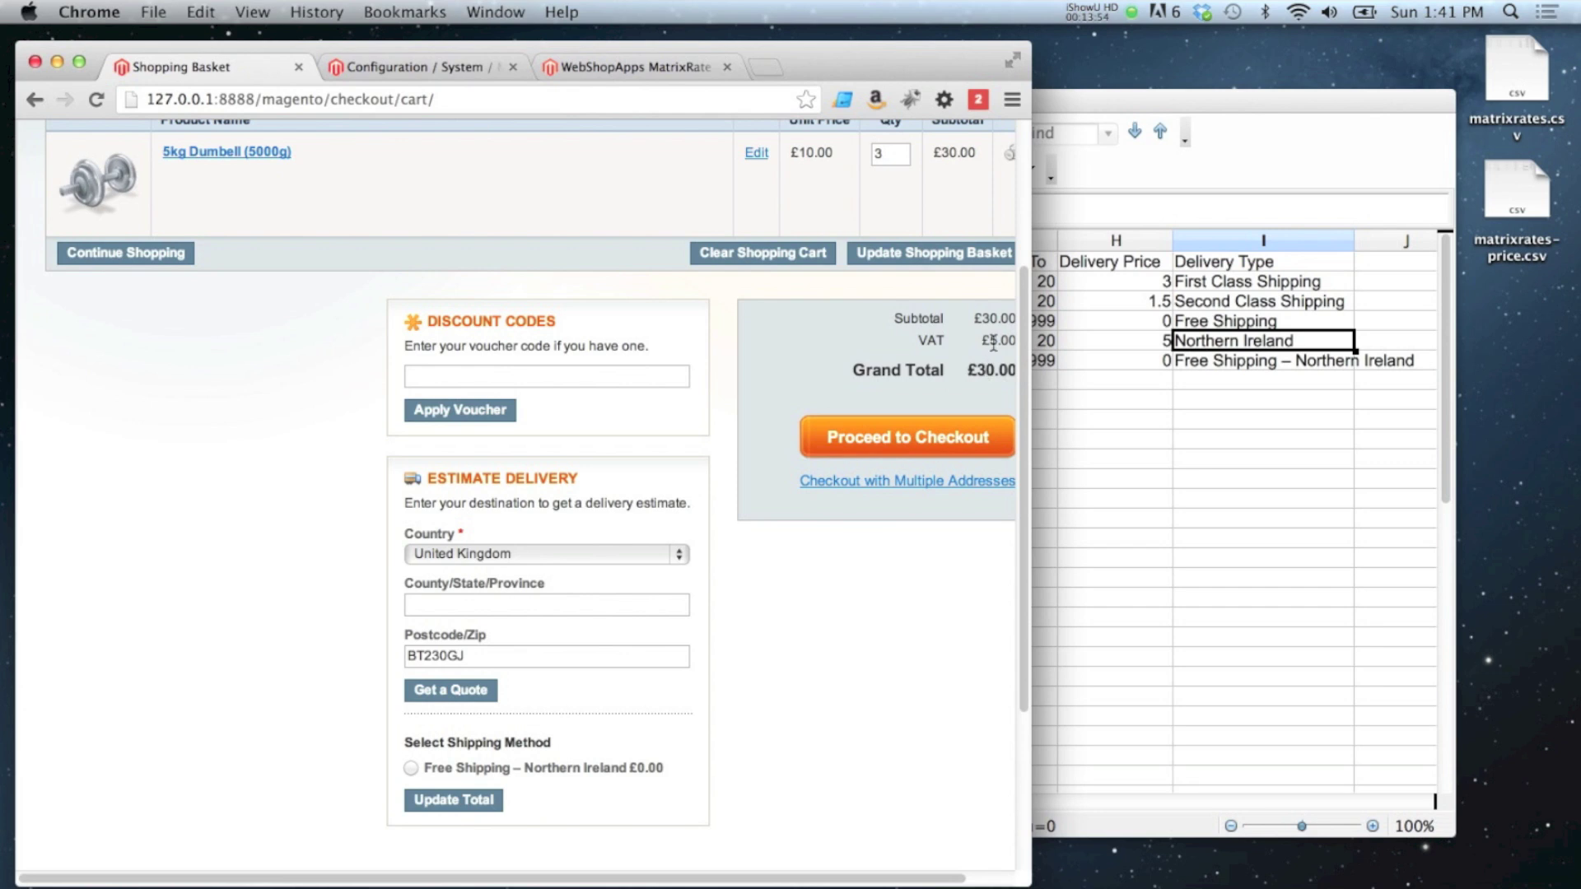
{"action": "left_click", "coordinate": [1134, 361]}
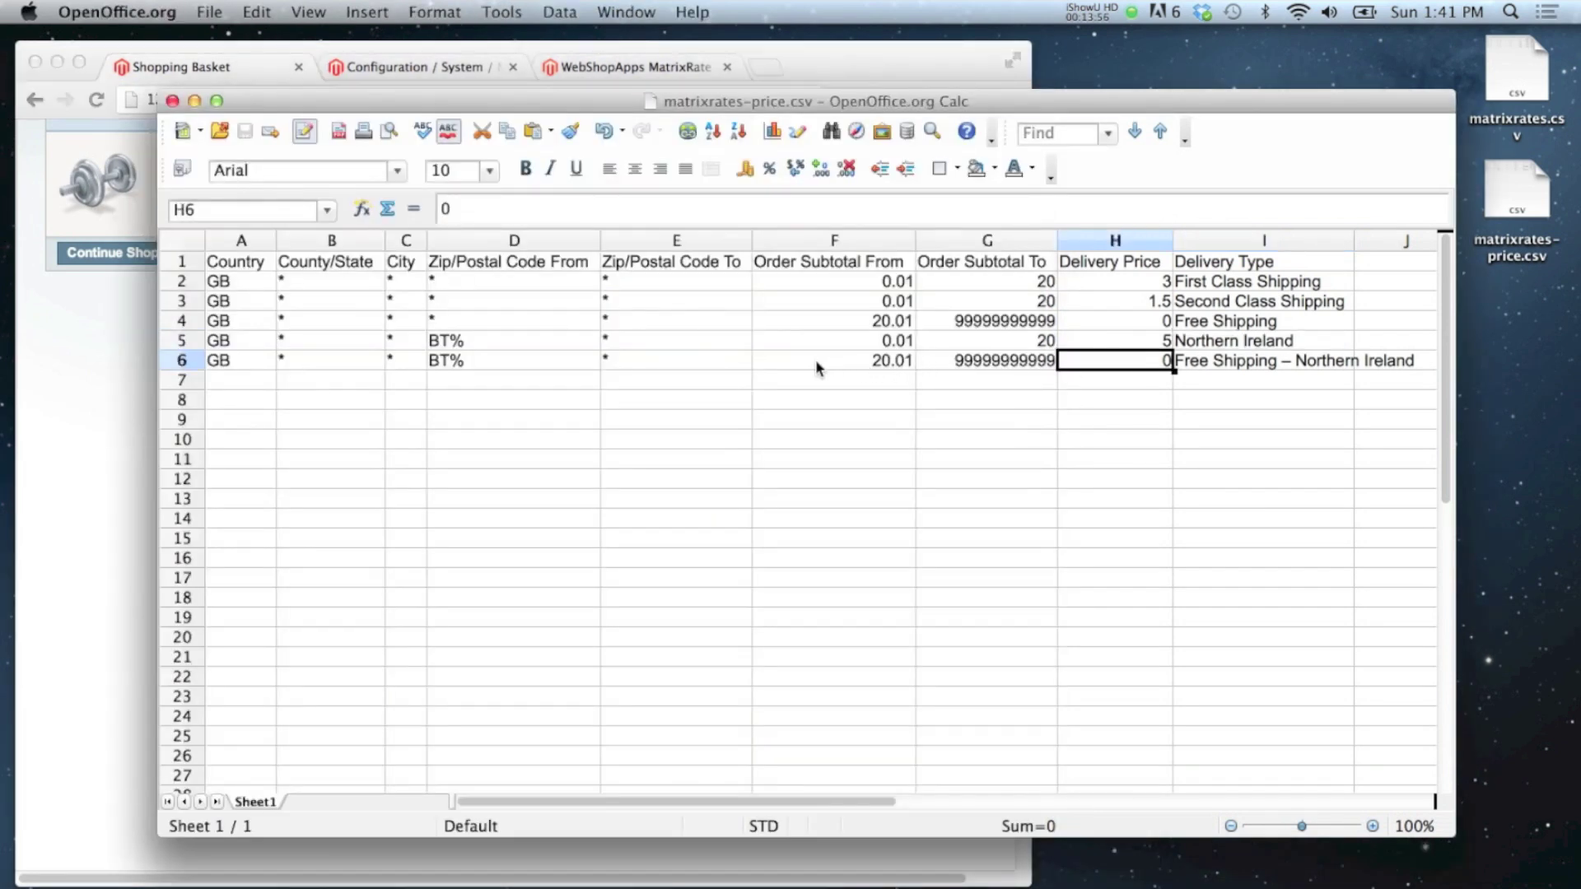
{"action": "left_click_drag", "start_coordinate": [840, 360], "coordinate": [1268, 370]}
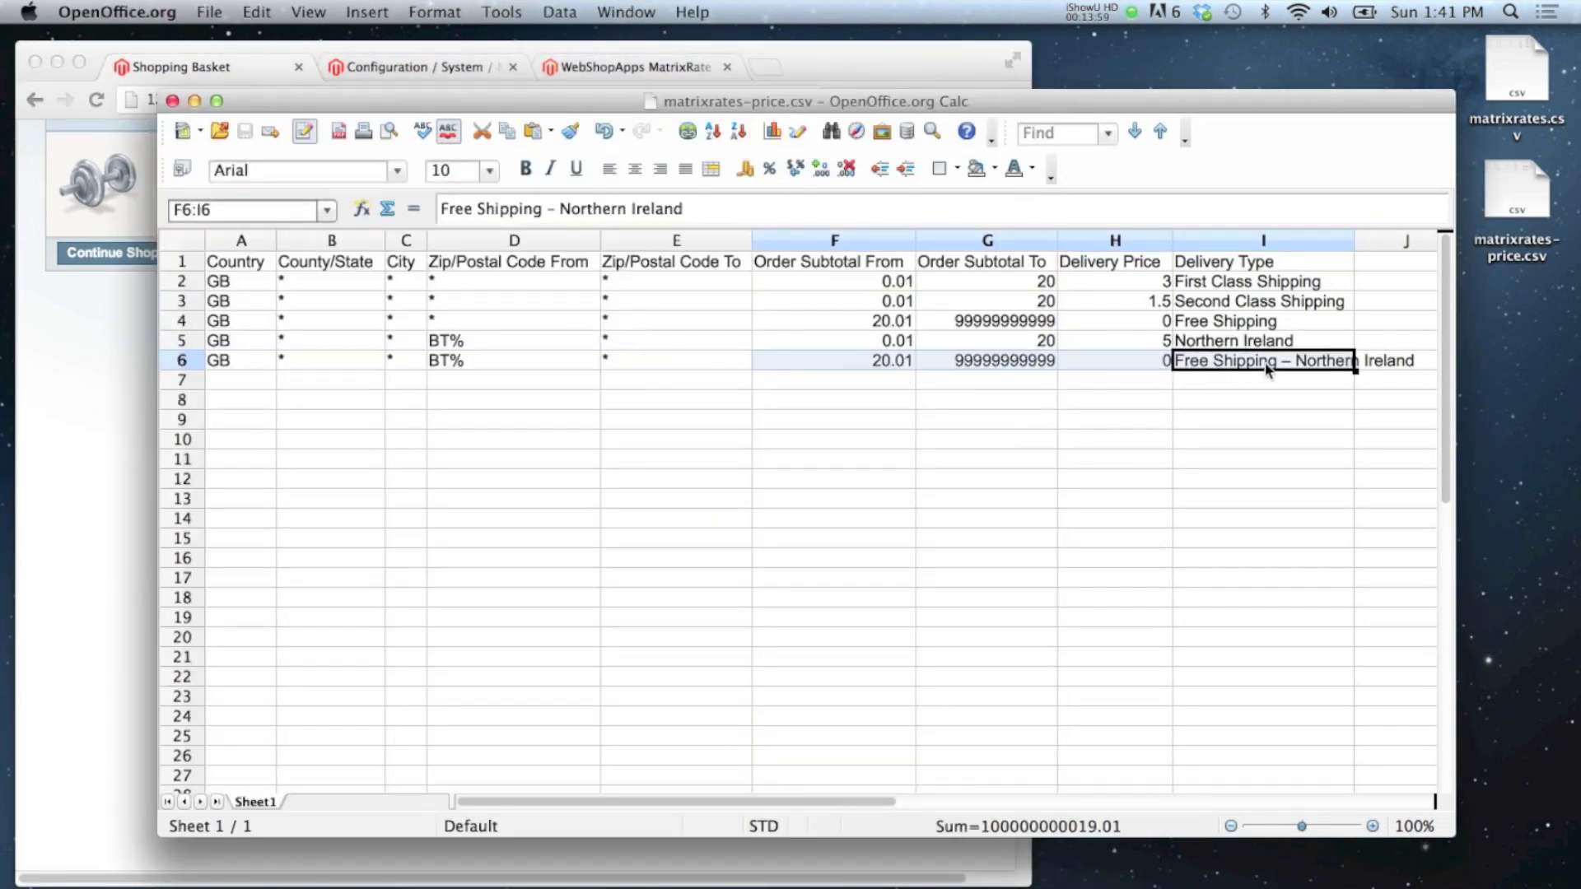
Step: Change the dumbbell quantity to 2 and update the basket
{"action": "left_click", "coordinate": [68, 382]}
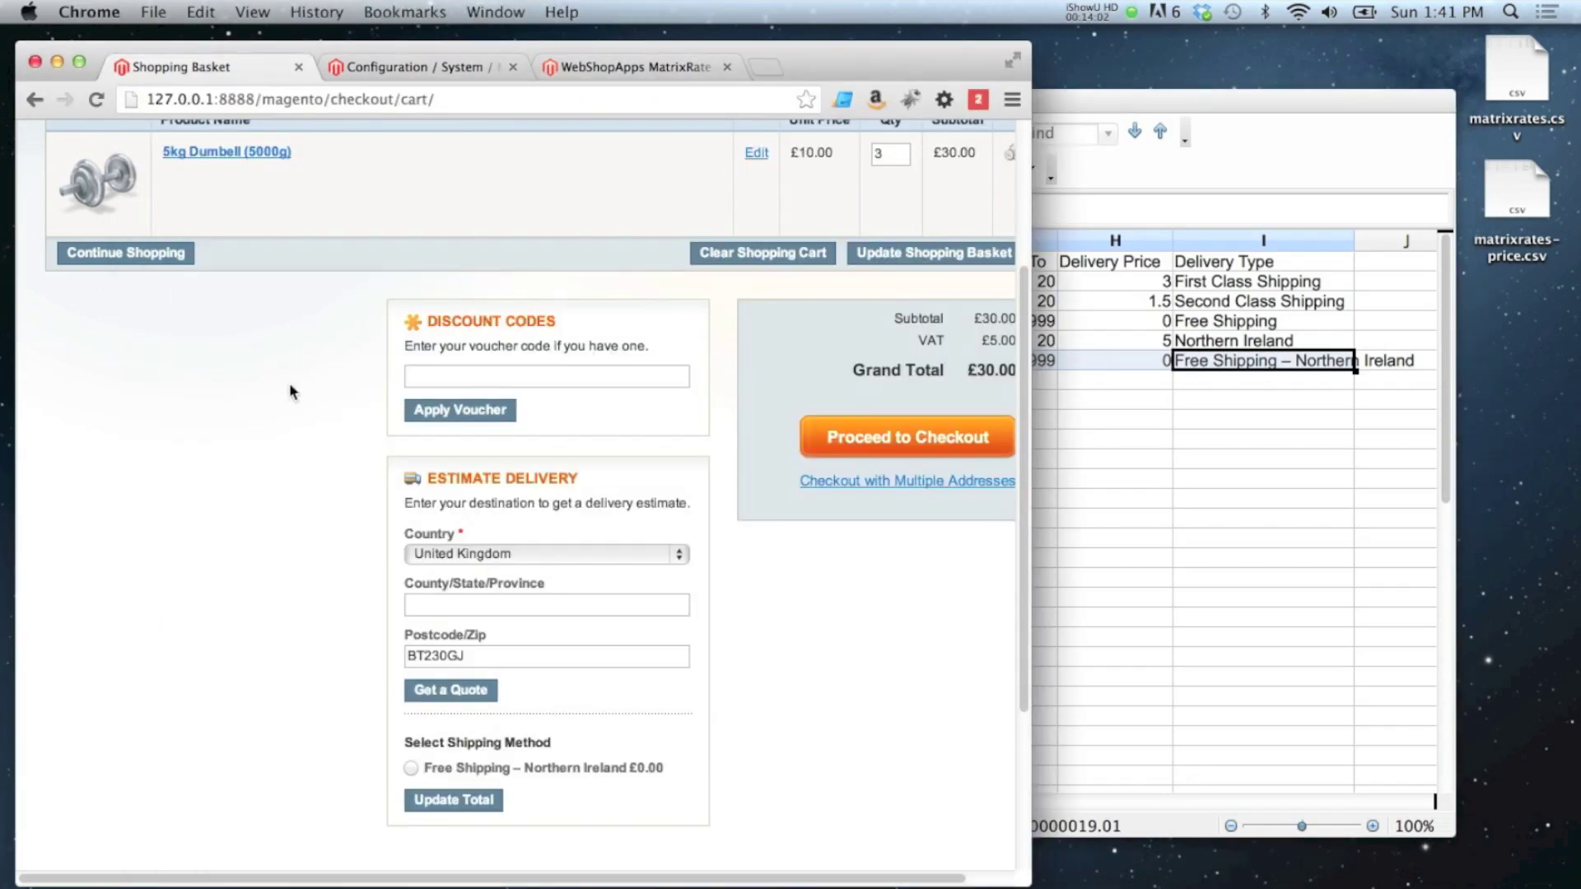
{"action": "scroll", "coordinate": [859, 330], "scroll_direction": "up", "scroll_amount": 3}
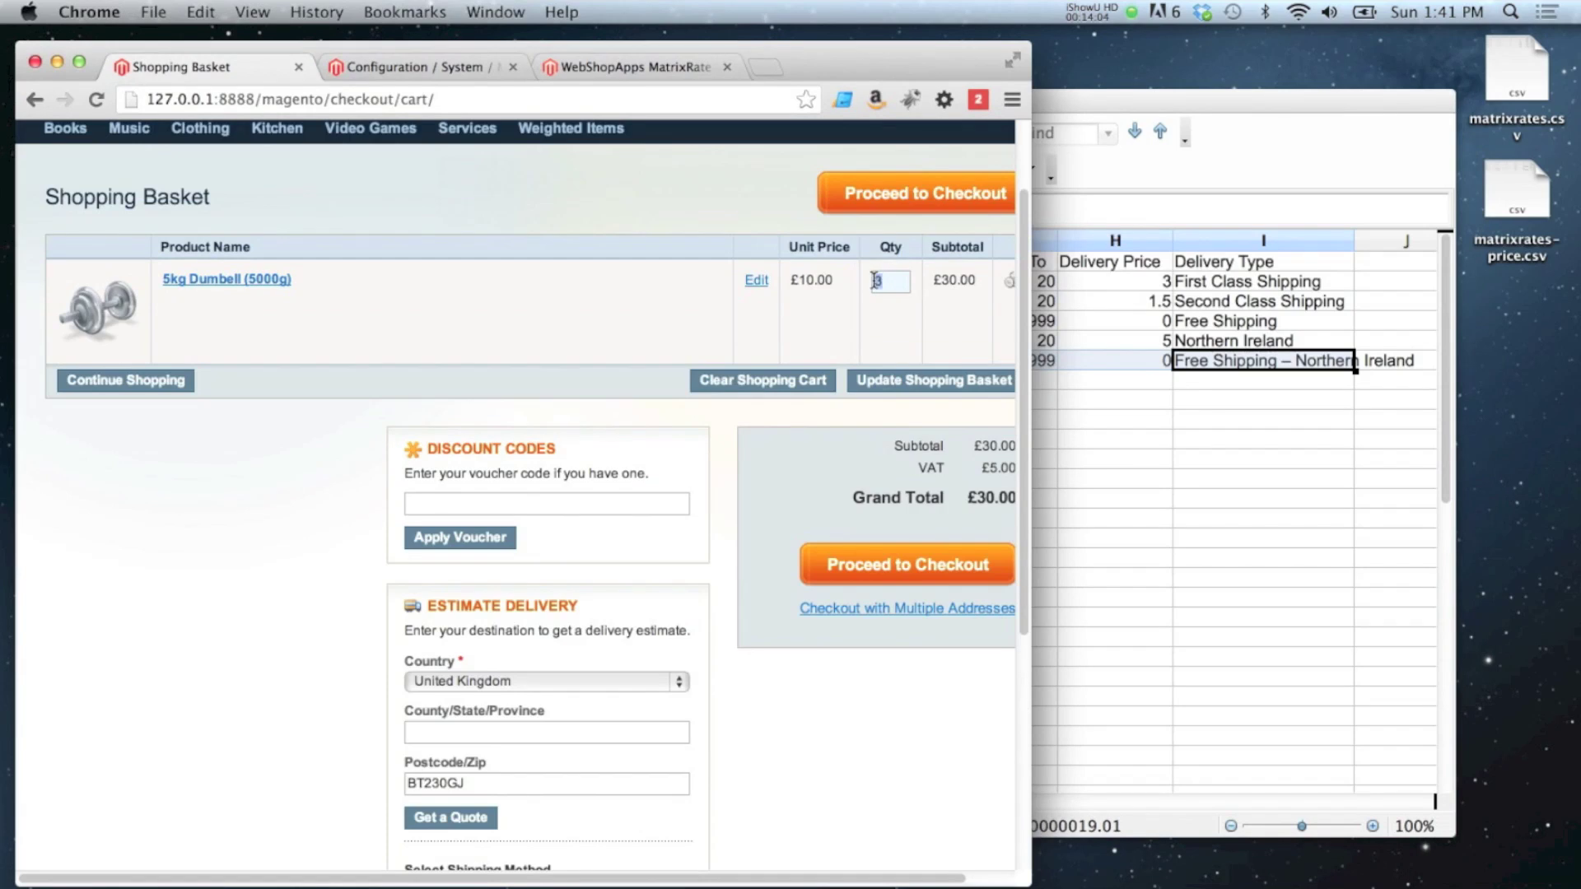
{"action": "type", "text": "2"}
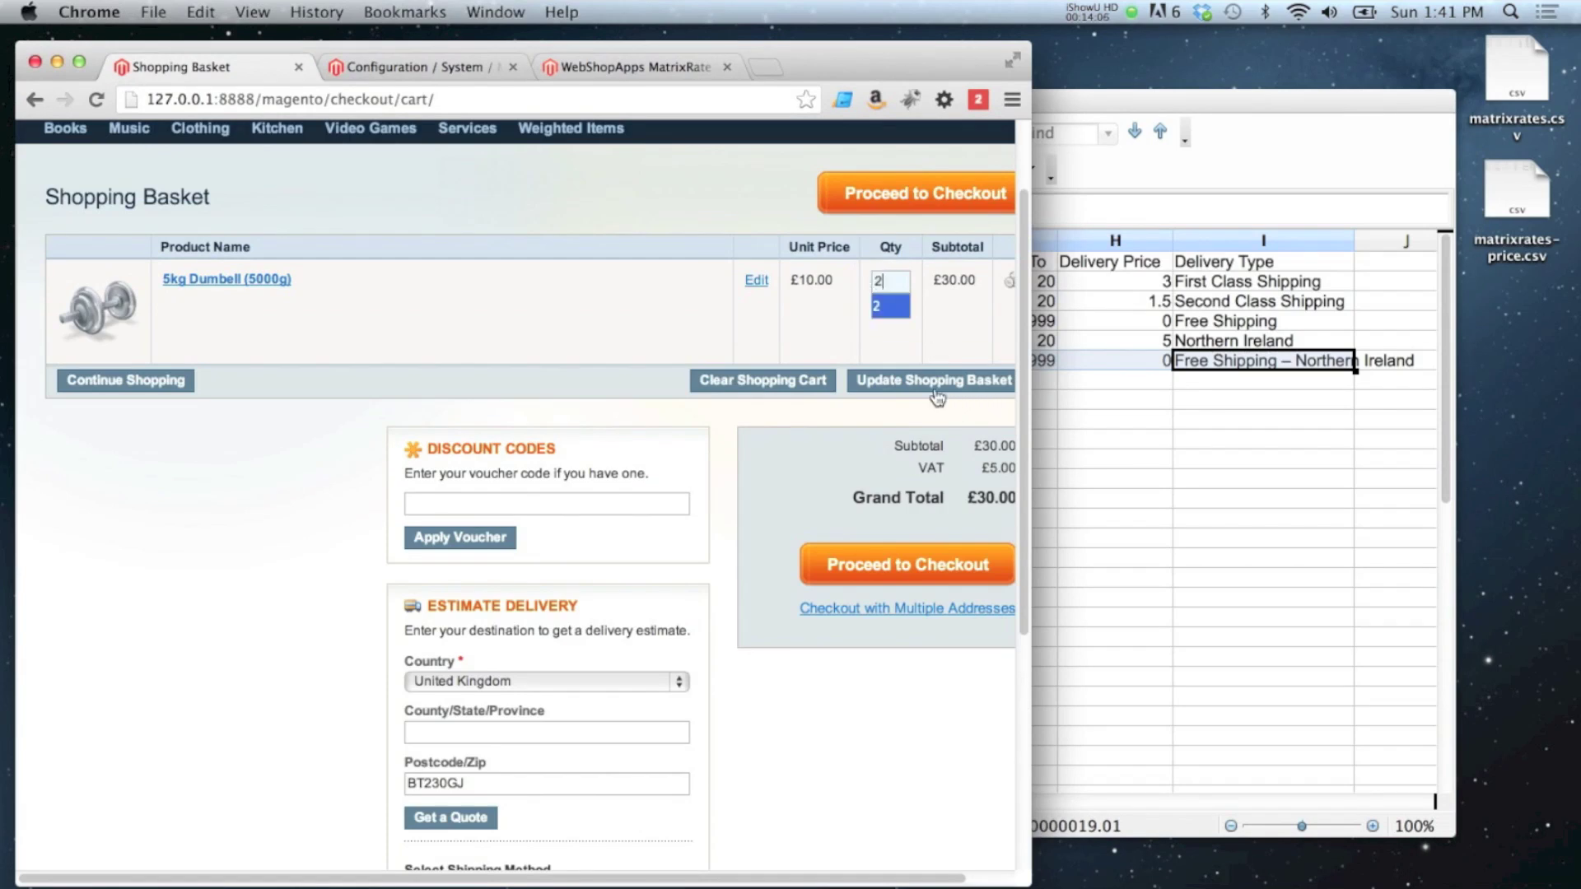
{"action": "left_click", "coordinate": [934, 383]}
{"action": "scroll", "coordinate": [739, 379], "scroll_direction": "down", "scroll_amount": 6}
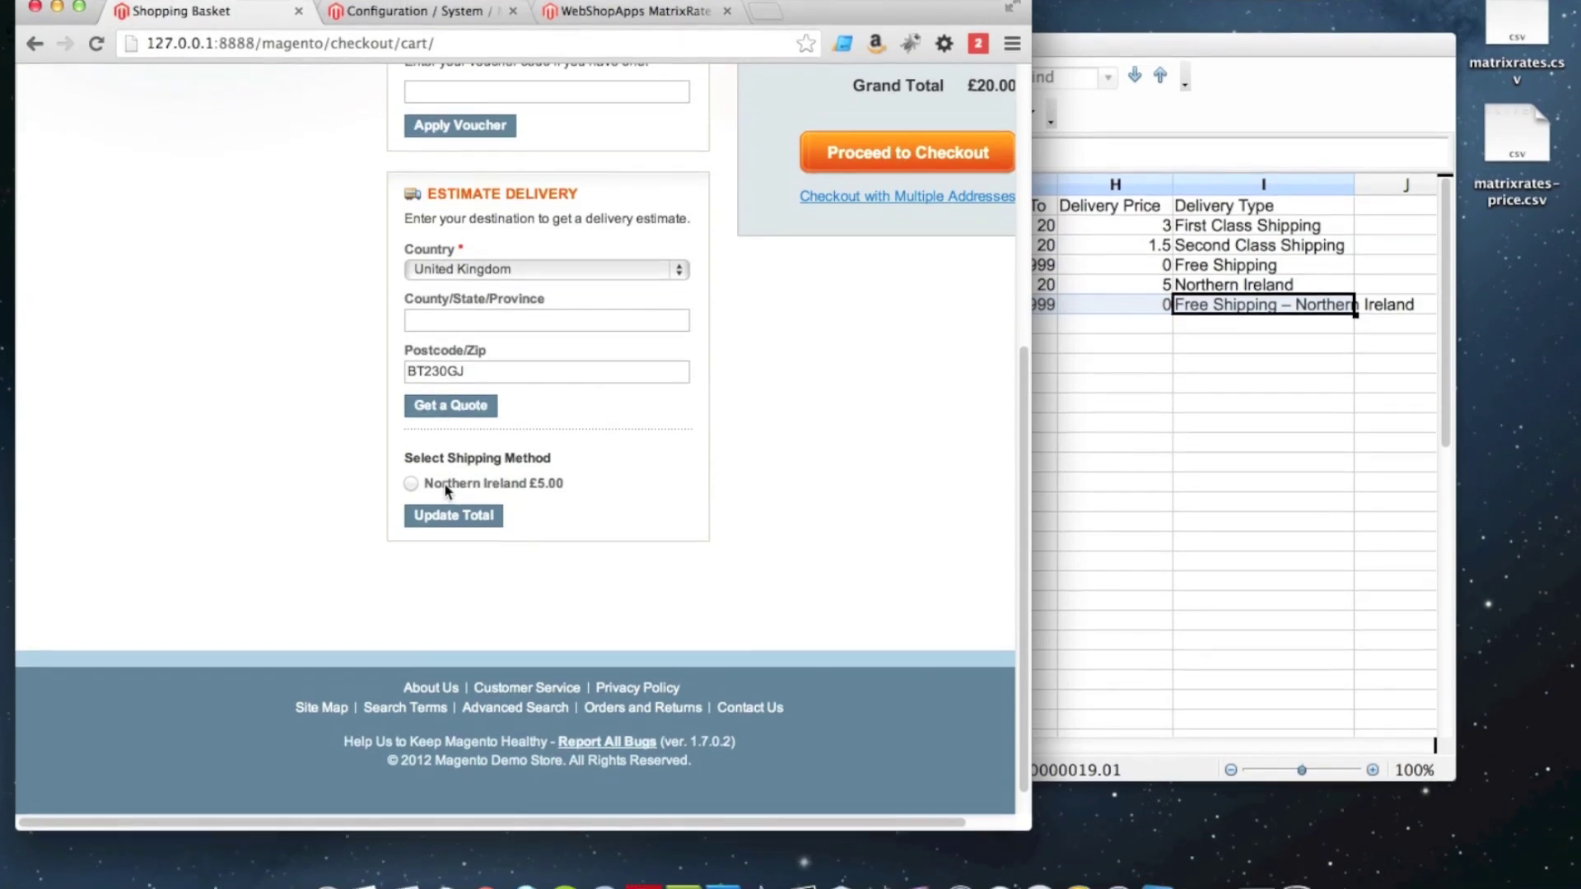
Step: Check the £5.00 quote against row 5's subtotal limit 20, price 5 and Northern Ireland type
{"action": "left_click", "coordinate": [1197, 478]}
{"action": "left_click", "coordinate": [1197, 421]}
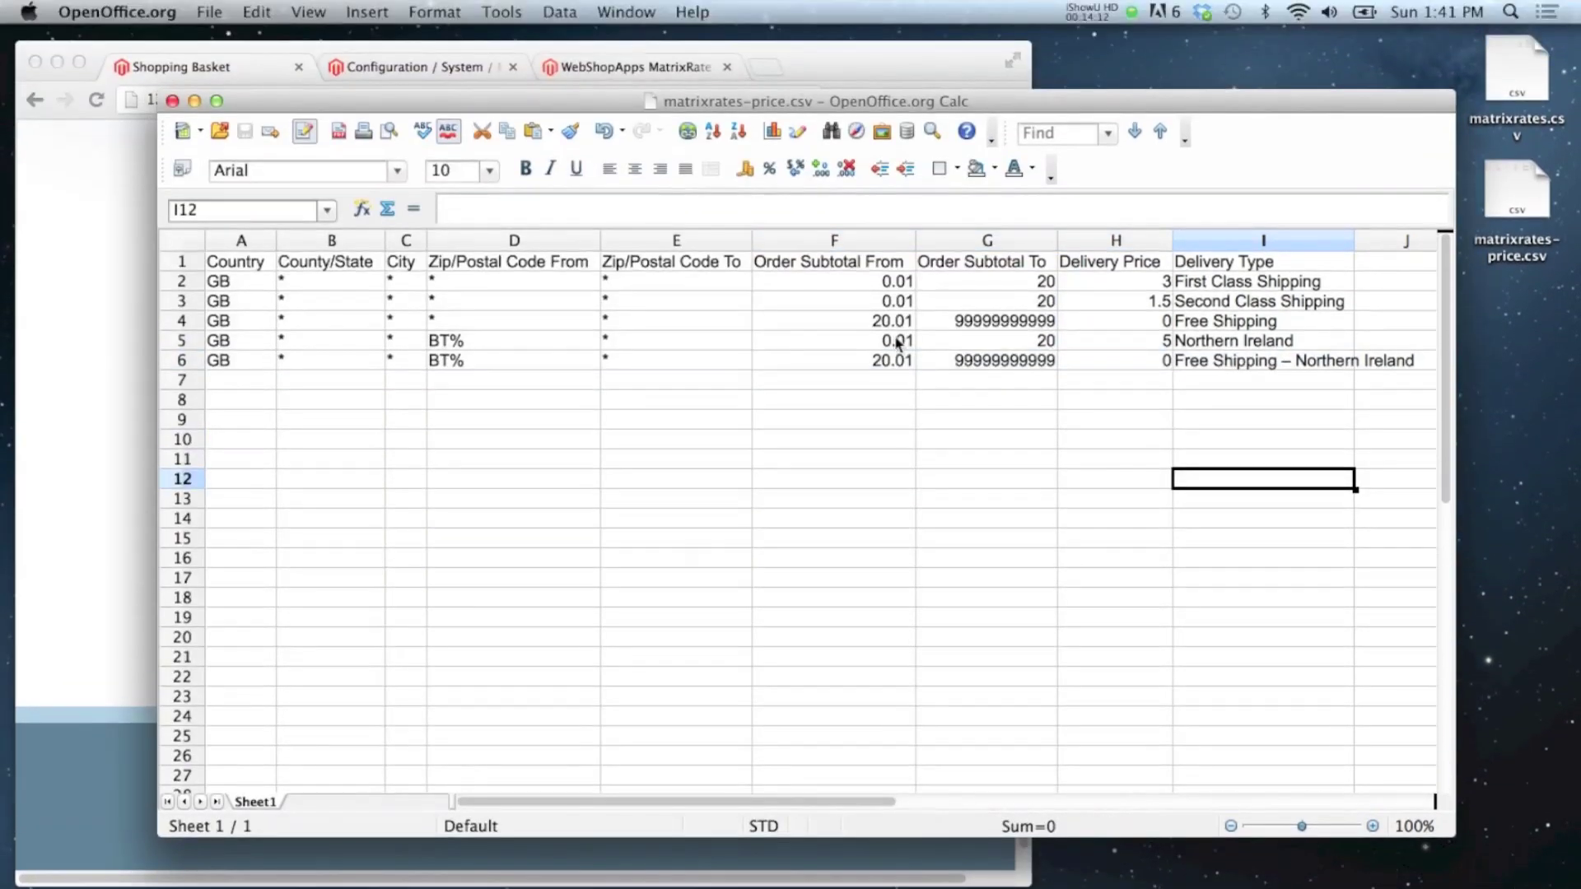
{"action": "left_click", "coordinate": [1018, 347]}
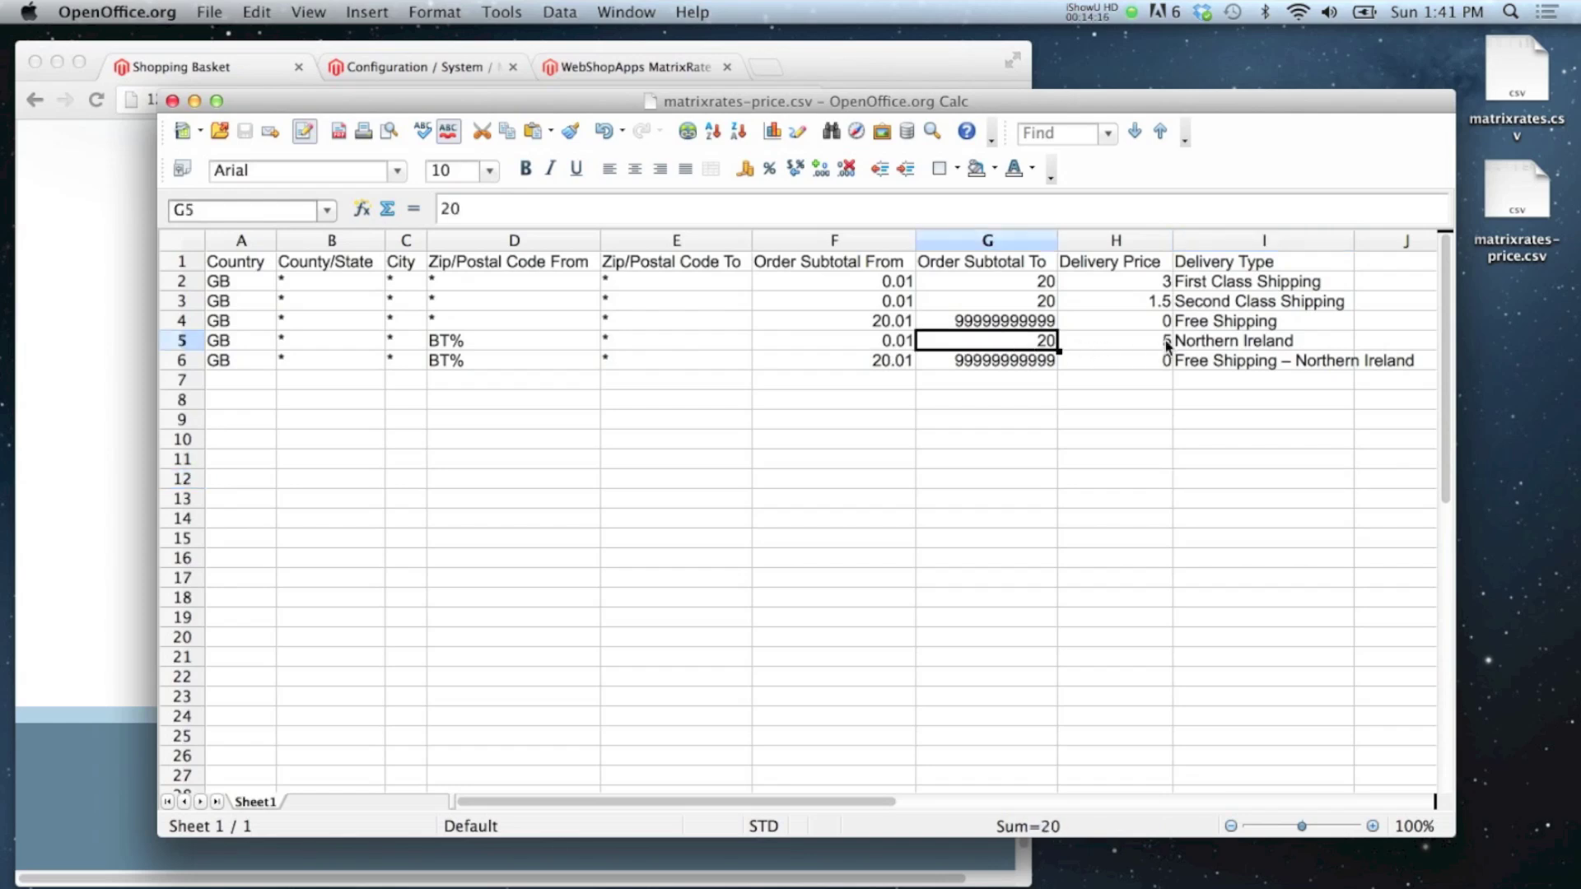
{"action": "left_click", "coordinate": [1235, 344]}
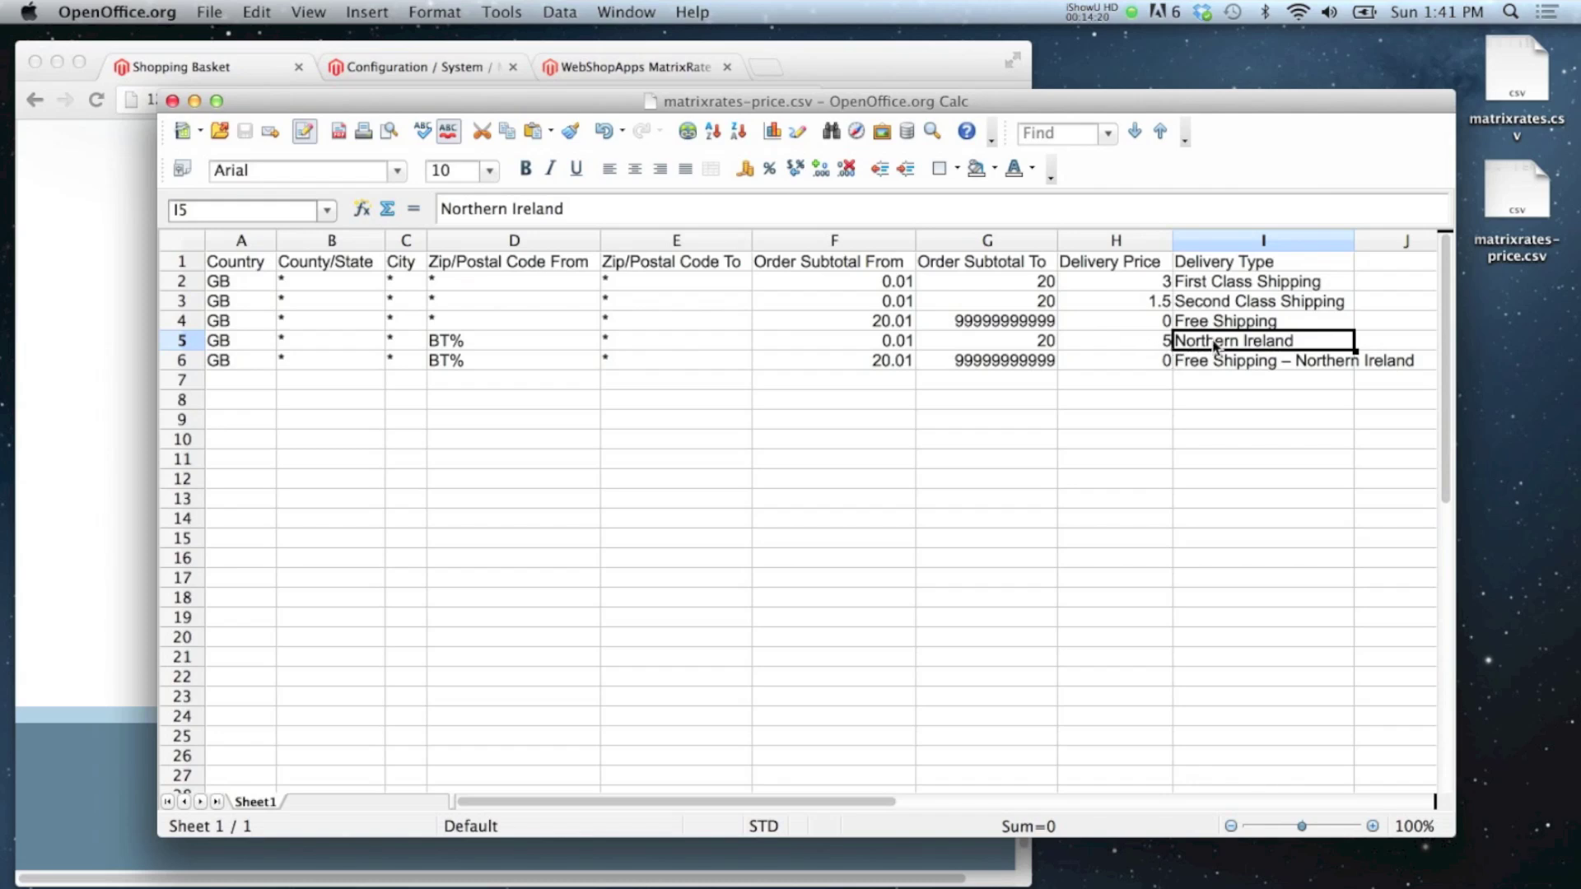
{"action": "left_click", "coordinate": [1147, 347]}
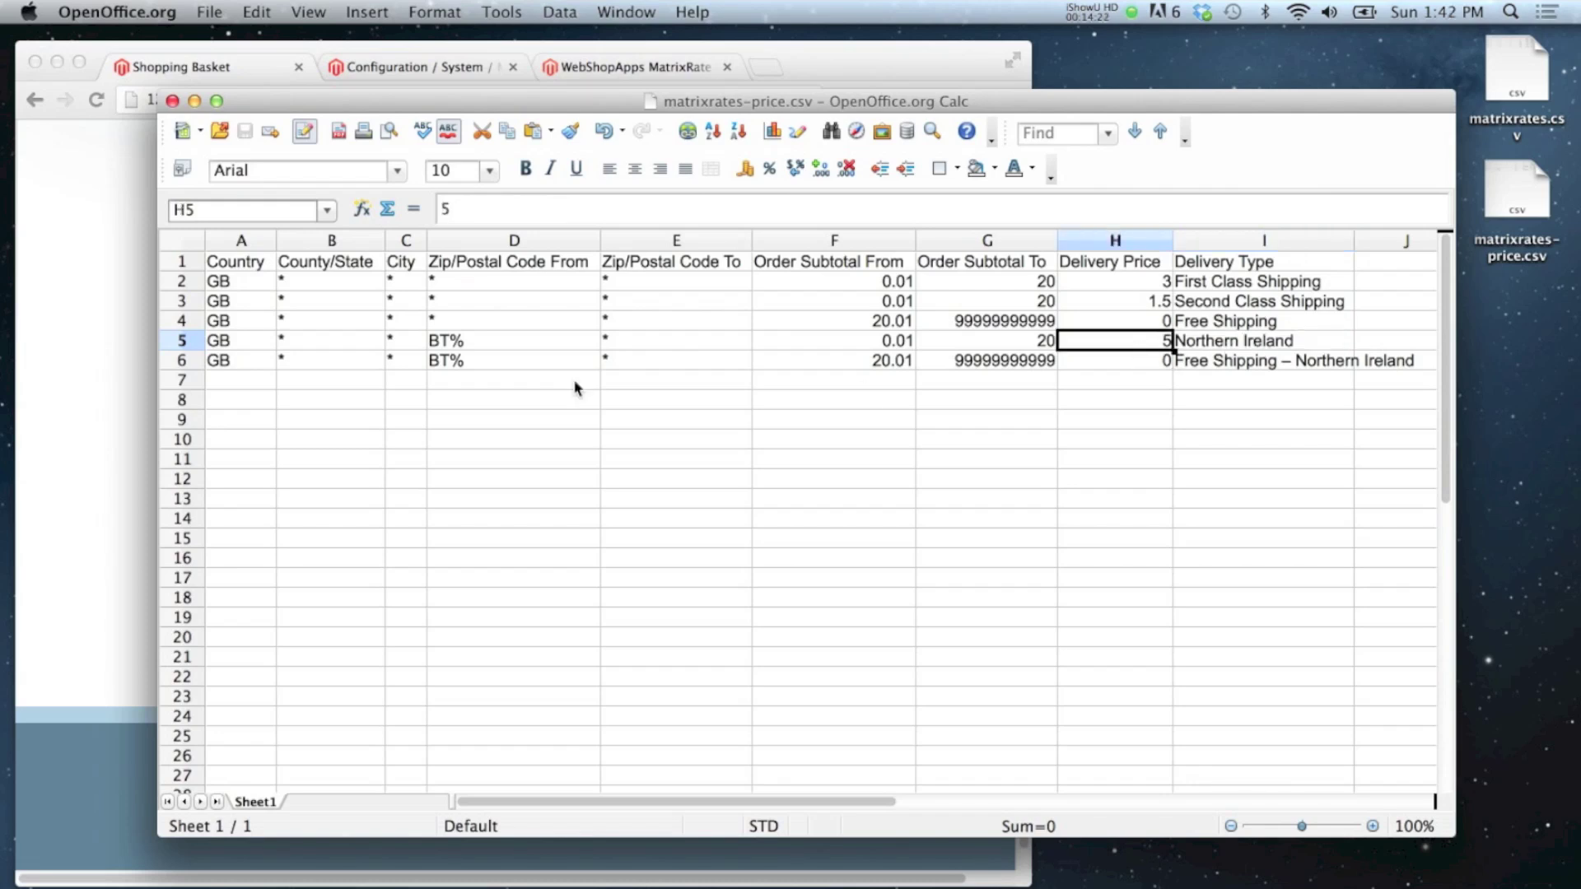
{"action": "left_click", "coordinate": [132, 388]}
{"action": "left_click", "coordinate": [1210, 380]}
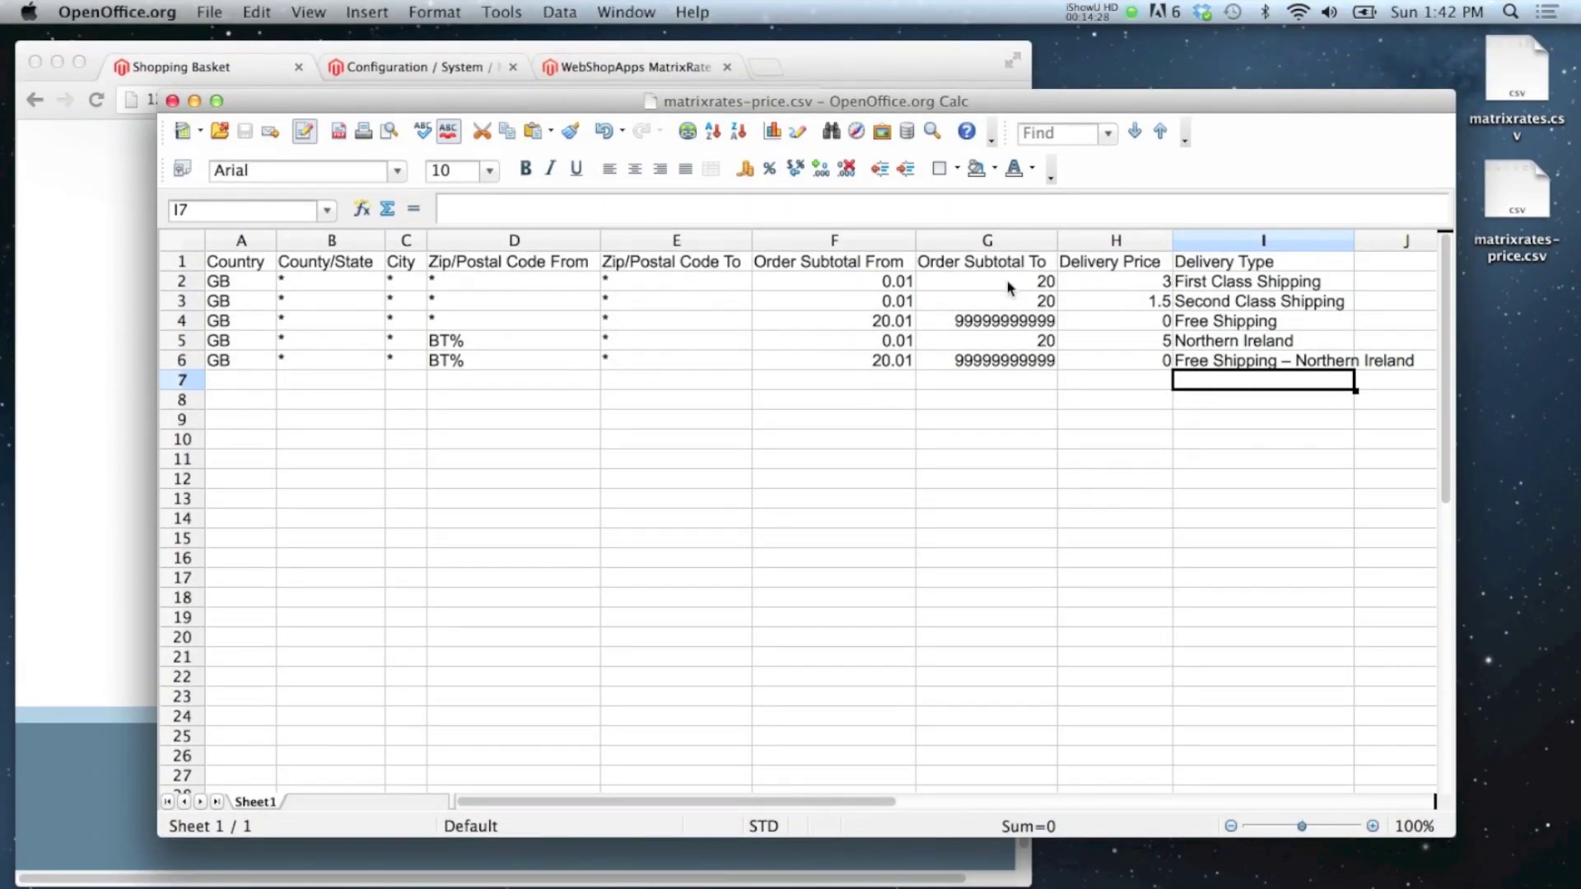
{"action": "left_click", "coordinate": [81, 363]}
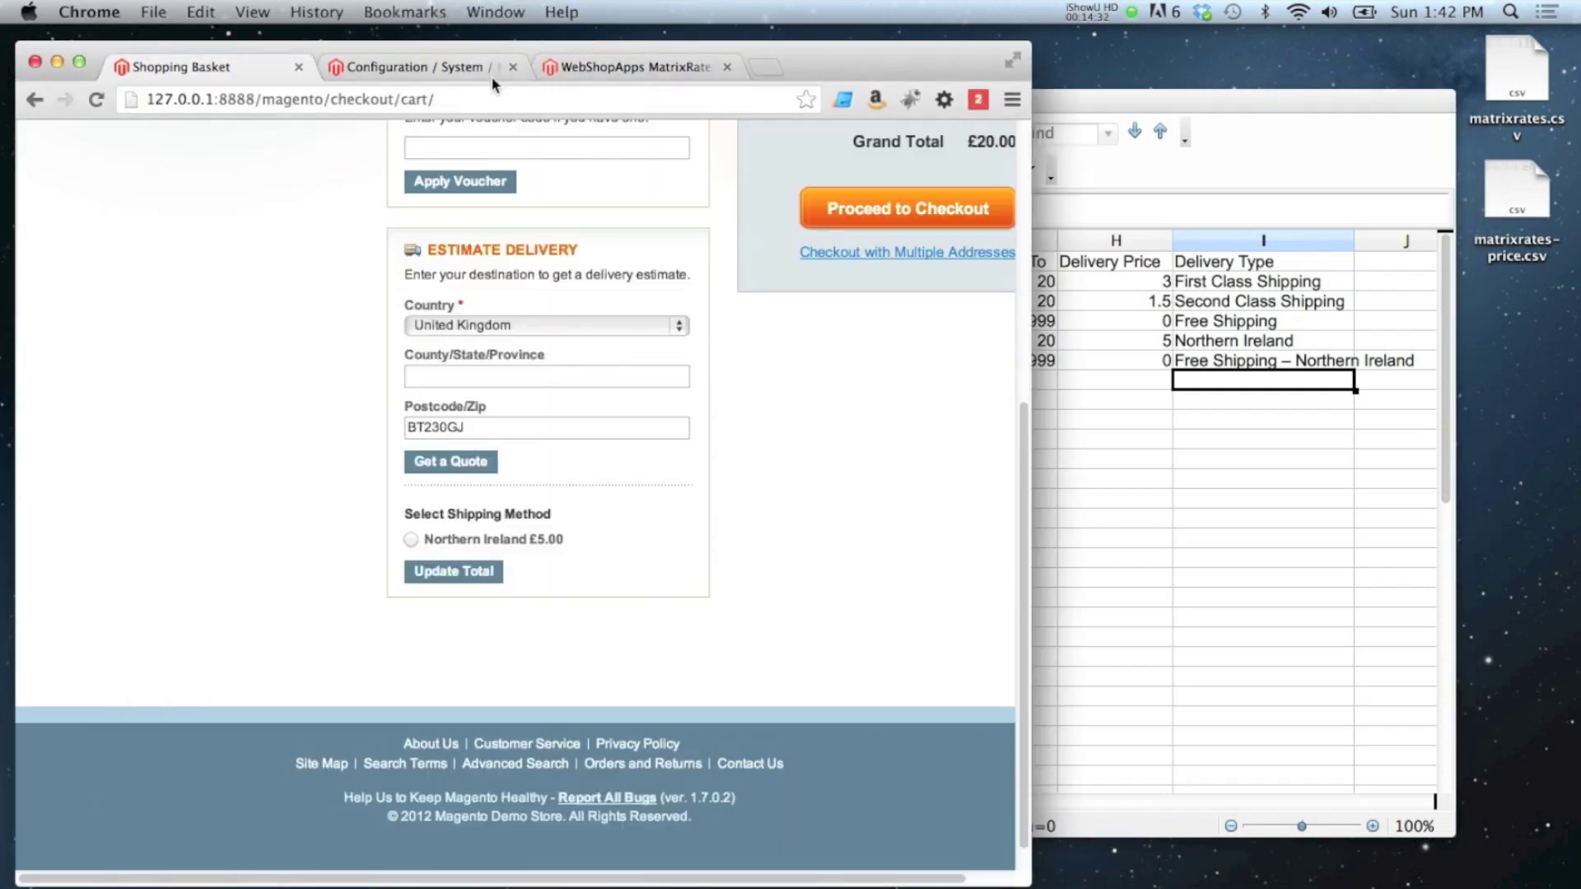
Step: Review the Webshopapps Matrix Rates delivery settings, confirming the condition is still Price vs. Destination
{"action": "left_click", "coordinate": [463, 69]}
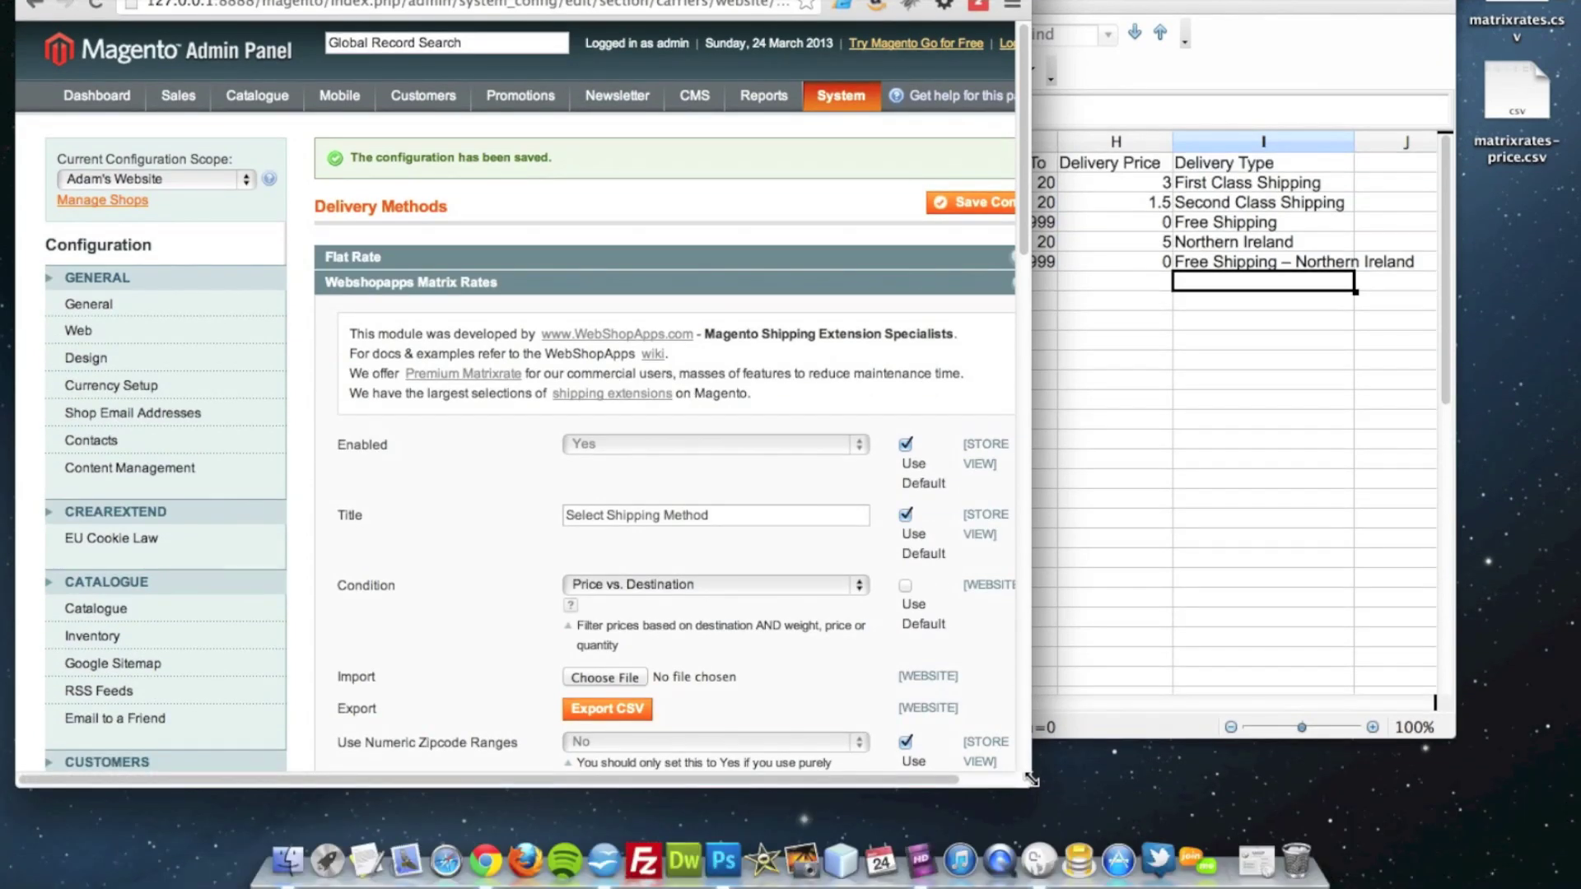
{"action": "left_click_drag", "start_coordinate": [1030, 778], "coordinate": [1470, 766]}
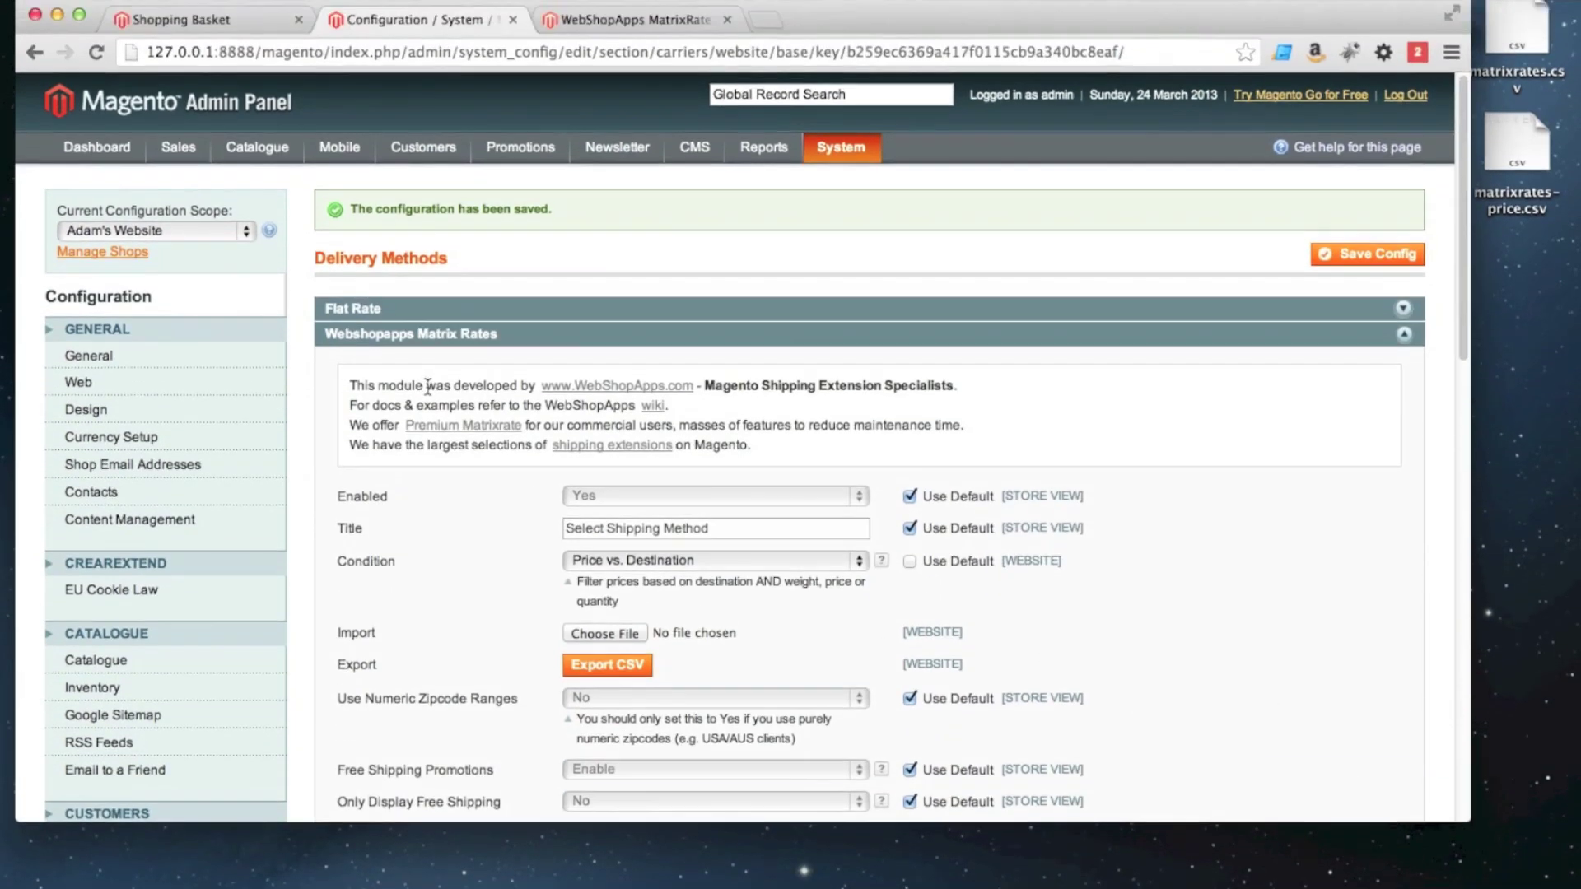
{"action": "scroll", "coordinate": [486, 437], "scroll_direction": "down", "scroll_amount": 5}
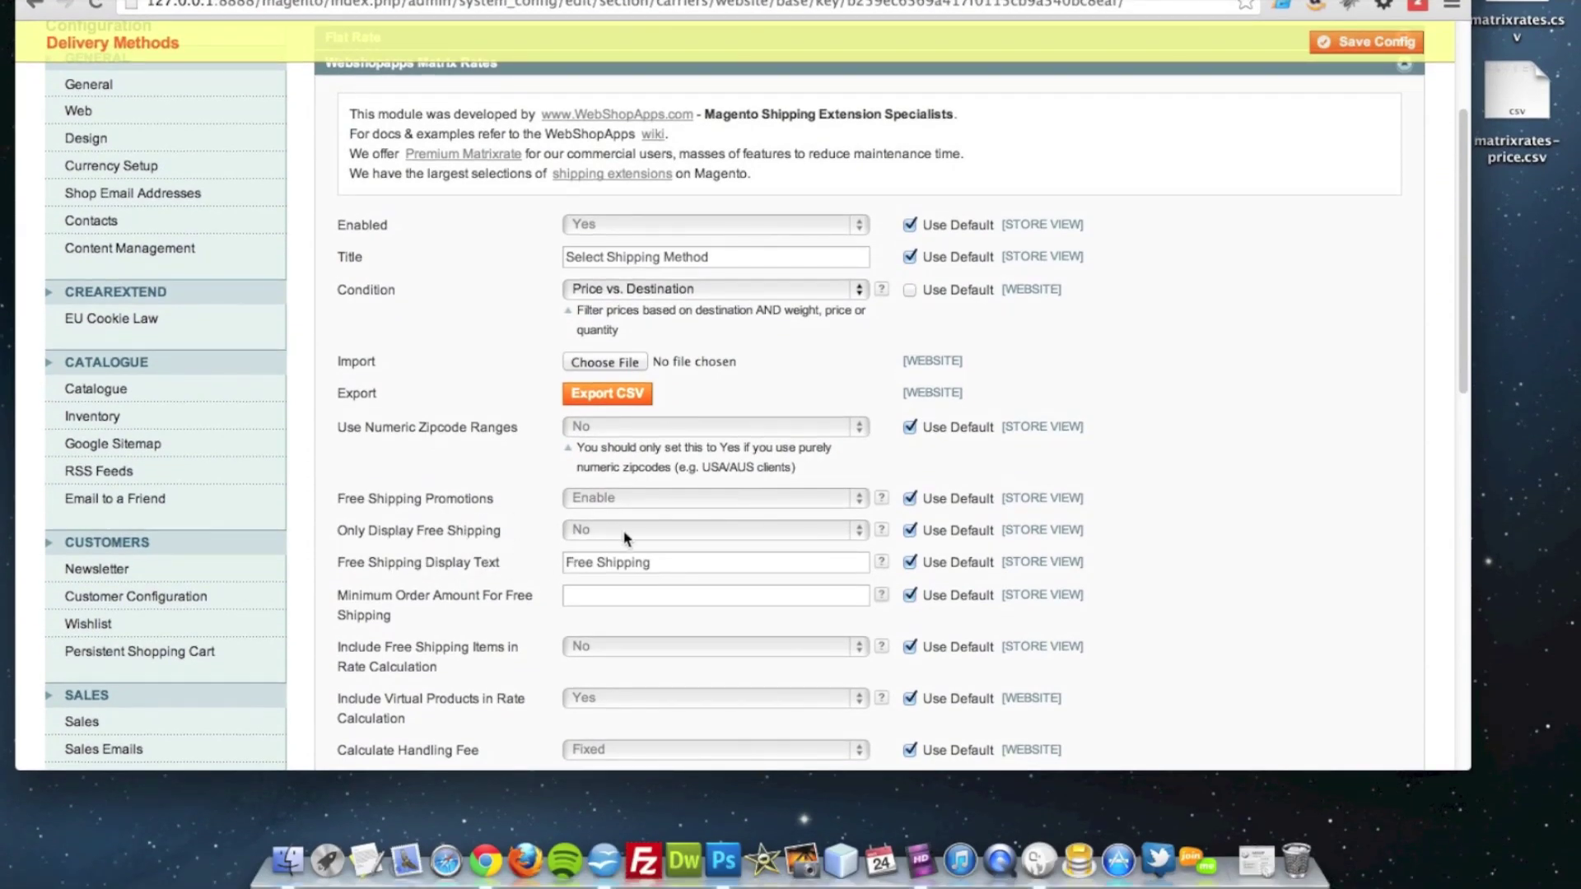
{"action": "scroll", "coordinate": [624, 537], "scroll_direction": "down", "scroll_amount": 5}
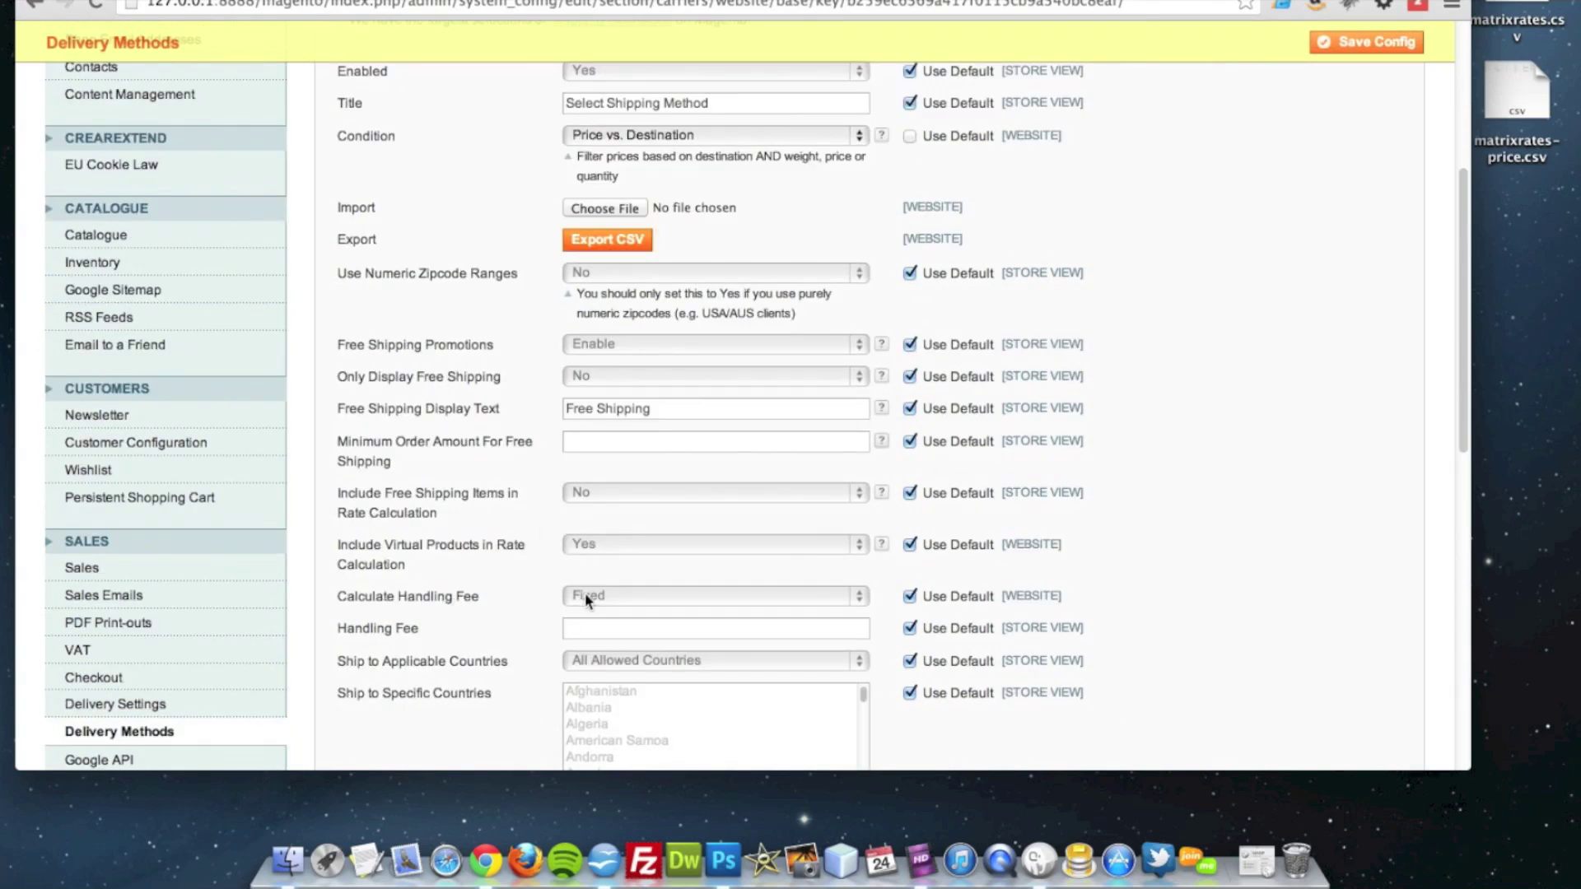
{"action": "scroll", "coordinate": [1475, 486], "scroll_direction": "down", "scroll_amount": 10}
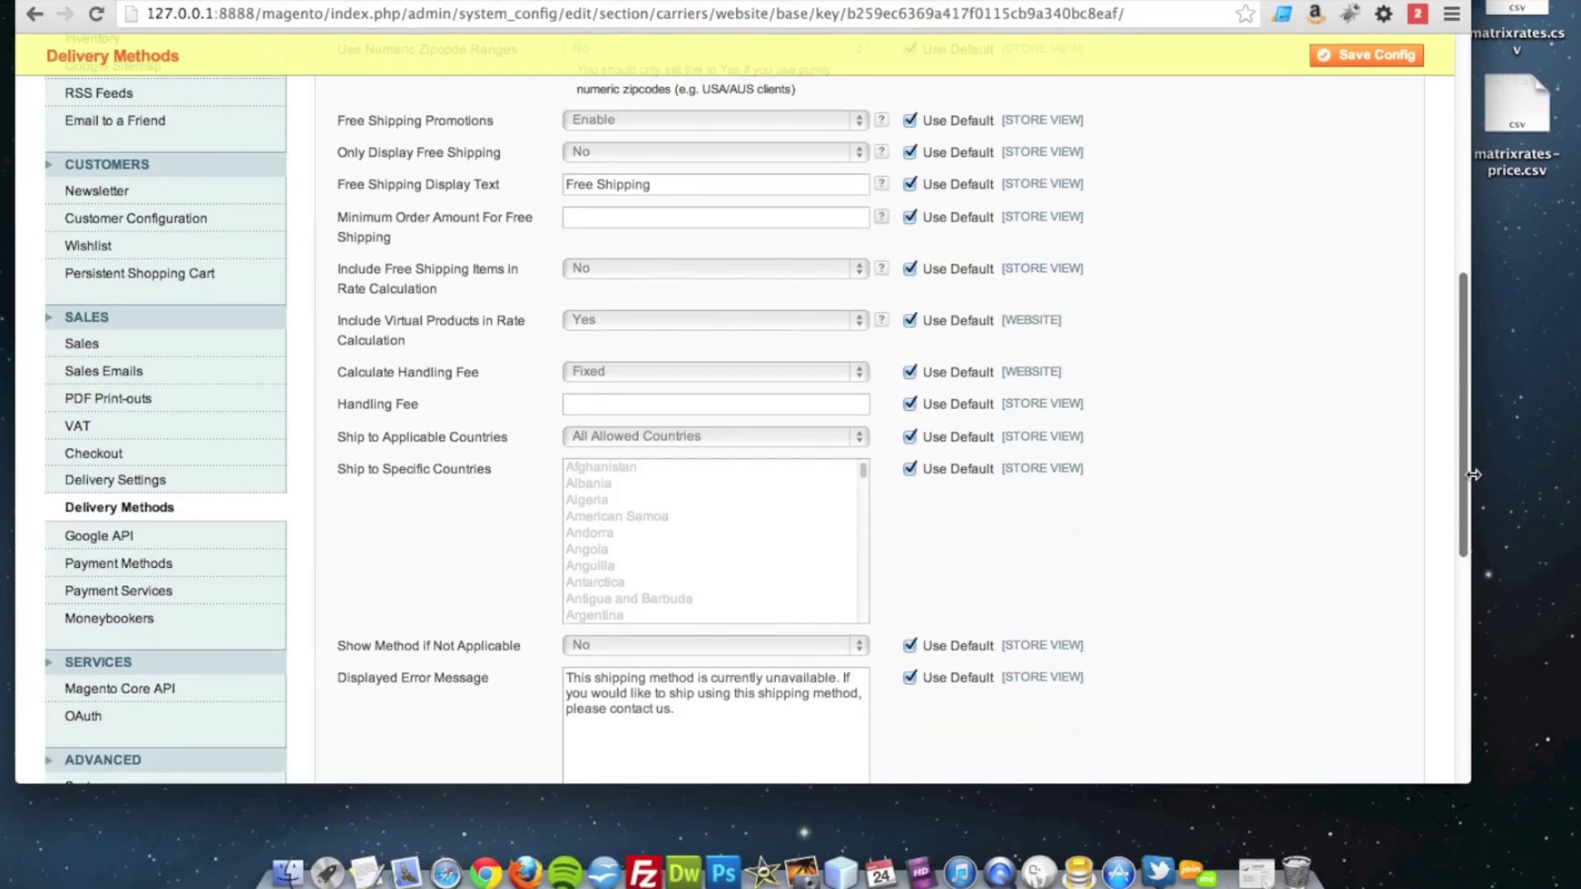
{"action": "scroll", "coordinate": [1476, 486], "scroll_direction": "up", "scroll_amount": 20}
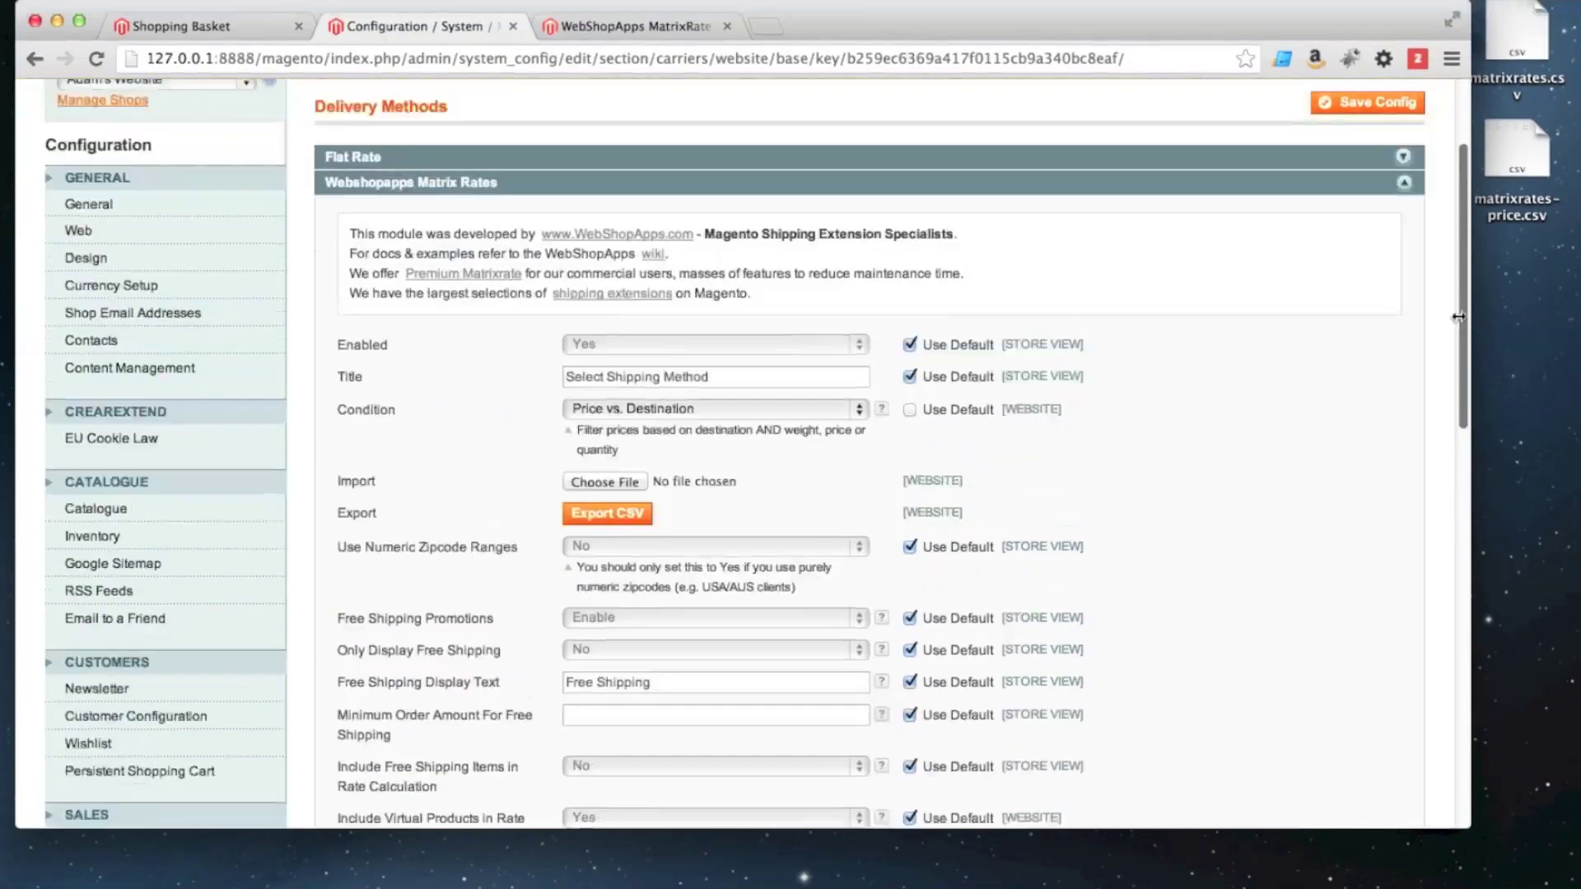